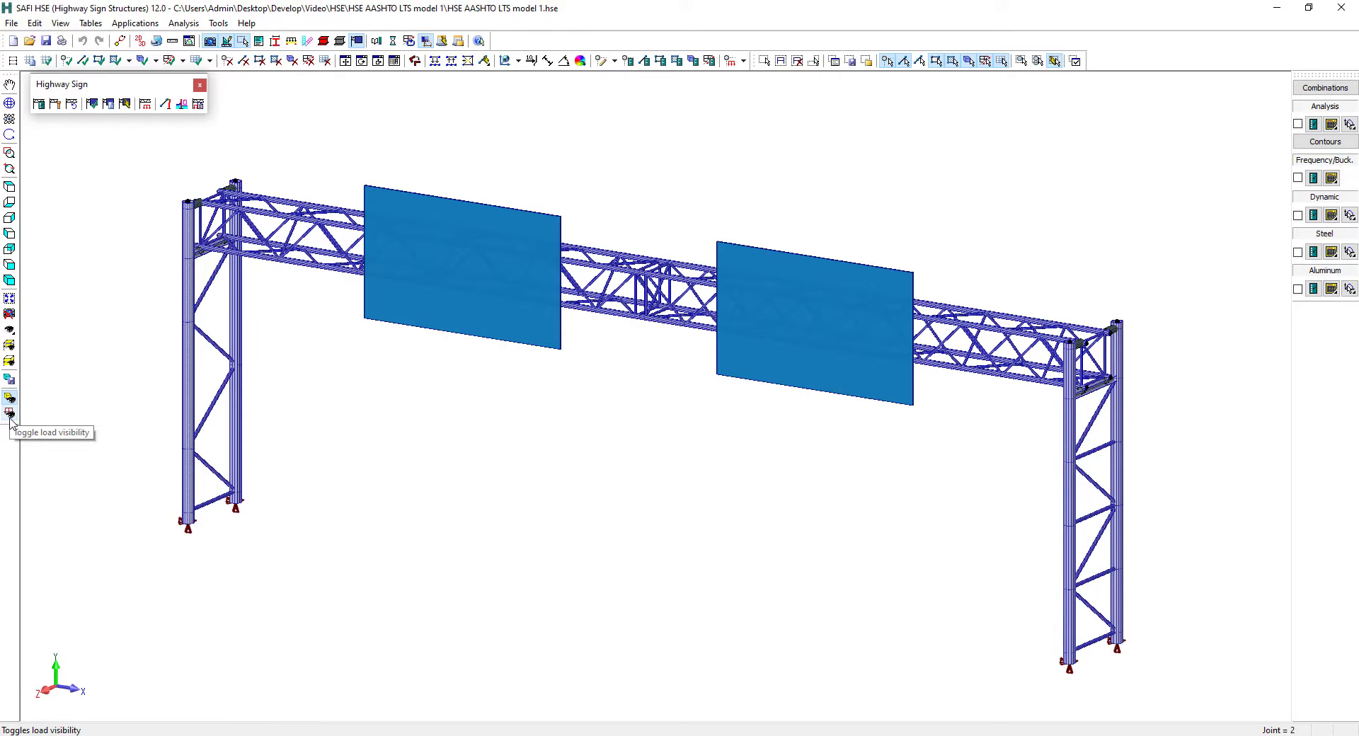
Display the basic loads Dead, Wind Z and Wind X with their intensities on the whole sign structure
click(10, 416)
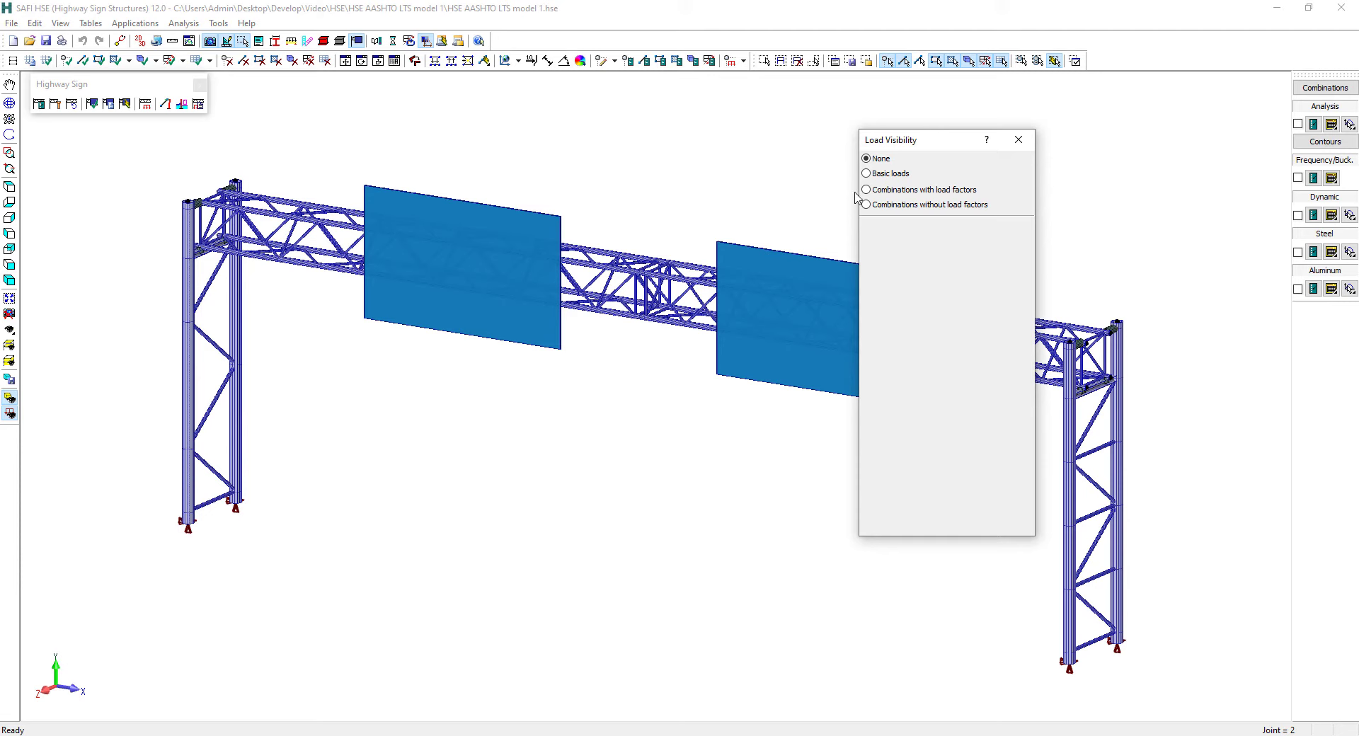
click(866, 173)
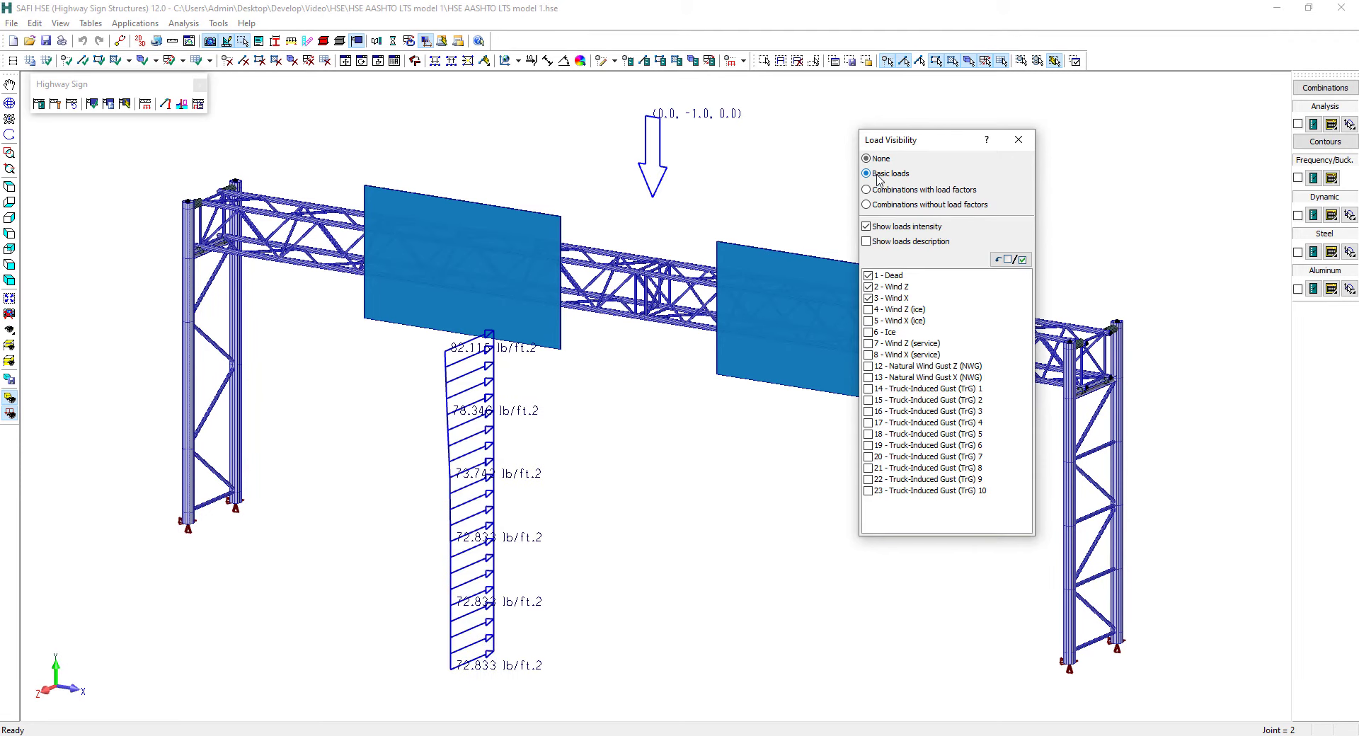
click(1018, 139)
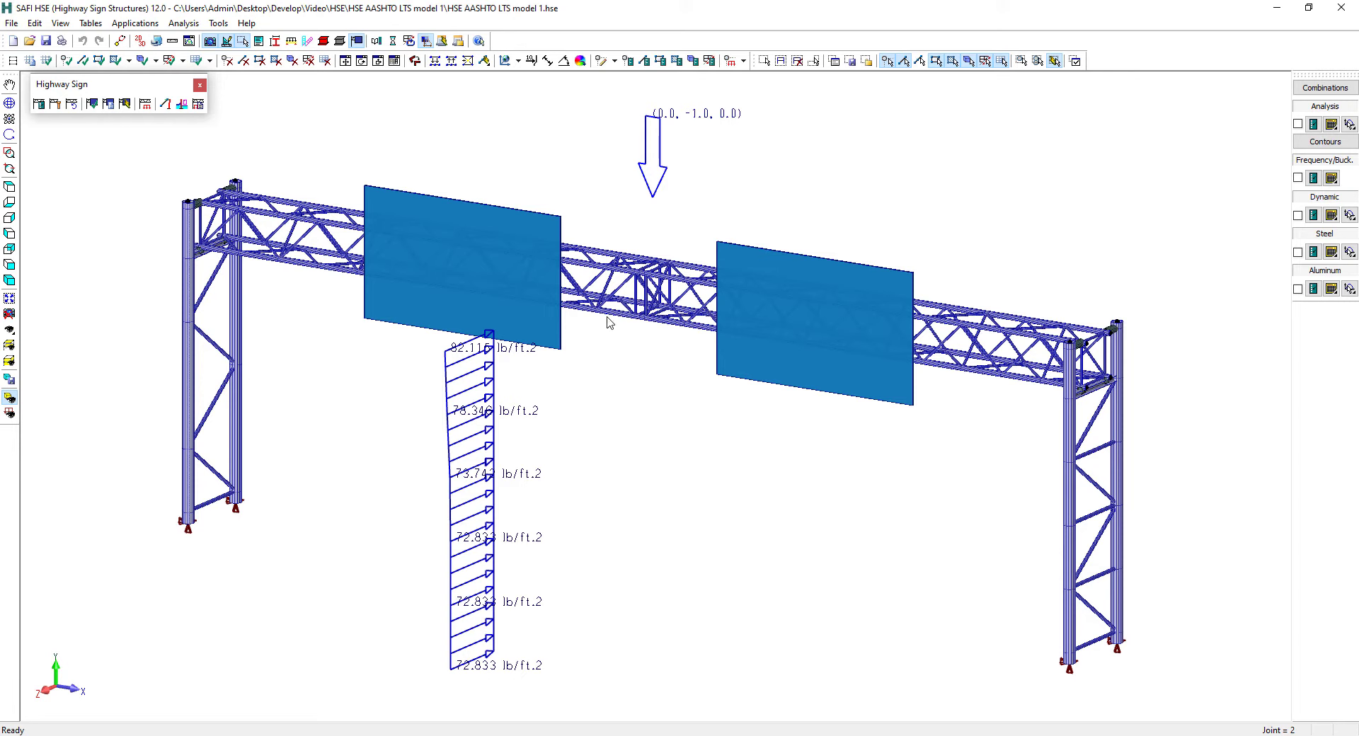
click(11, 305)
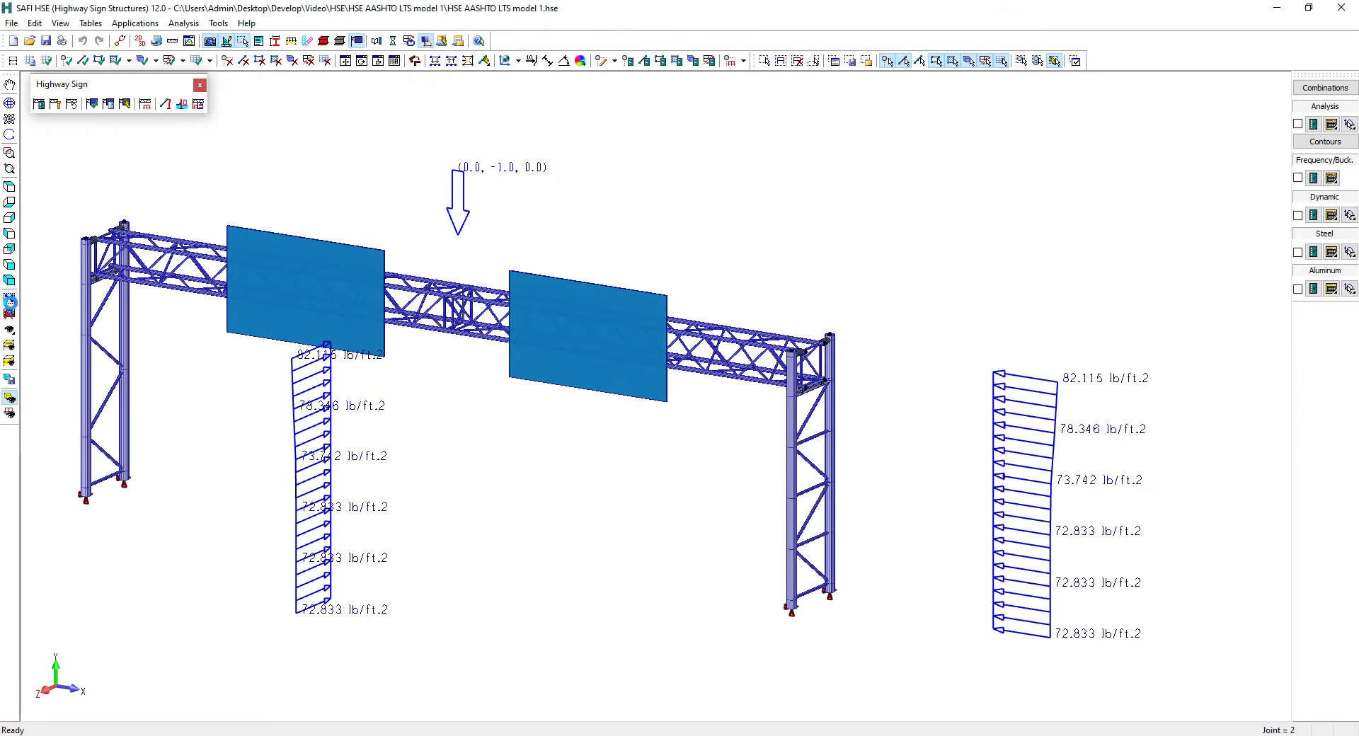
Display the steel verification results on the structure and examine the members' limit-state colours up close
click(1297, 252)
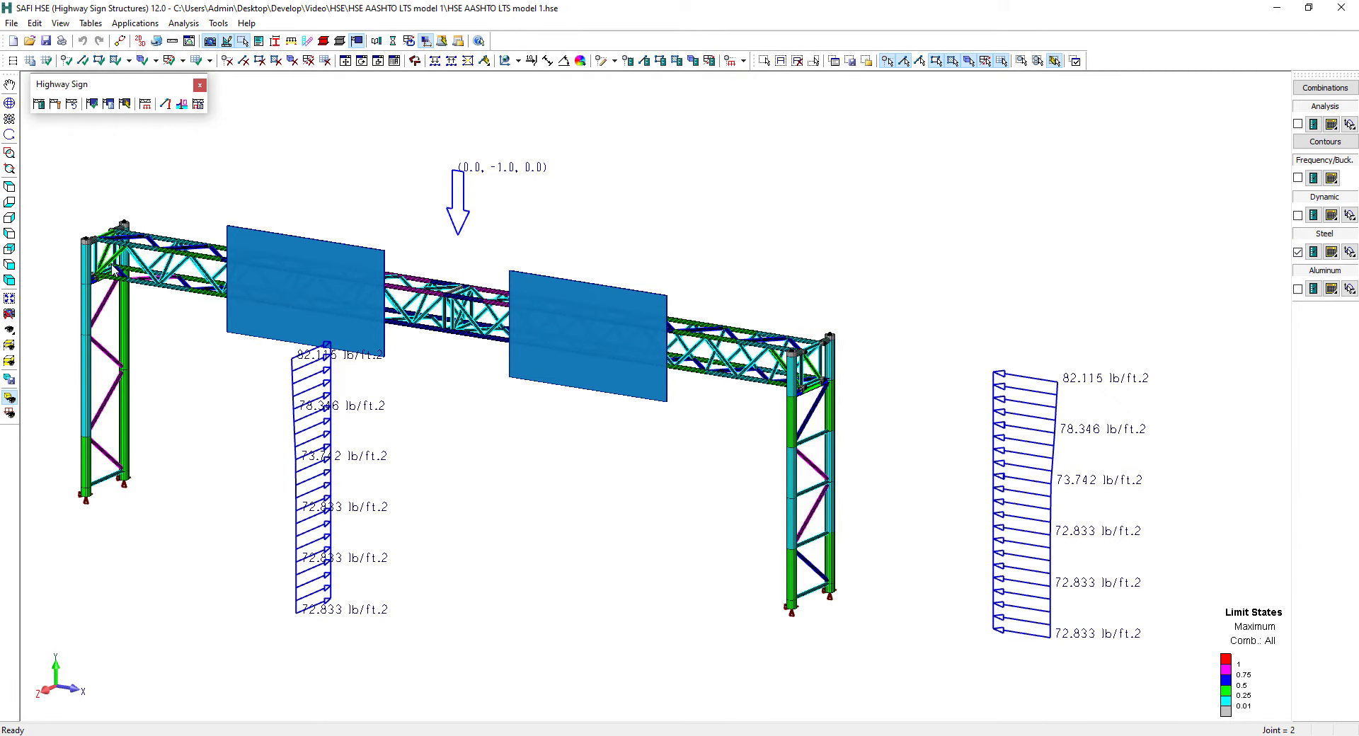
scroll(113, 268, up, 10)
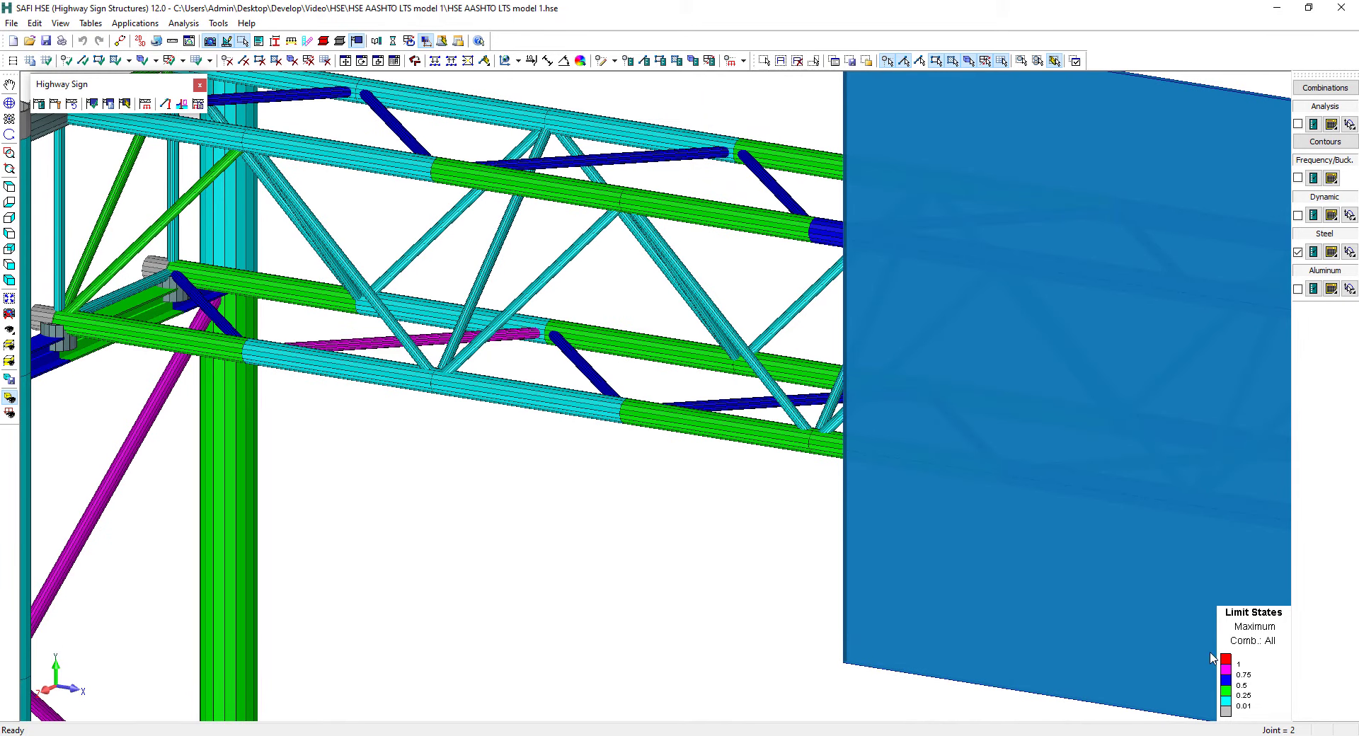
click(10, 300)
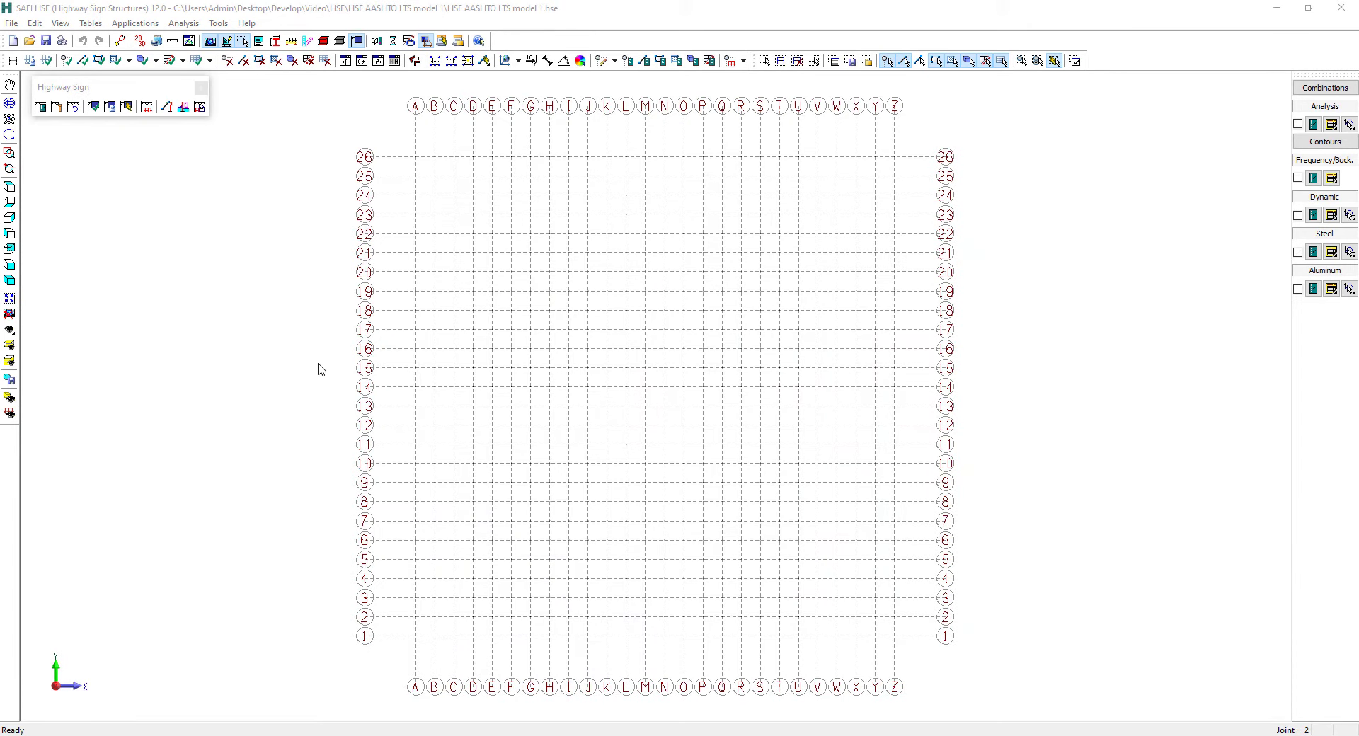
Set the units system to the imperial defaults, with lengths in ft
click(171, 42)
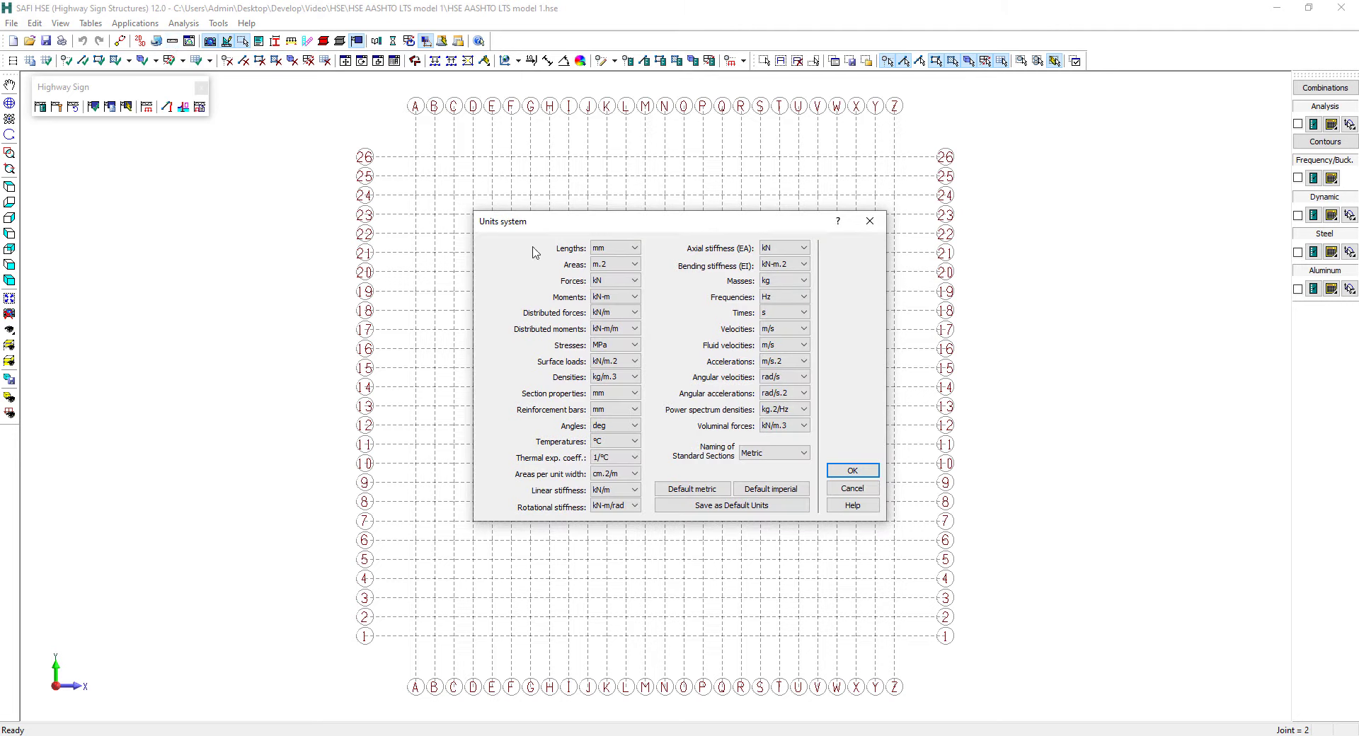
click(780, 495)
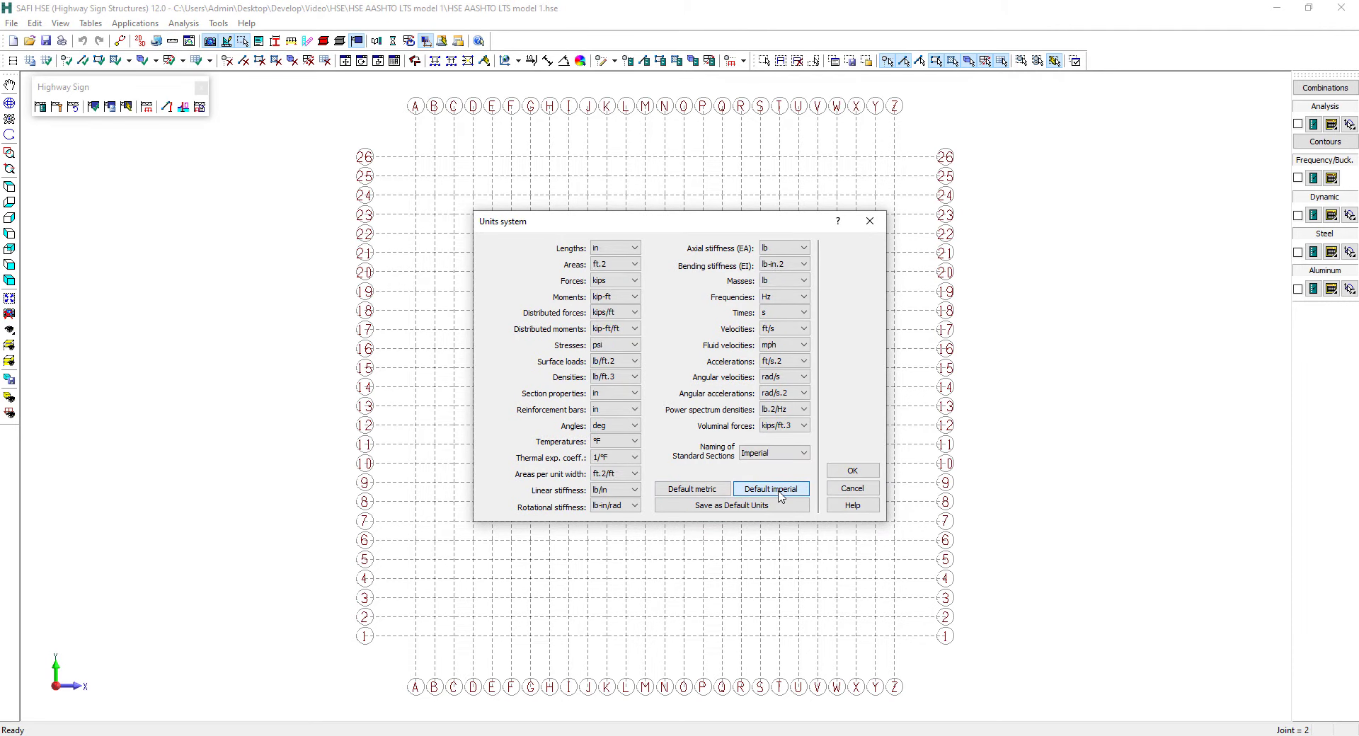
click(618, 251)
click(598, 298)
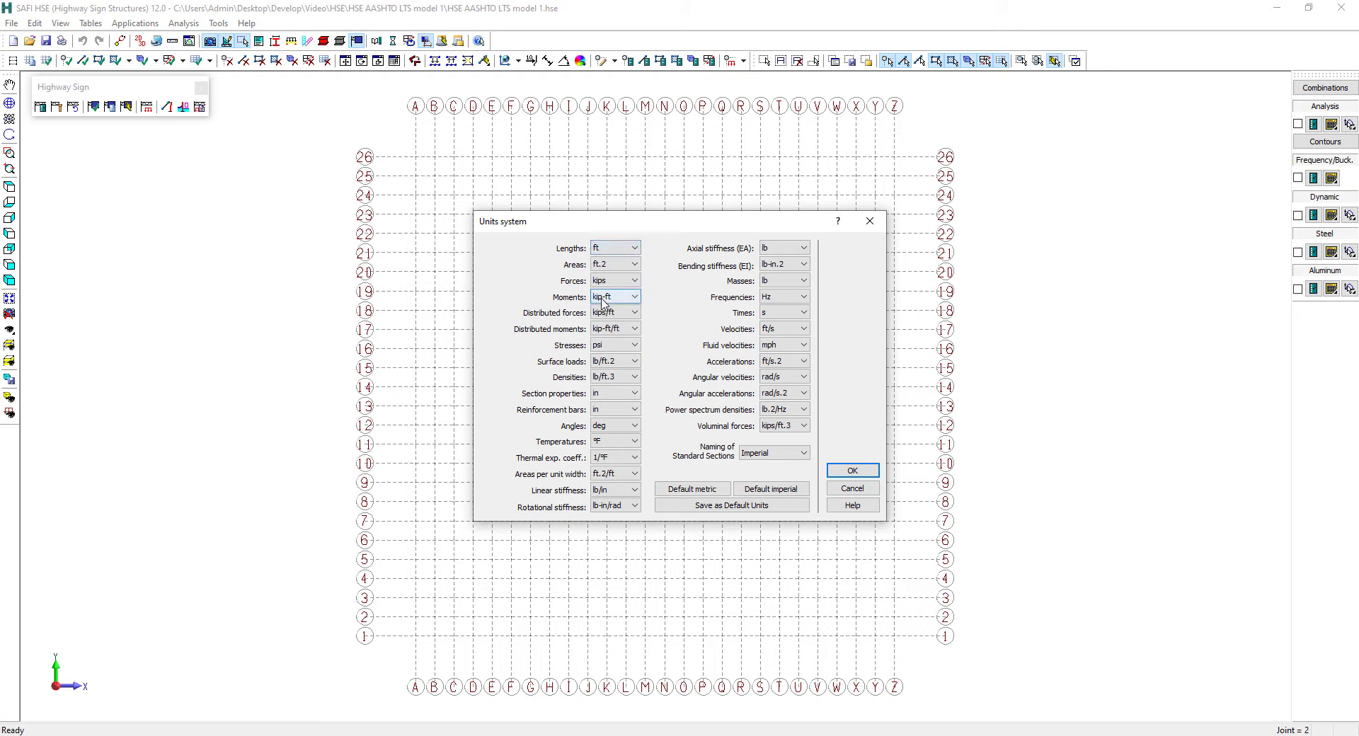
click(852, 470)
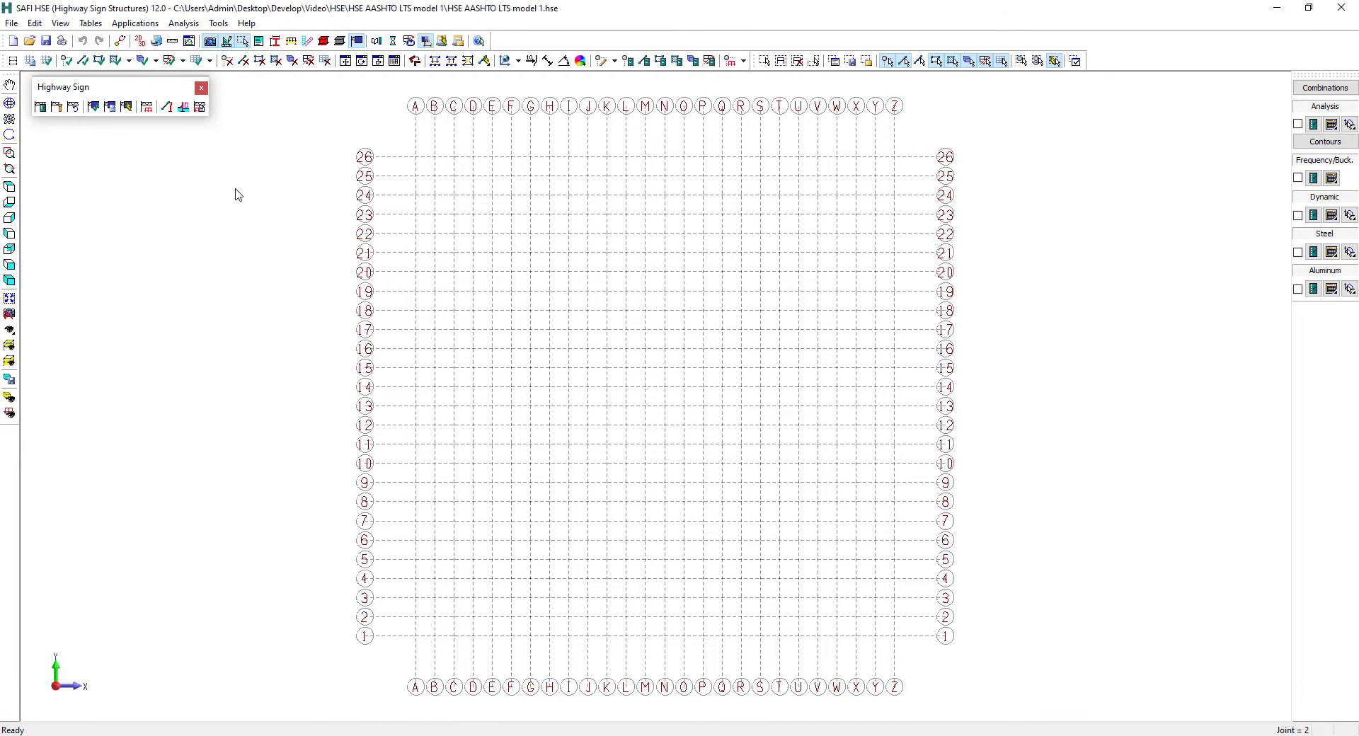
Review the standard sections table, going through HSS5.563x1/4, HSS2.375x3/16, HSS12.75x3/8, HSS3.5x3/16 and W6x20
click(96, 24)
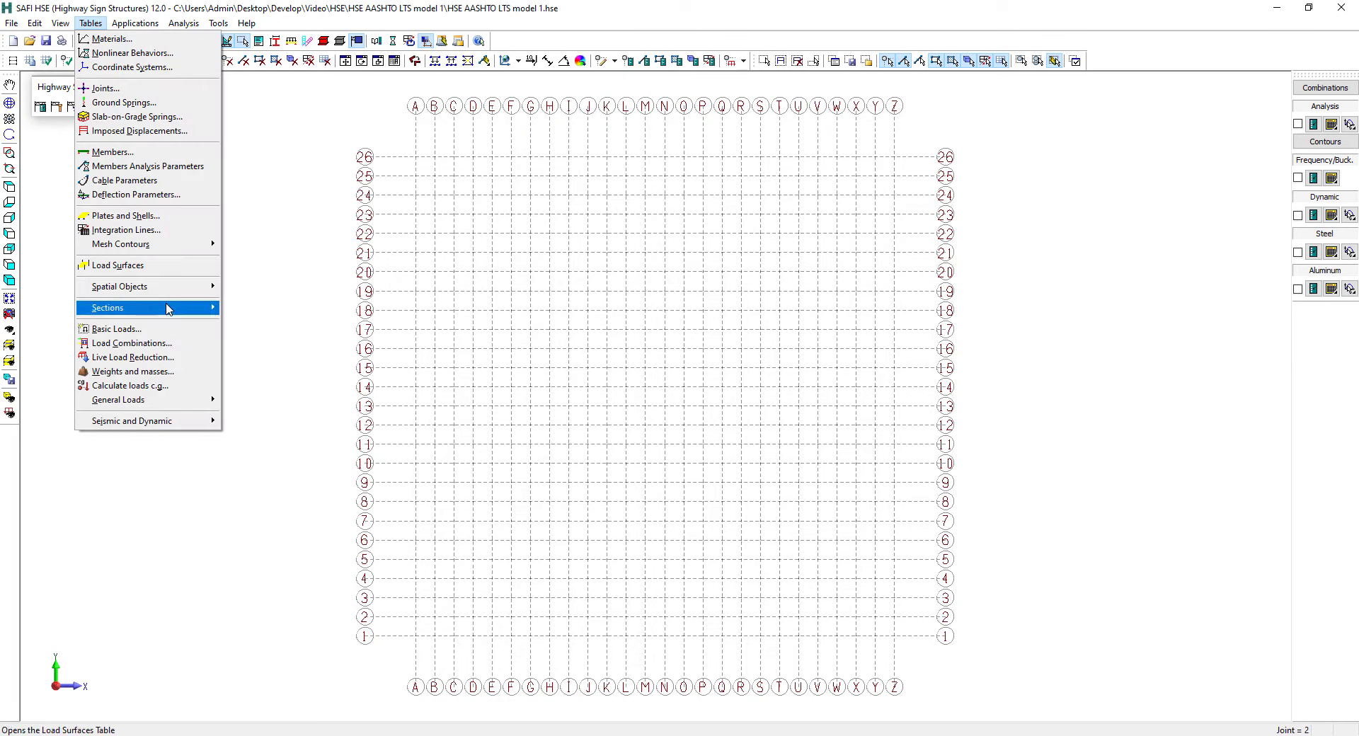
mouse_move(168, 310)
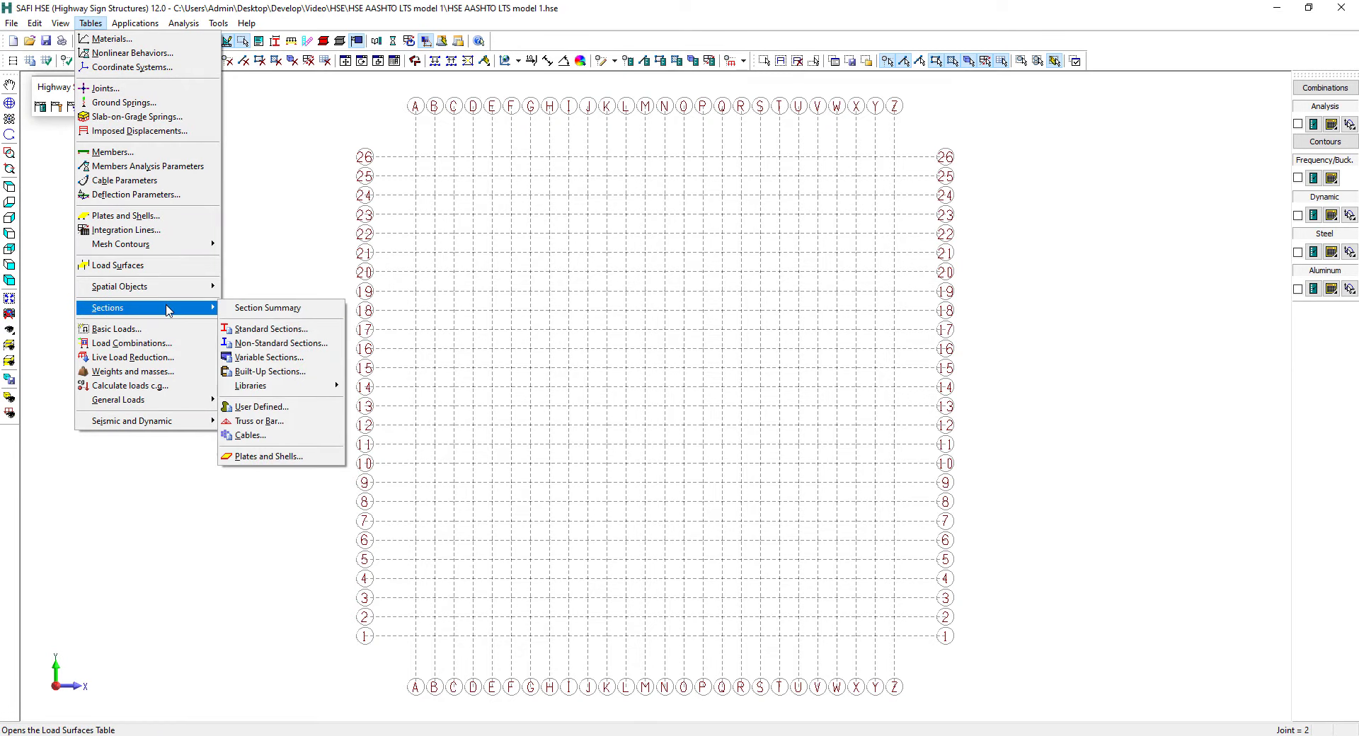
click(299, 331)
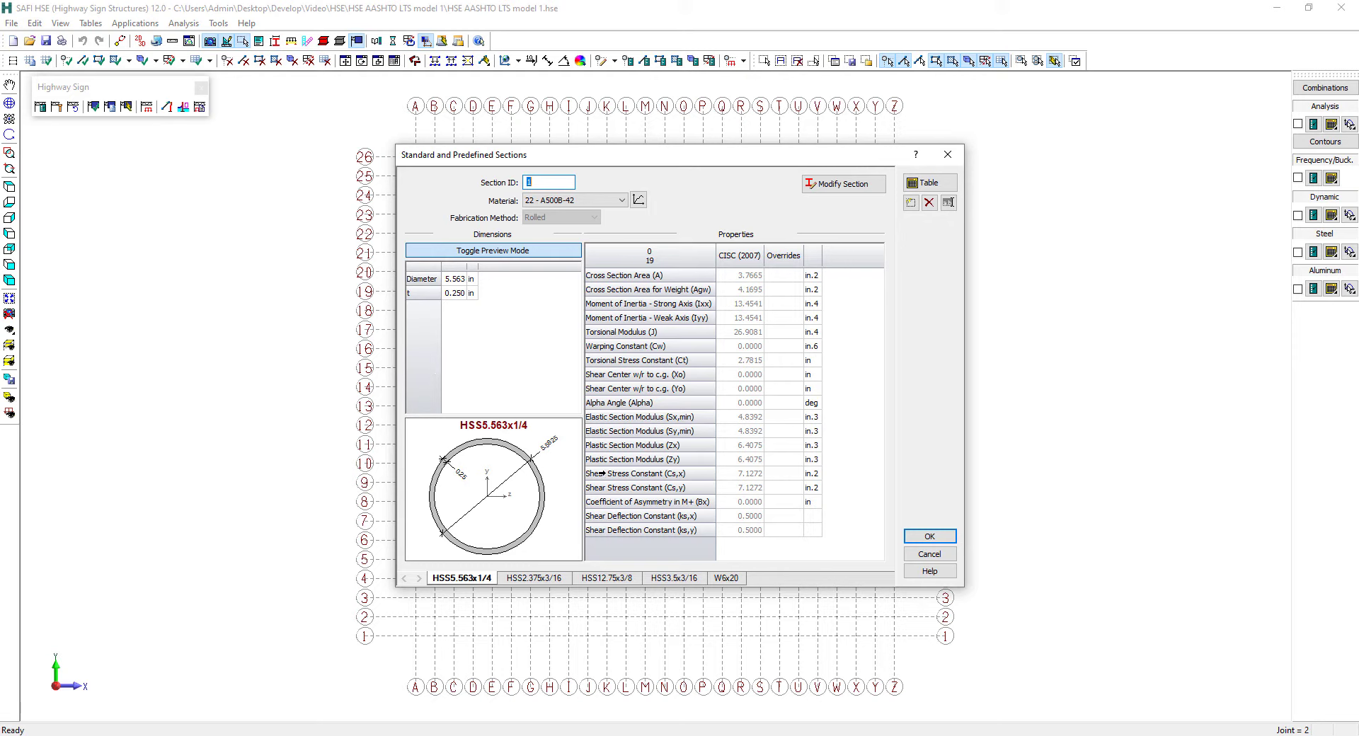
click(533, 579)
click(613, 578)
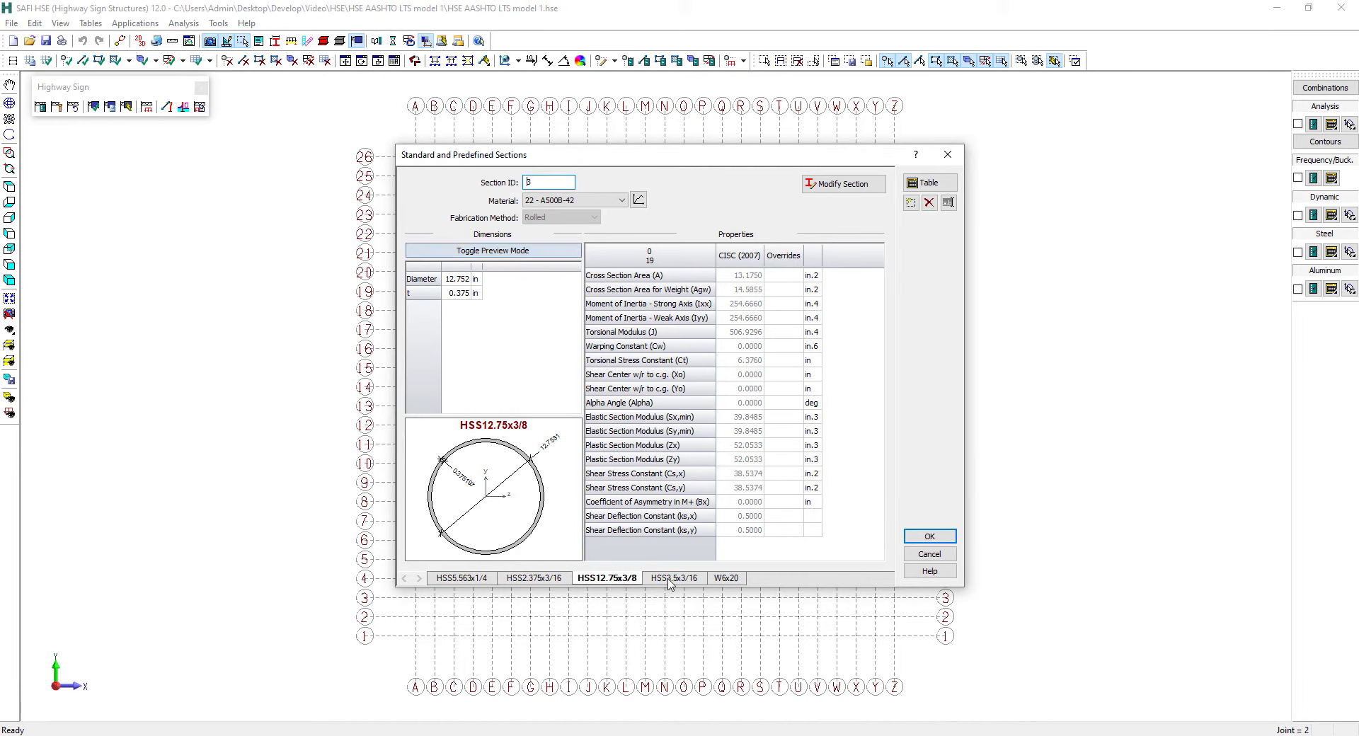
click(671, 580)
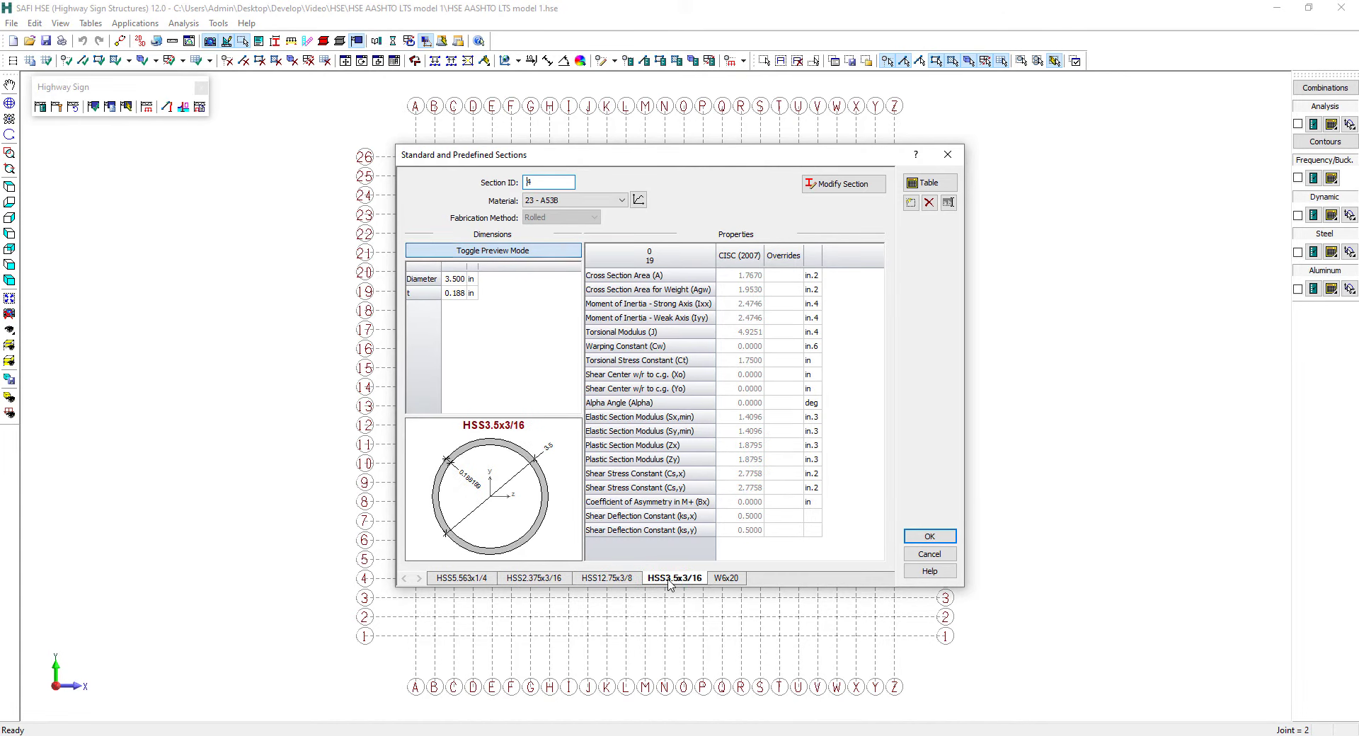
click(726, 580)
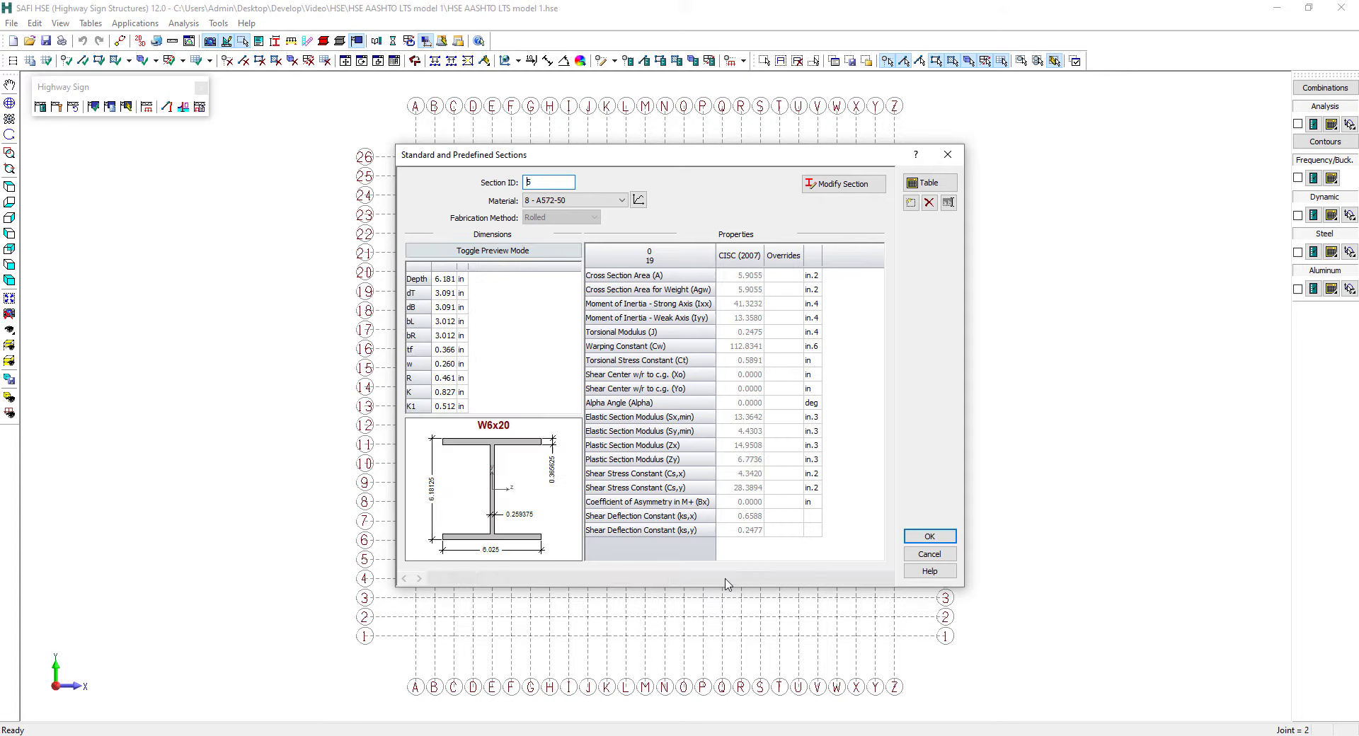
View the material properties of the W6x20 section and the ASTM steel grades available for a new material
click(640, 201)
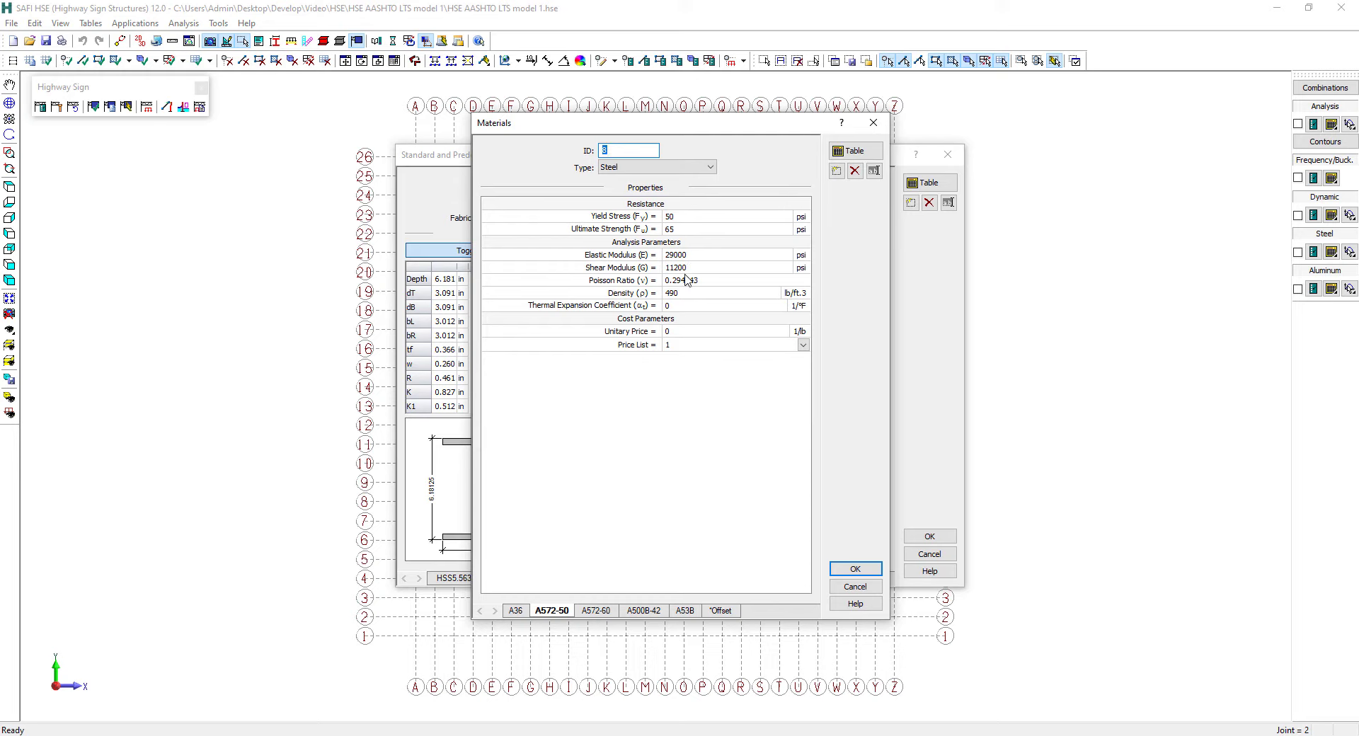
click(837, 171)
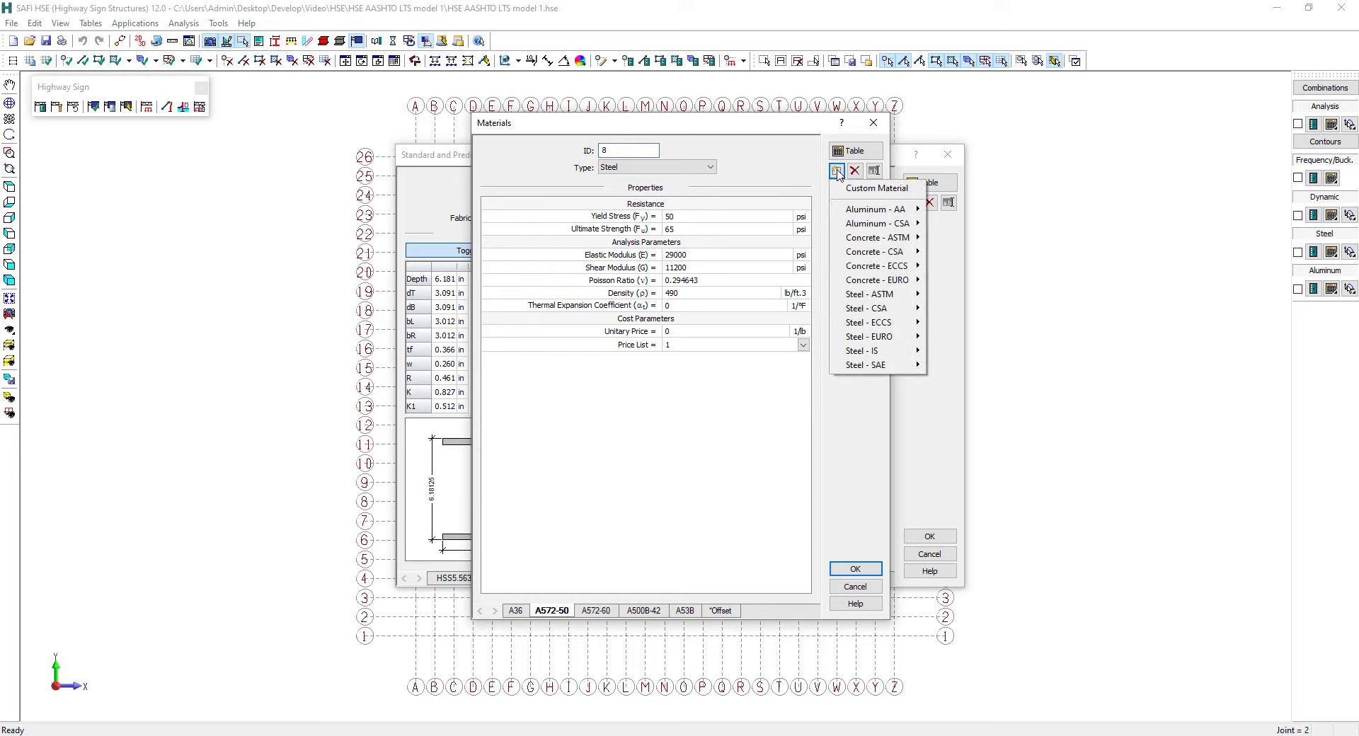
mouse_move(873, 297)
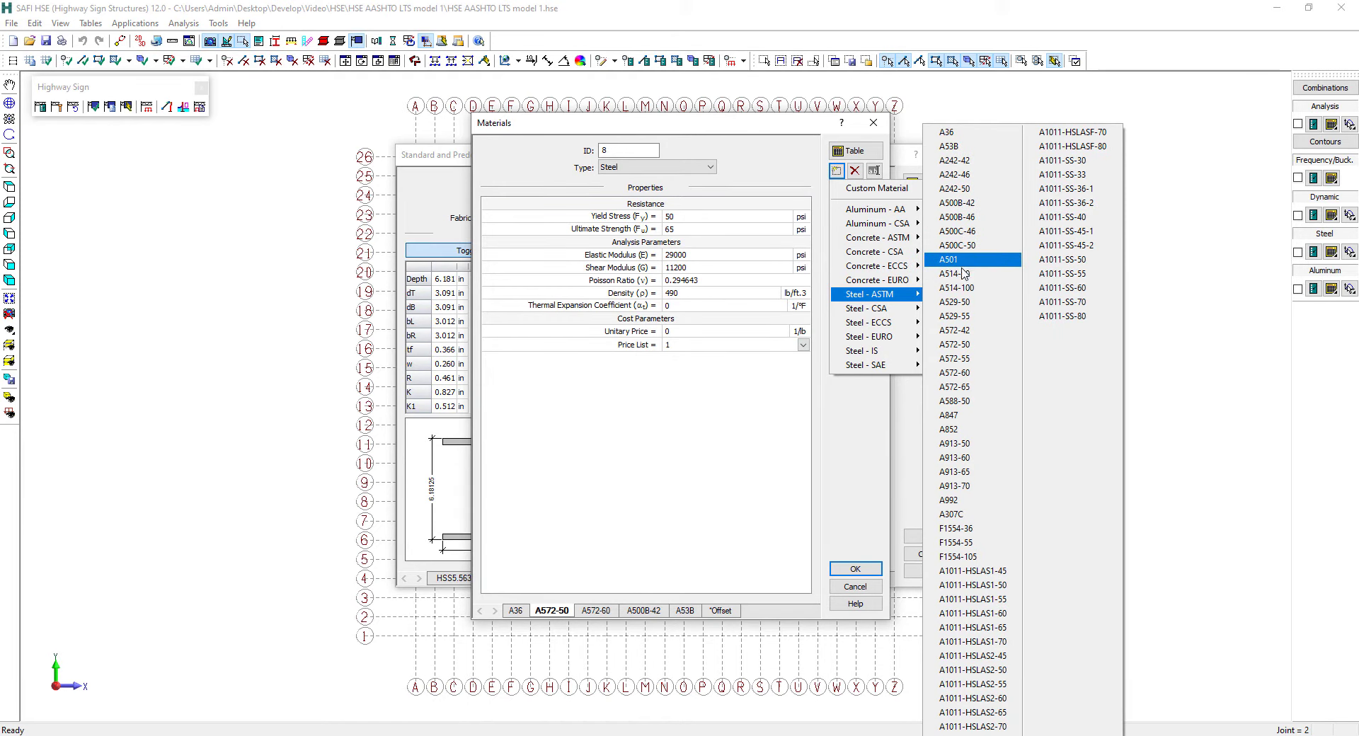
Review the dimensions and properties of the *Extension section in the non-standard sections table
click(90, 23)
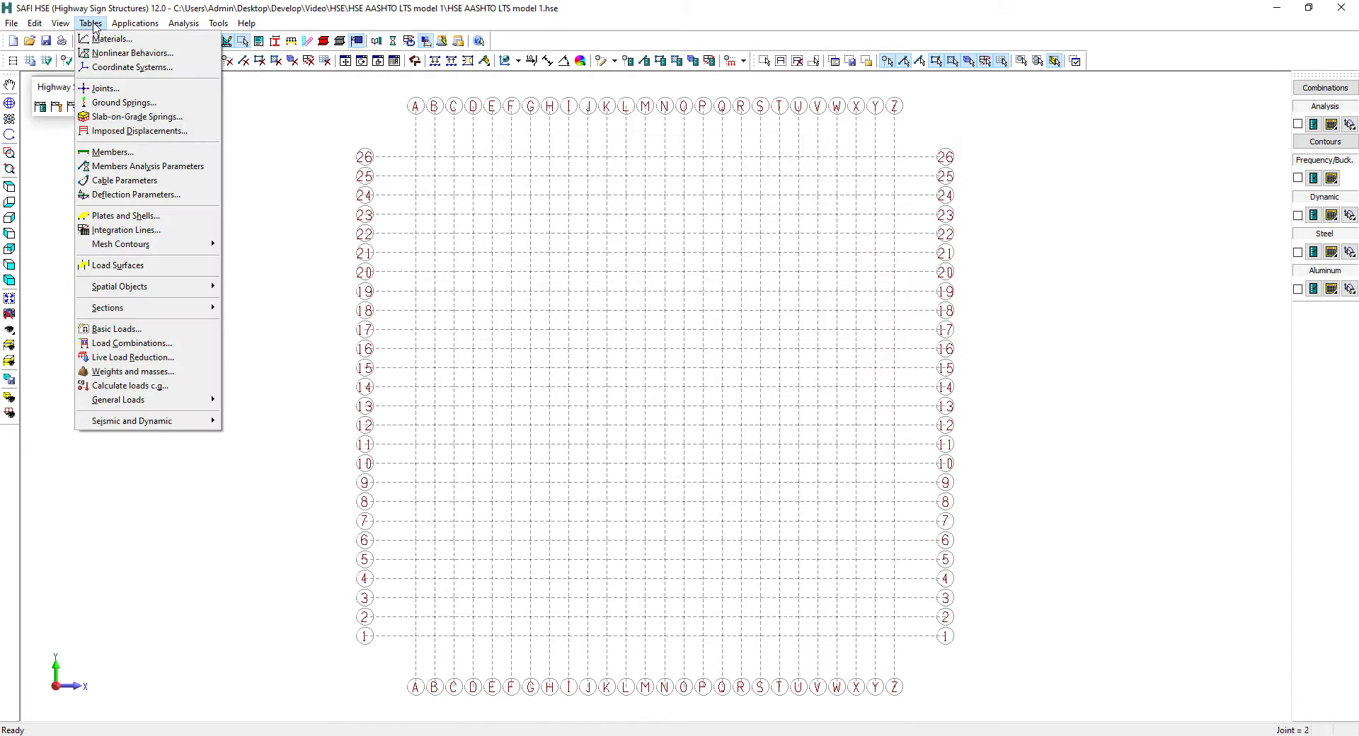
mouse_move(155, 312)
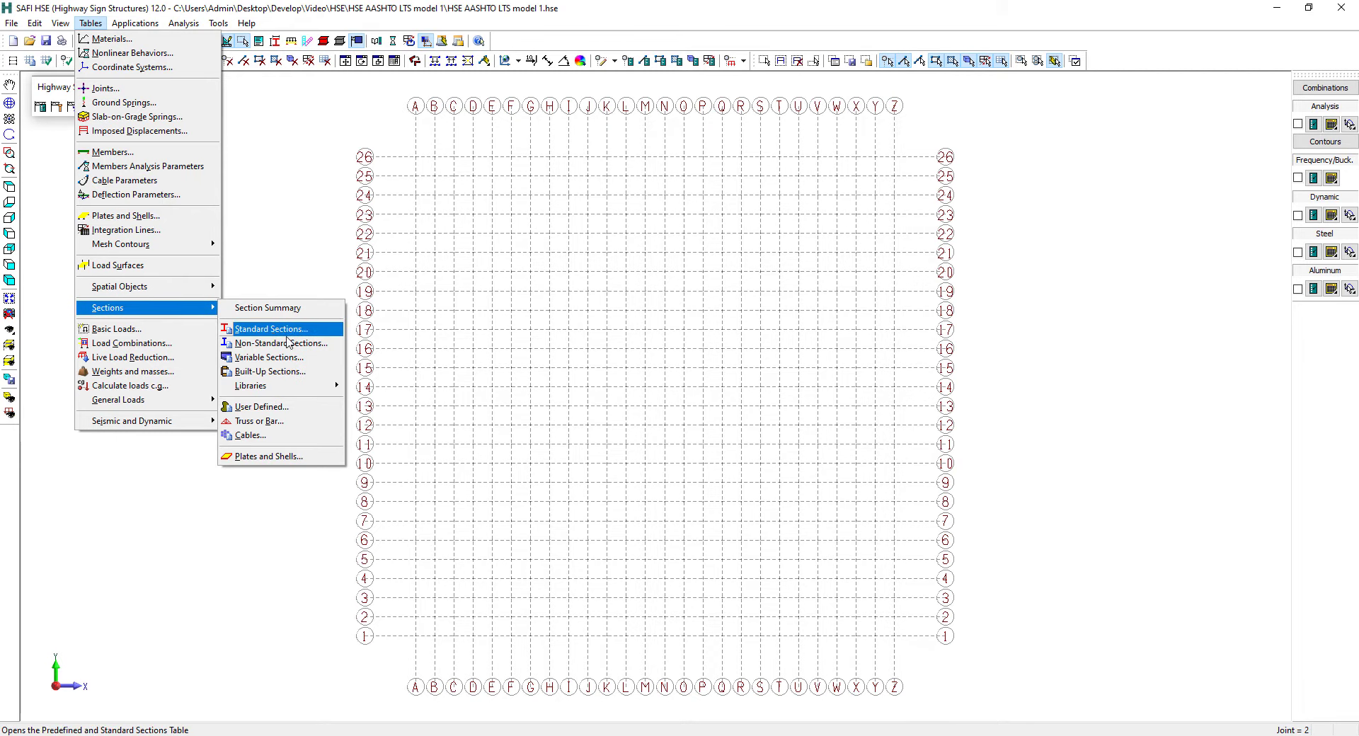
click(312, 344)
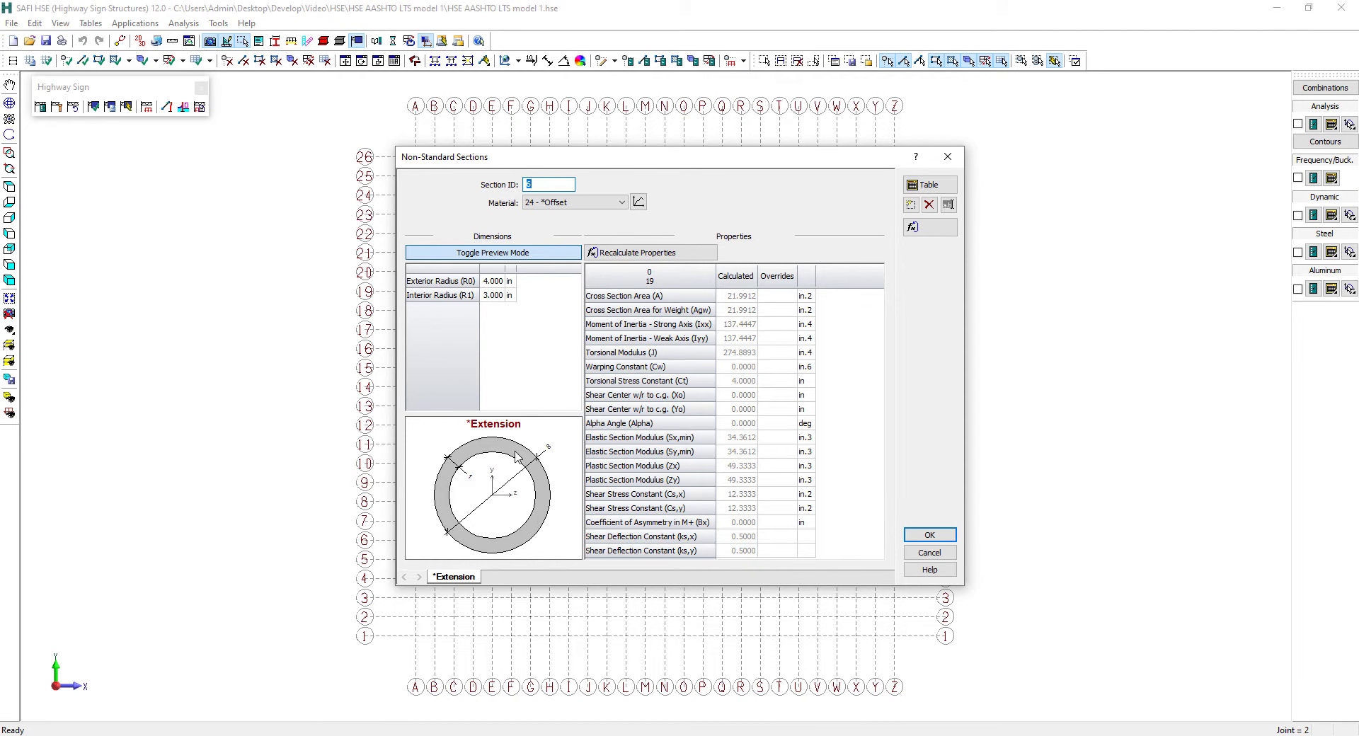
key(Escape)
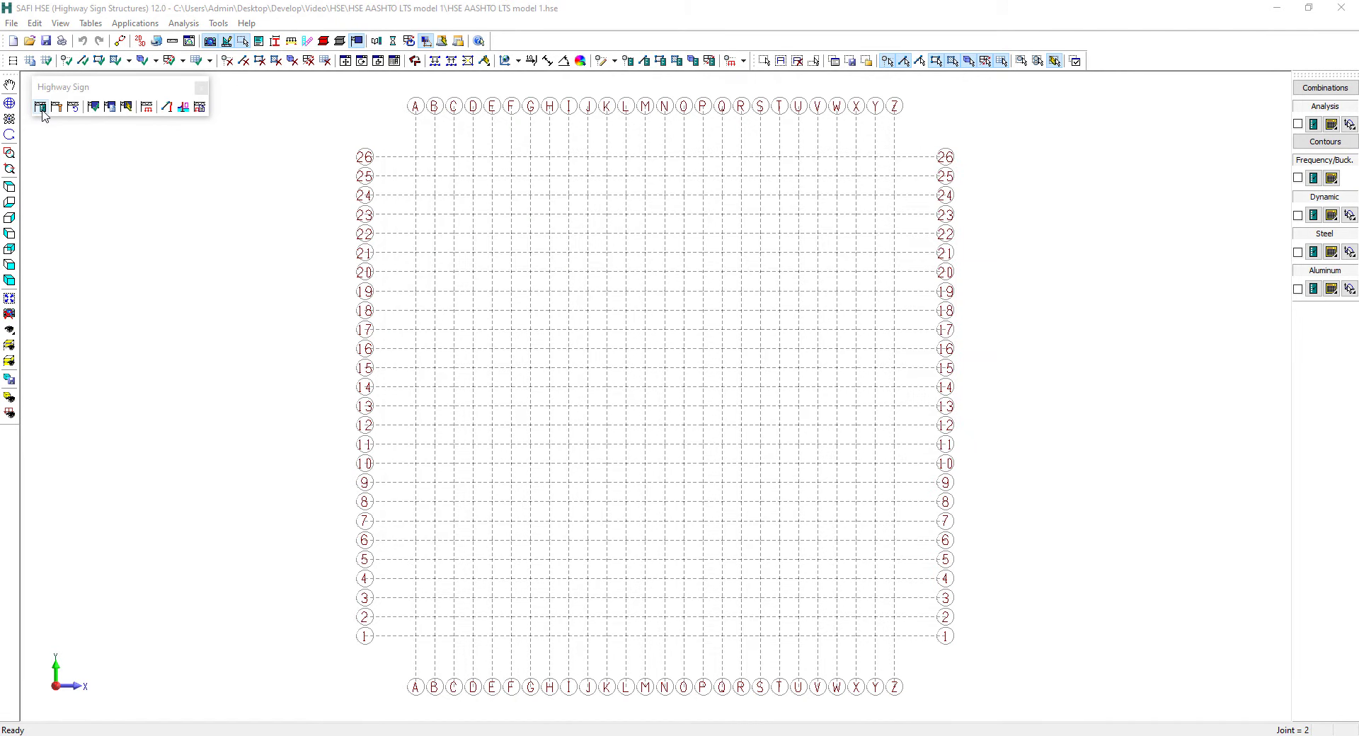
Start the Highway Sign Wizard with Steel as the material type and AASHTO LTS-15 (LRFD) as the design code
click(41, 108)
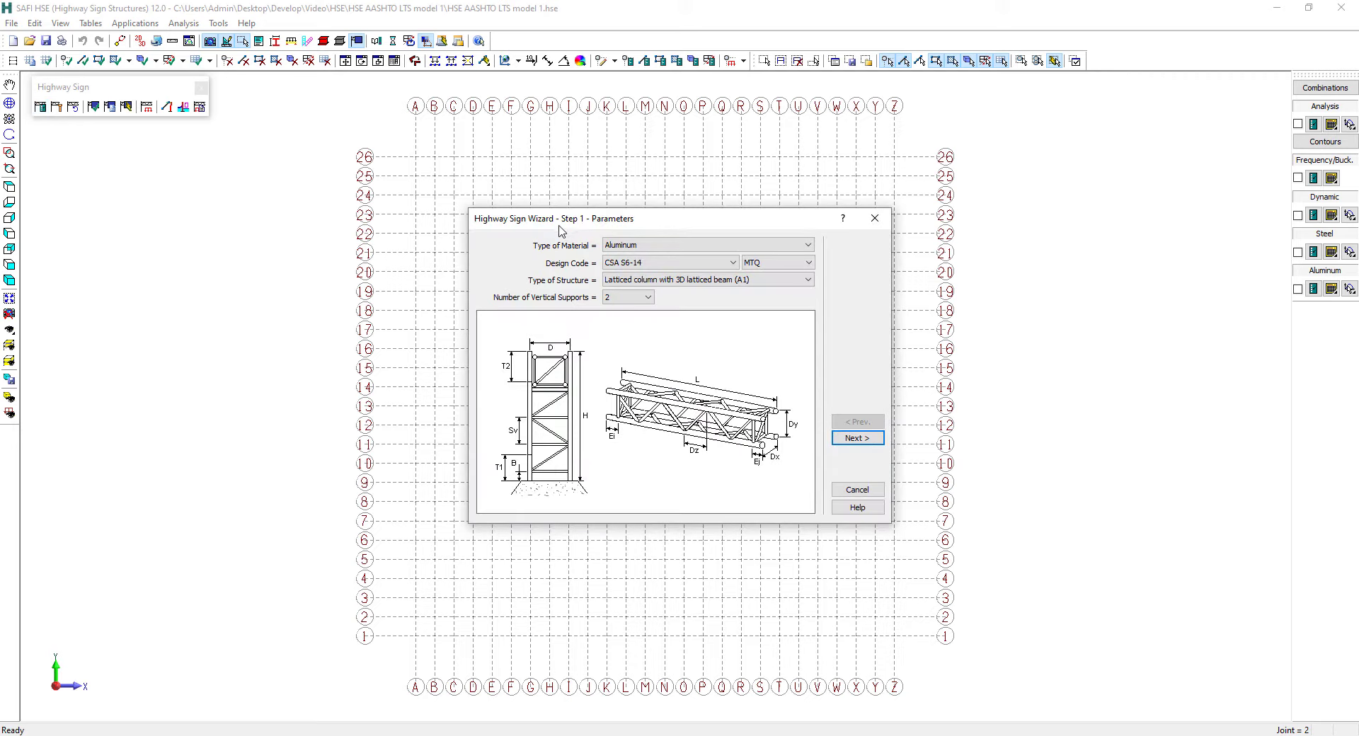
click(636, 246)
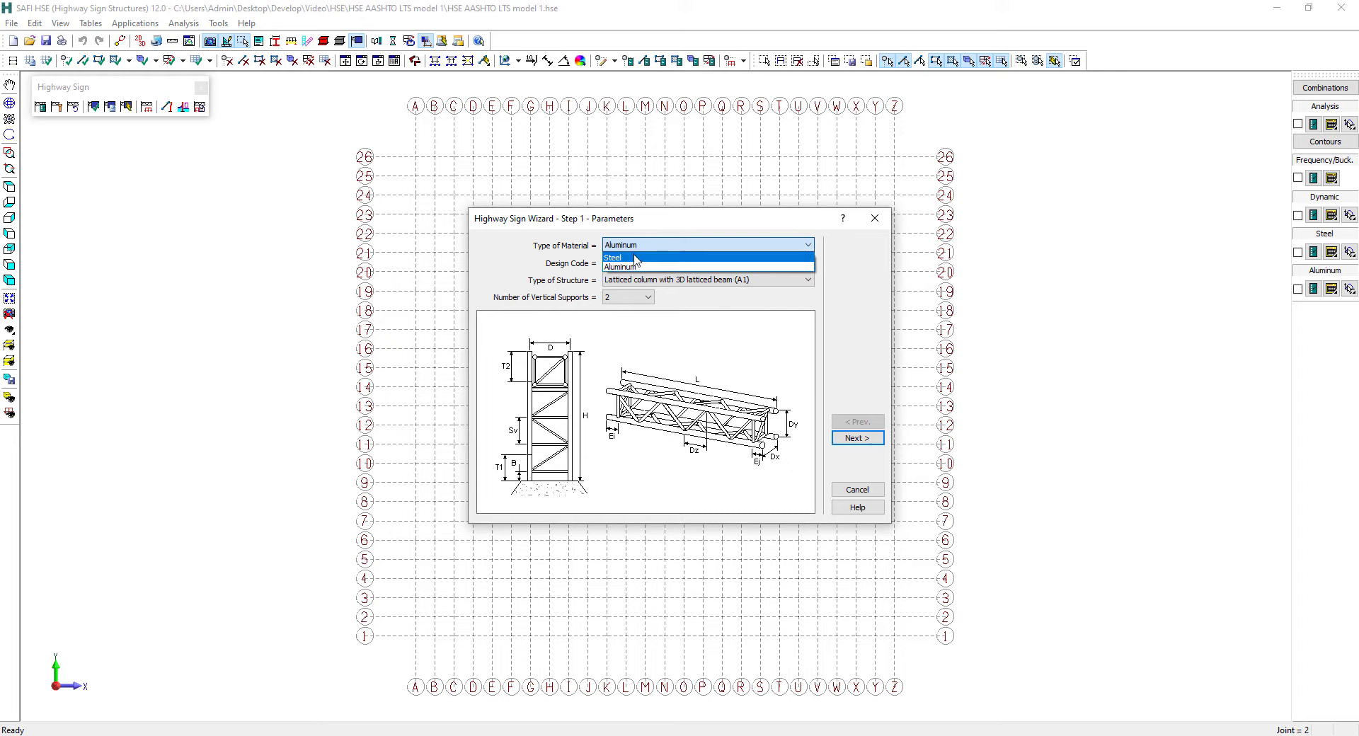
click(635, 259)
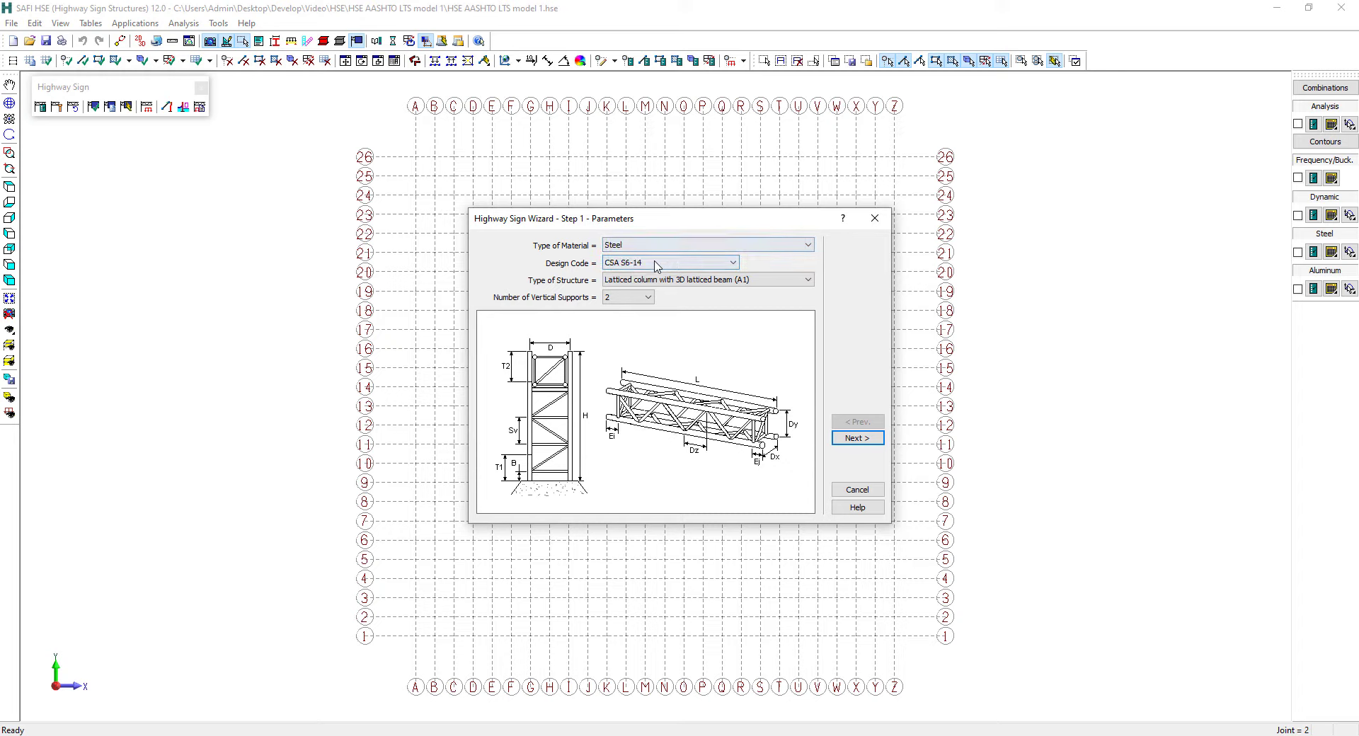
click(655, 266)
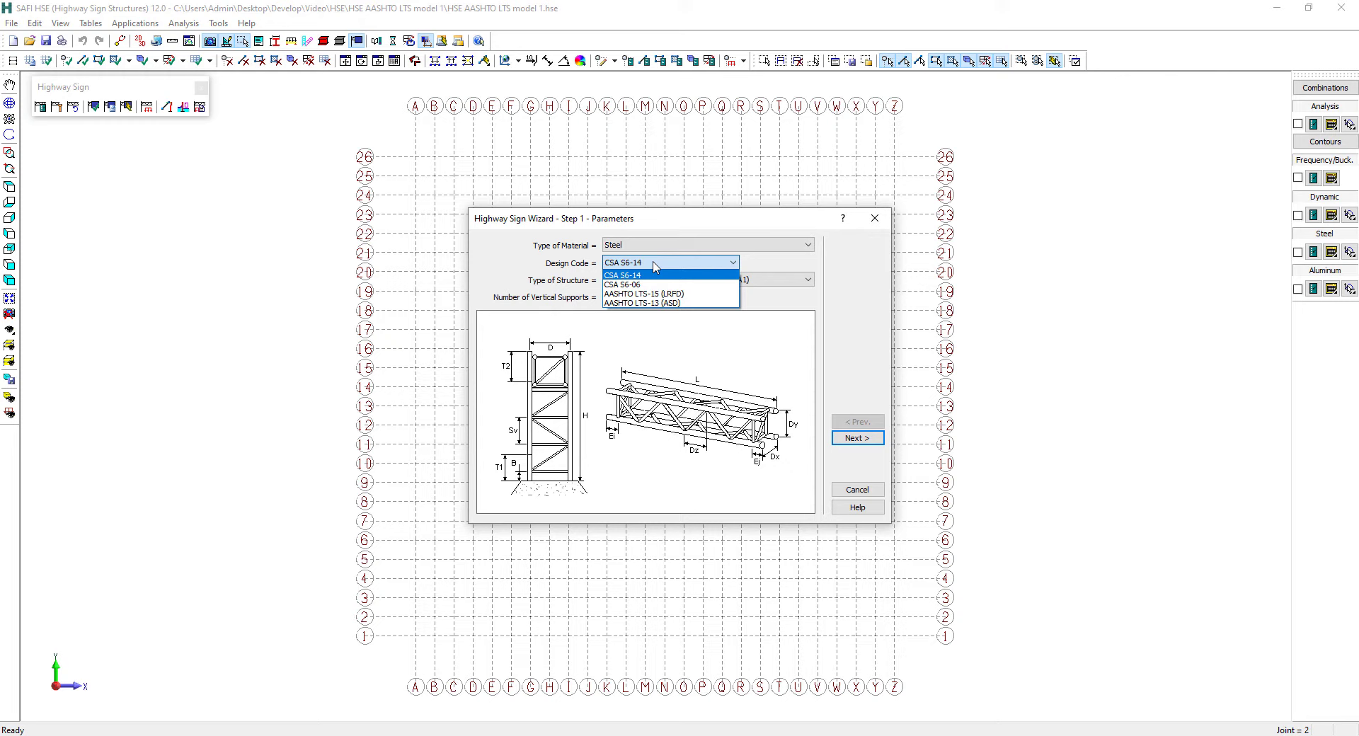
click(695, 296)
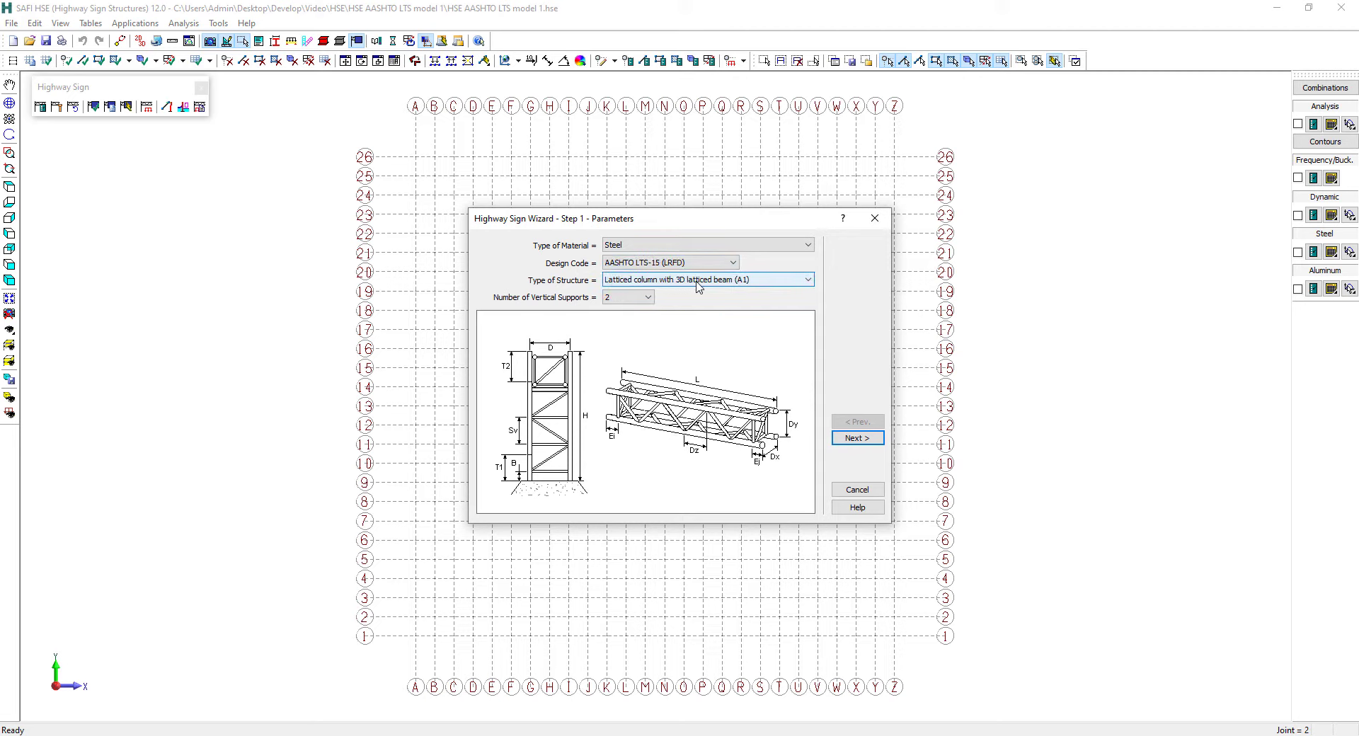
Preview the pole beam (A2) and manually made structure types, and return to latticed column with 3D latticed beam (A1)
click(654, 281)
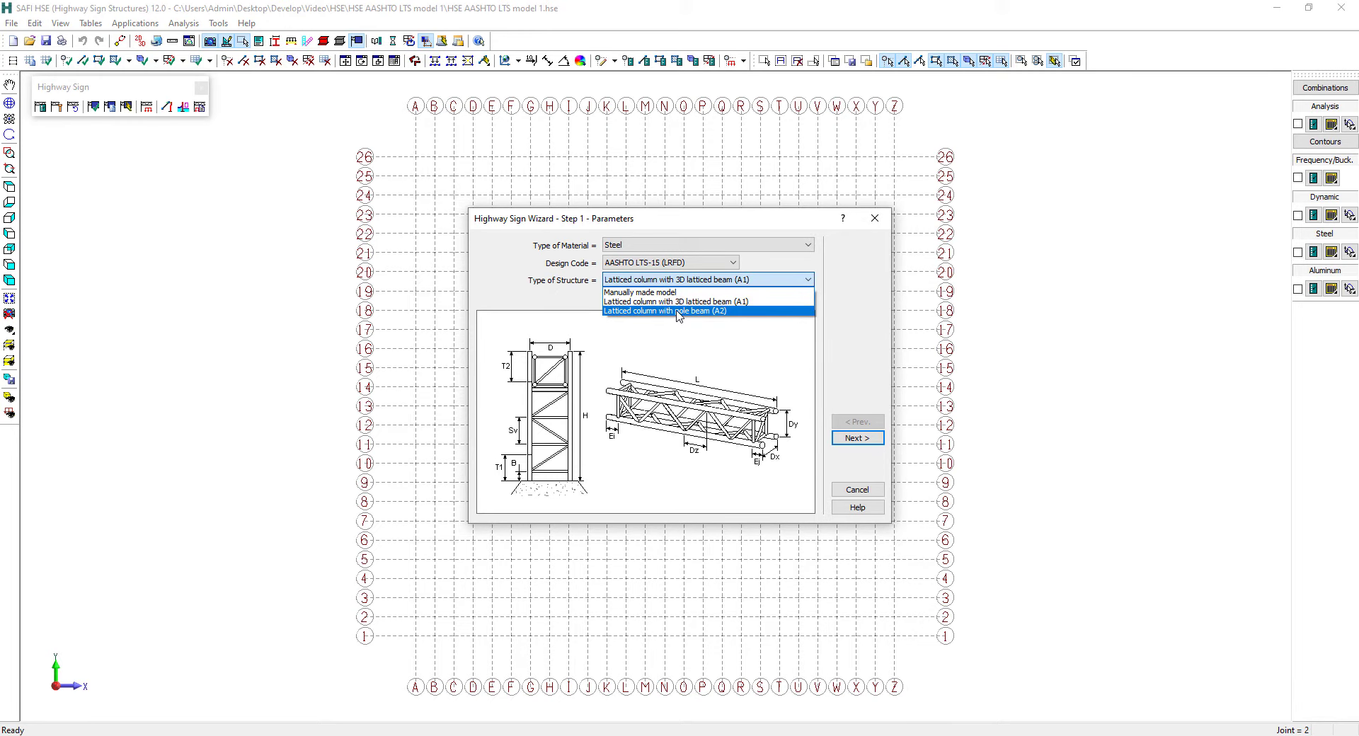
click(678, 312)
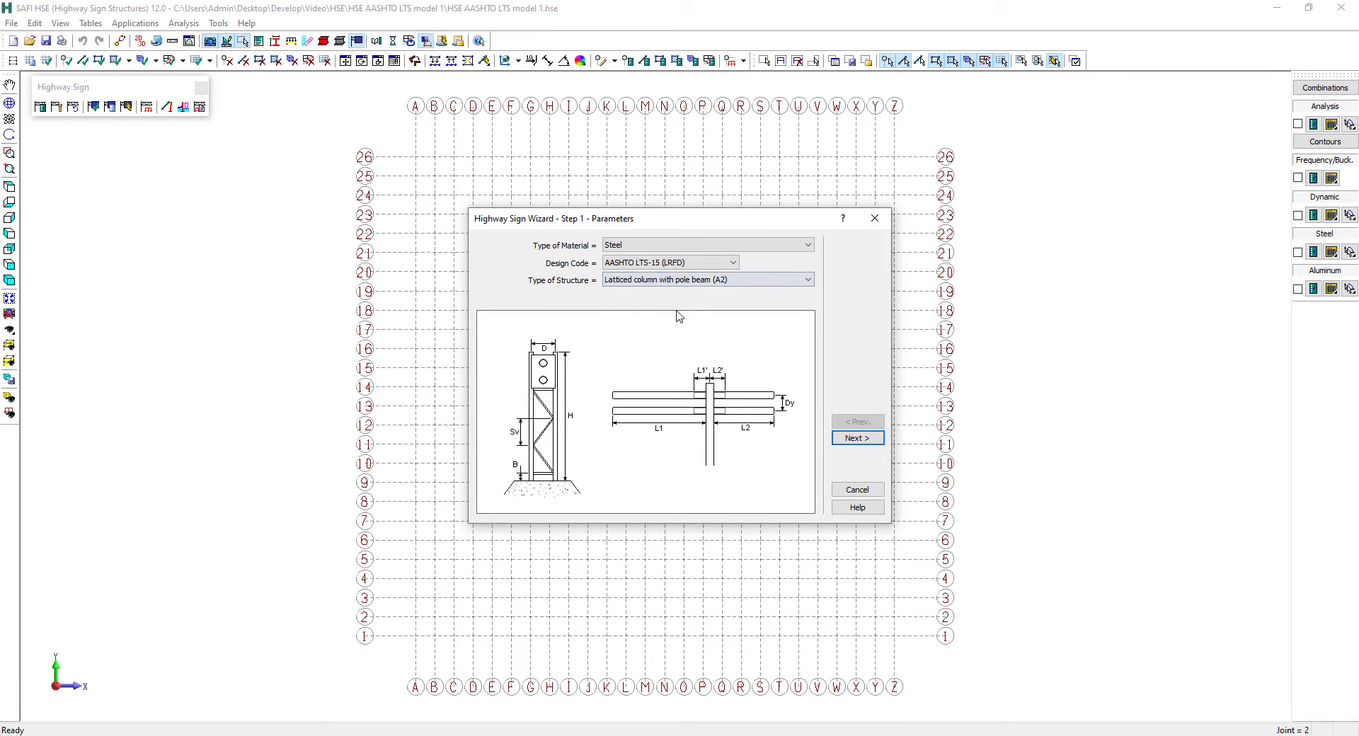
click(719, 282)
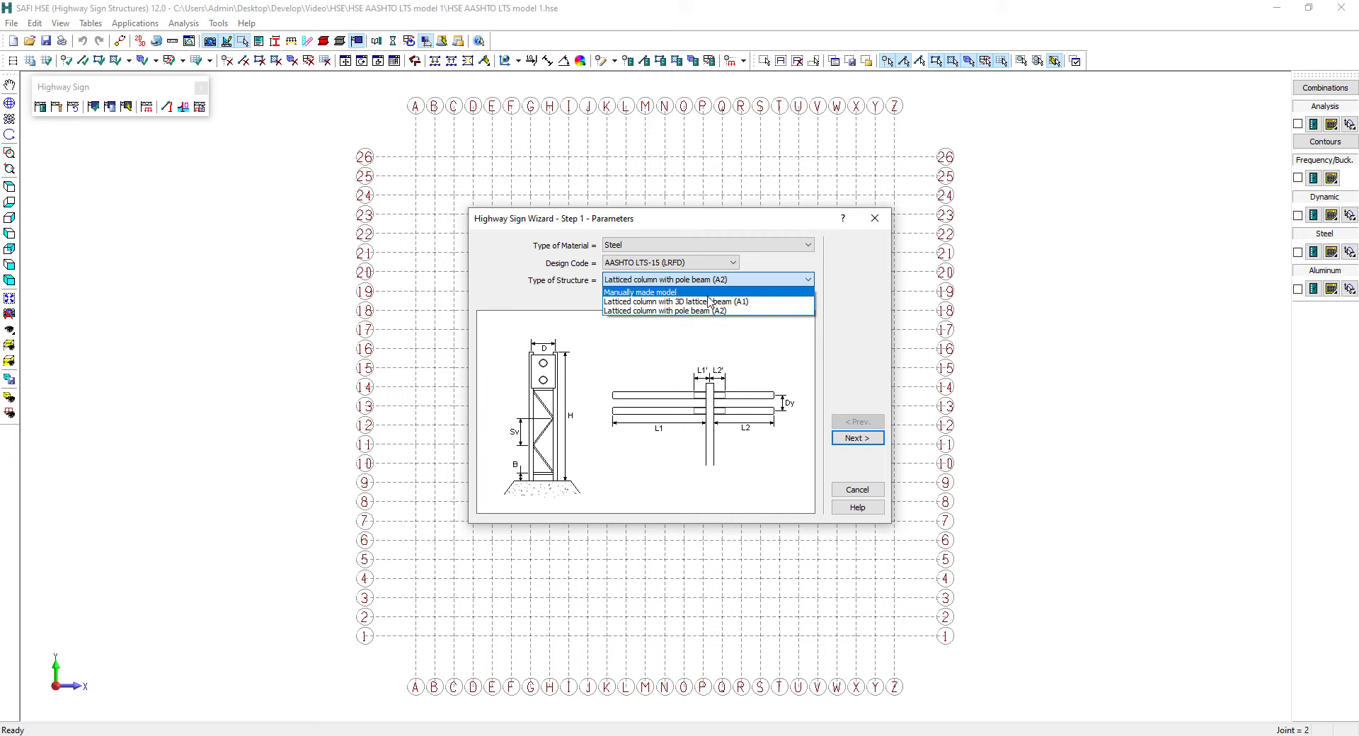
click(698, 293)
click(669, 280)
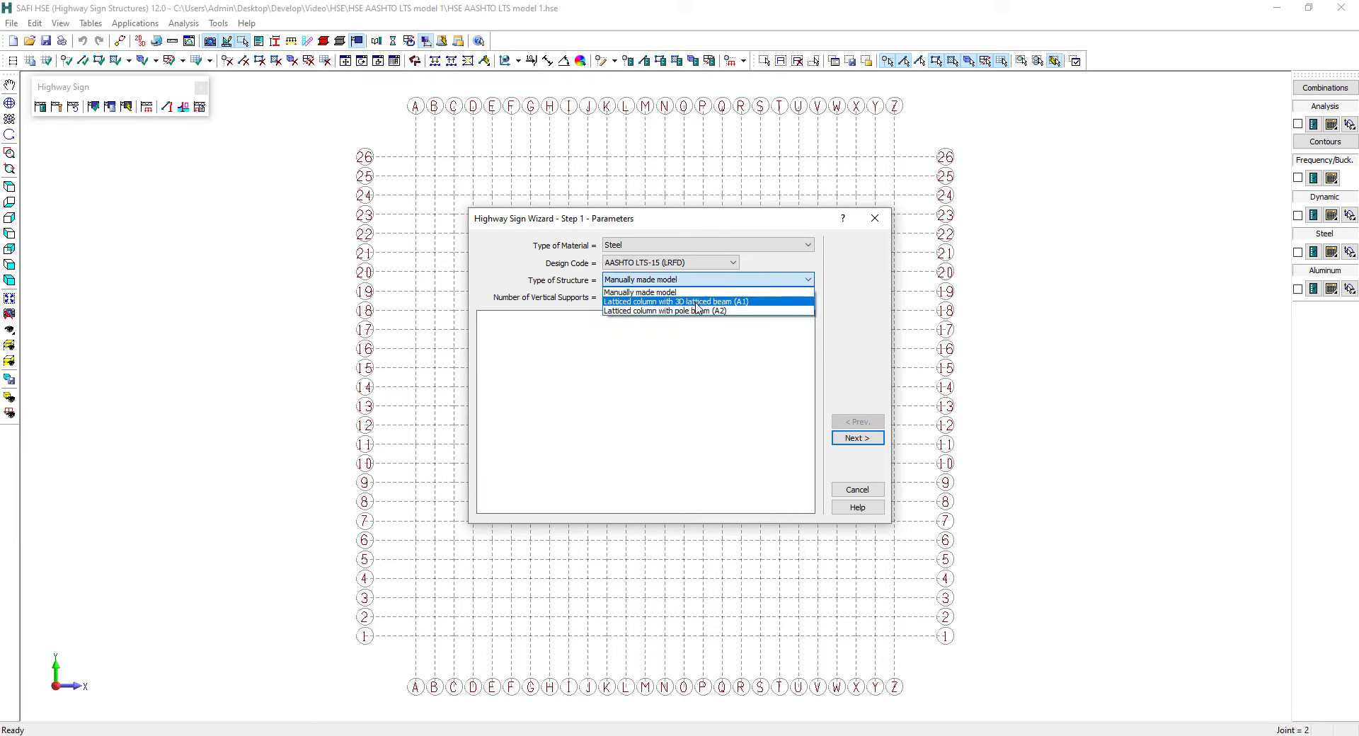
click(696, 303)
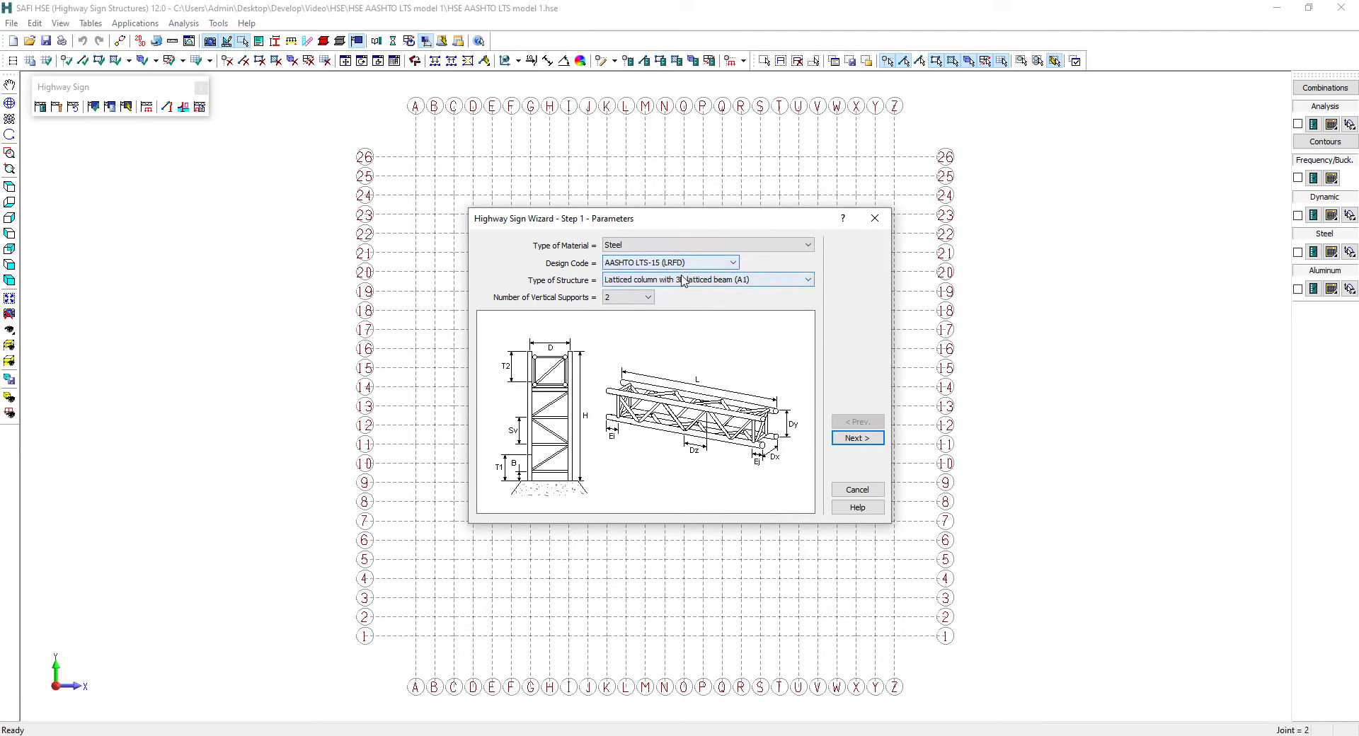
Keep two vertical supports for the structure and proceed to the beam dimensions
click(633, 300)
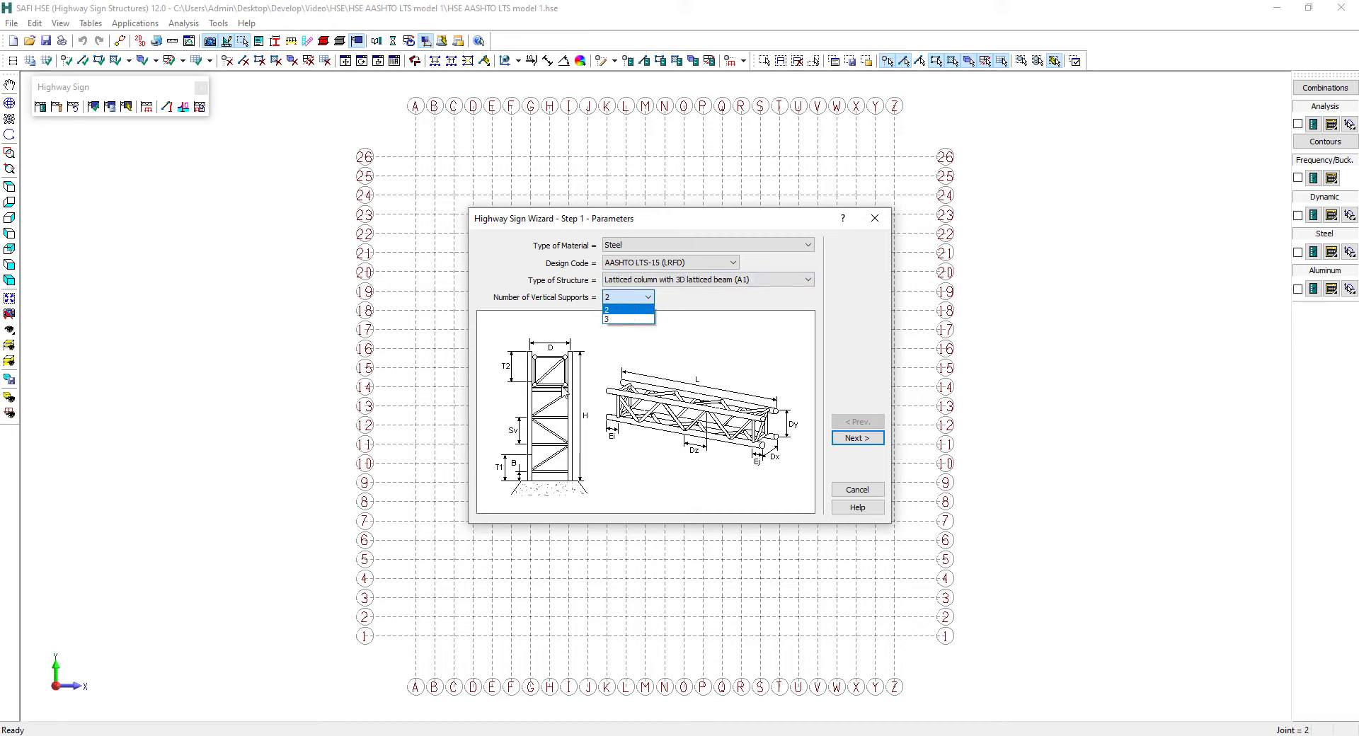
click(756, 362)
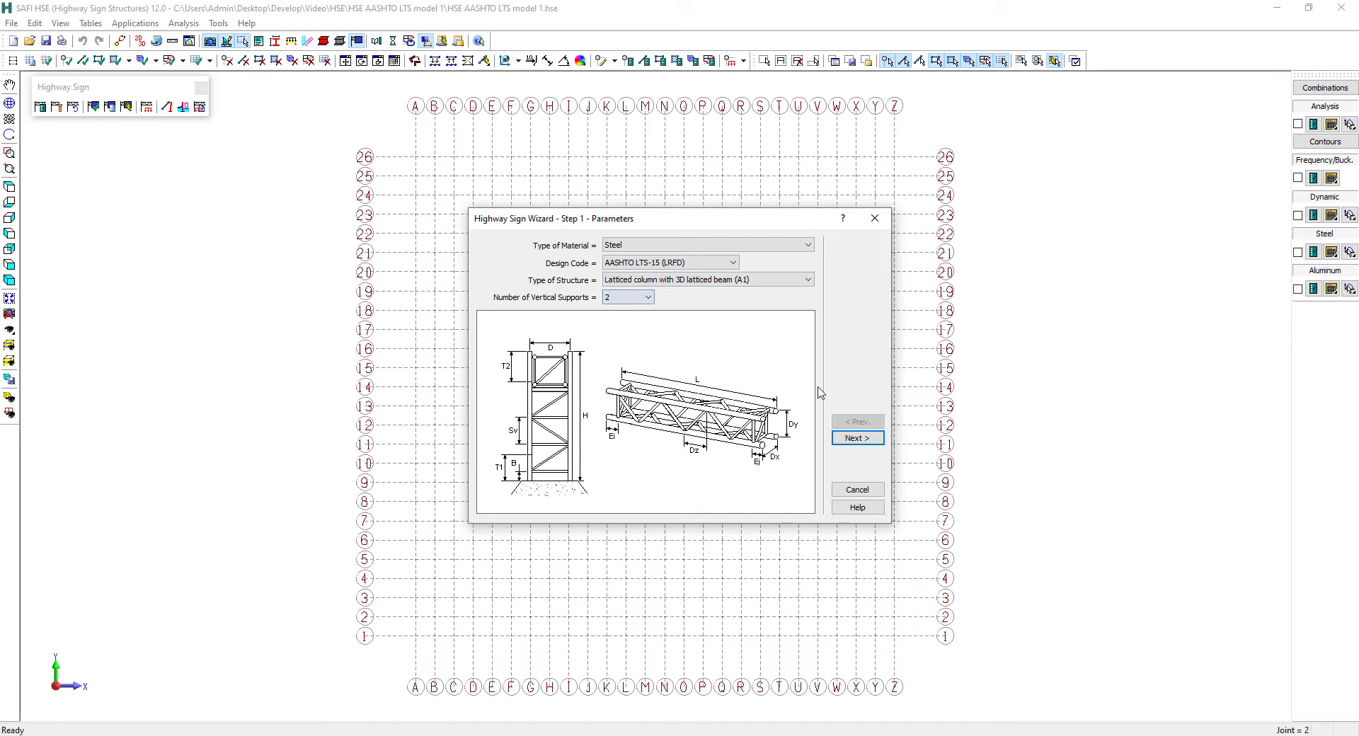
click(851, 440)
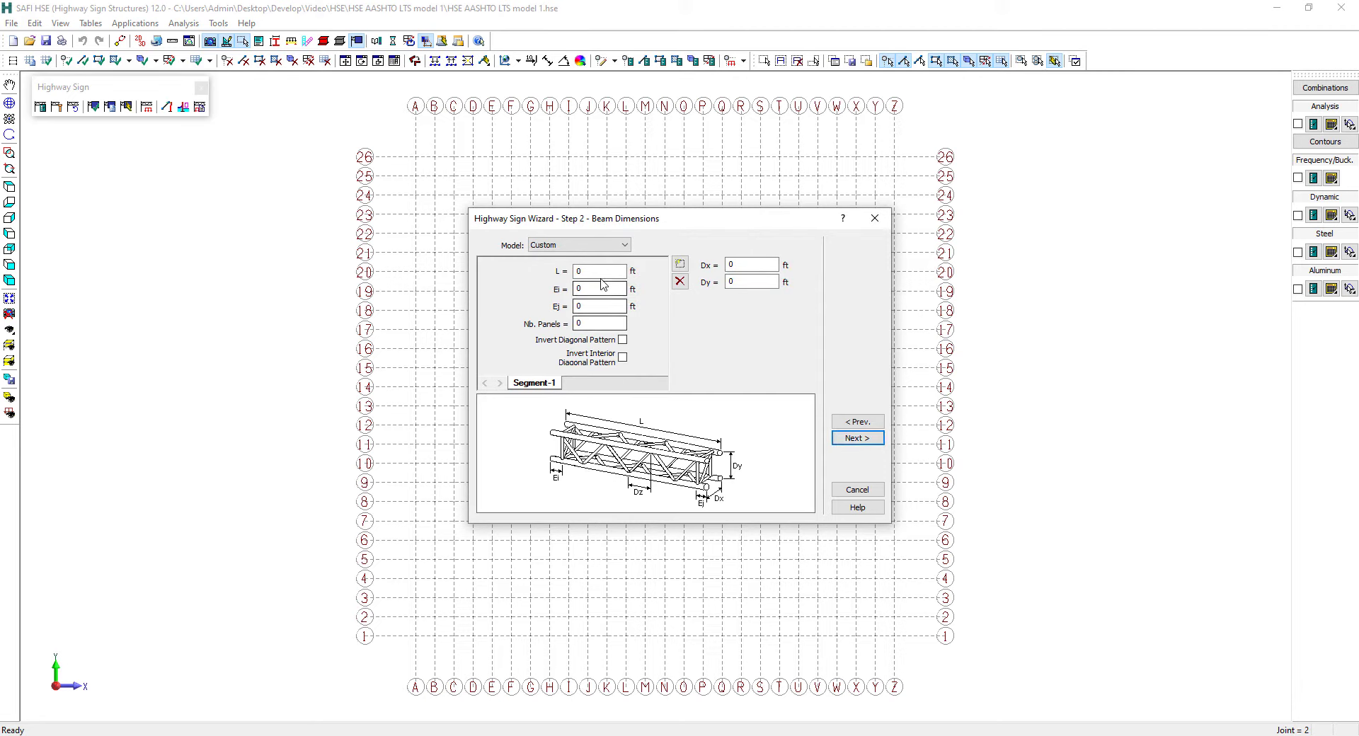
Define the first beam segment with L 45.5 ft, Ei and Ej 0.52 ft and 11 panels, and add an identical second segment
drag(594, 272, 550, 268)
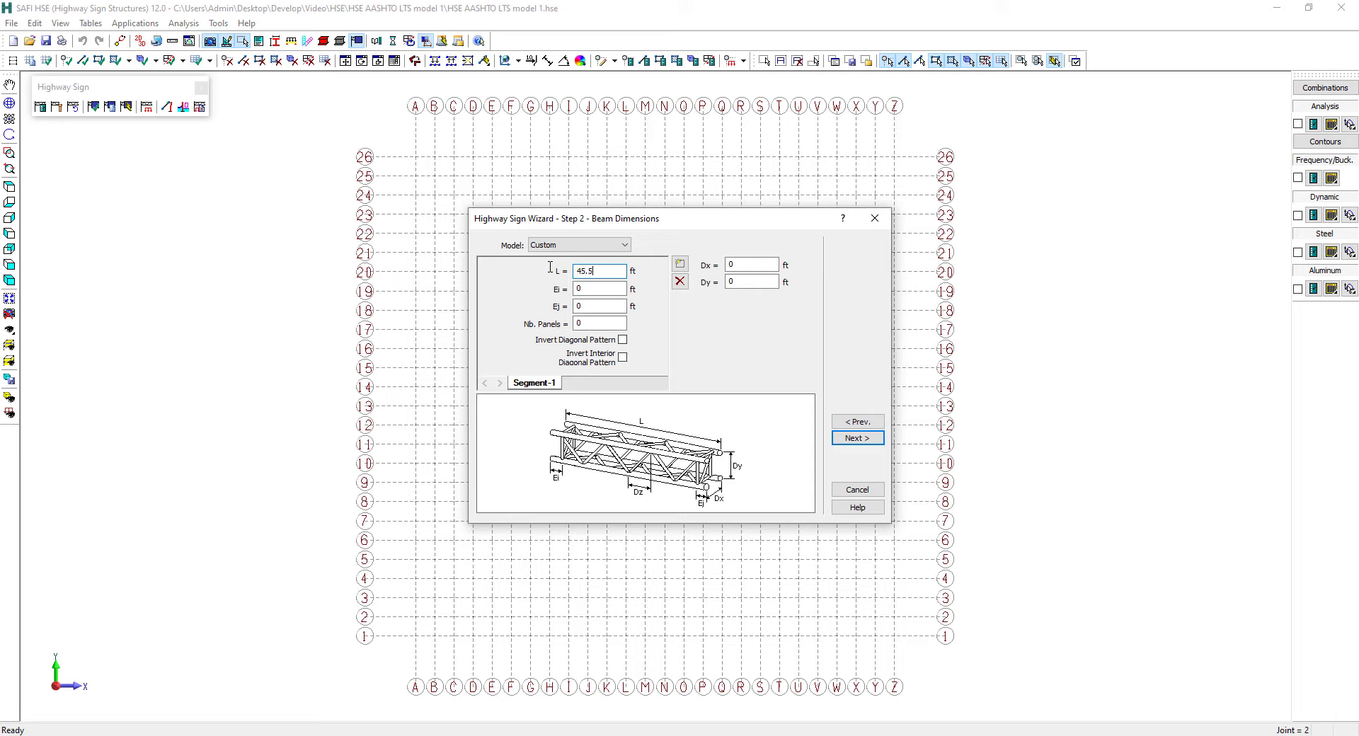
key(Tab)
text(11)
click(680, 267)
click(693, 404)
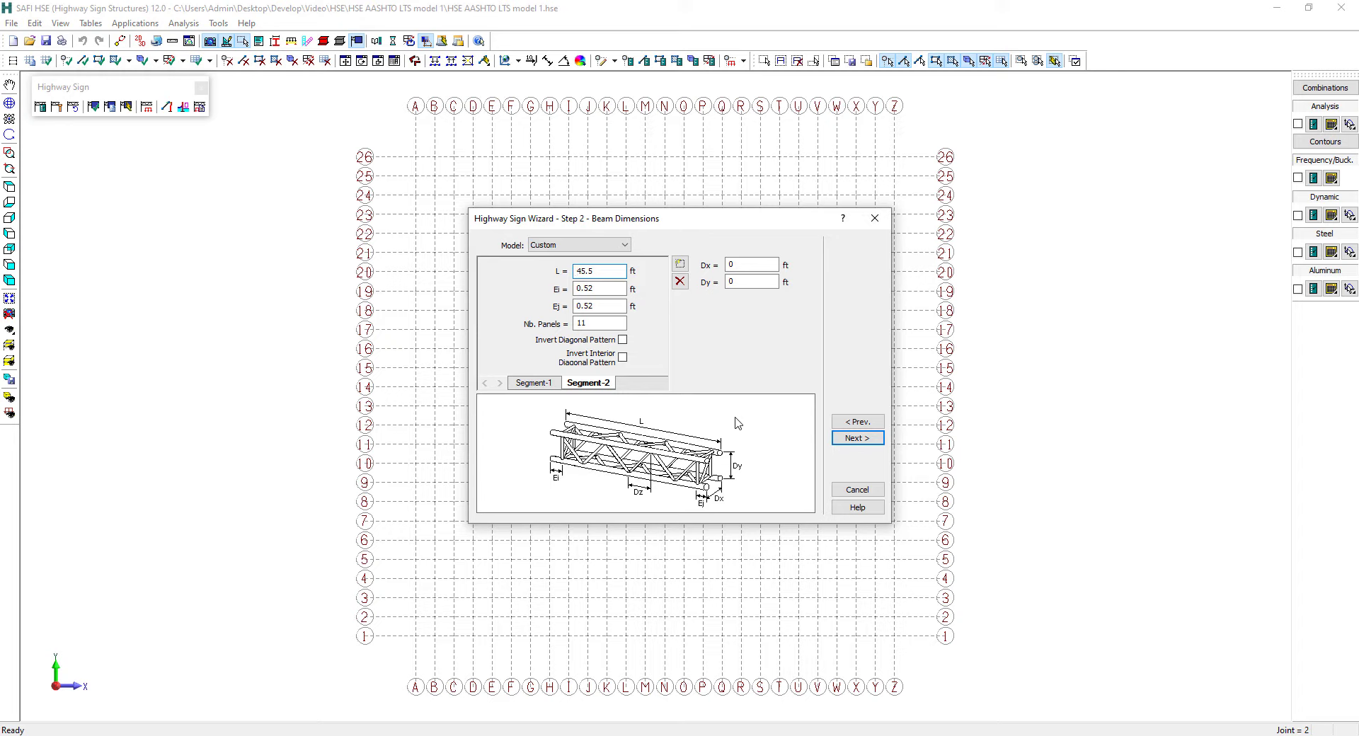
Set the beam cross-section dimensions Dx and Dy to 4 ft and proceed to the column dimensions
click(728, 267)
text(4)
double_click(746, 282)
text(4)
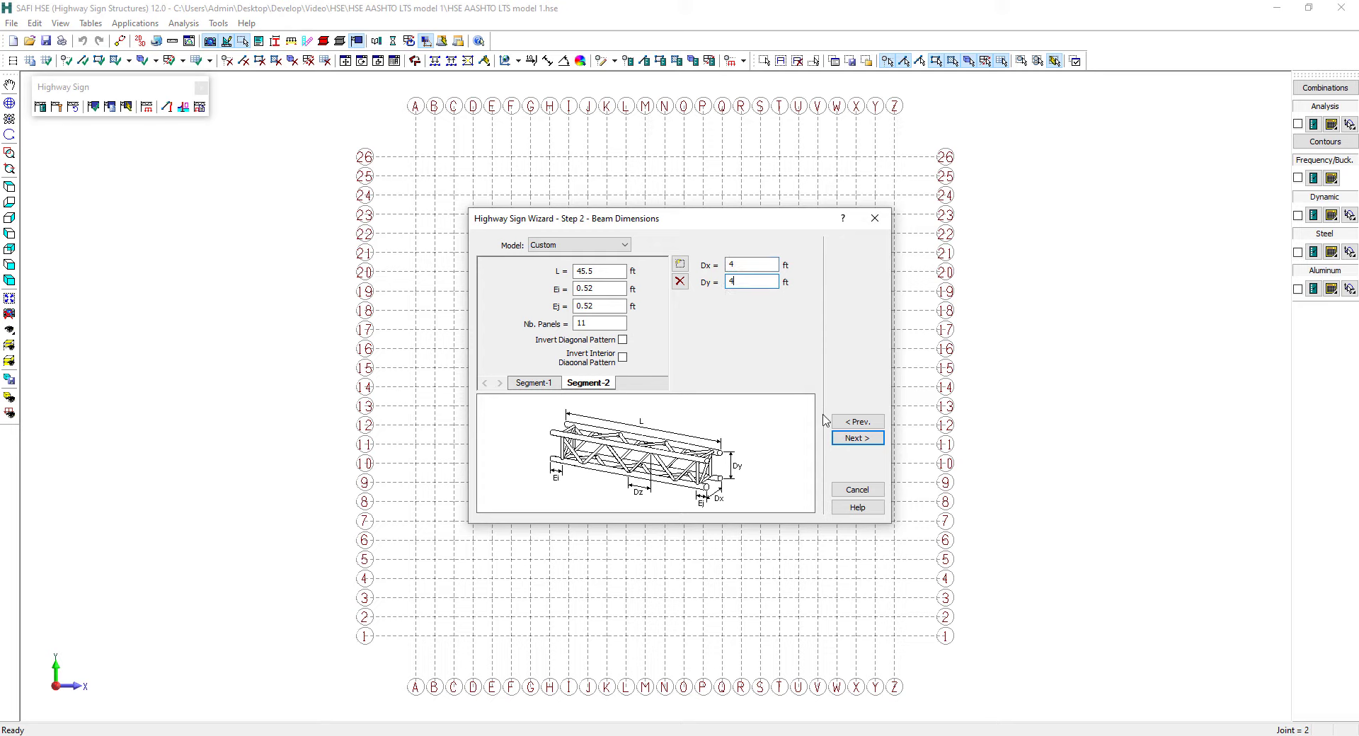
click(855, 439)
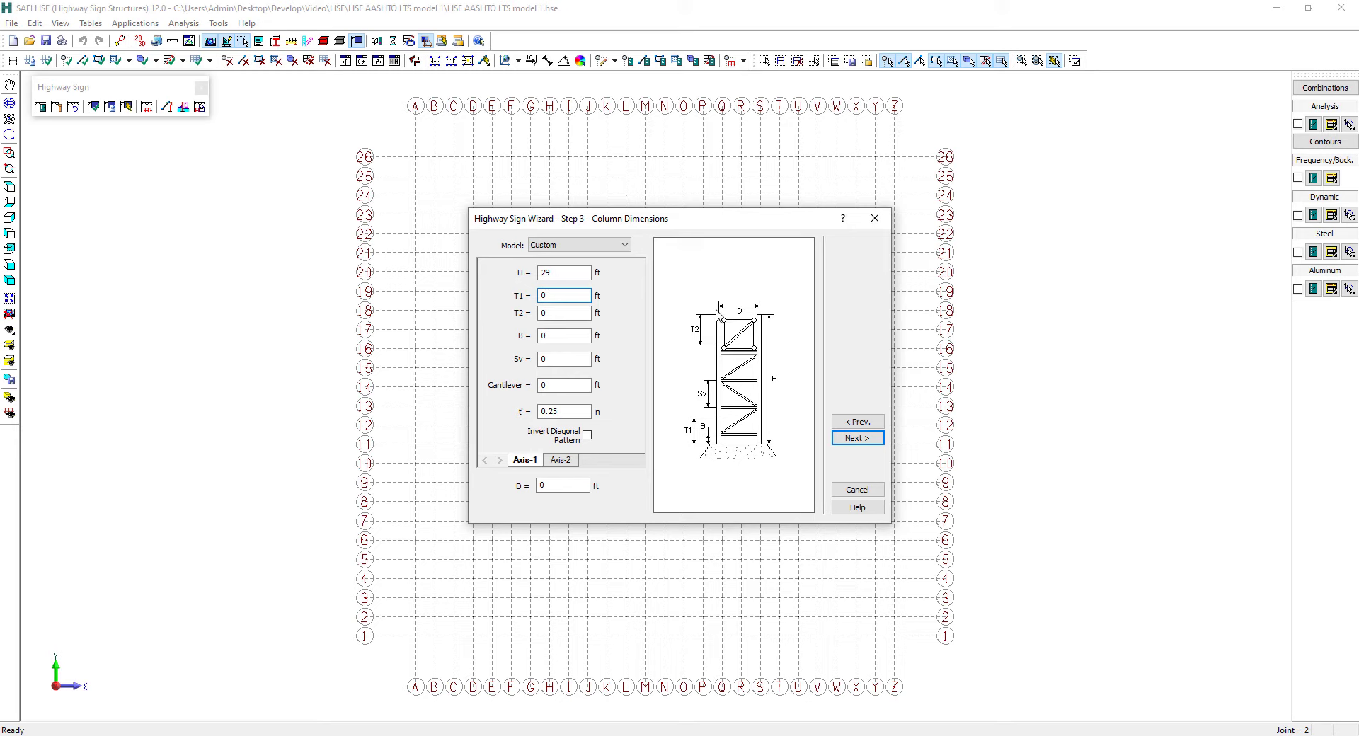
Complete the Axis-1 column dimensions with B 1 ft, and fill in its Sv, cantilever and t' values
key(Tab)
key(Tab)
text(1)
key(Tab)
click(541, 385)
drag(555, 383, 485, 381)
drag(566, 411, 478, 405)
click(558, 460)
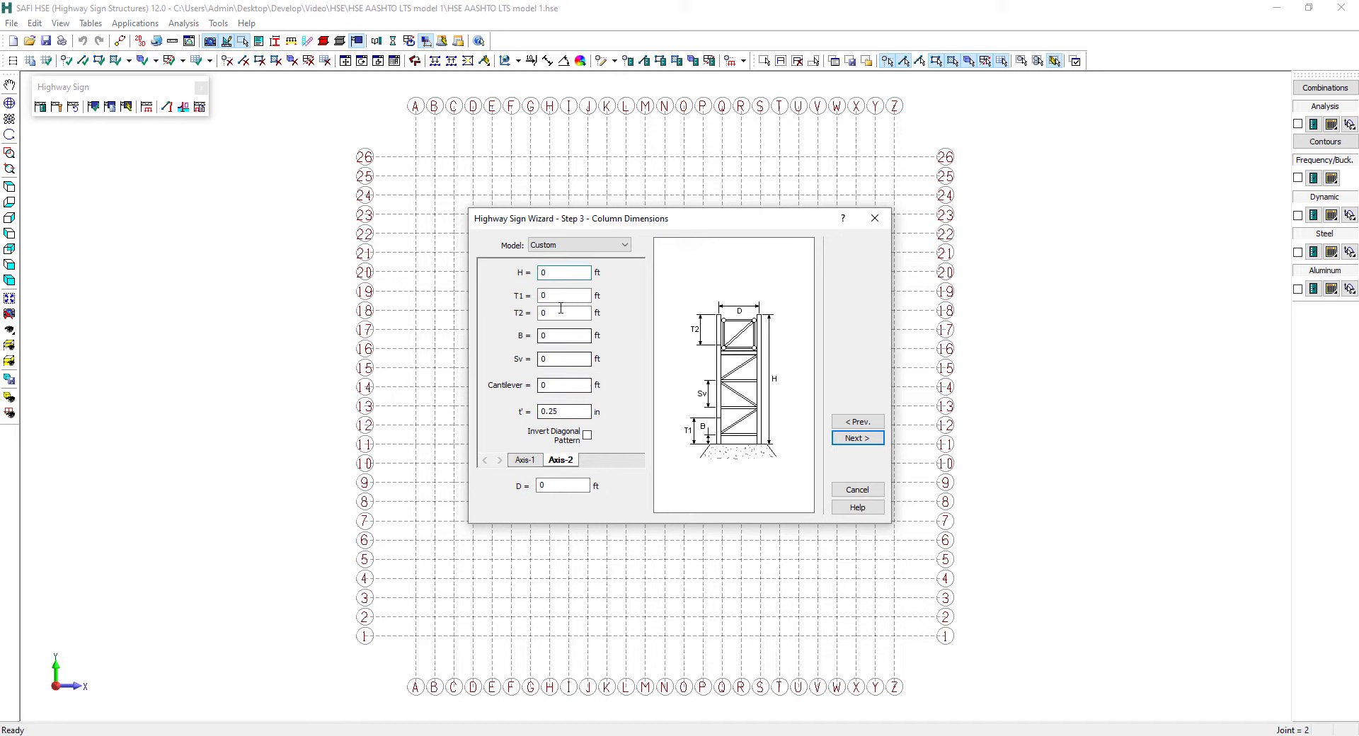
Set the Axis-2 column dimensions to H 29 ft, B 1 ft, Sv 5.748 ft, cantilever 0.5 ft and t' 0 in
drag(564, 273, 454, 261)
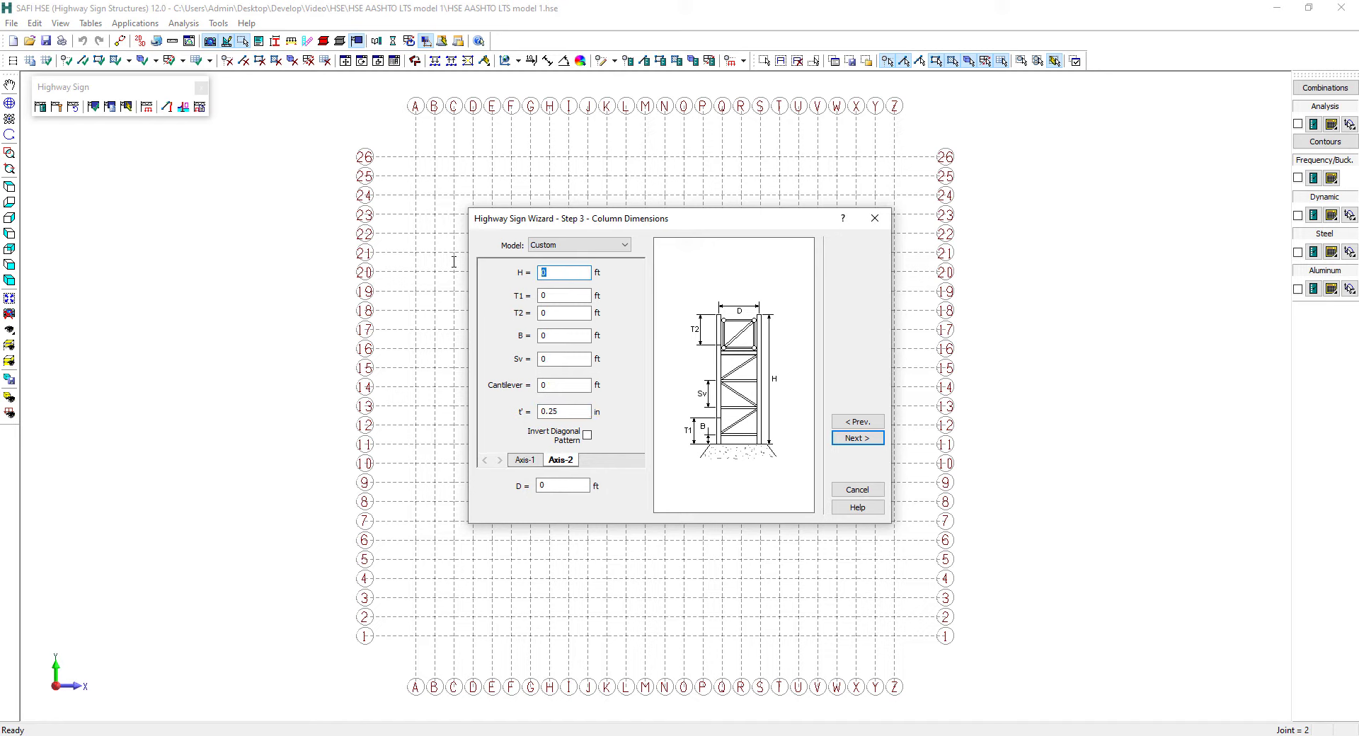
text(29)
key(Tab)
key(Tab)
key(Tab)
text(1)
key(Tab)
text(5.7)
key(Tab)
key(Tab)
text(0)
click(857, 438)
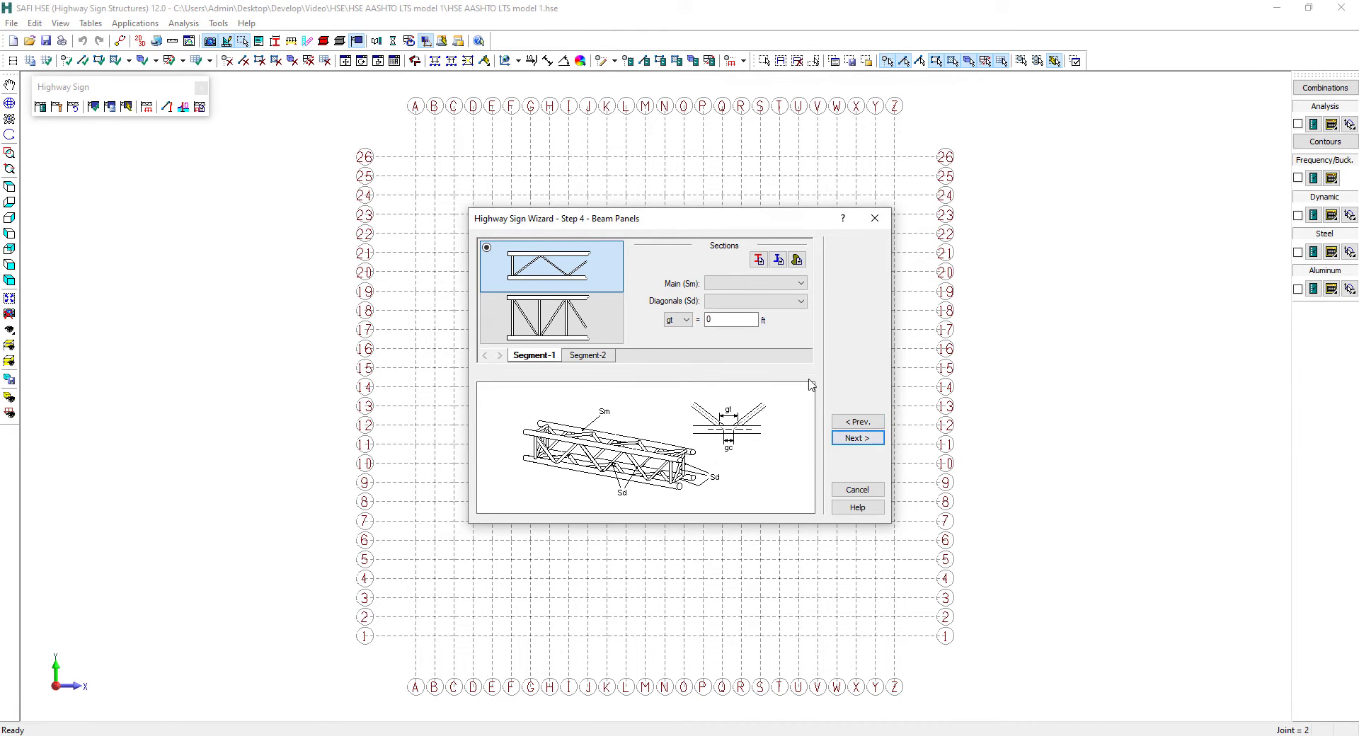
Assign HSS5.563x1/4 to the main members and HSS2.375x3/16 to the diagonals of beam Segment-1
click(756, 284)
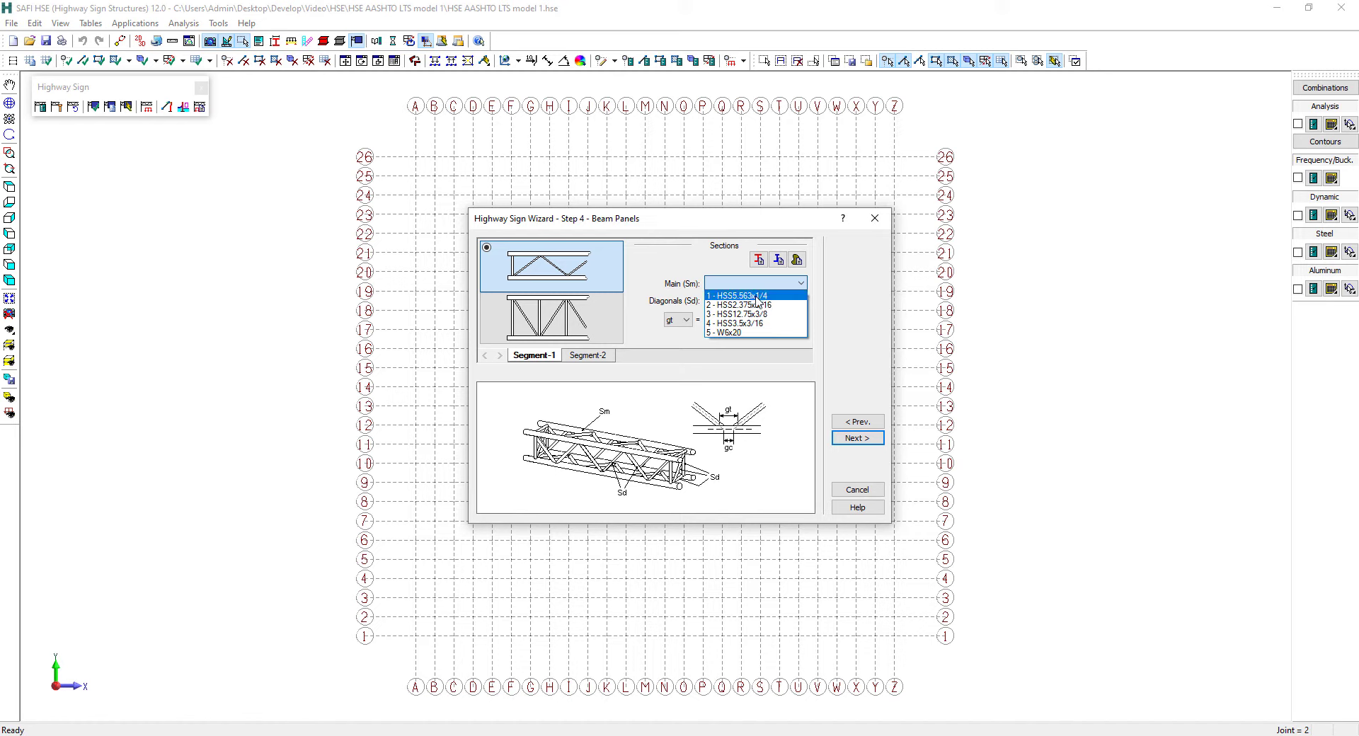
click(756, 299)
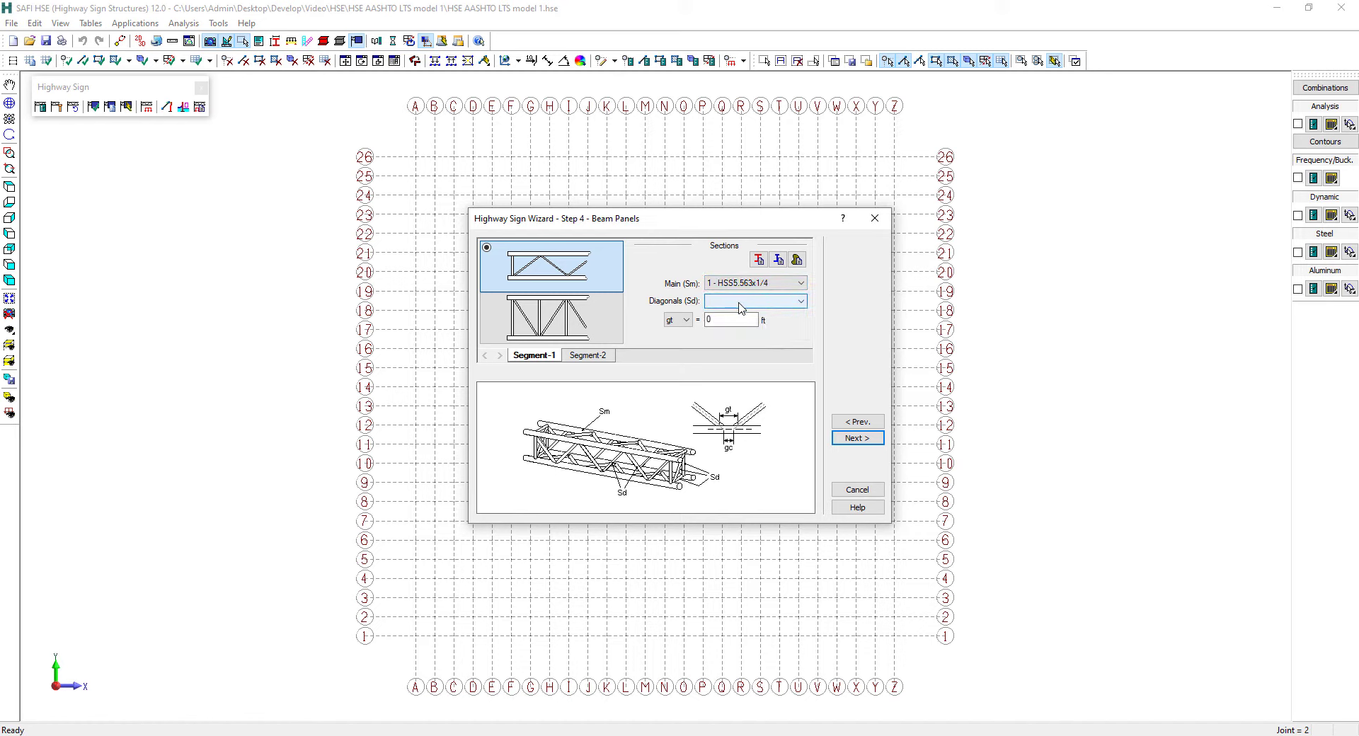
click(740, 301)
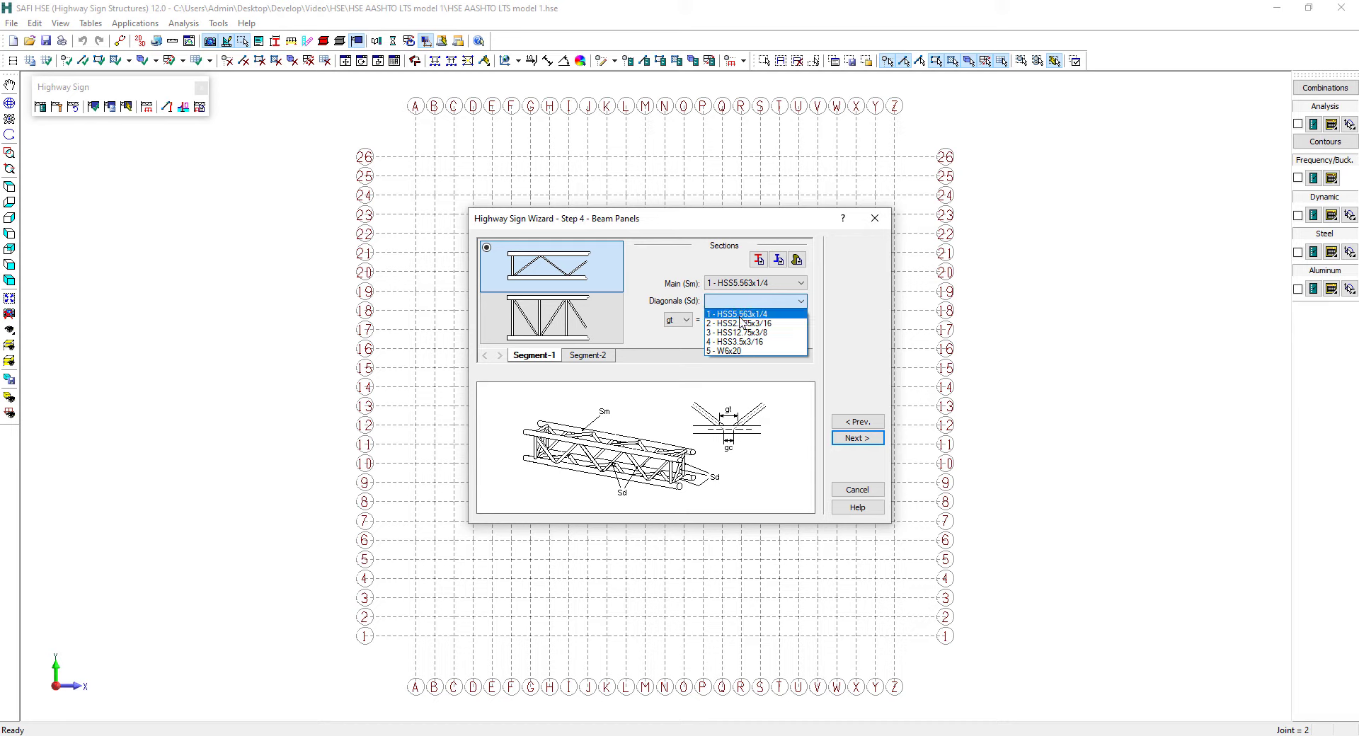
click(742, 323)
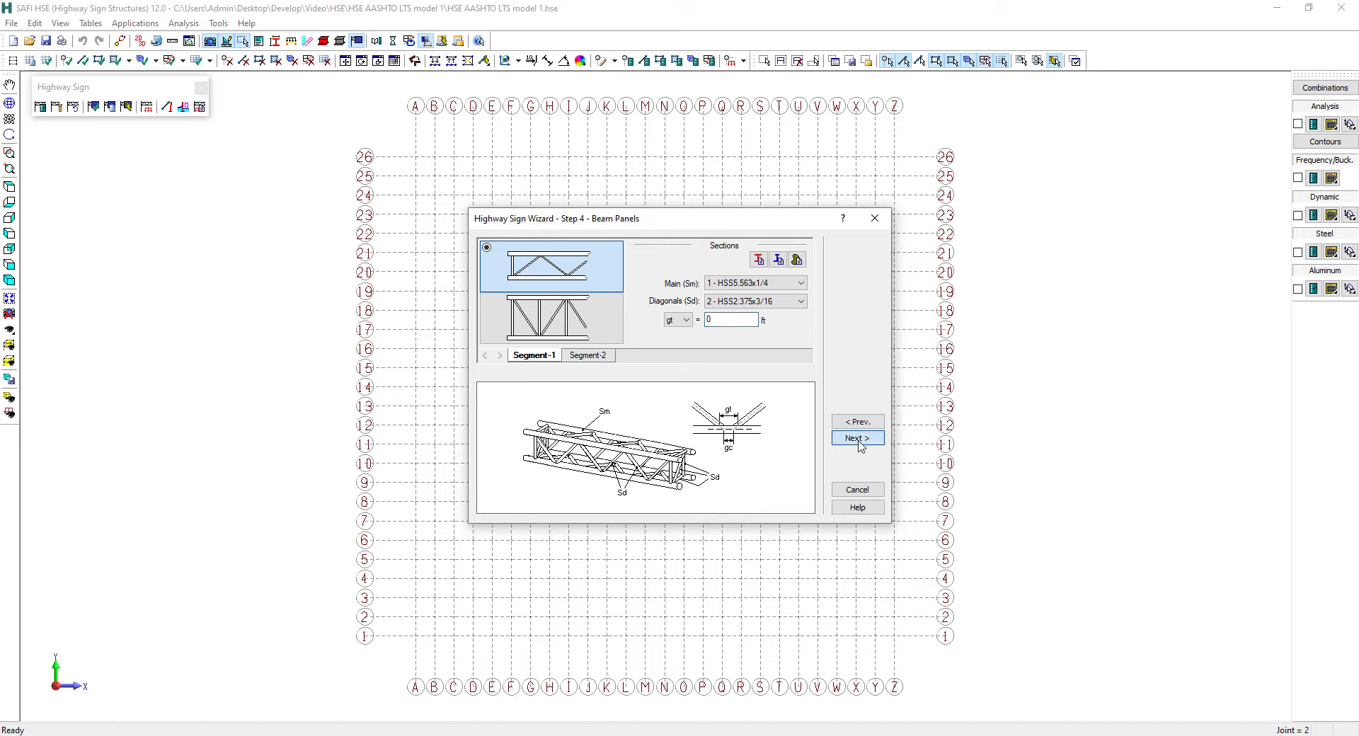
Assign HSS5.563x1/4 main members and HSS2.375x3/16 diagonals to beam Segment-2, and proceed to the column panels
click(594, 356)
click(733, 289)
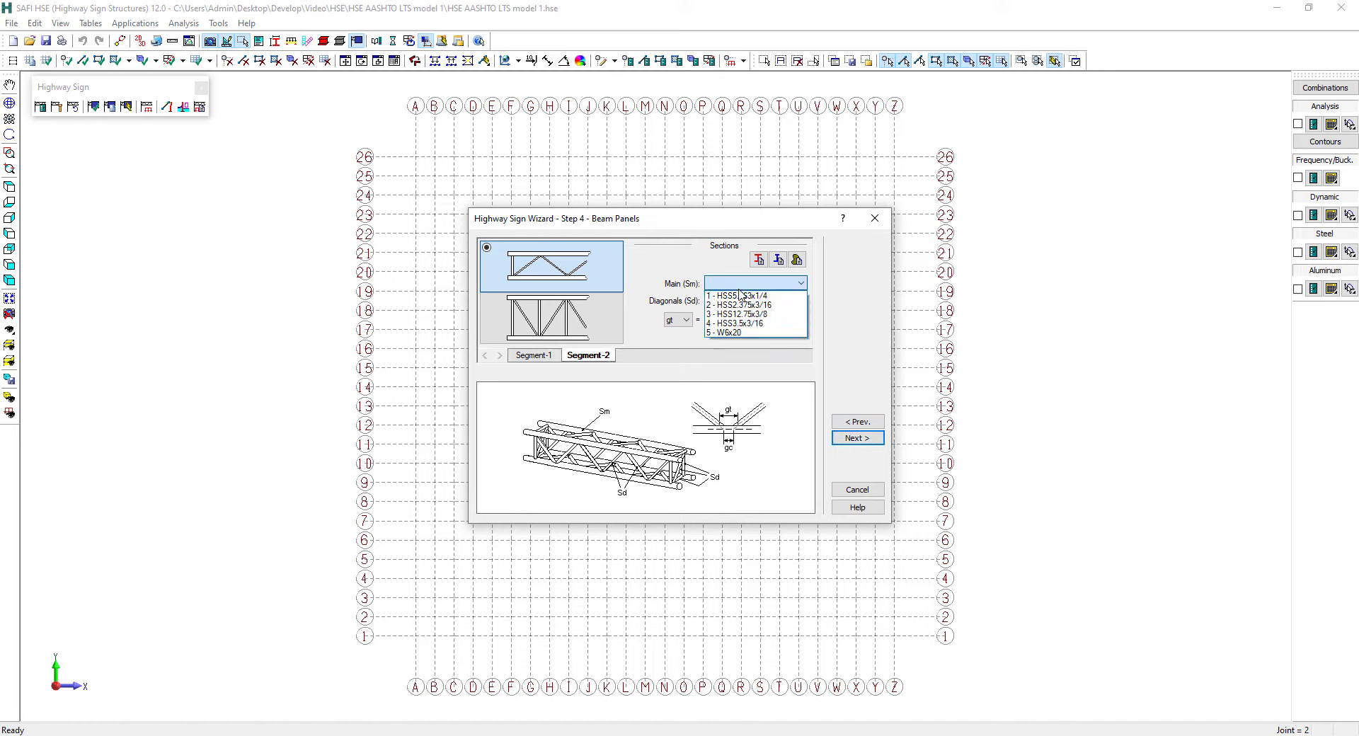
click(743, 295)
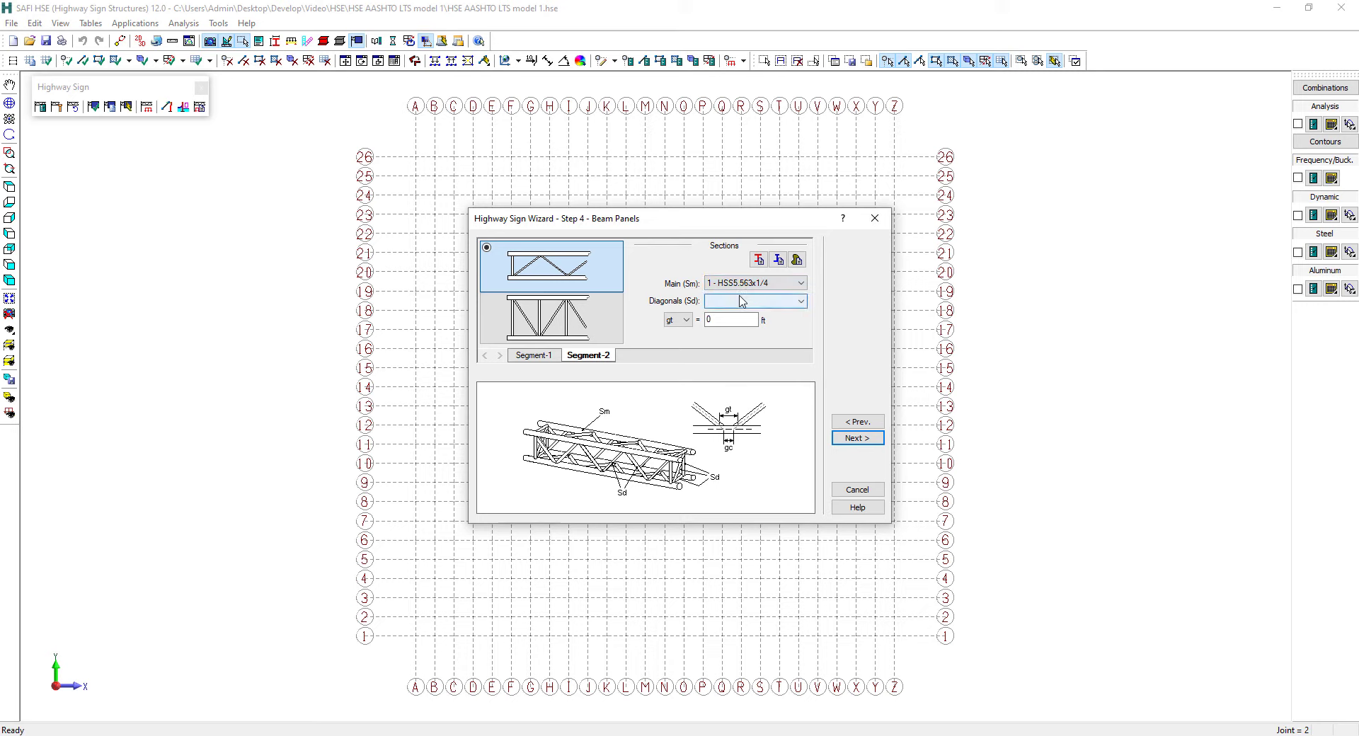
click(737, 303)
click(726, 325)
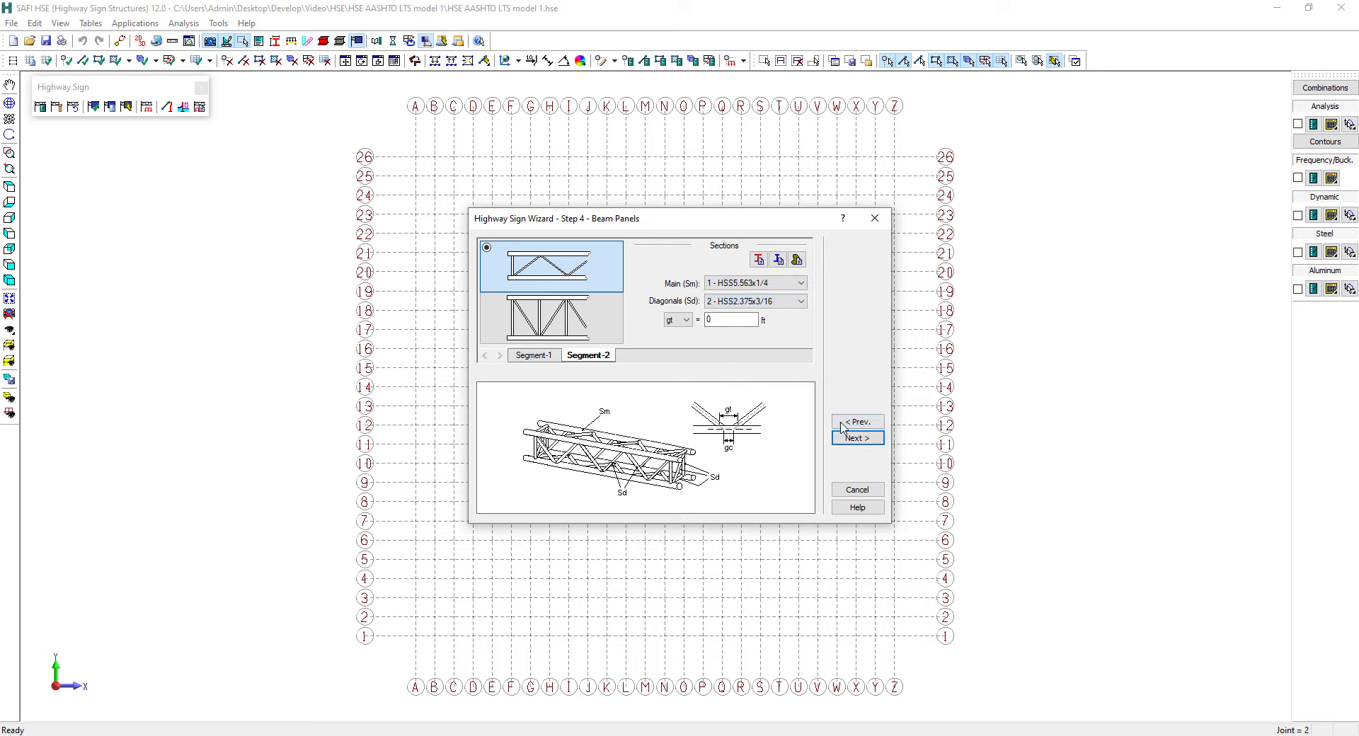
click(850, 439)
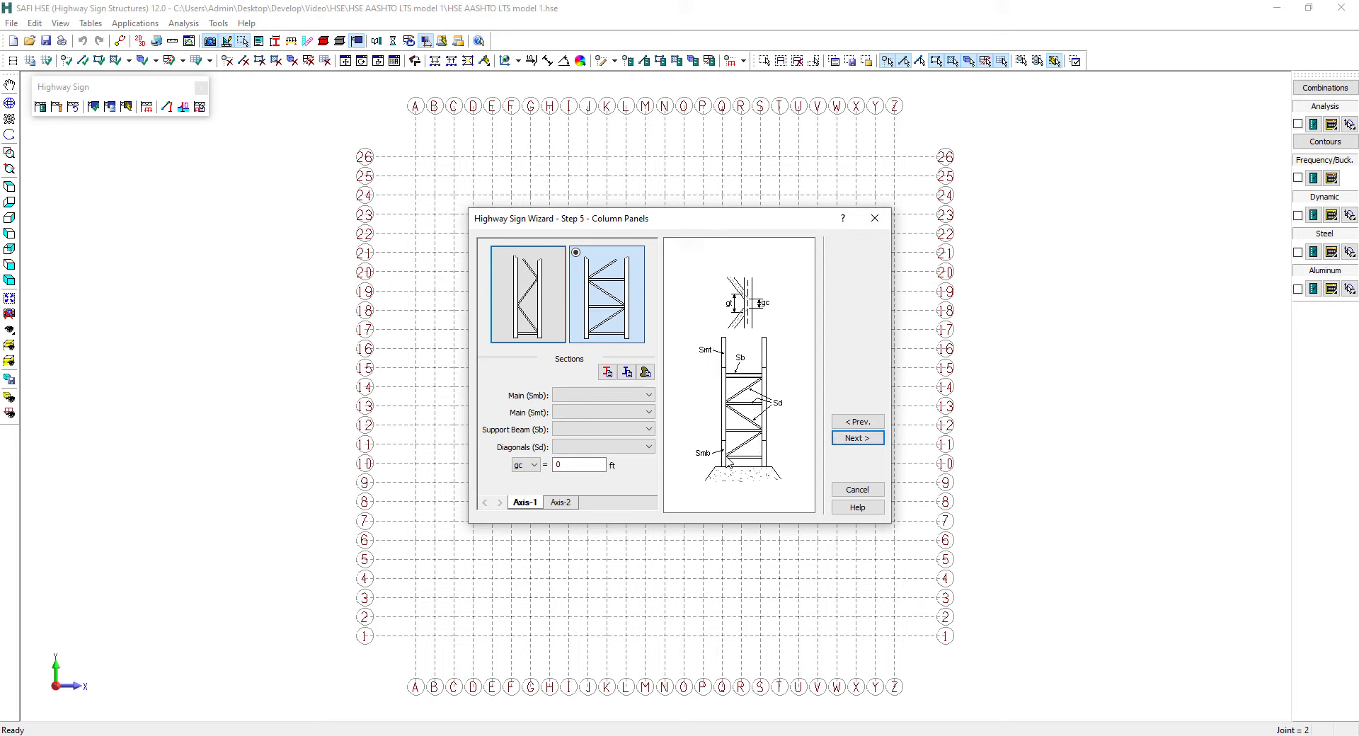
Choose the panel pattern without intermediate horizontals for the Axis-1 column and briefly recheck the beam panels
click(524, 296)
click(846, 422)
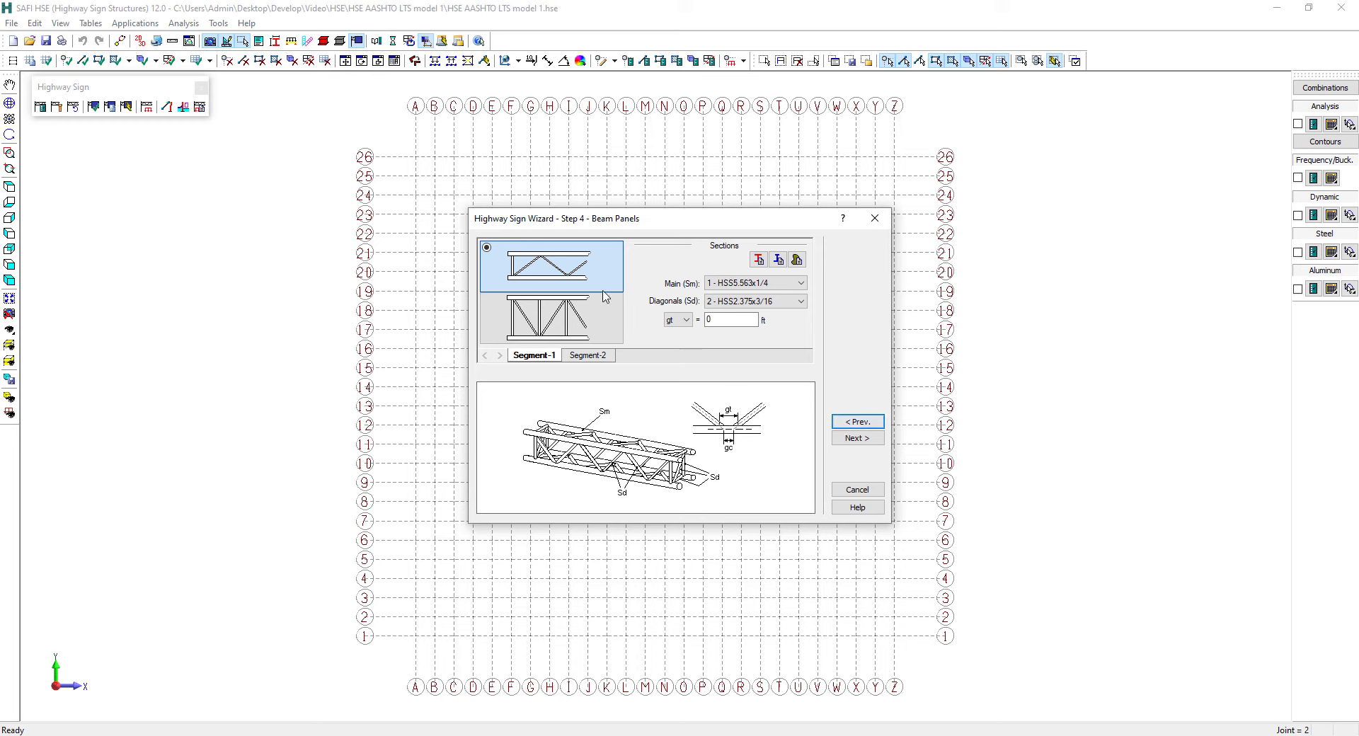
click(864, 439)
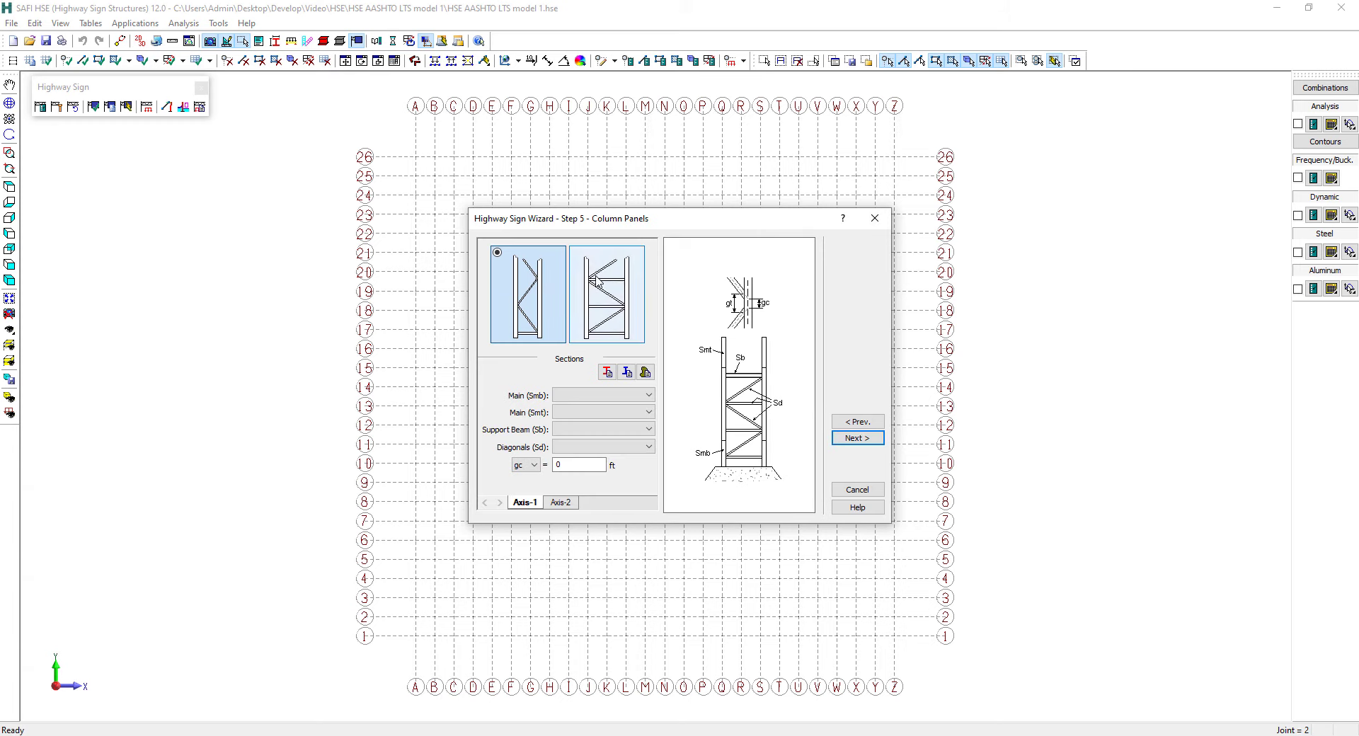
Assign HSS12.75x3/8 to both main sections, W6x20 to the support beam and HSS3.5x3/16 to the diagonals of the Axis-1 column
click(588, 396)
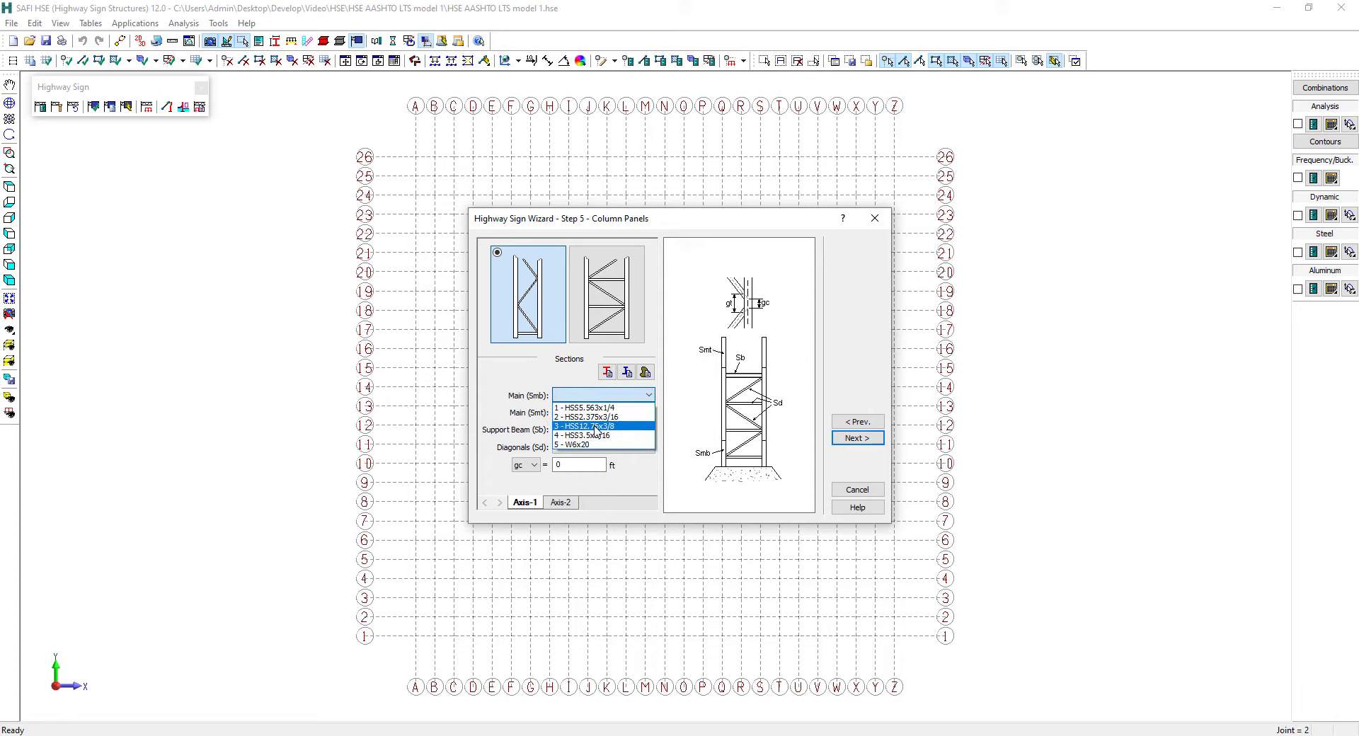
click(596, 427)
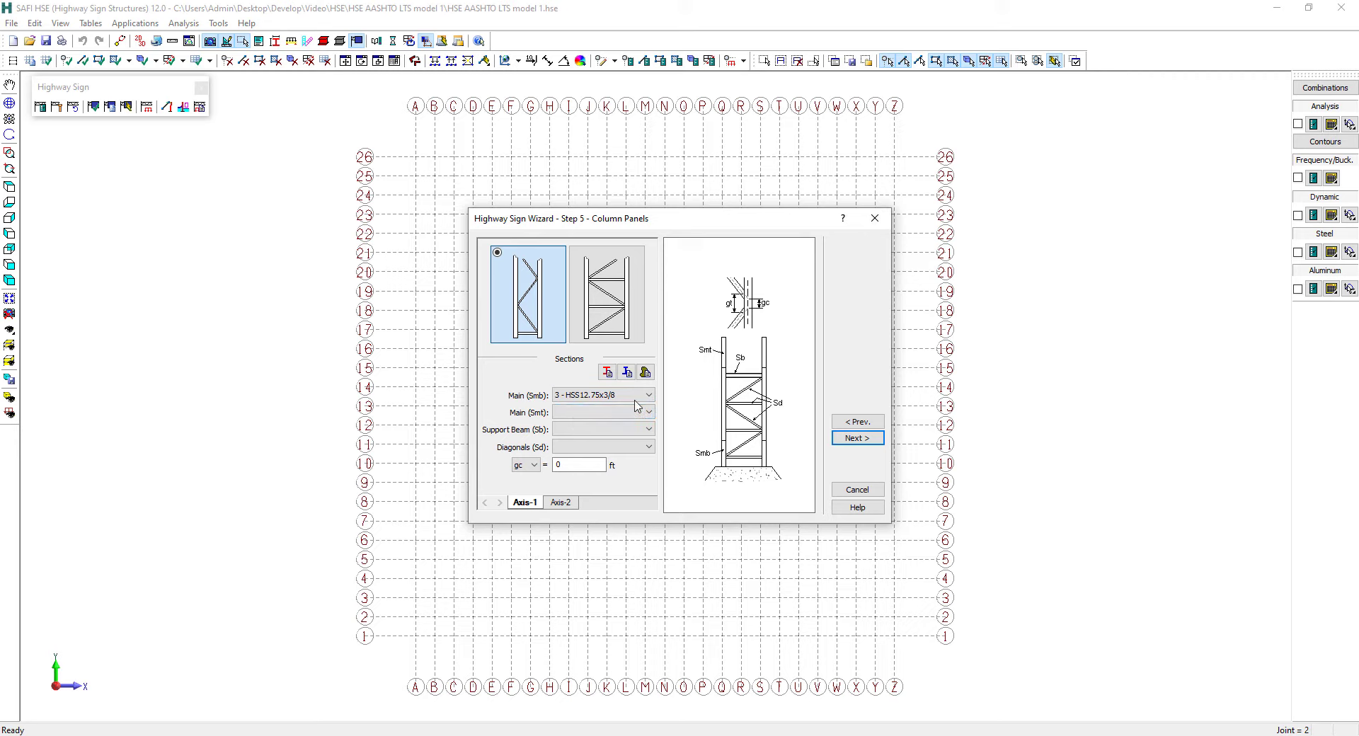
click(583, 414)
click(586, 431)
click(578, 429)
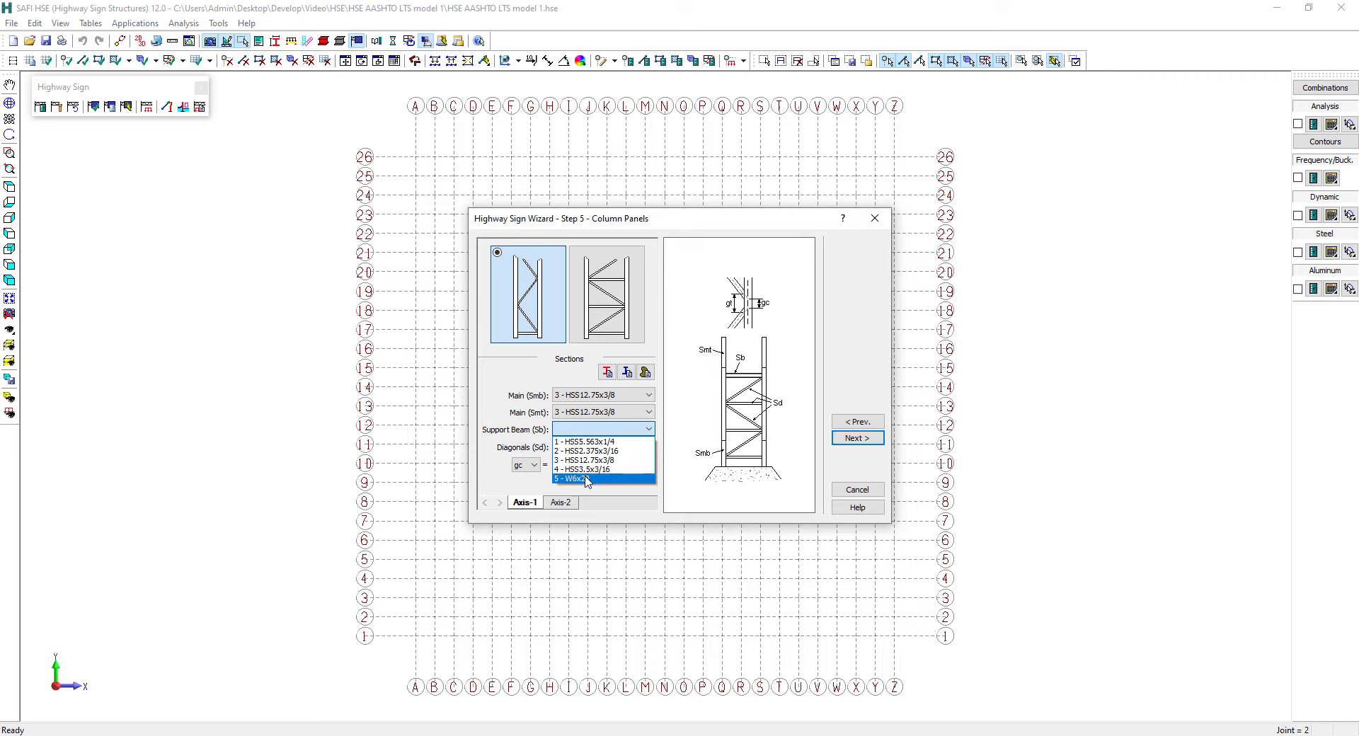
click(612, 477)
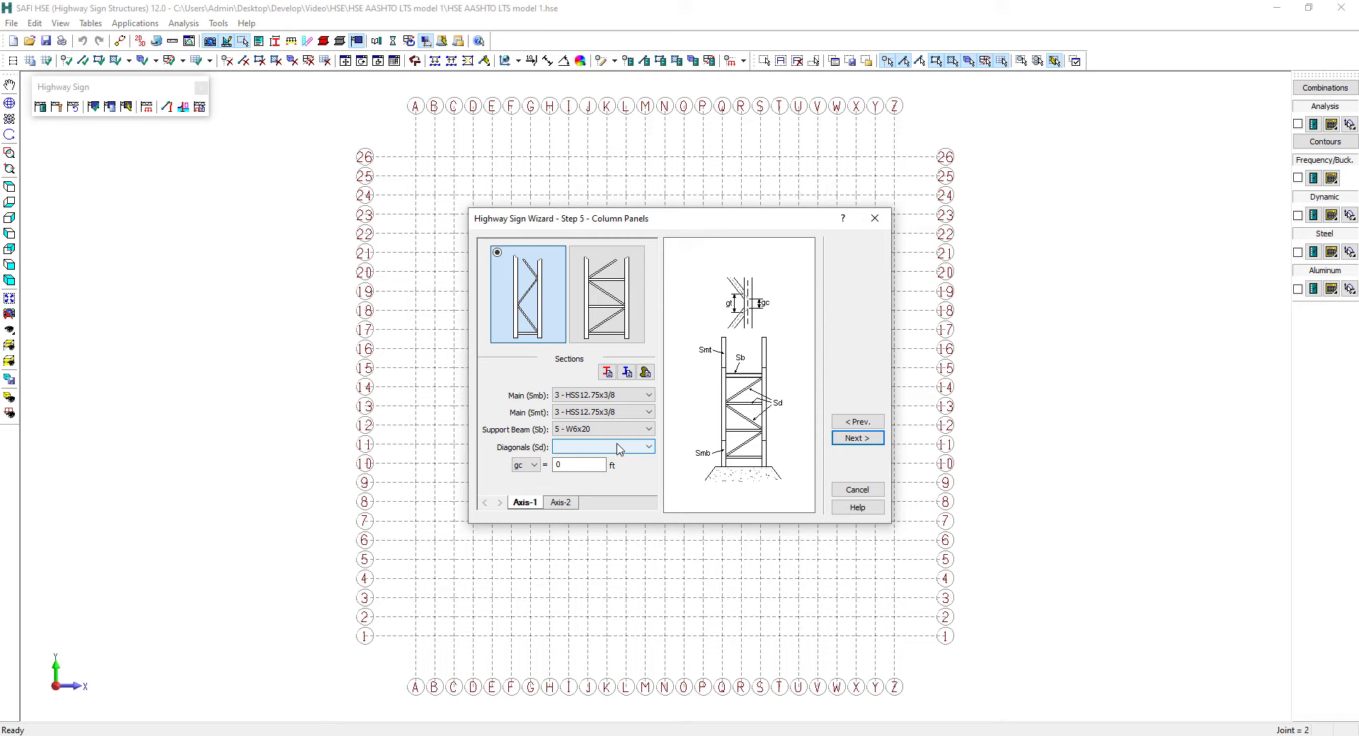
click(617, 449)
click(604, 488)
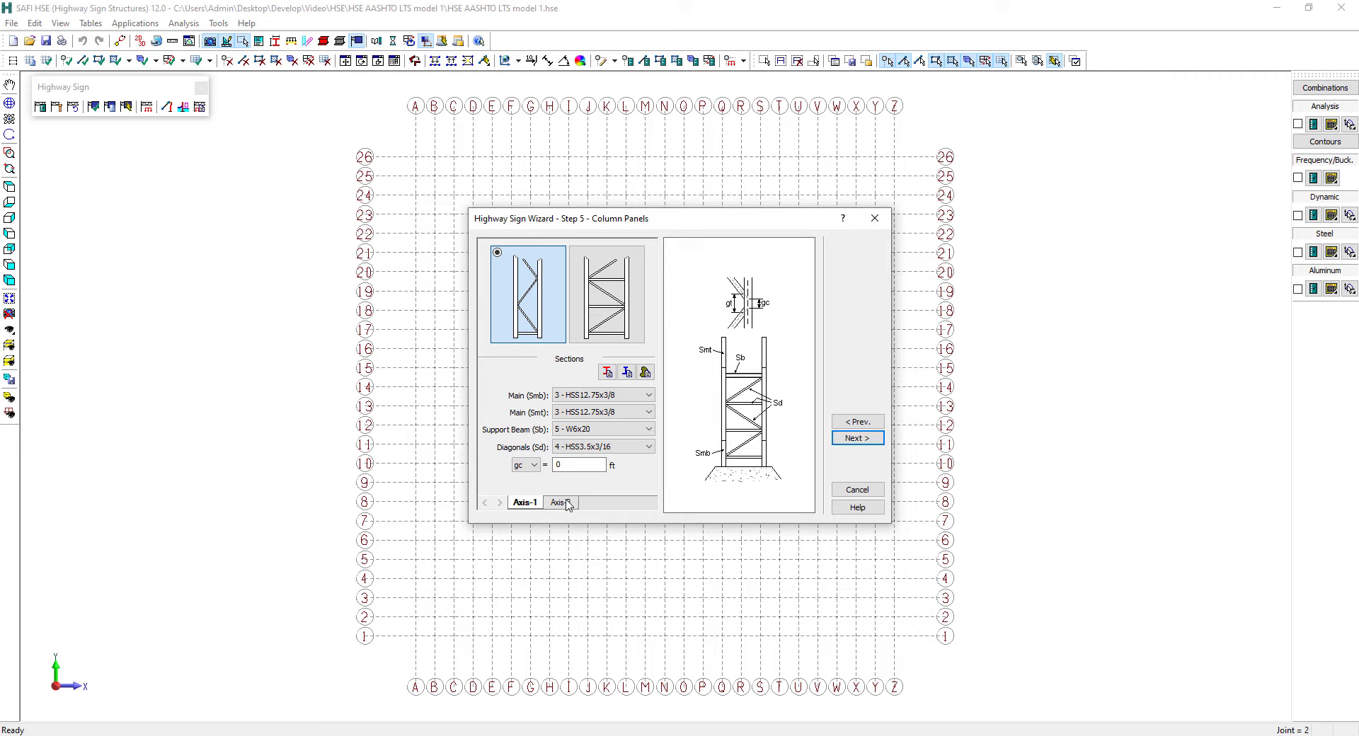
Give the Axis-2 column HSS12.75x3/8 main sections, a W6x20 support beam and HSS3.5x3/16 diagonals, and proceed to the pedestals
click(566, 504)
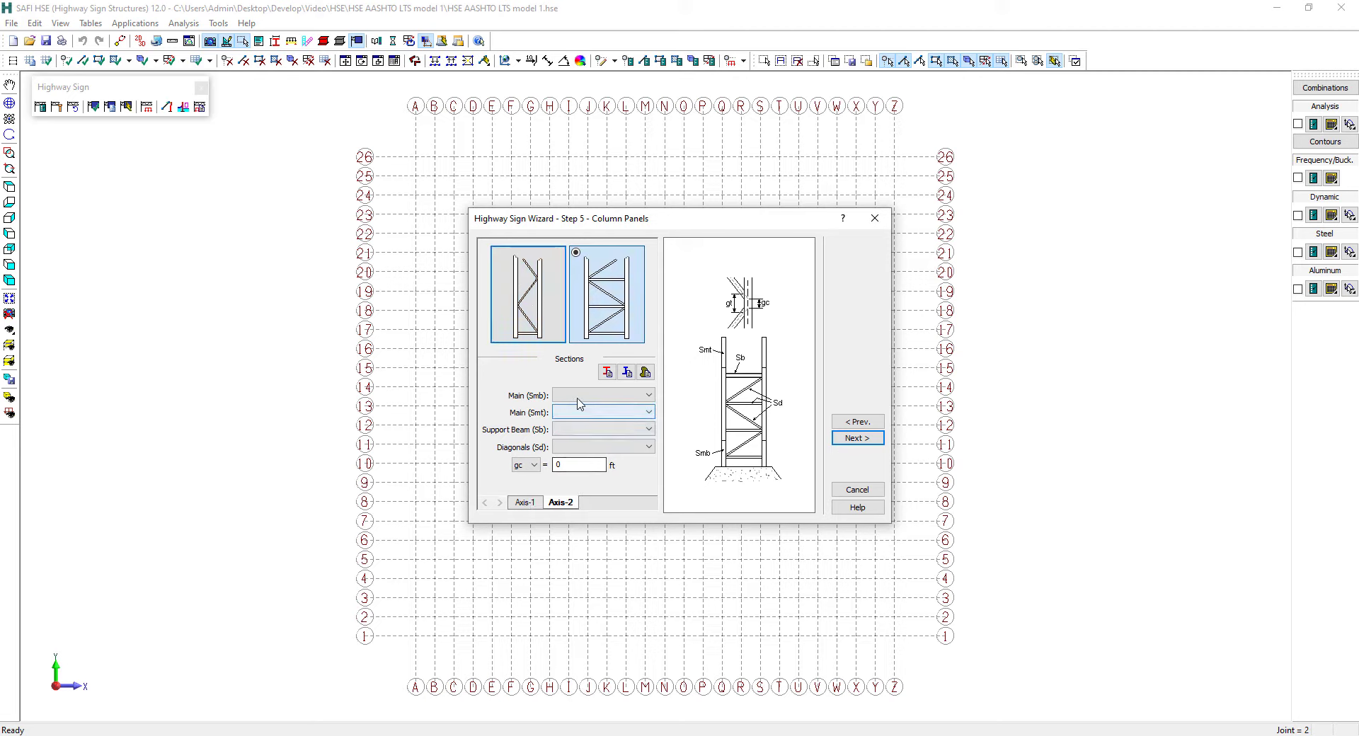
click(601, 395)
click(576, 419)
click(574, 413)
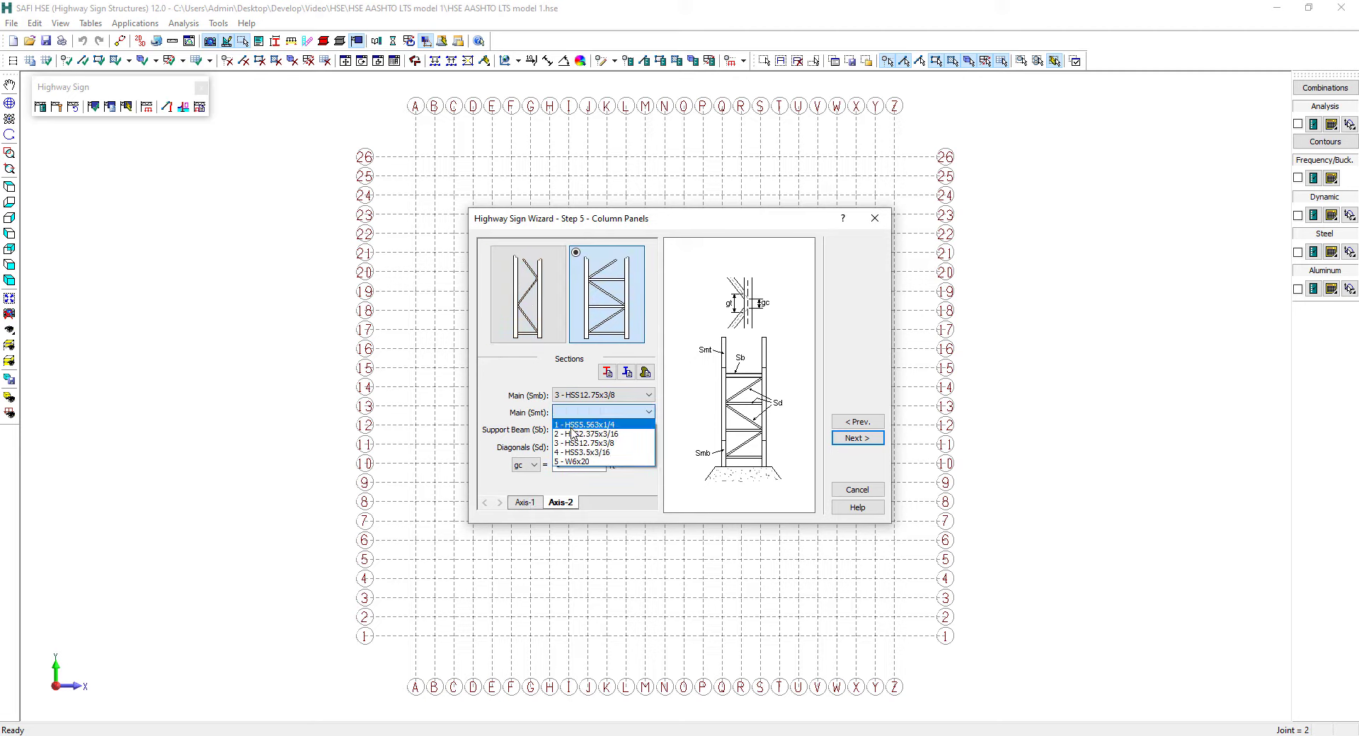
click(582, 443)
click(577, 429)
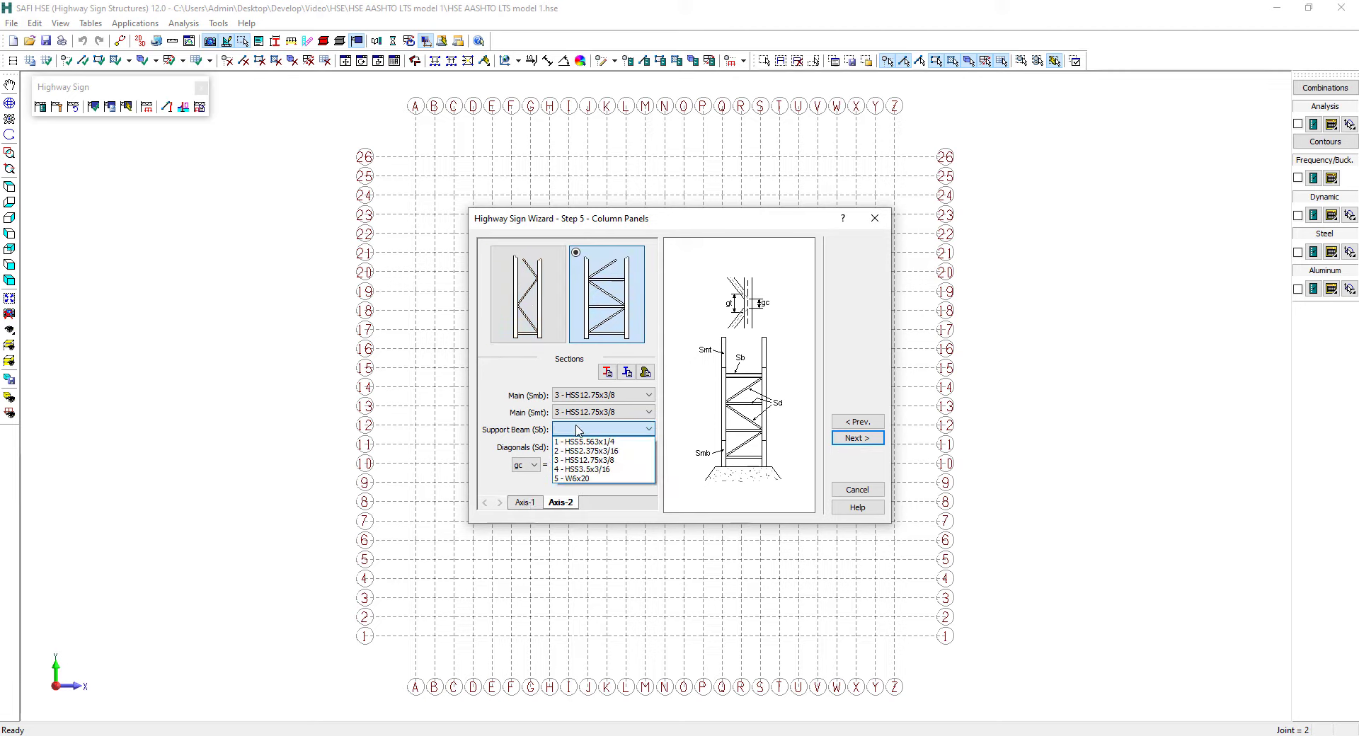
click(590, 479)
click(585, 447)
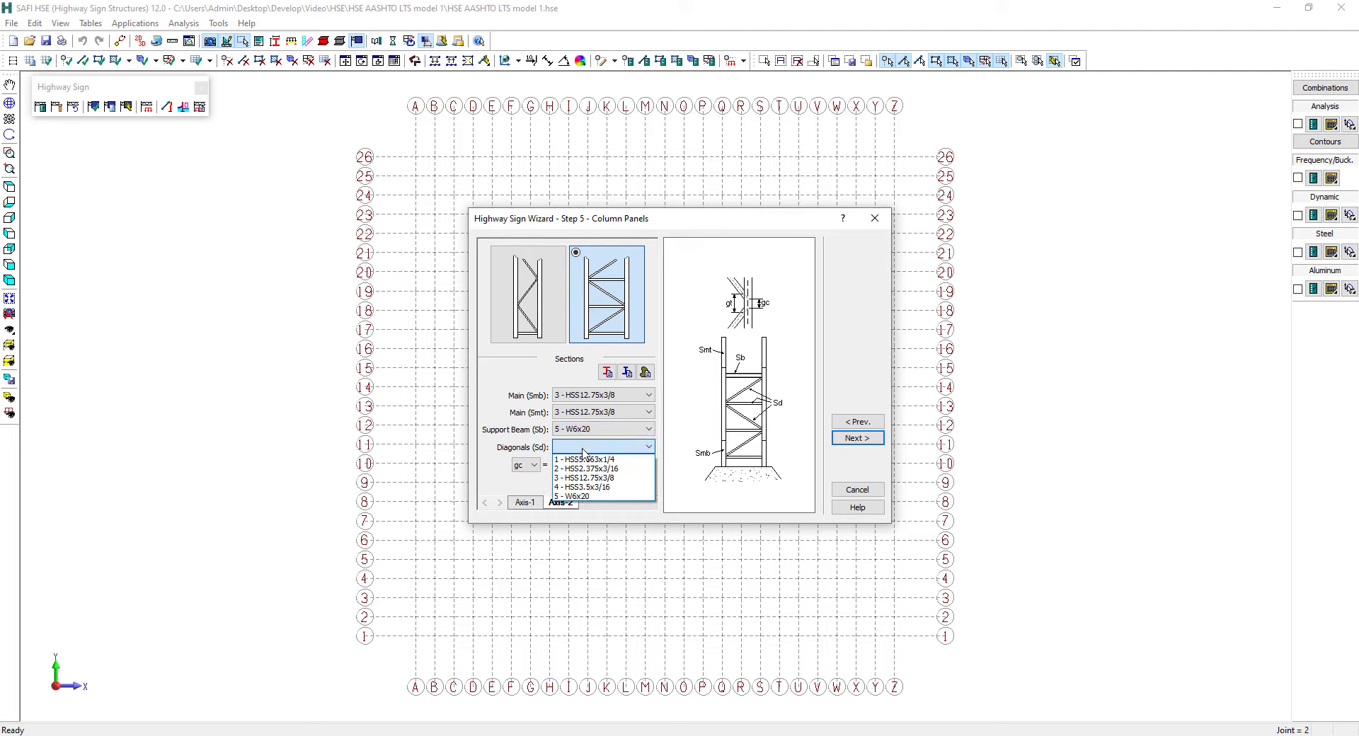
click(587, 486)
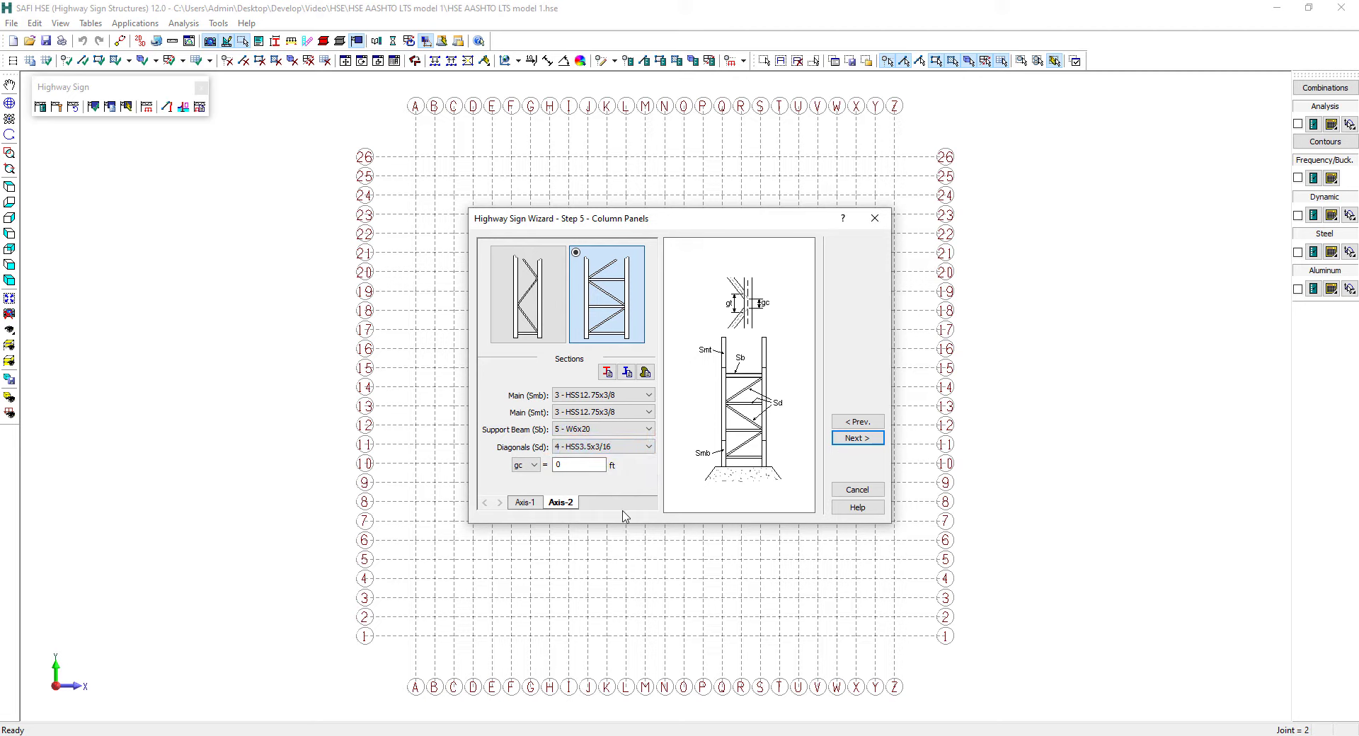
click(854, 439)
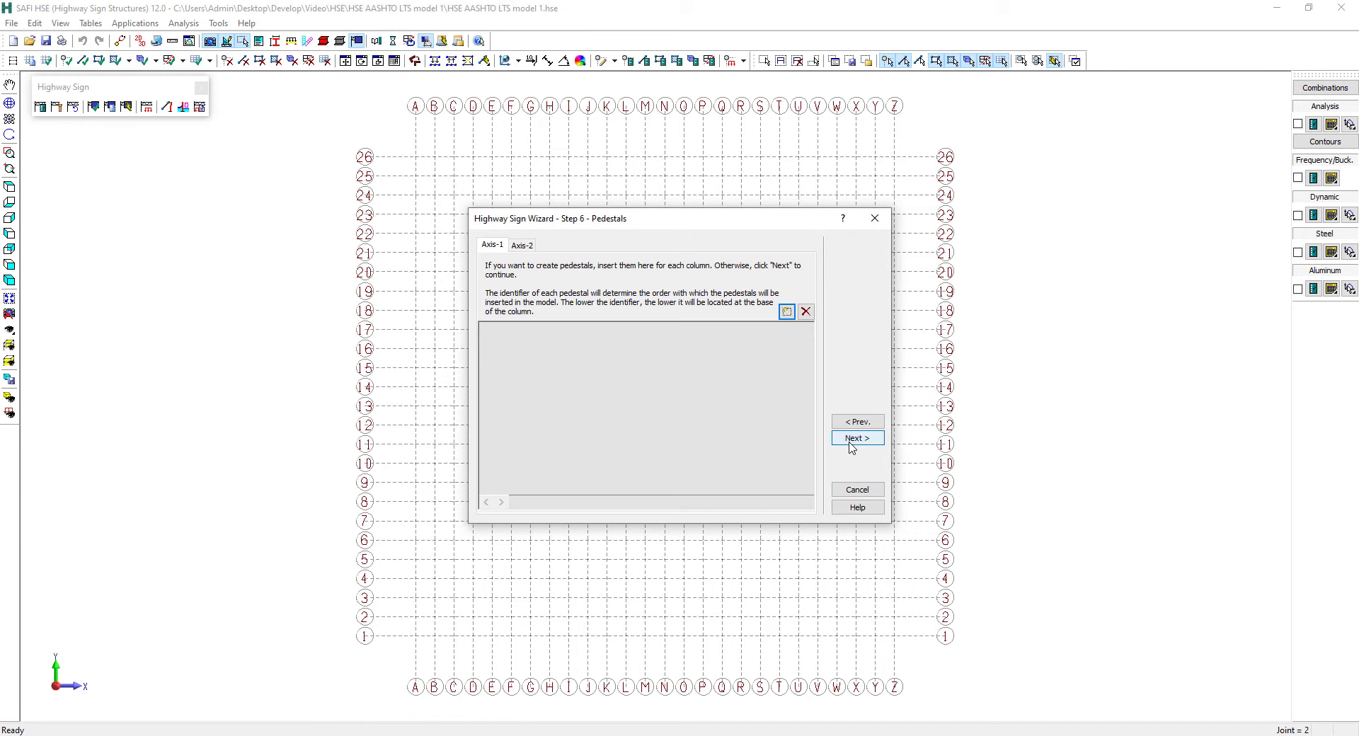
click(785, 312)
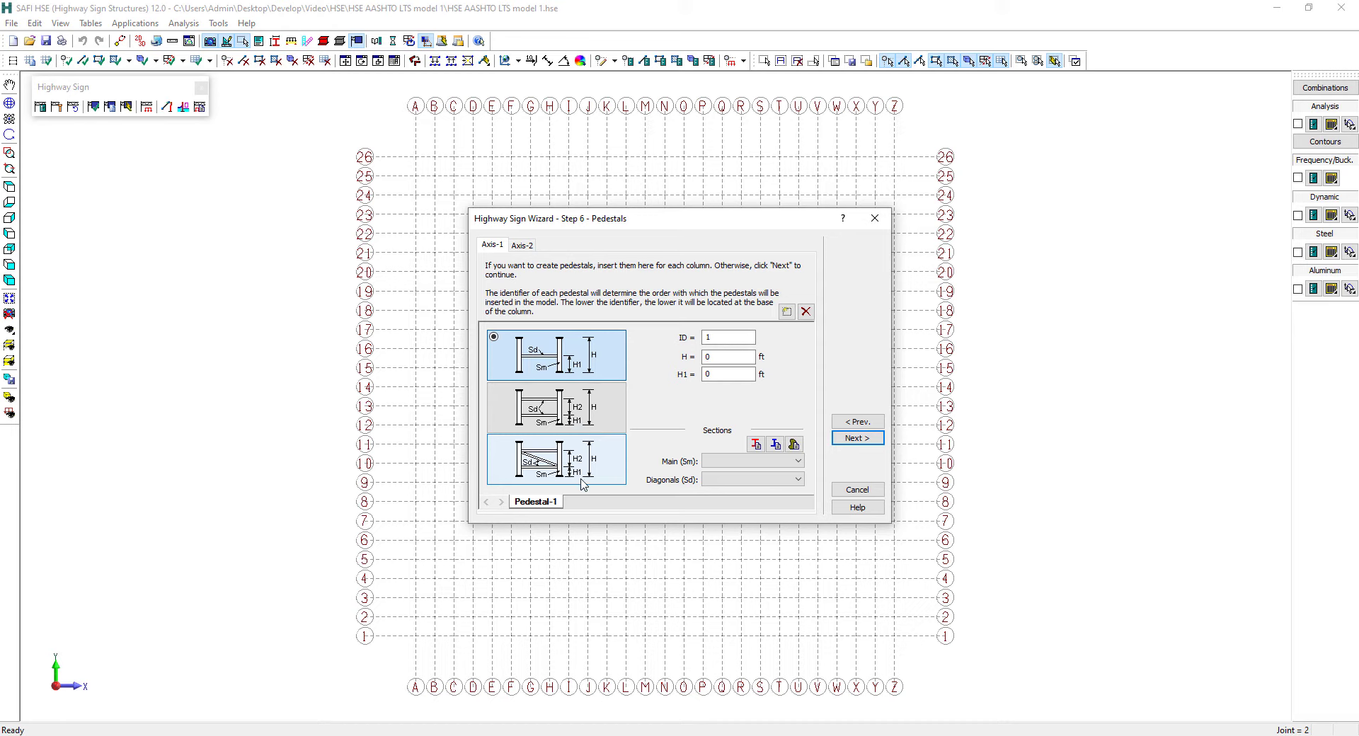
click(807, 312)
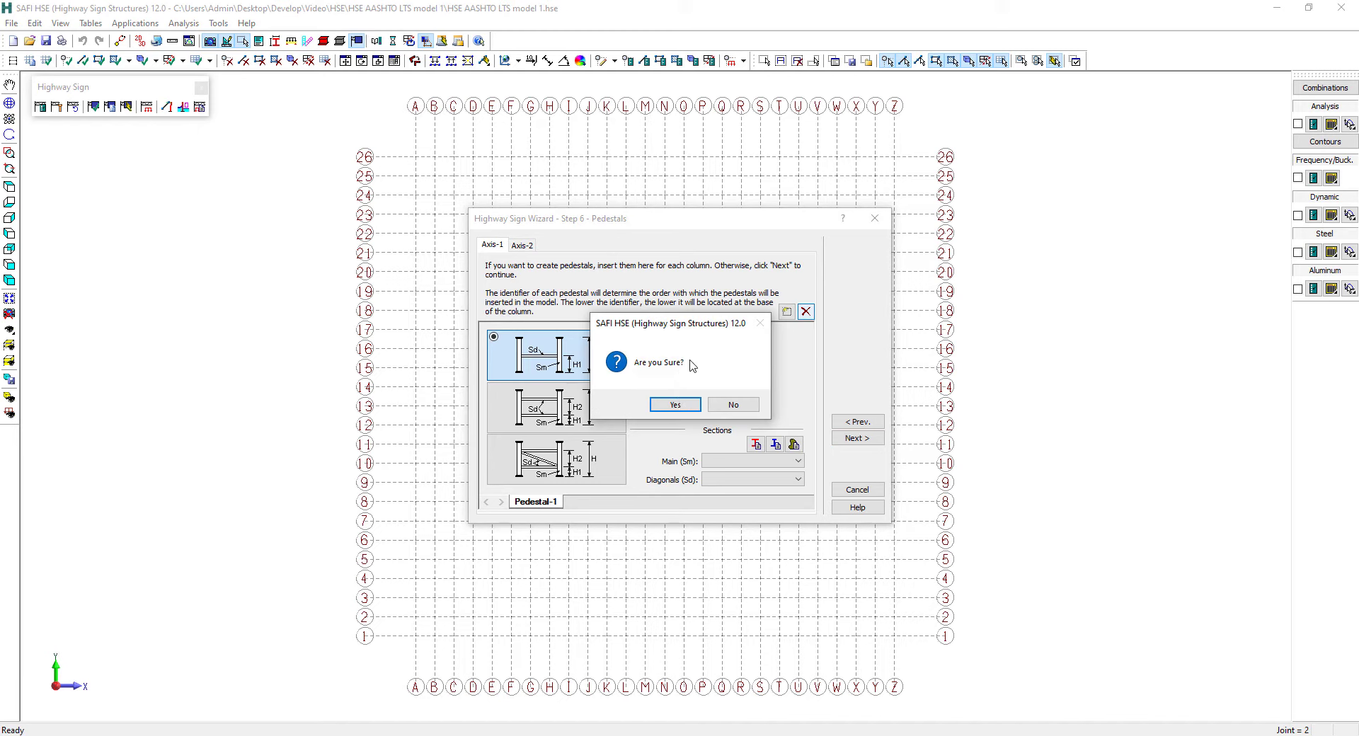
click(679, 406)
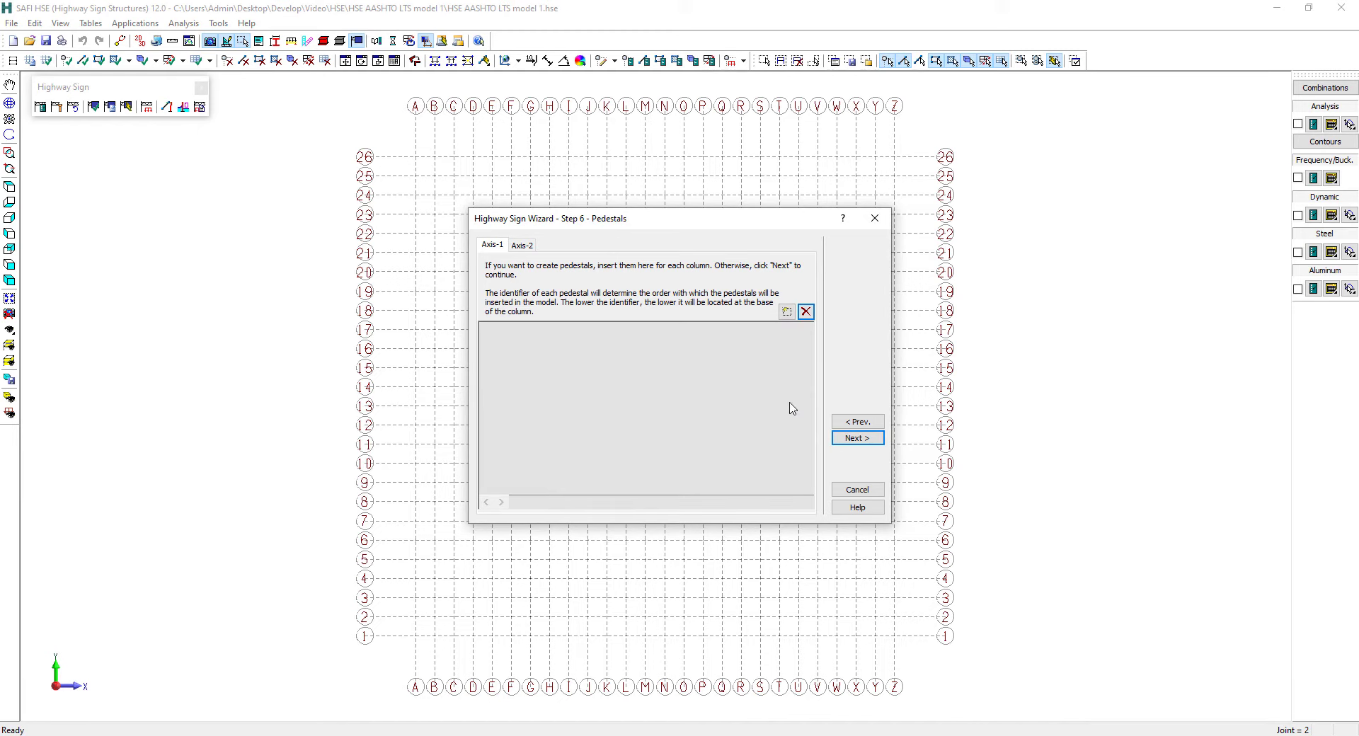
Skip the pedestals and load the default fatigue threshold stresses for all beam and column connection details
click(843, 439)
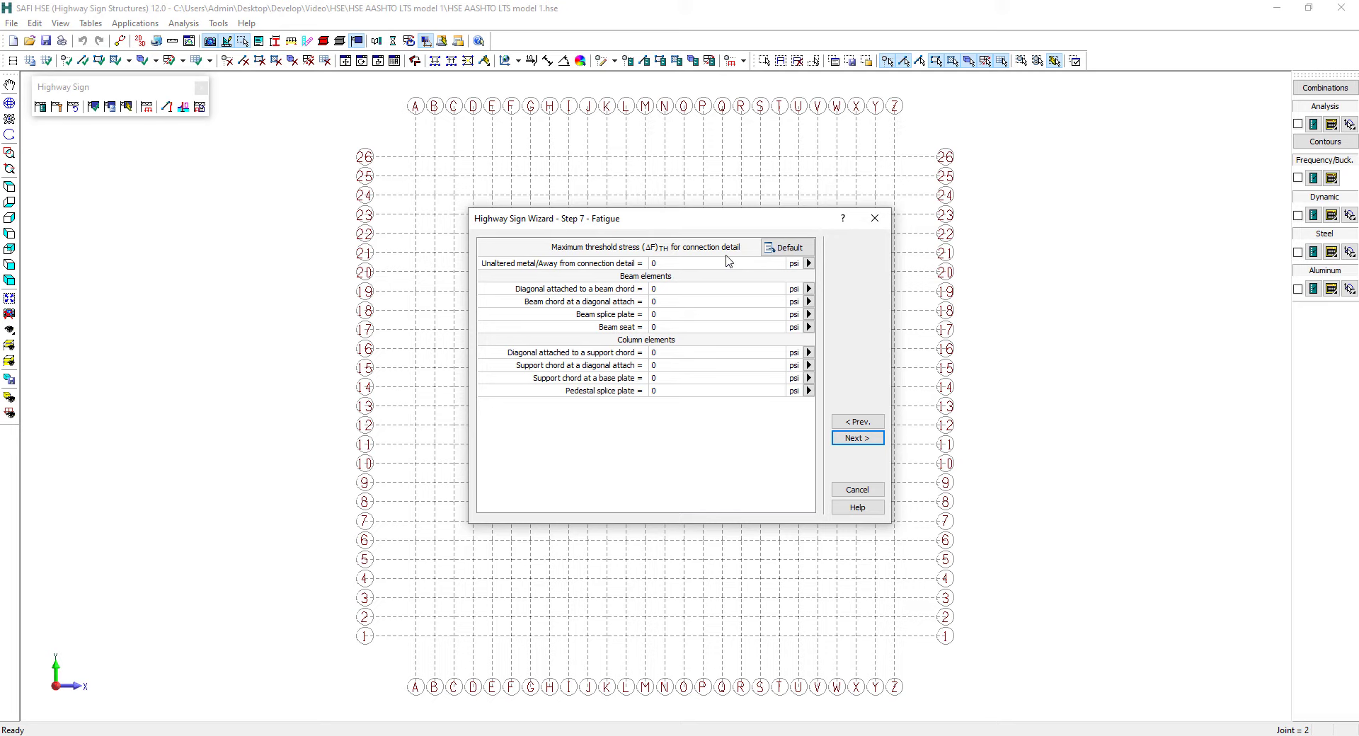
click(783, 251)
click(783, 252)
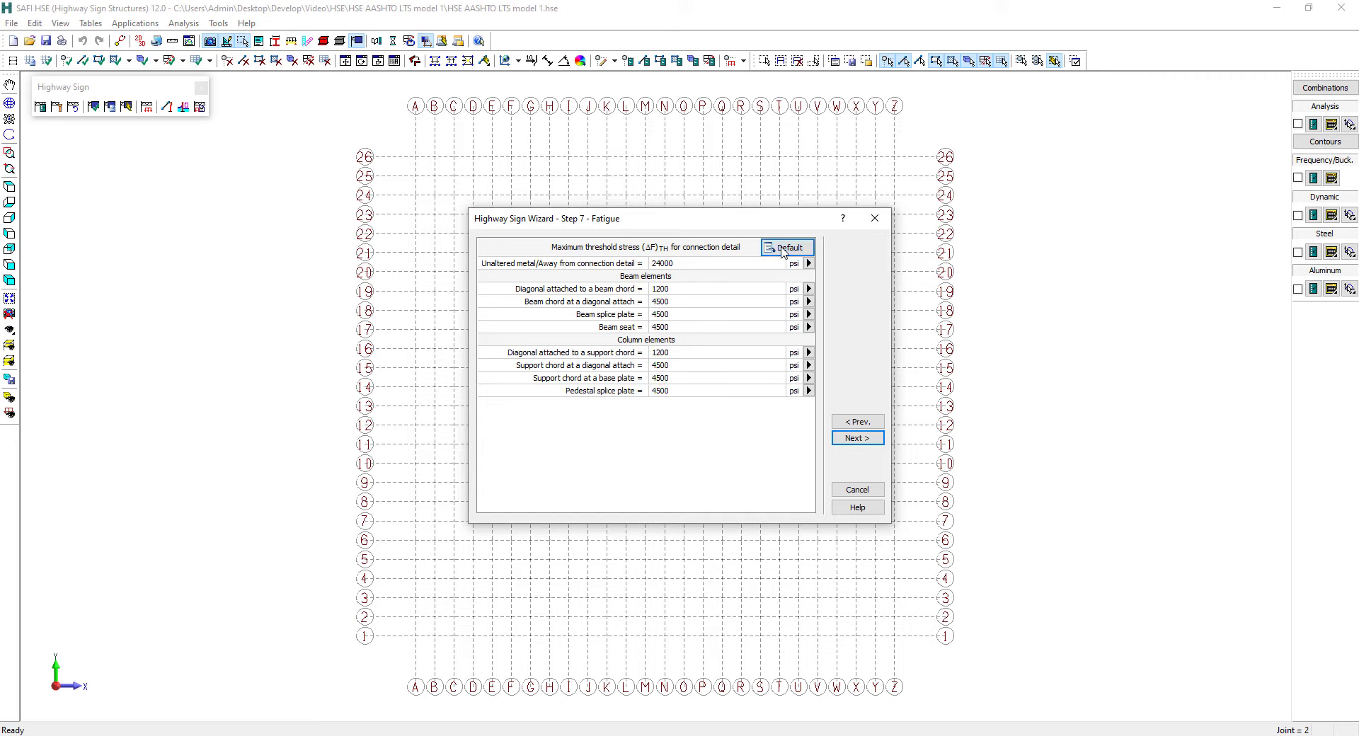
click(783, 251)
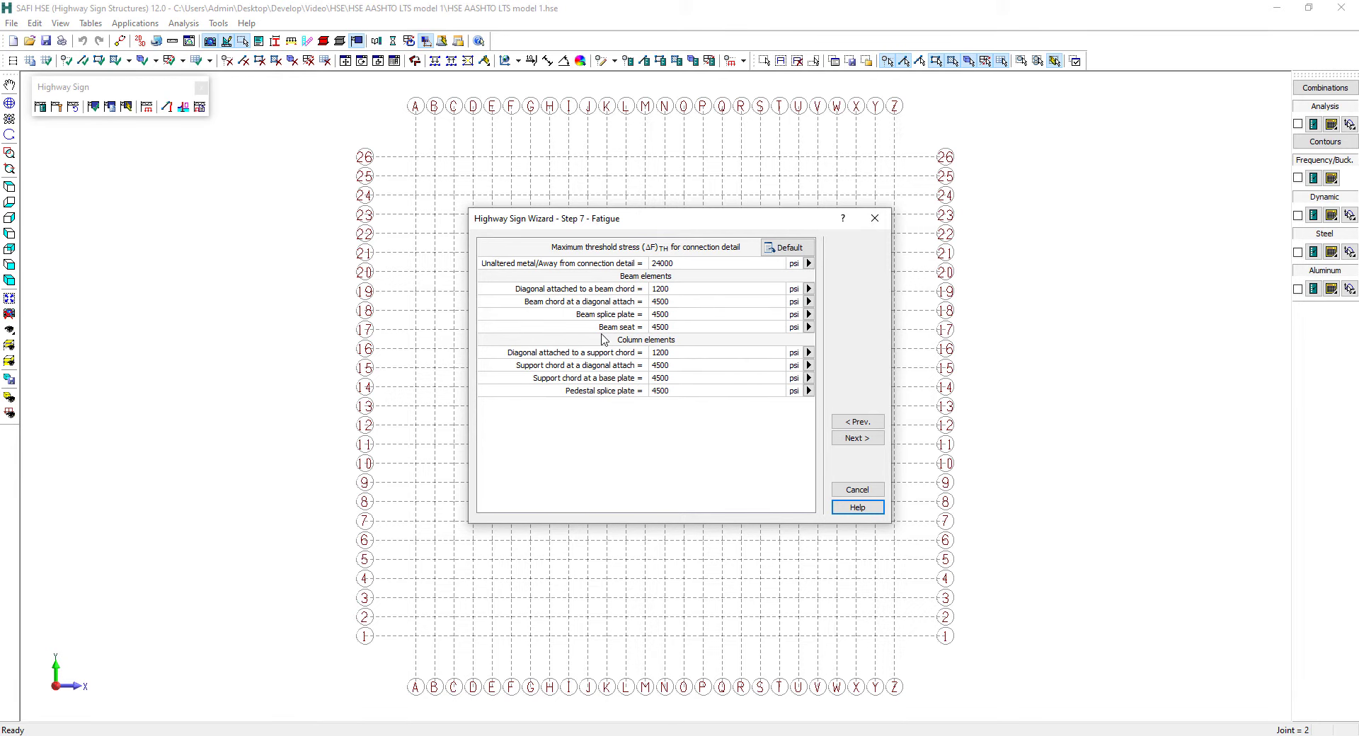
Consult the help on fatigue detail categories and the beam and column connection diagrams, including the column diagonal and support chord details
click(857, 507)
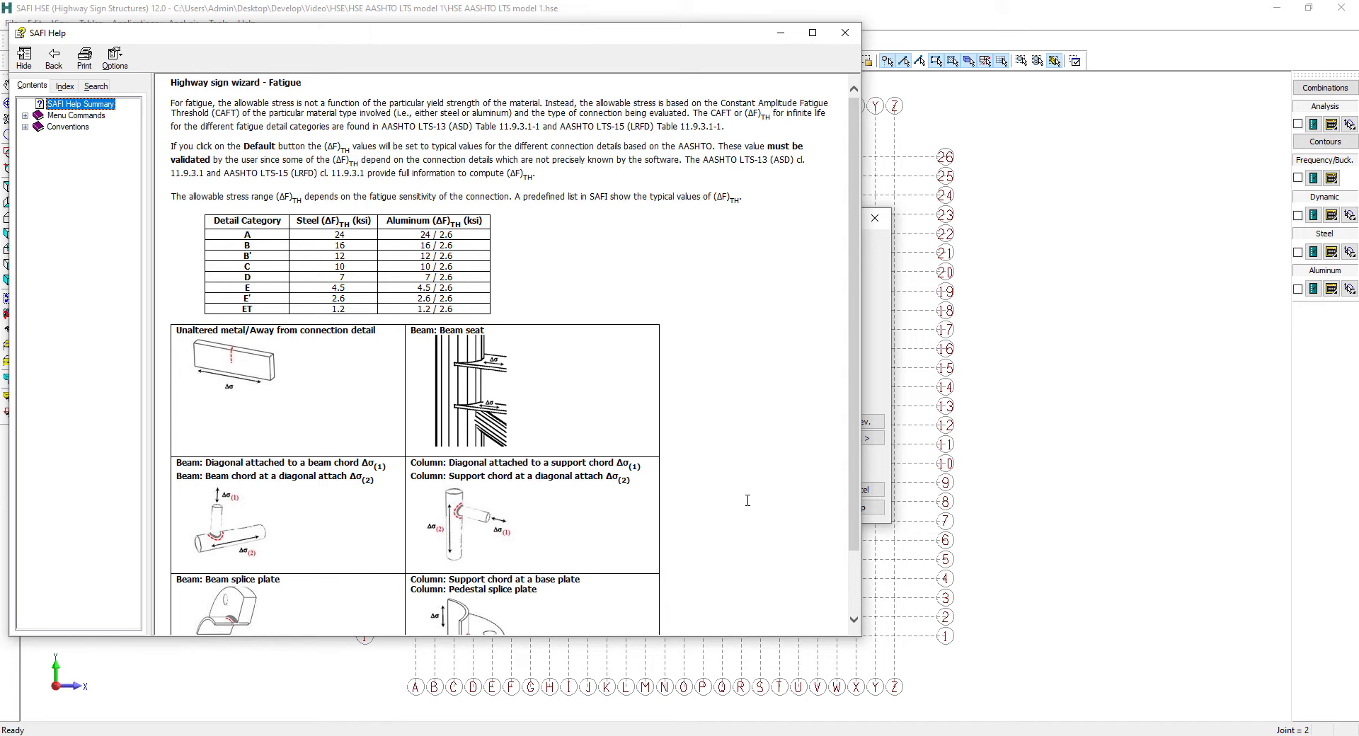
scroll(748, 499, down, 1)
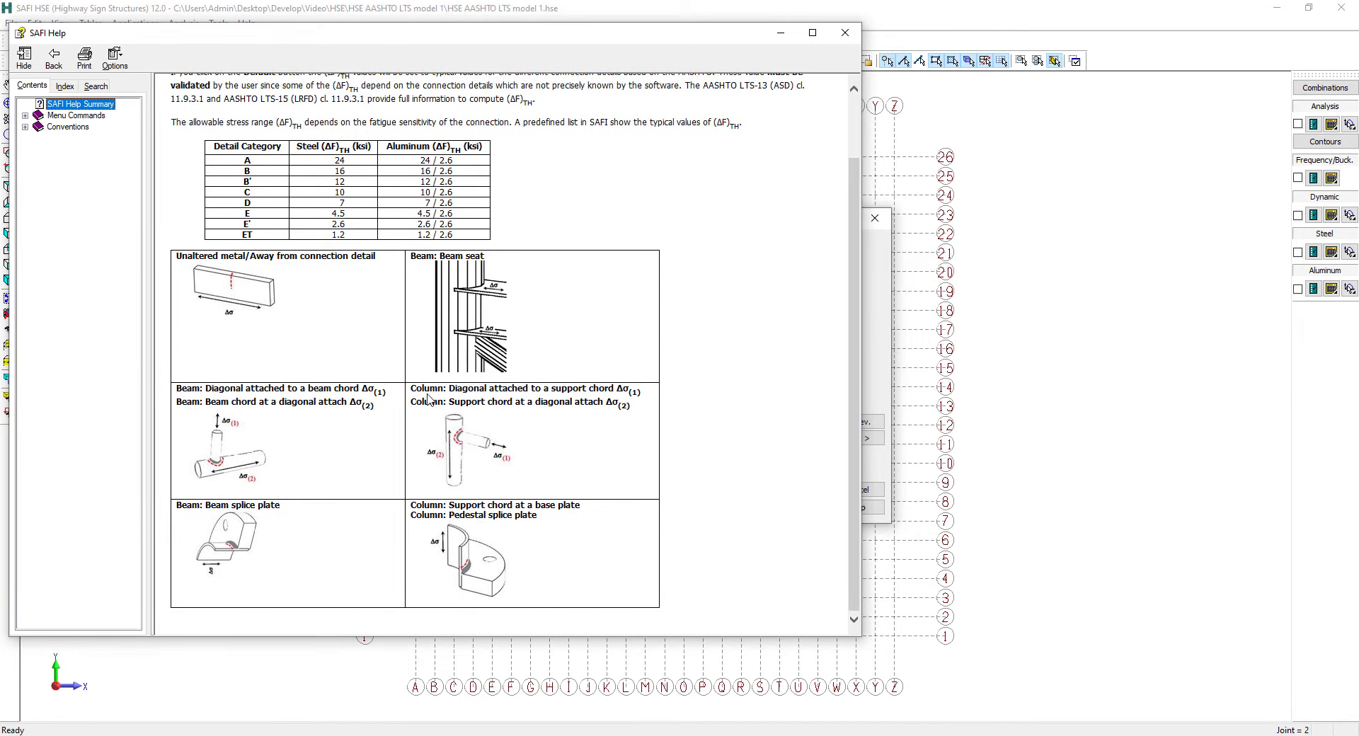
drag(420, 390, 600, 390)
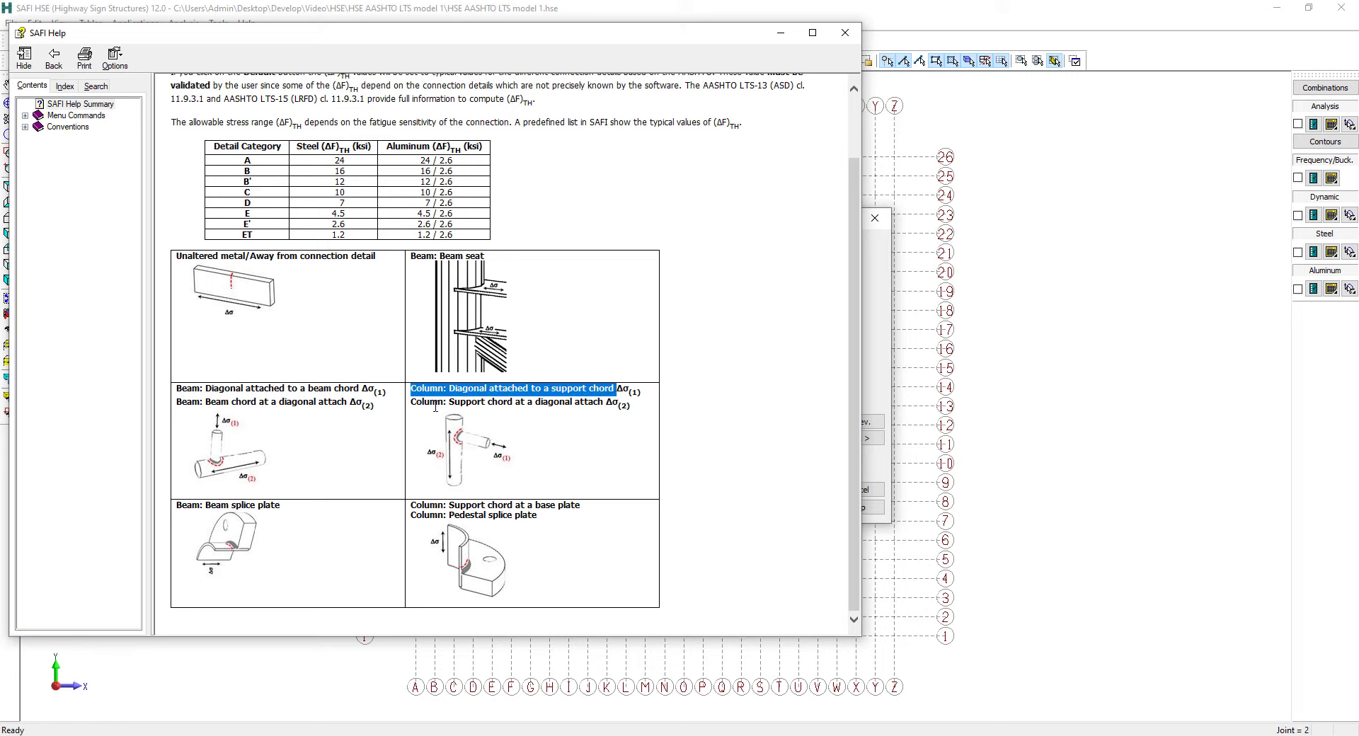
drag(411, 402, 605, 404)
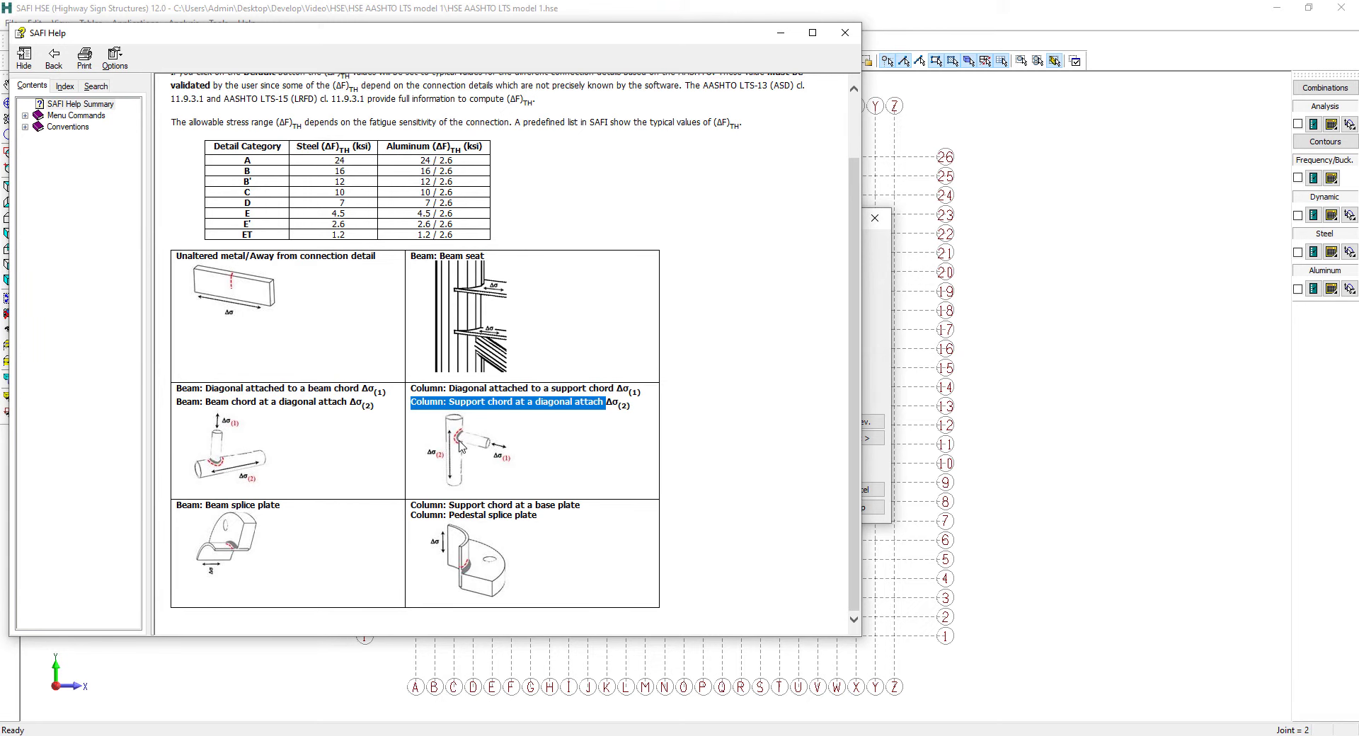
click(843, 34)
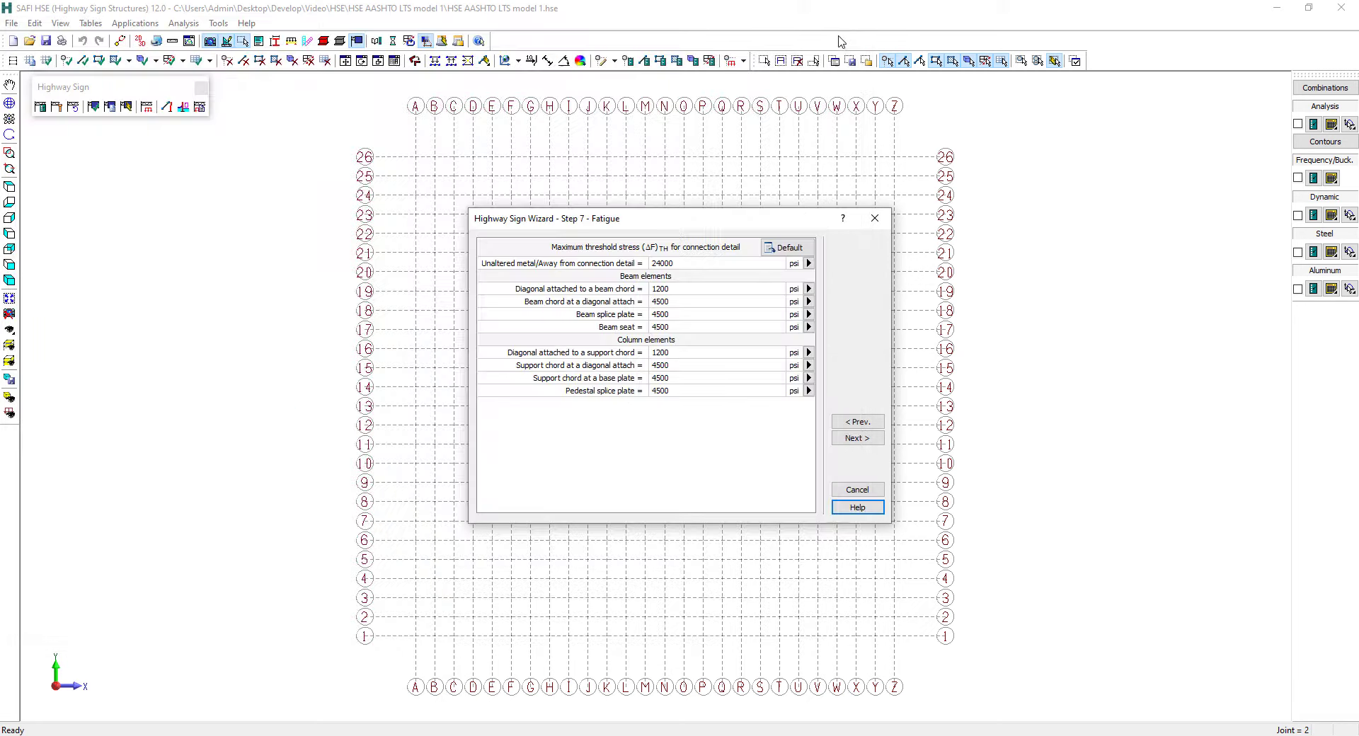
Accept the fatigue values, keep the base elevation at 0 ft and generate the highway sign model
click(849, 440)
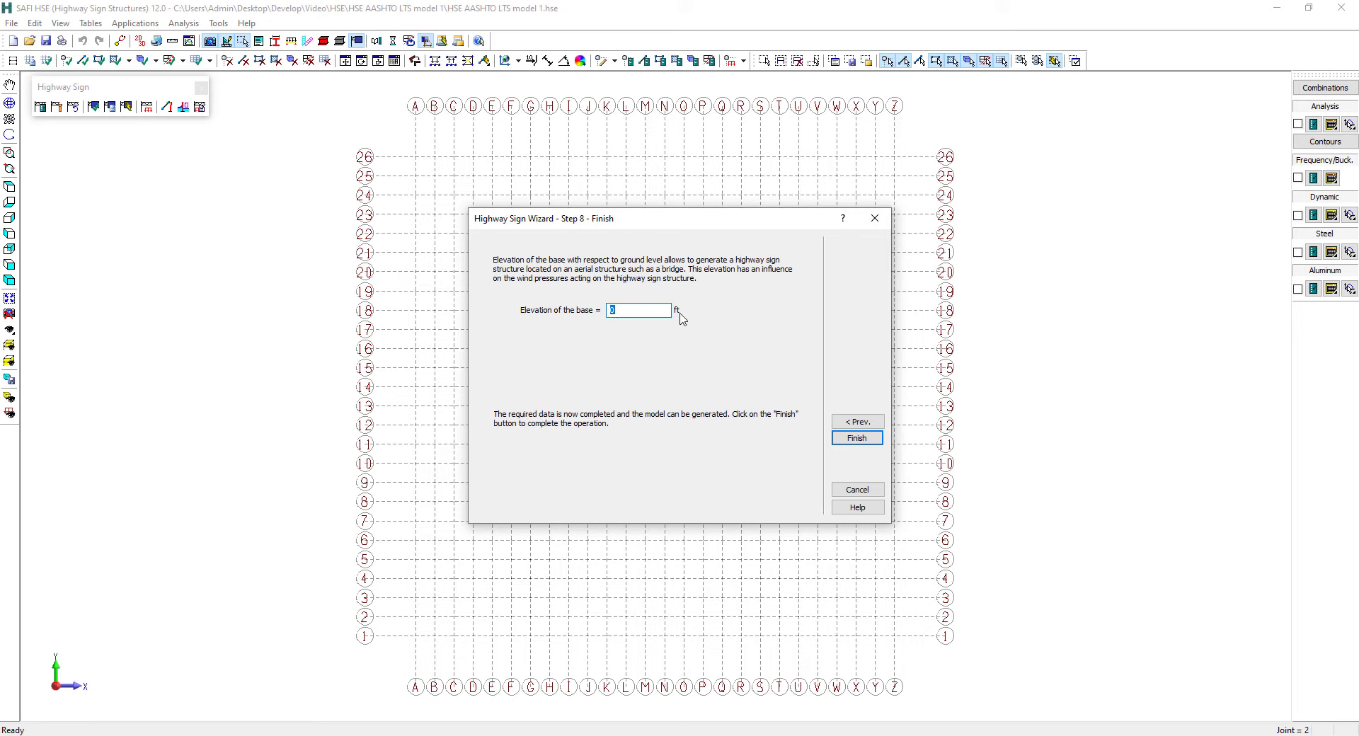
click(851, 442)
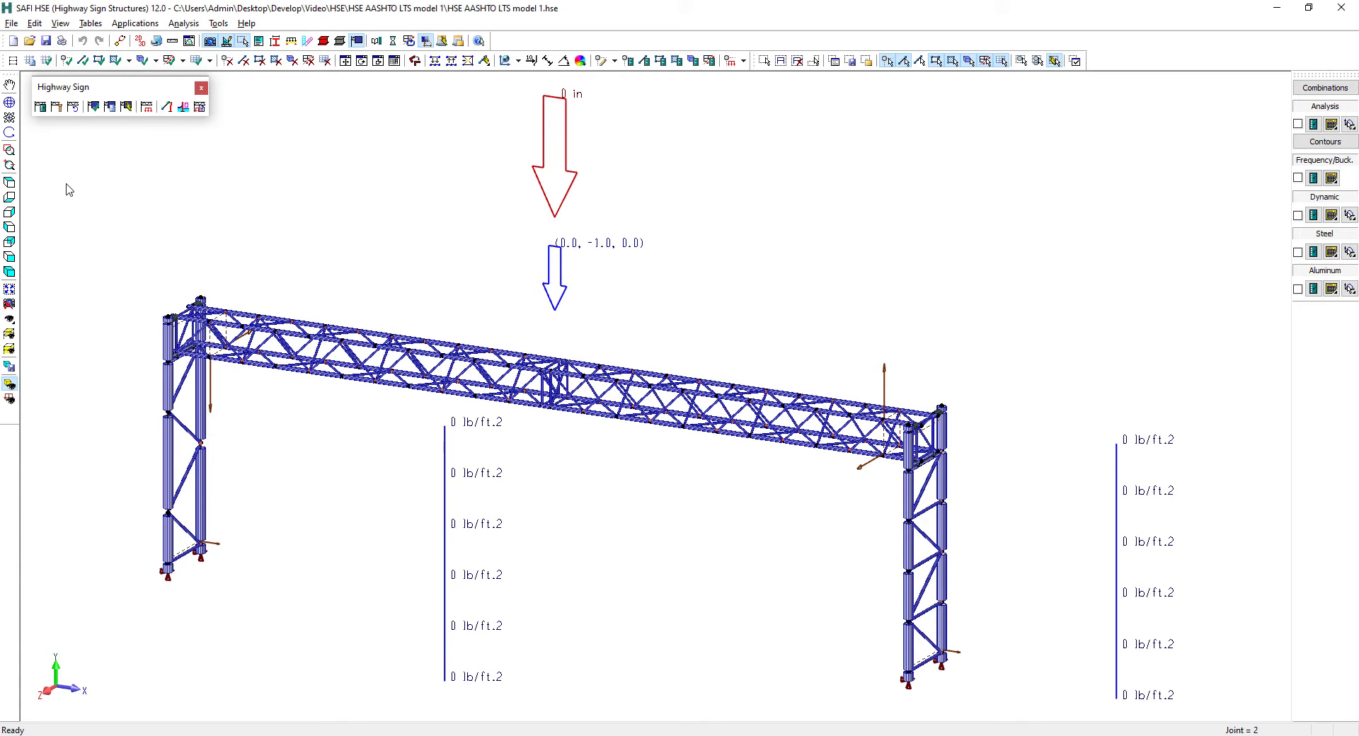
Define four anchor rods with leveling nuts using the D=12" preset: 18 in bolting circle, 1 1/2 in rod diameter and 1/6 in thread pitch
click(57, 110)
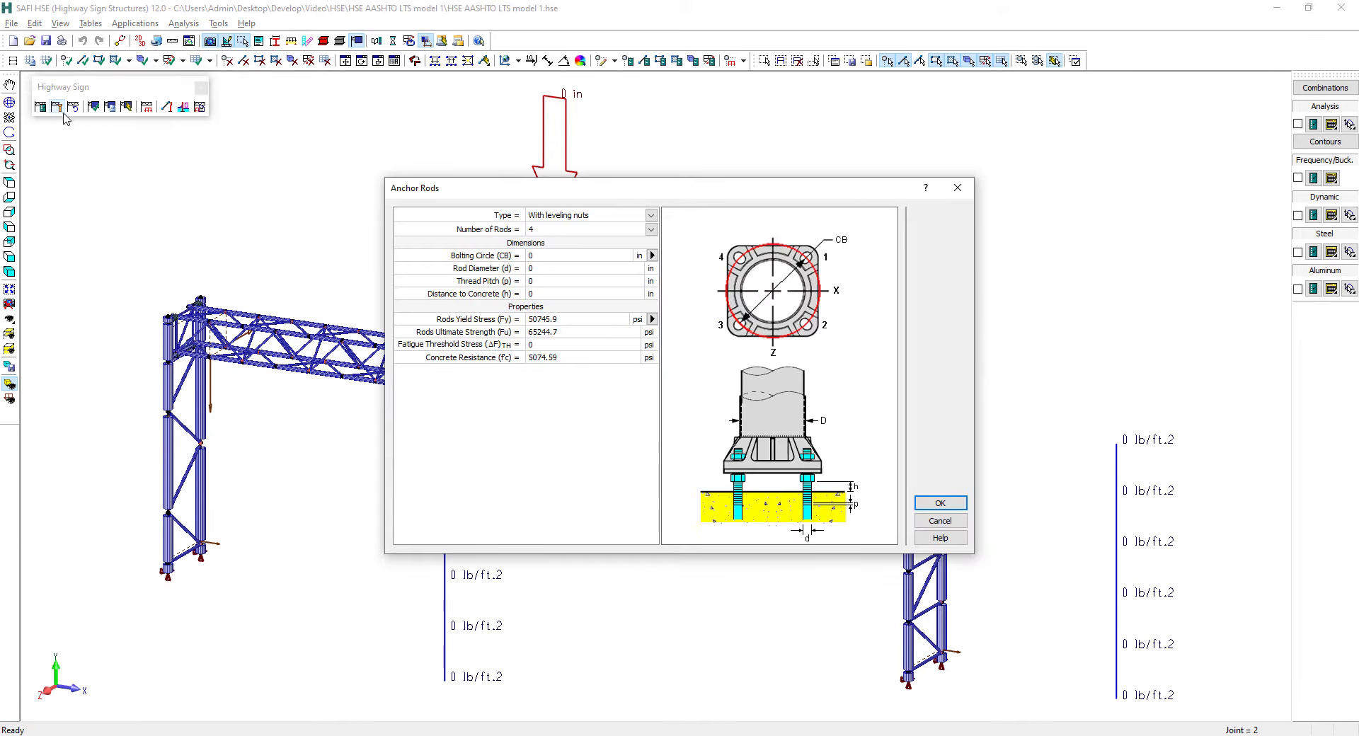
click(577, 215)
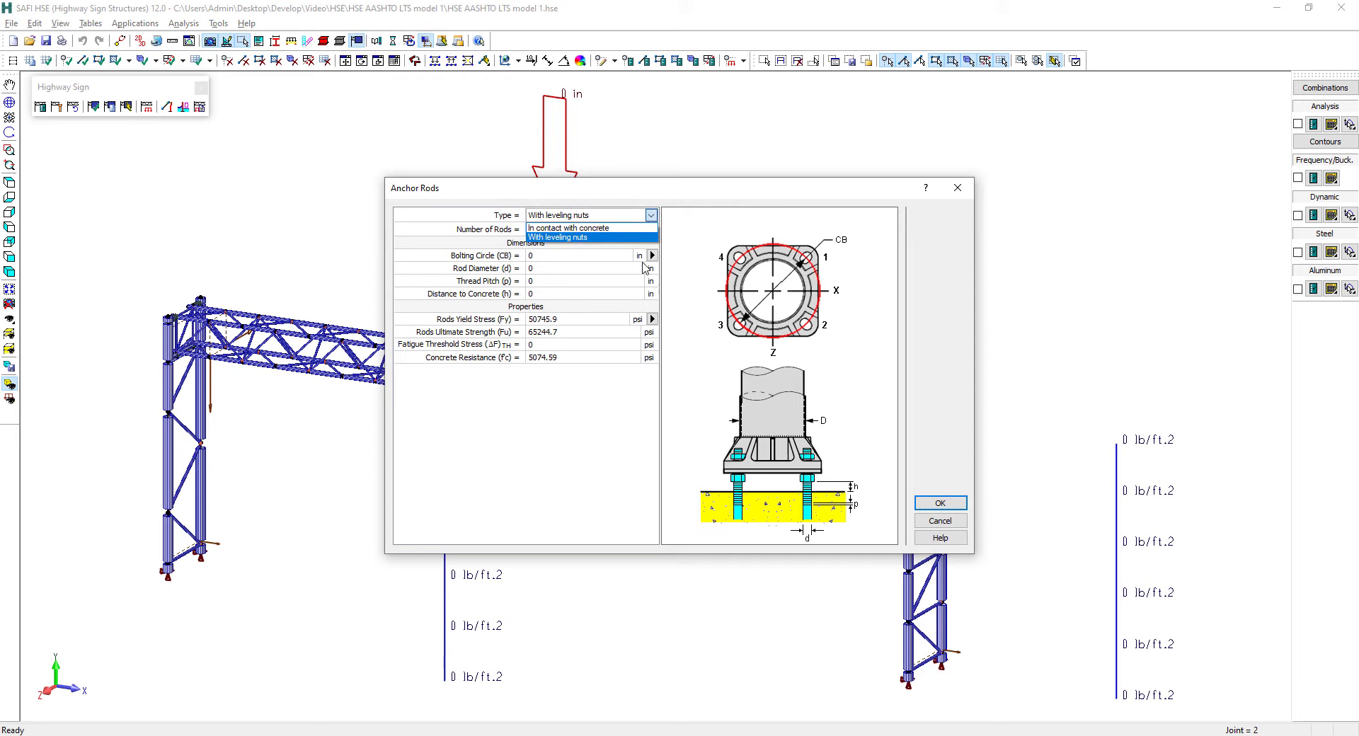
click(626, 227)
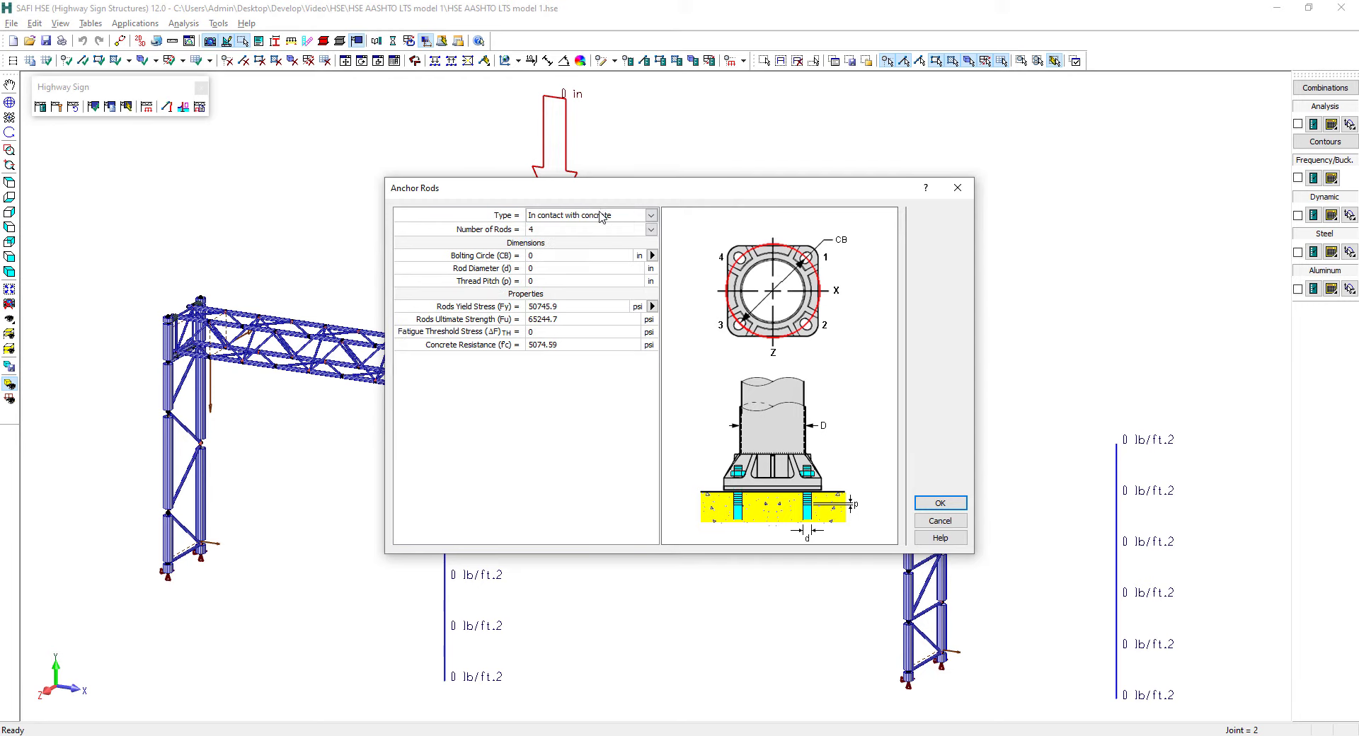
click(600, 217)
click(588, 237)
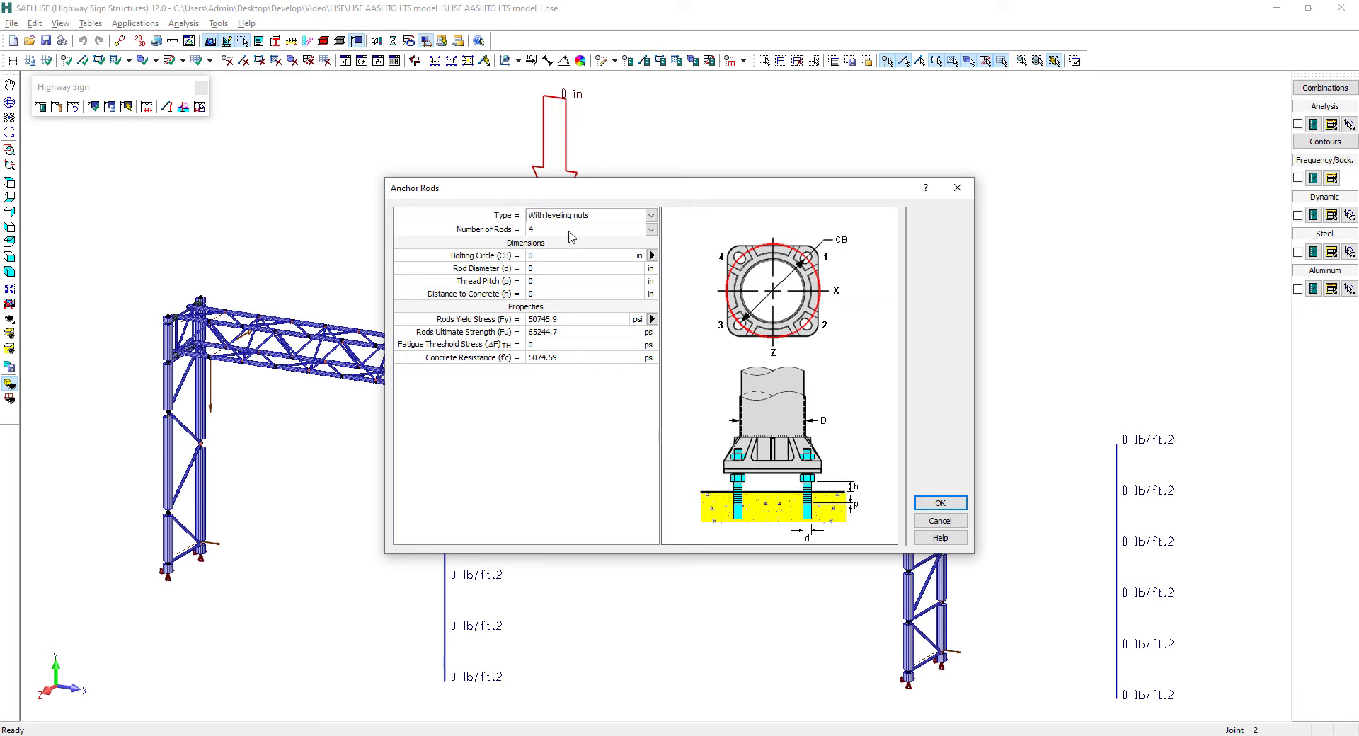
click(651, 256)
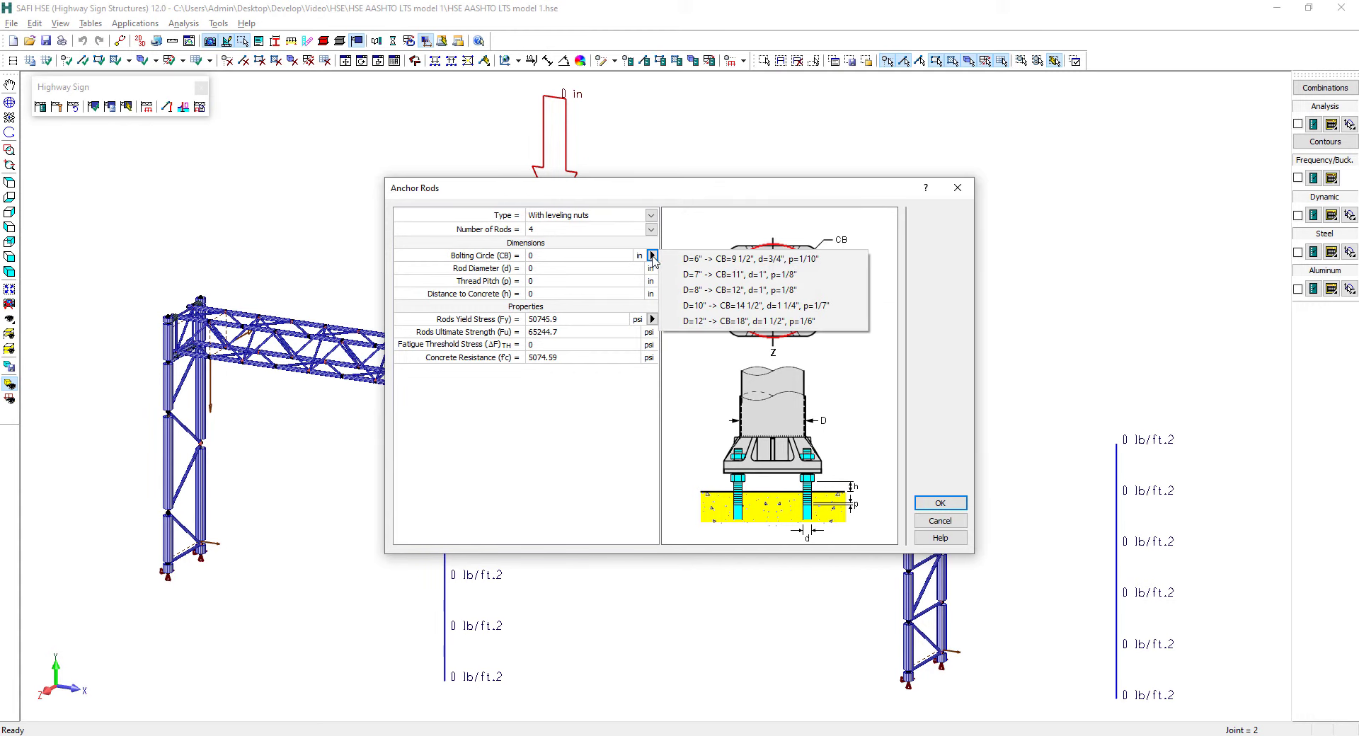
click(748, 322)
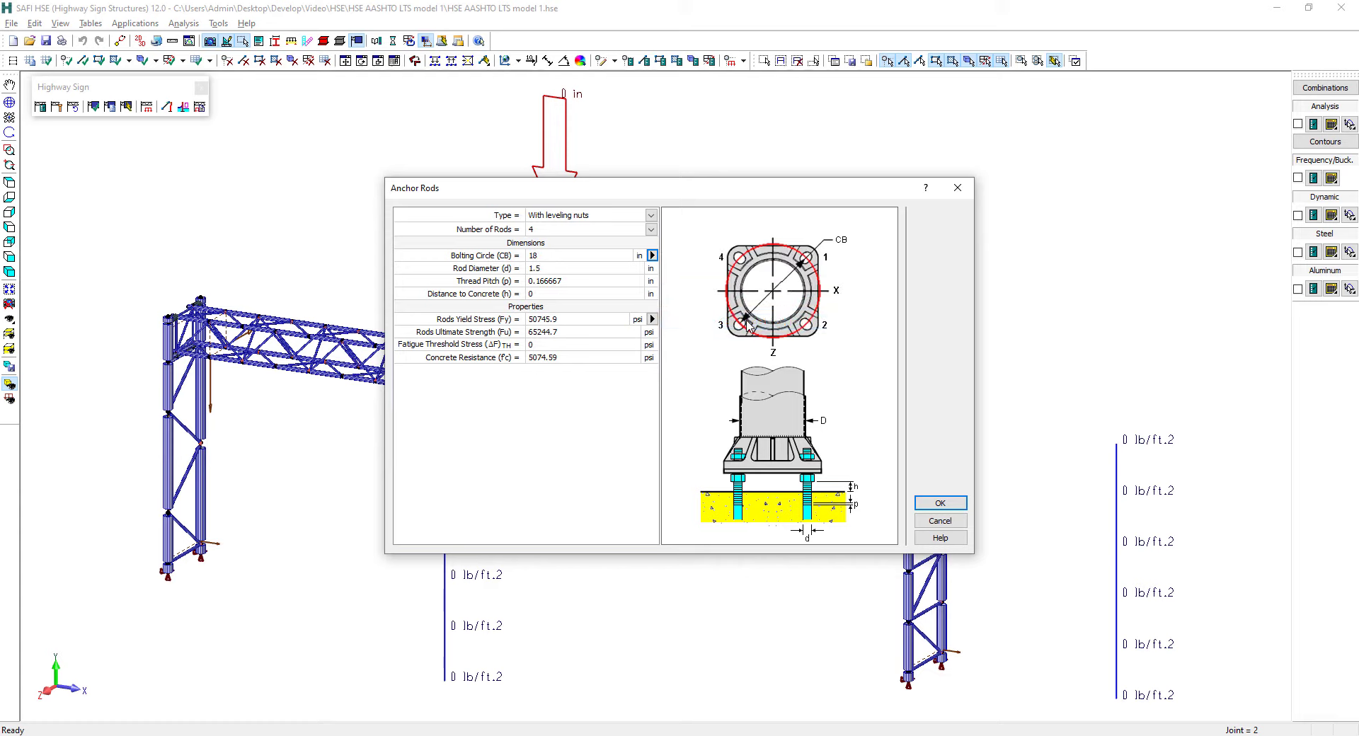
Enter the distance to concrete, choose ASTM F1554-105 rods, fill in the fatigue threshold and concrete resistance, and accept the anchorage
click(543, 293)
click(652, 319)
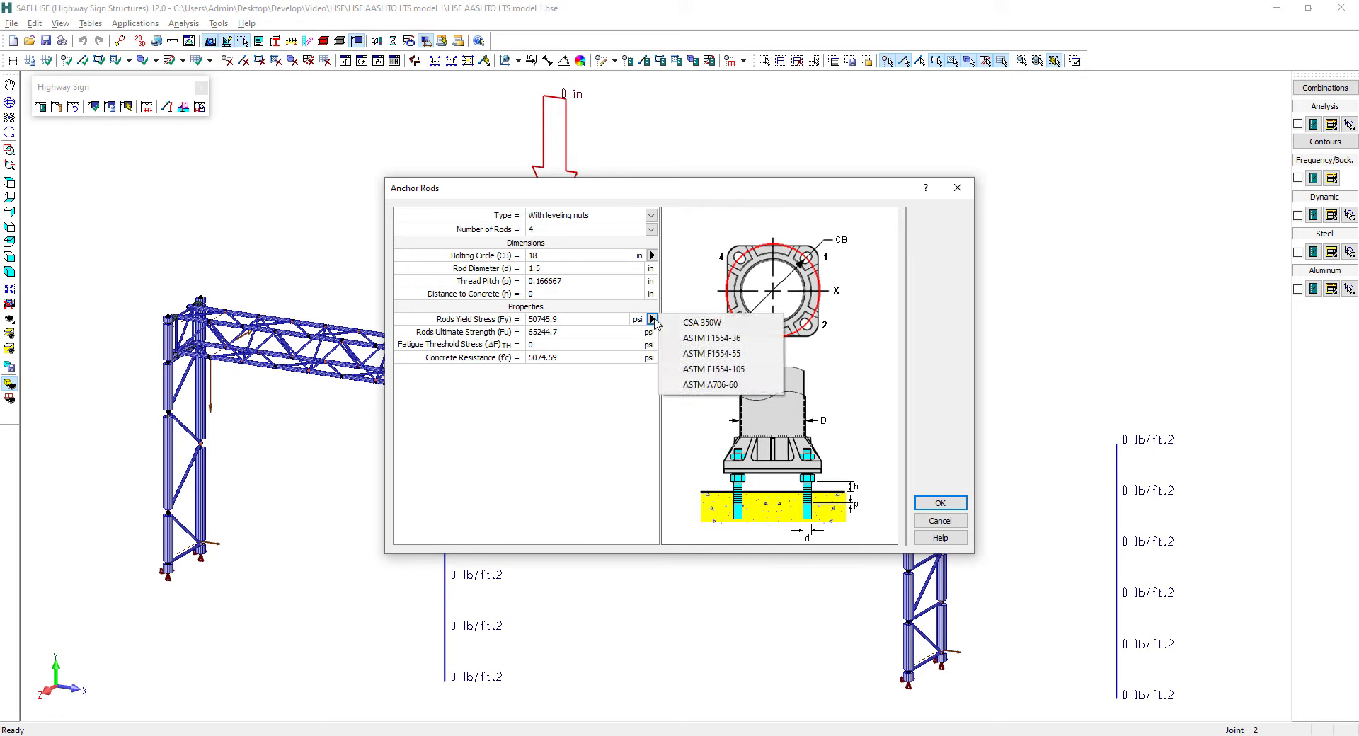
click(713, 369)
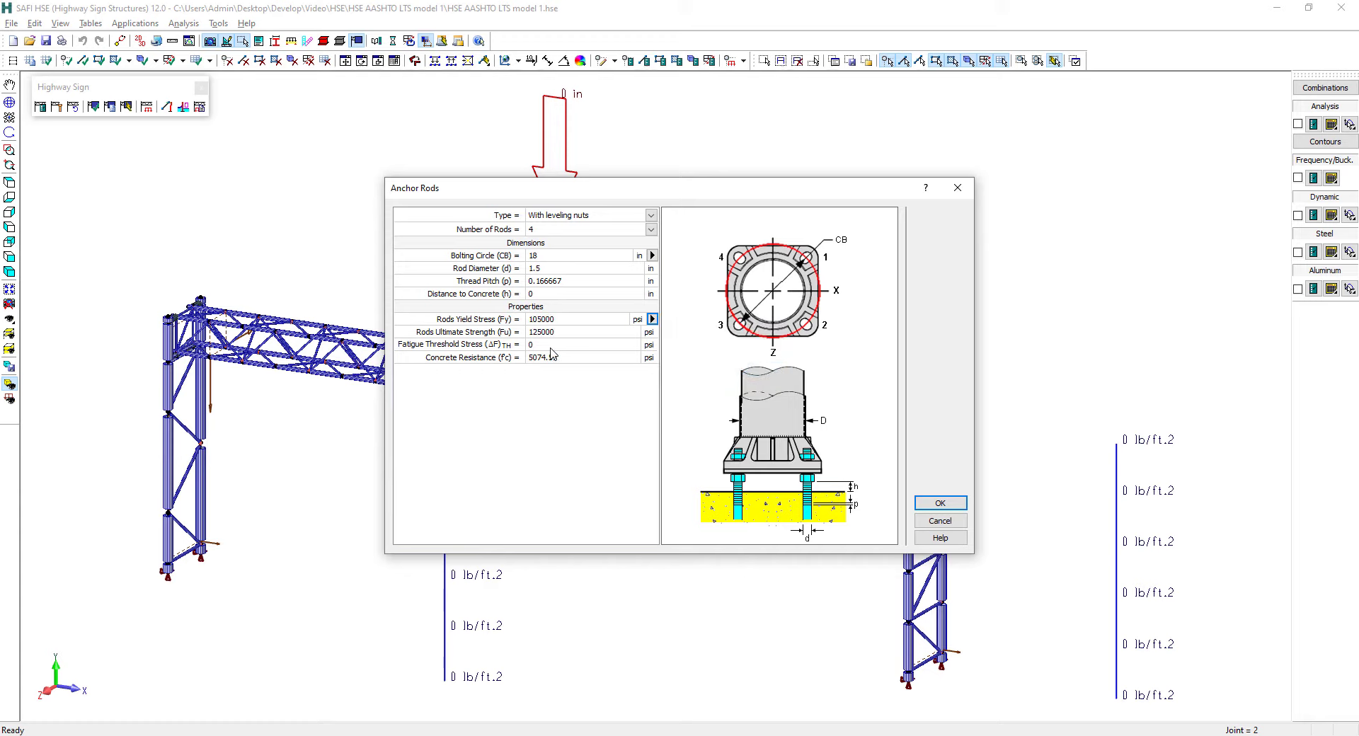
click(552, 346)
click(570, 356)
text(5000)
click(923, 504)
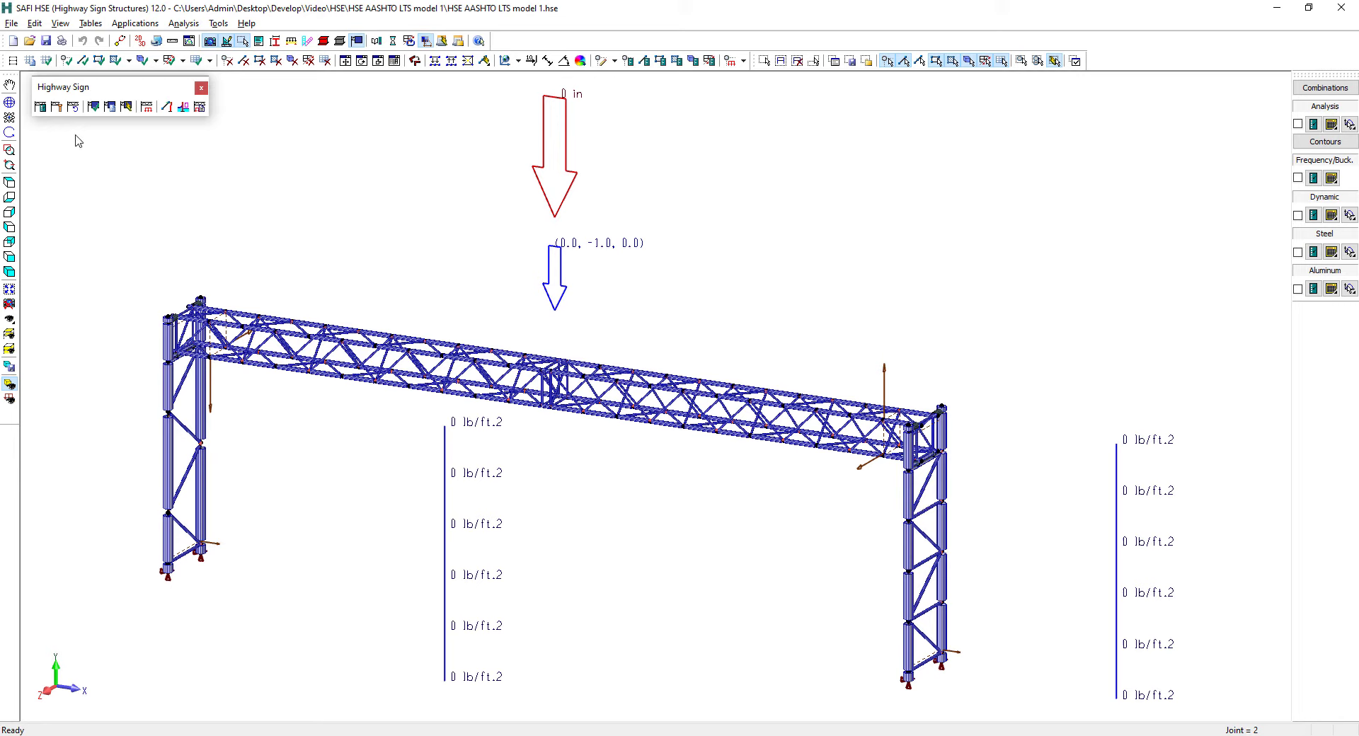
Show the model as a wireframe and start a new Simple Panel referenced to joint 112 at the beam's end
click(10, 385)
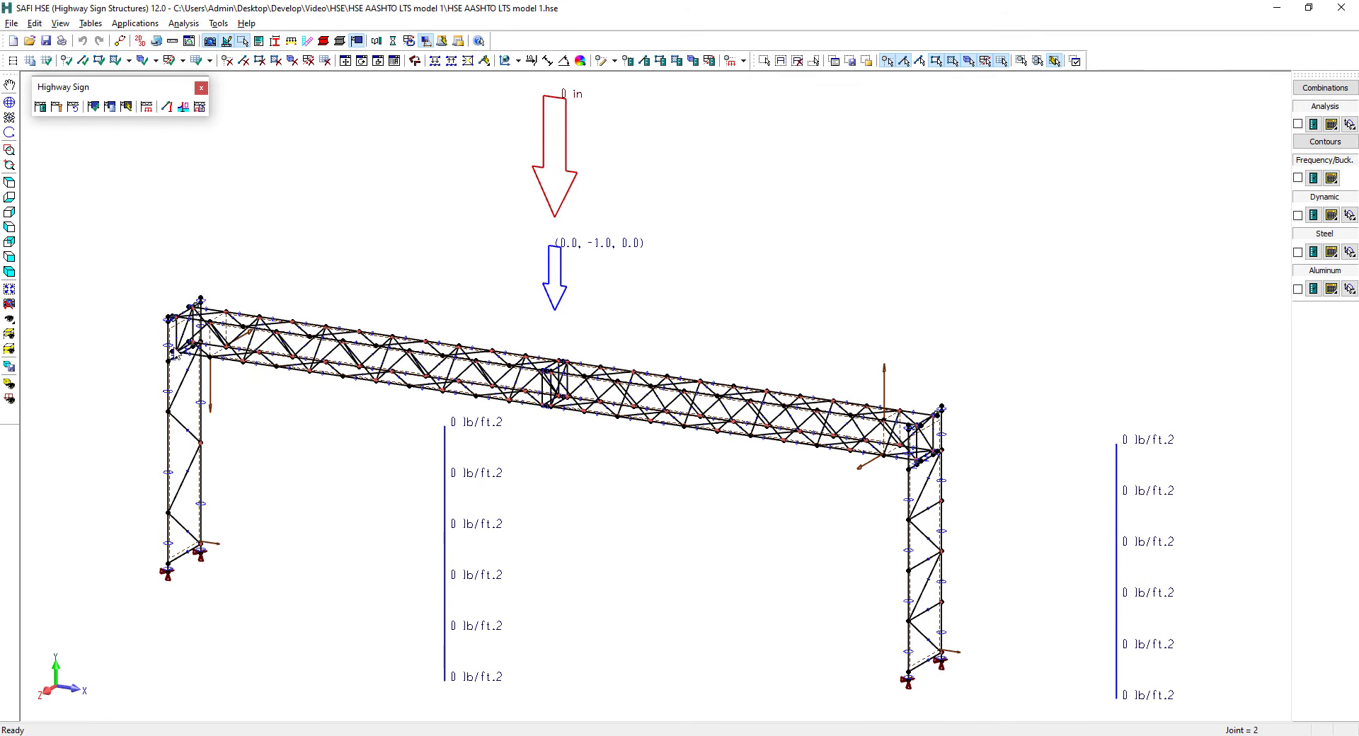
scroll(176, 353, up, 3)
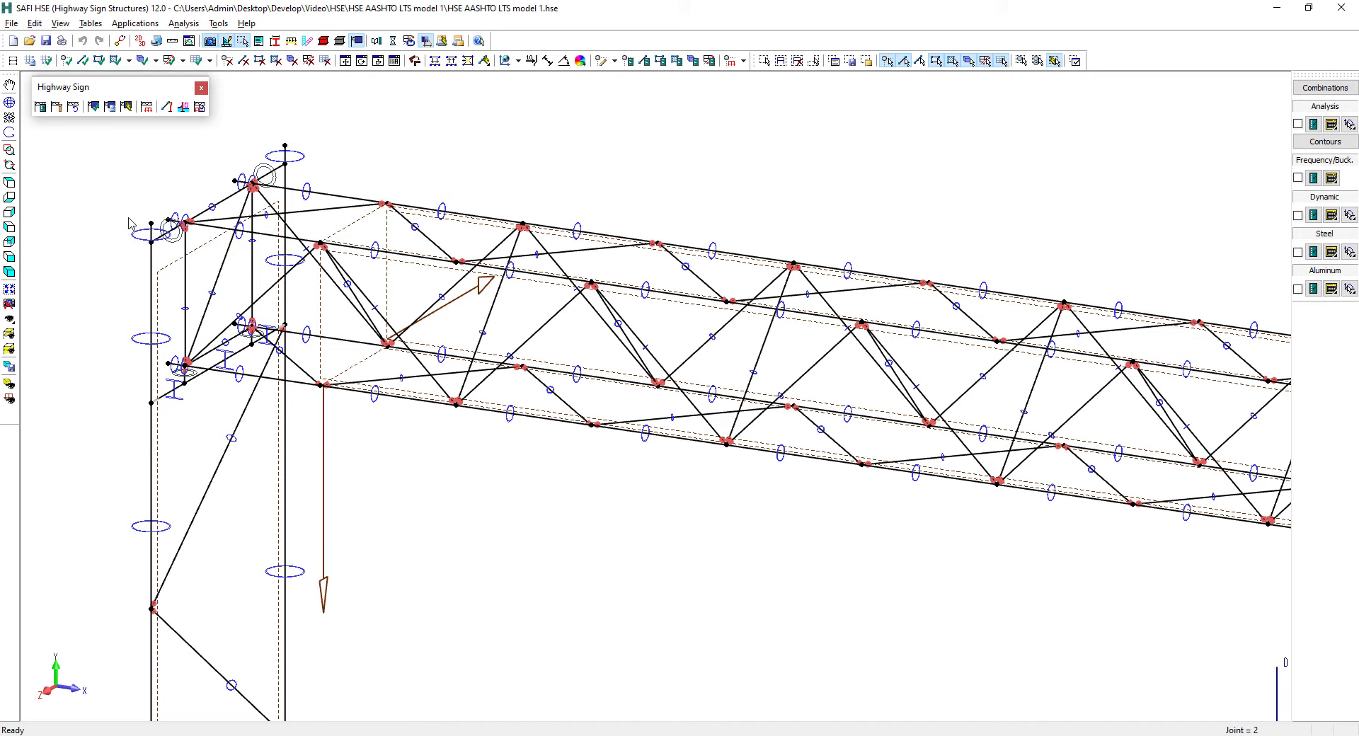
click(102, 109)
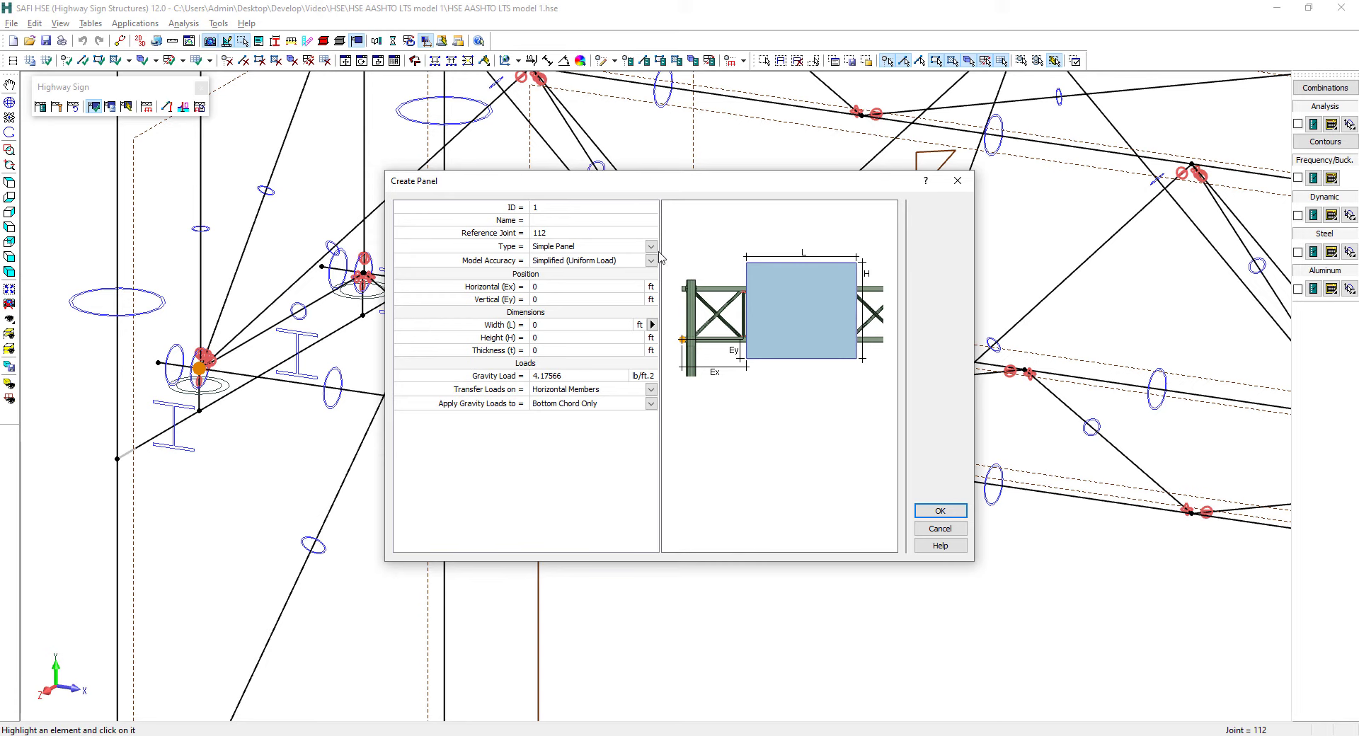
click(591, 248)
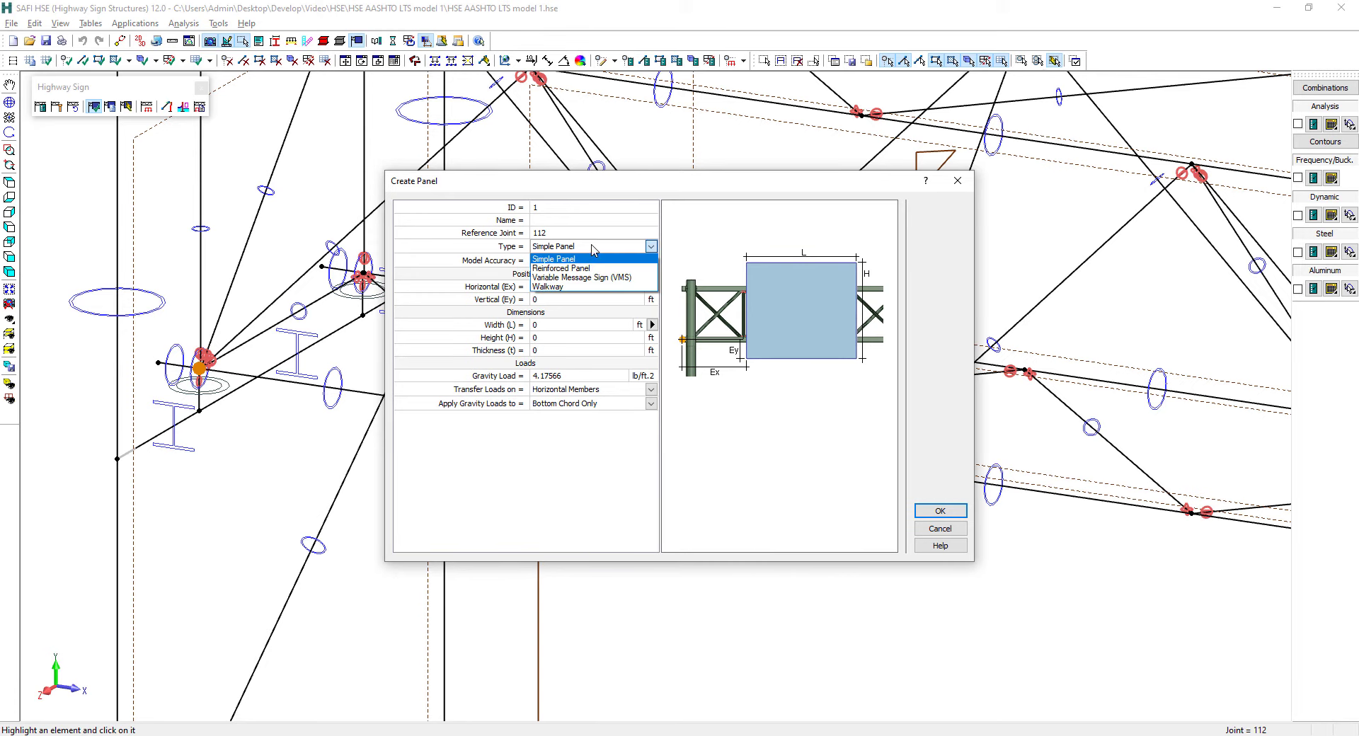
click(602, 248)
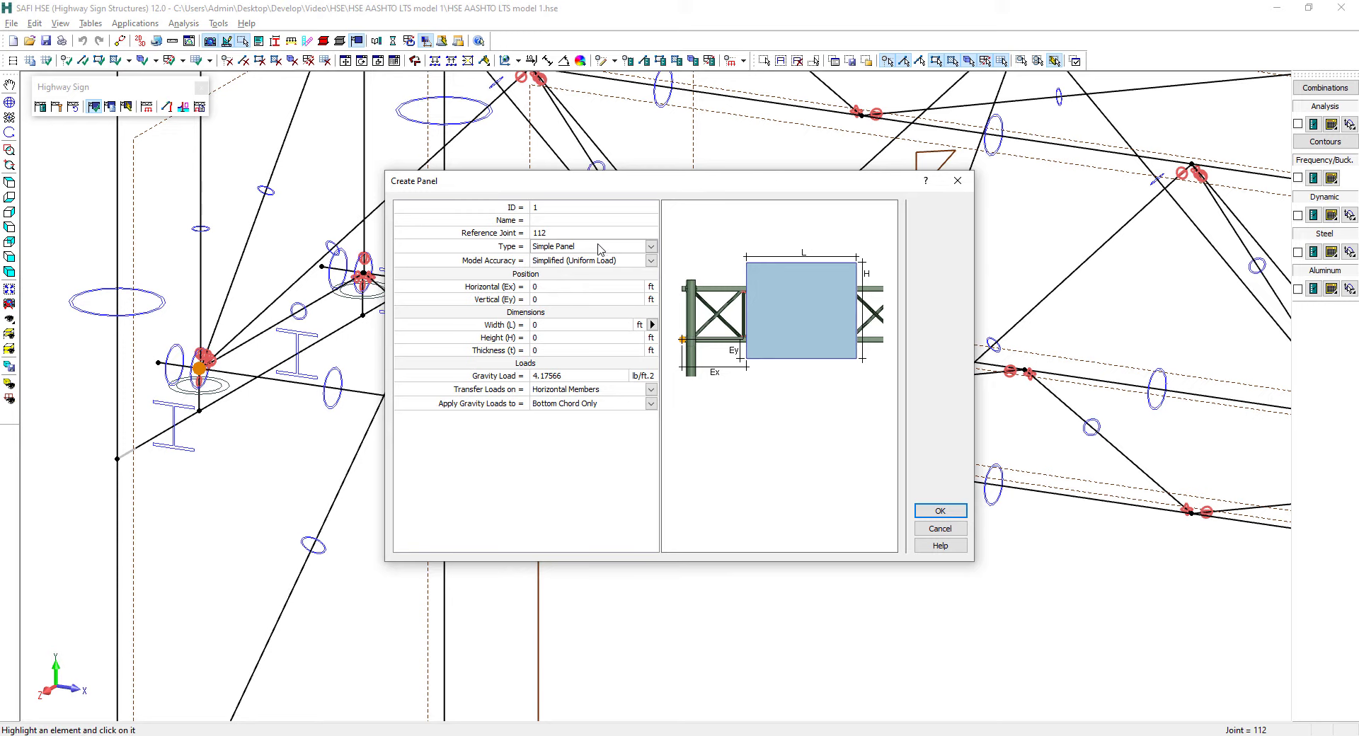
Create the panel at Ex 17 ft and Ey -4 ft, 20 ft wide, 12 ft high and 0.125 ft thick, with a 7 lb/ft² gravity load
click(555, 287)
key(Tab)
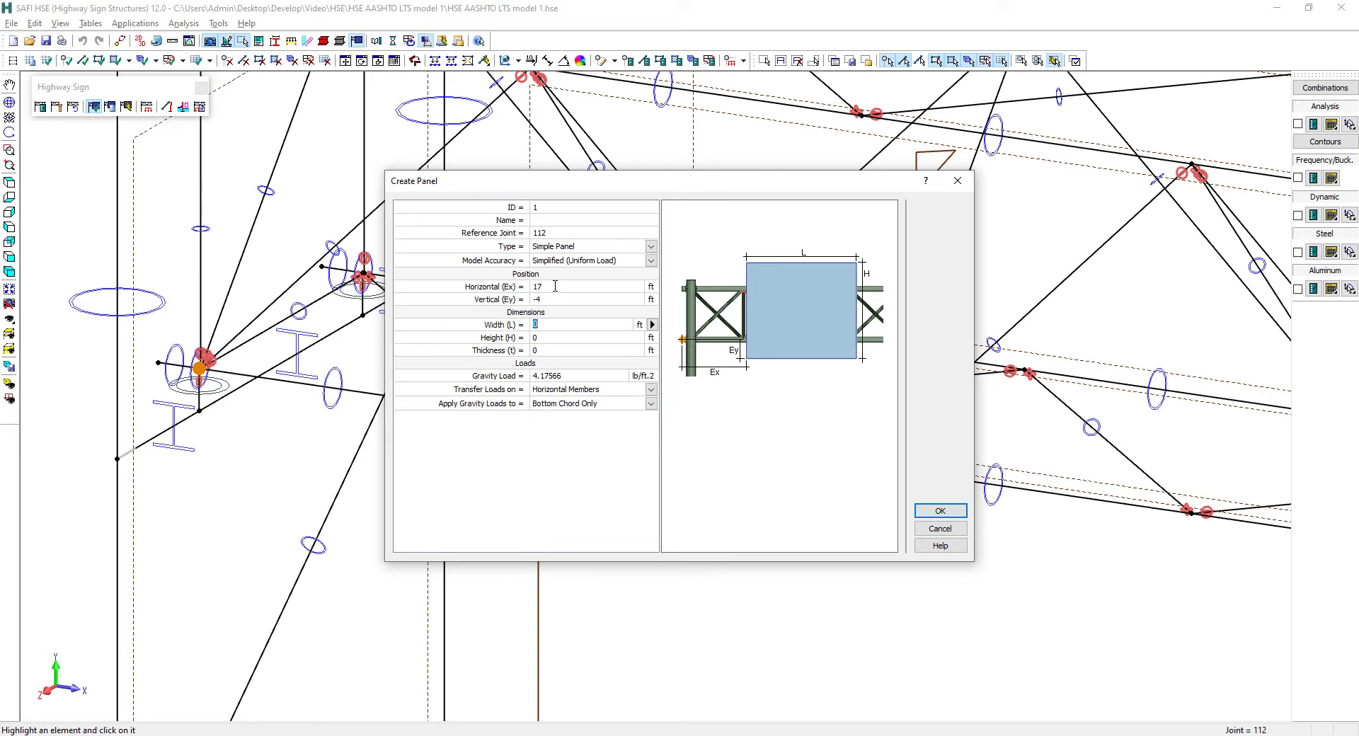
key(Tab)
text(12)
key(Tab)
text(0.)
key(Tab)
text(7)
click(930, 513)
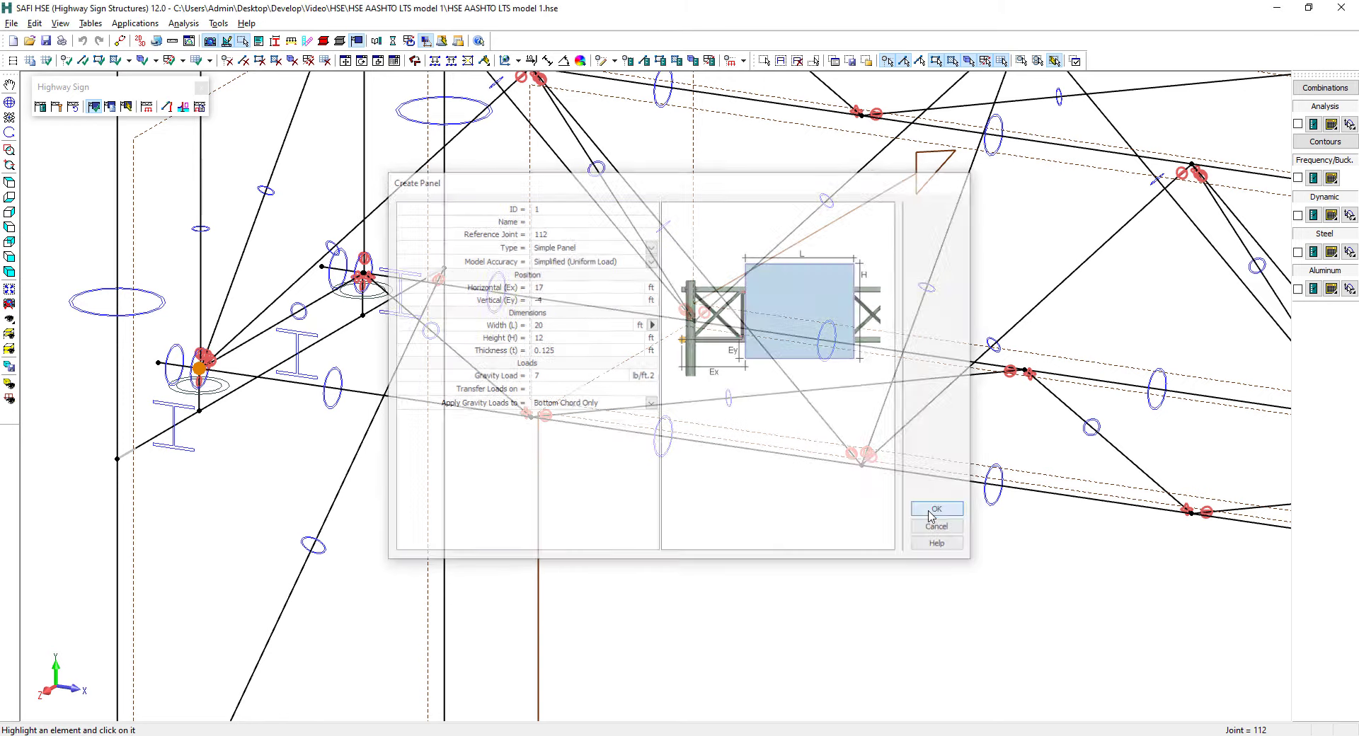
scroll(549, 470, down, 7)
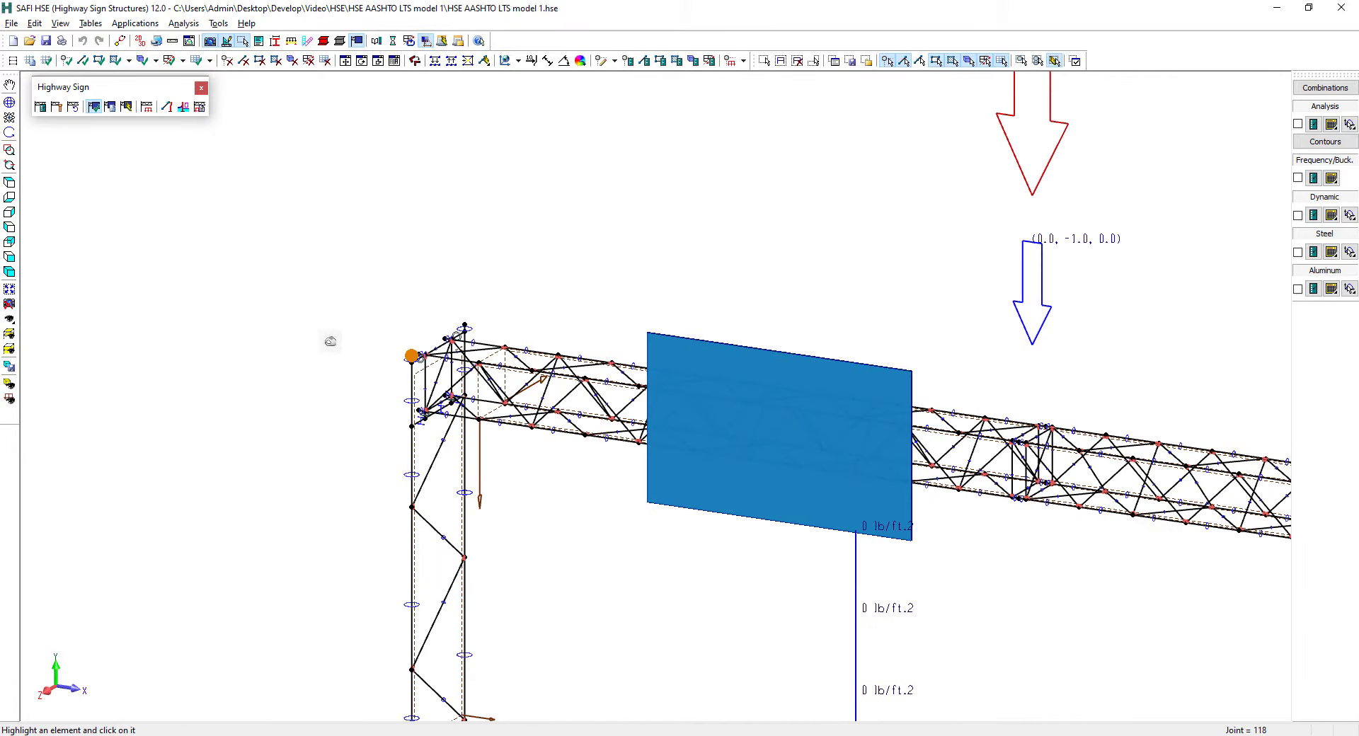
scroll(329, 341, down, 1)
scroll(329, 341, down, 1)
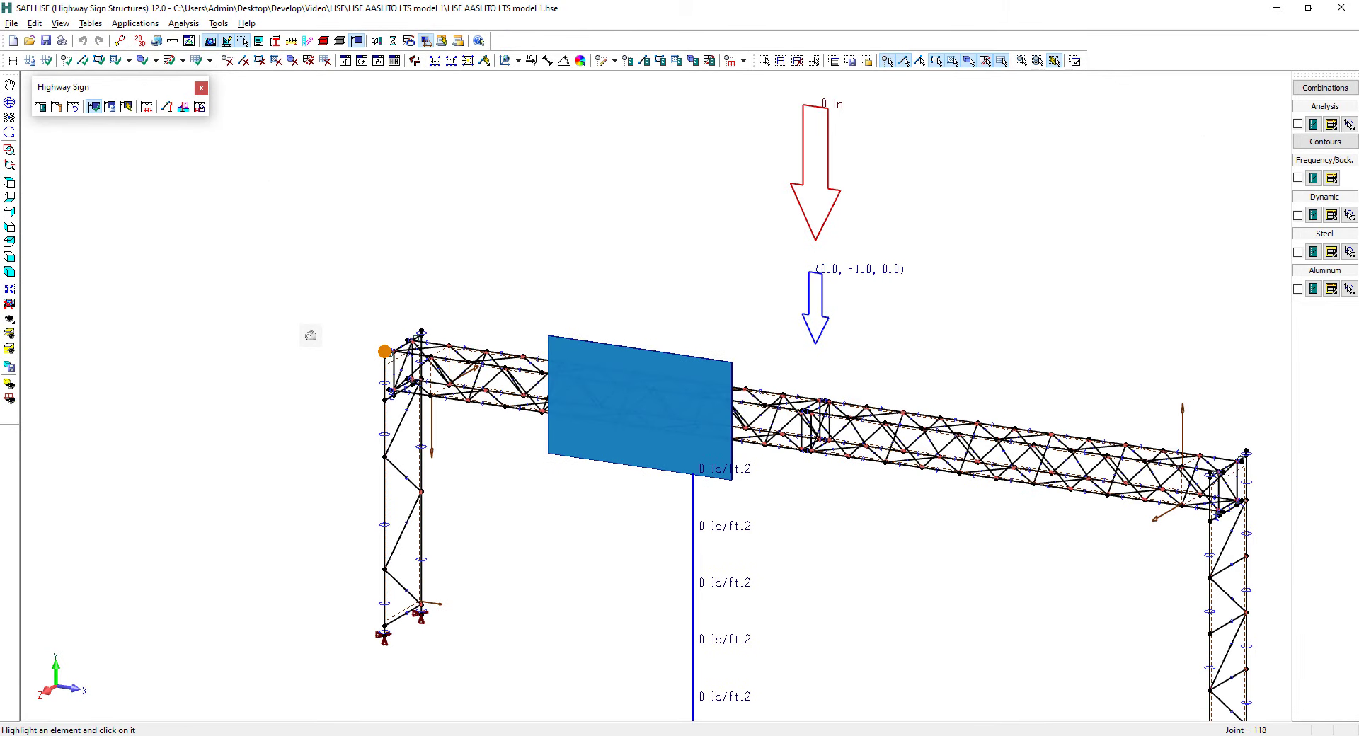
Open the panel list and name the existing panel P1
click(112, 108)
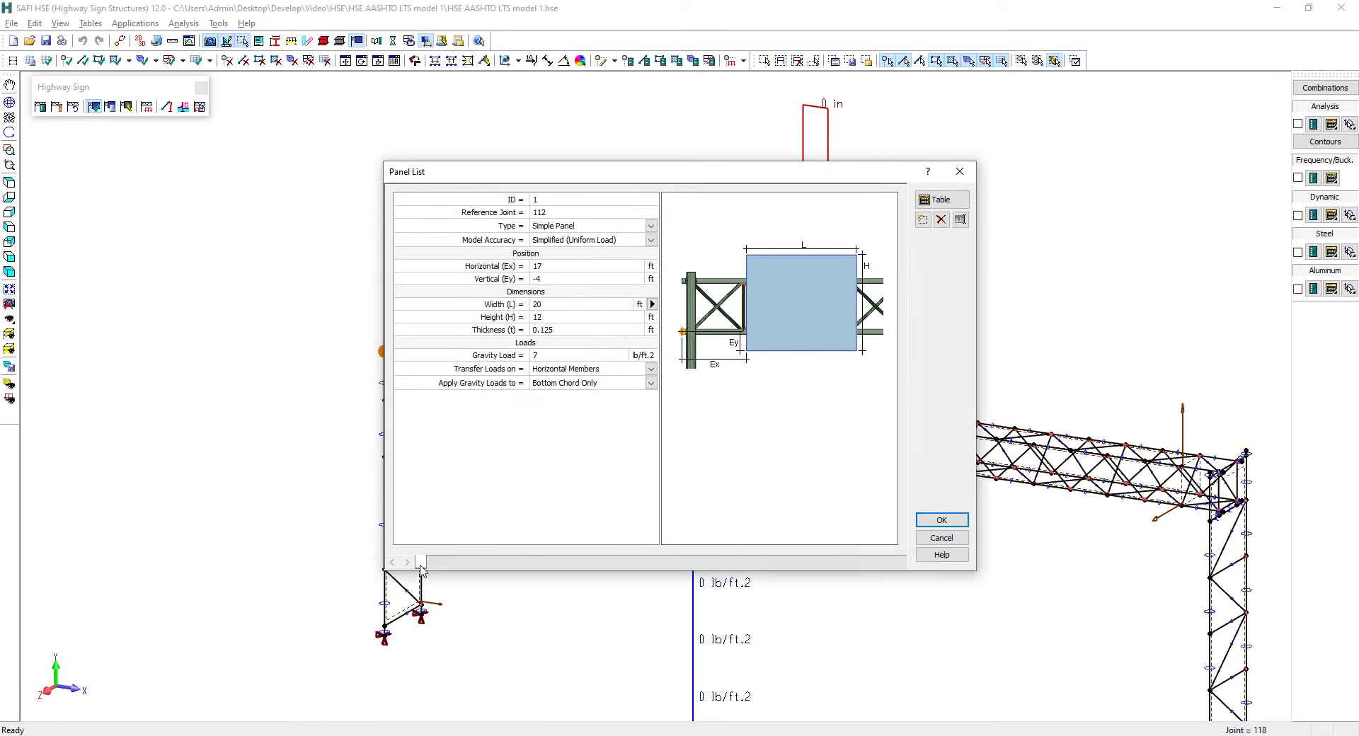
double_click(422, 564)
text(P)
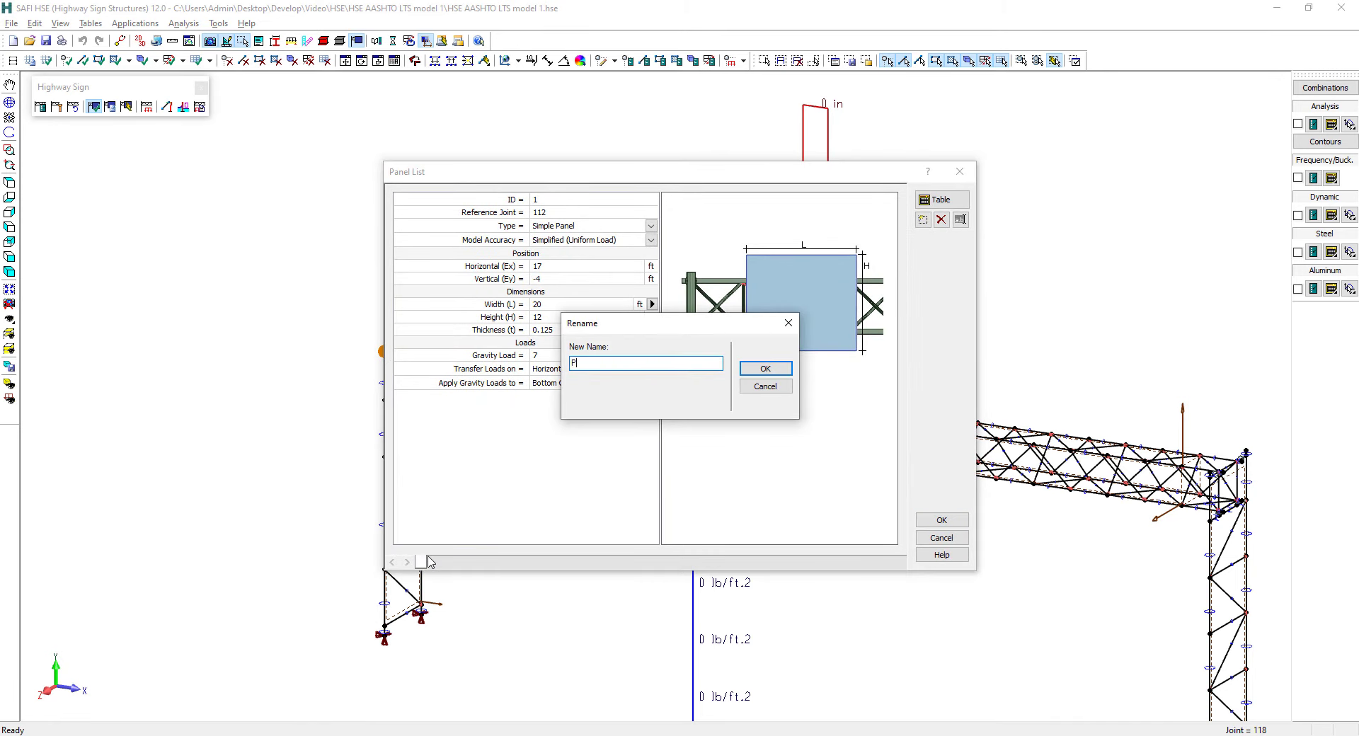
text(1)
key(Return)
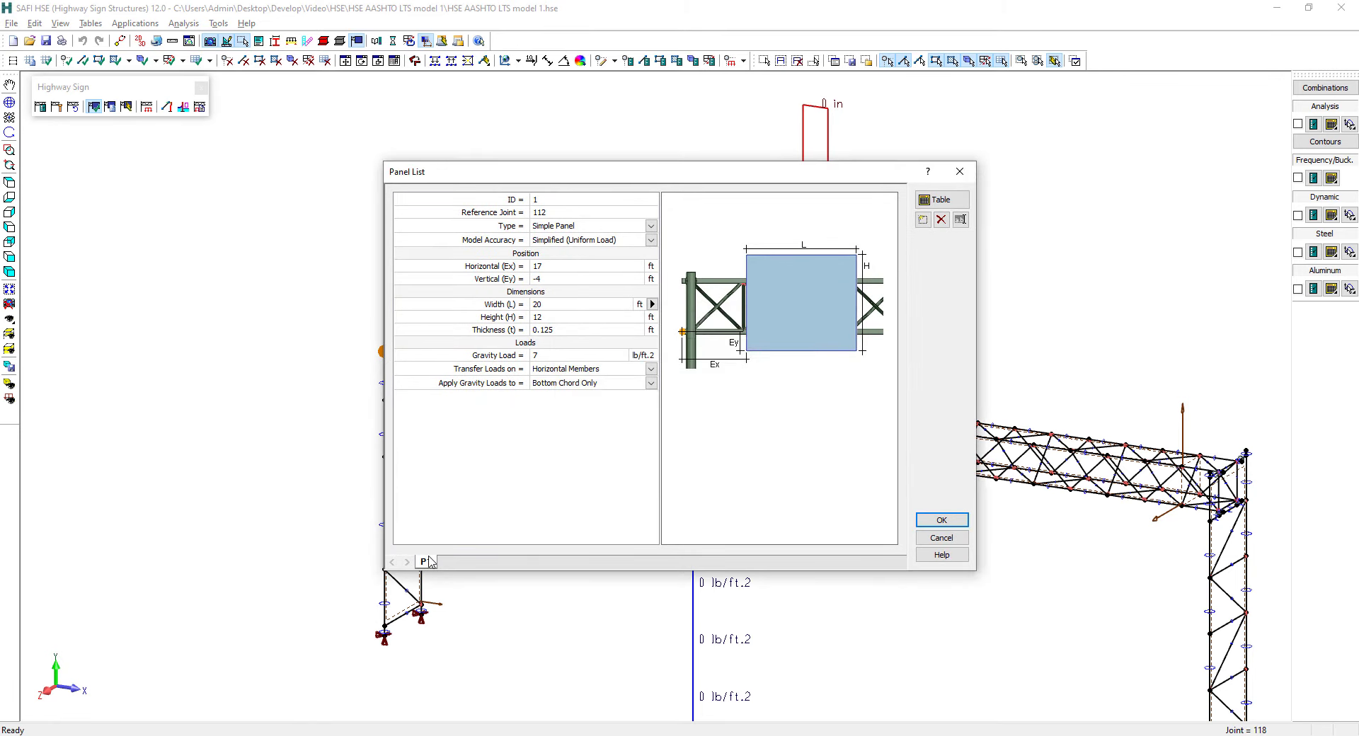
Duplicate panel P1 as a new panel named P2, set its horizontal position Ex to 53 ft, and accept the panel list
click(924, 219)
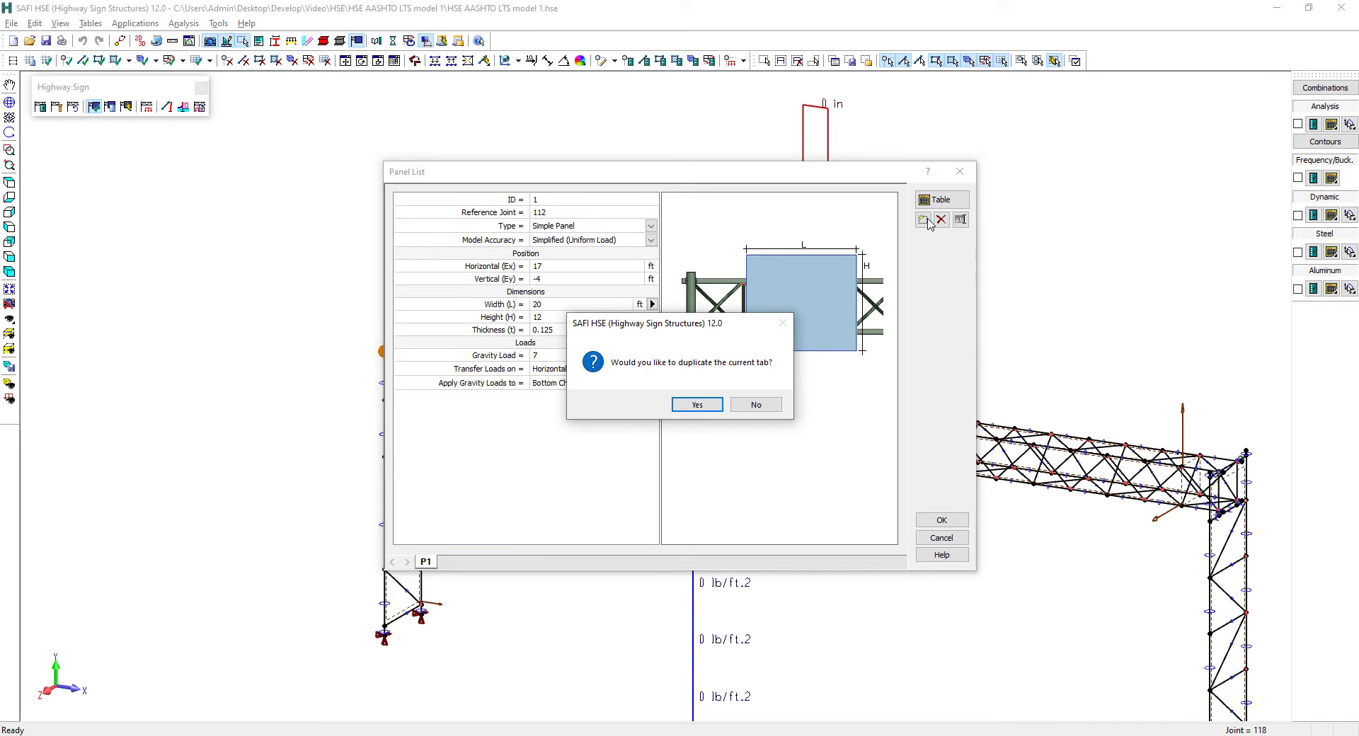
click(697, 406)
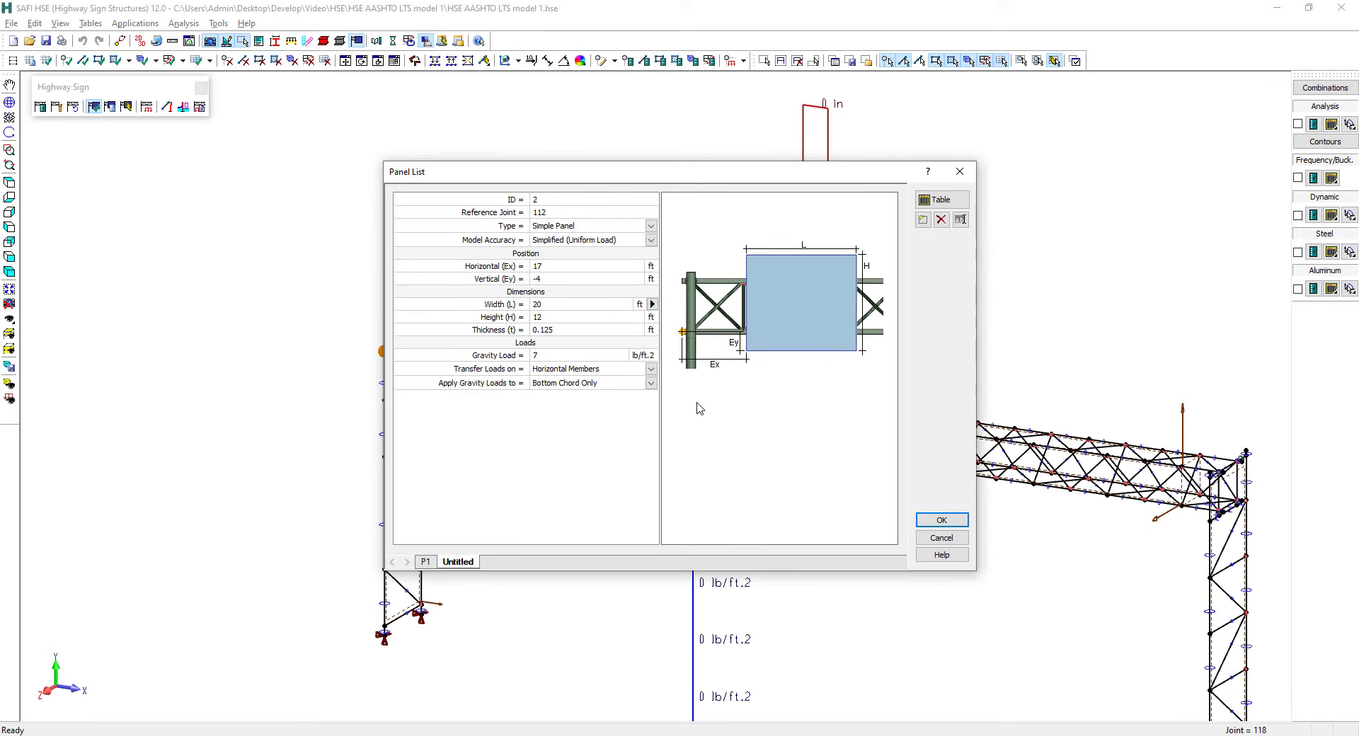
double_click(458, 562)
text(P2)
click(557, 266)
click(927, 522)
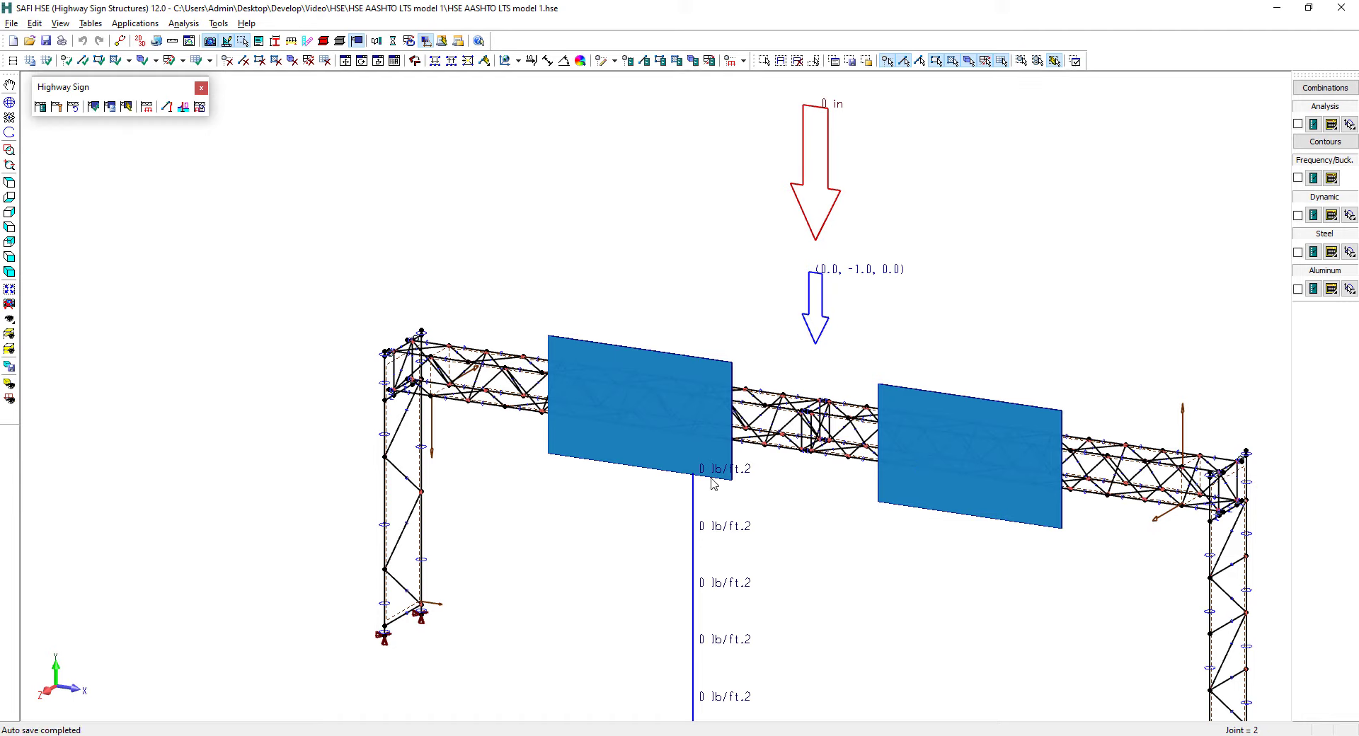
Start the Highway Sign Load Wizard and load the regional data for Mobile, Alabama, from the United States (ASCE 7-10) list
click(10, 290)
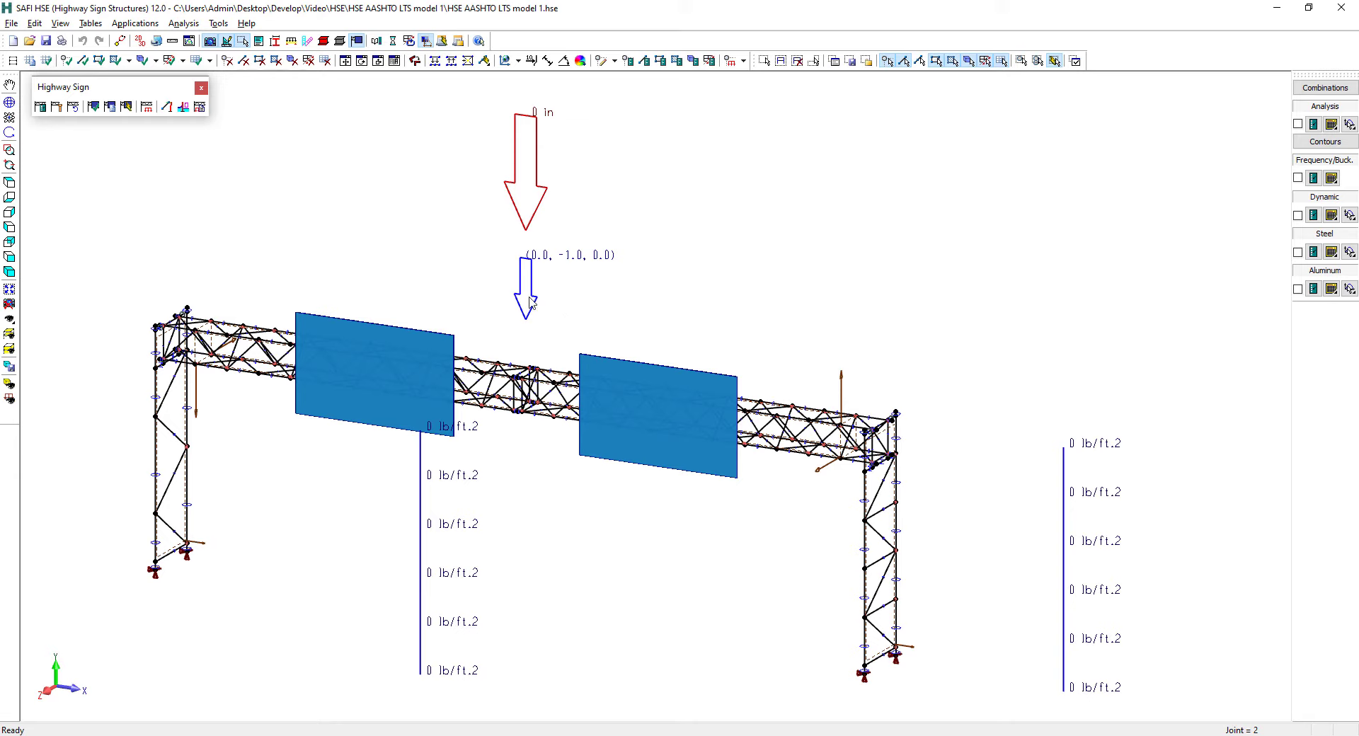
click(149, 109)
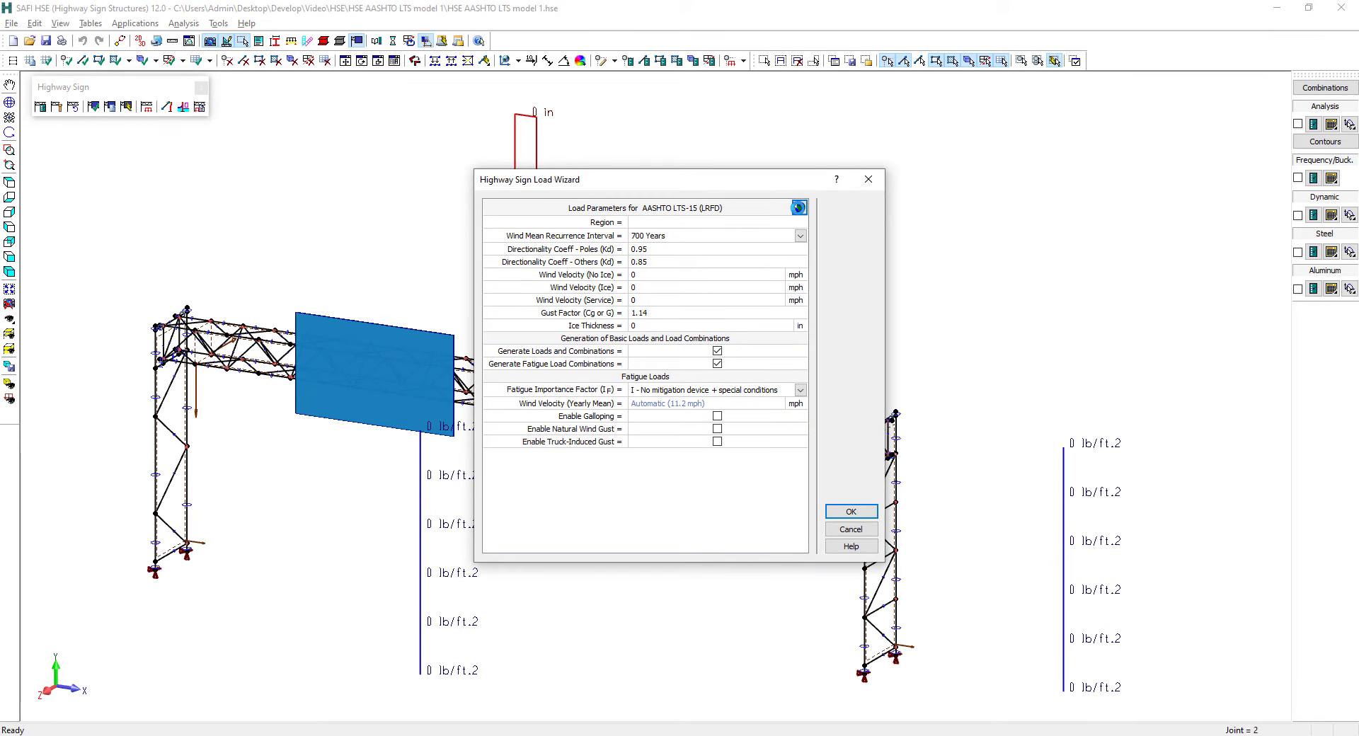
click(799, 207)
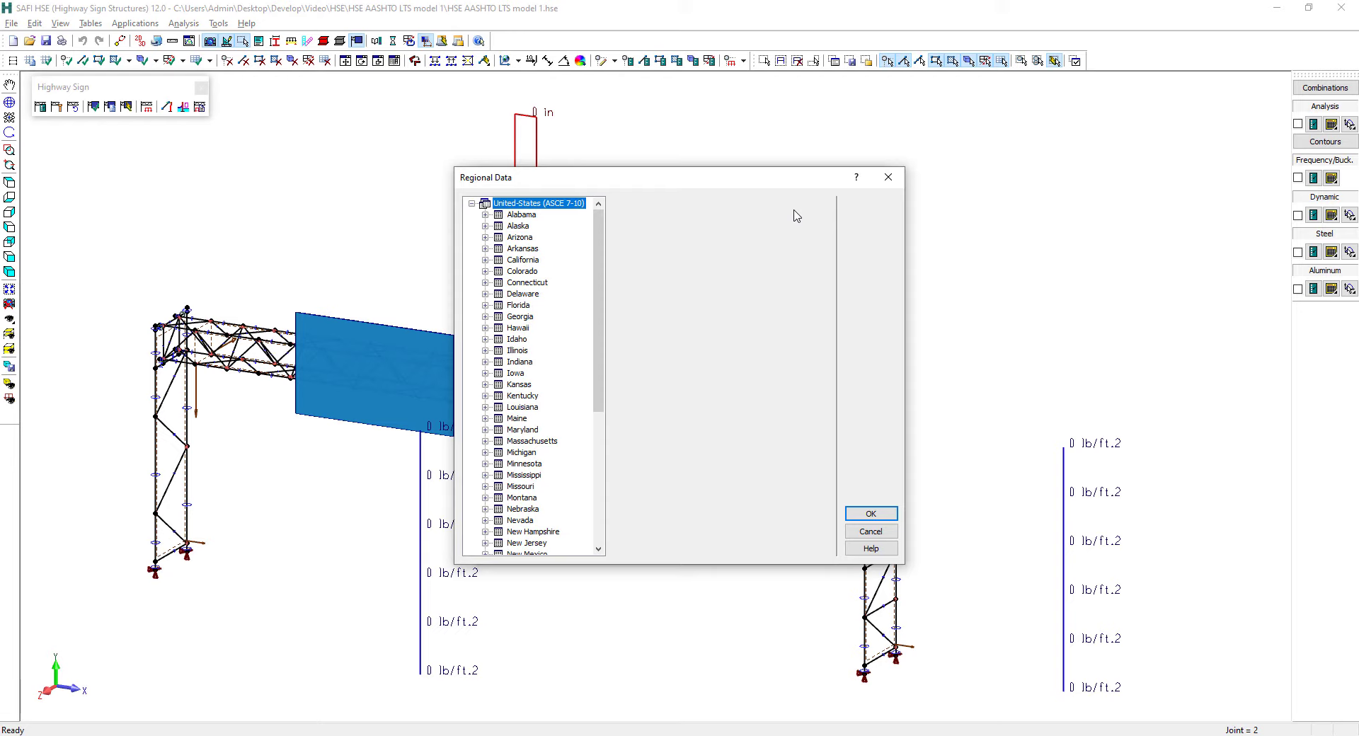
click(529, 216)
double_click(530, 216)
scroll(534, 319, down, 5)
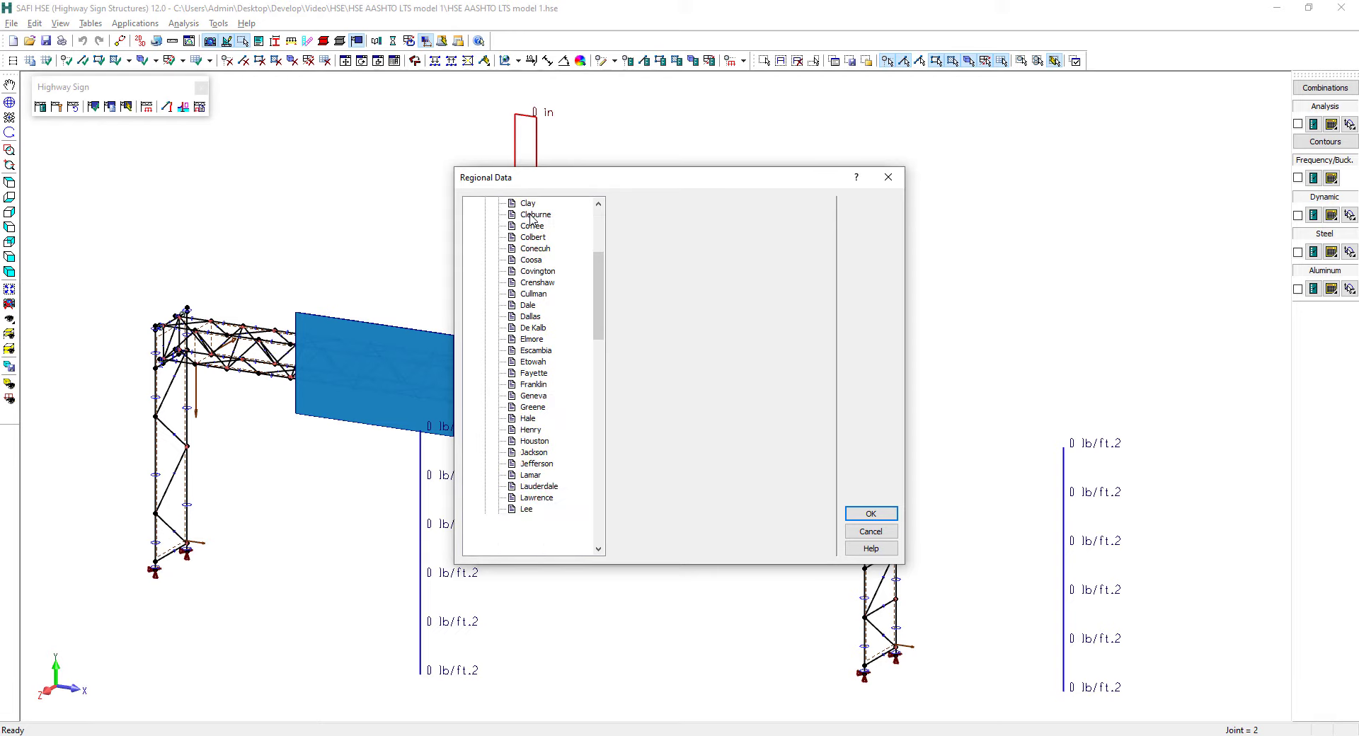
click(531, 547)
scroll(559, 434, down, 5)
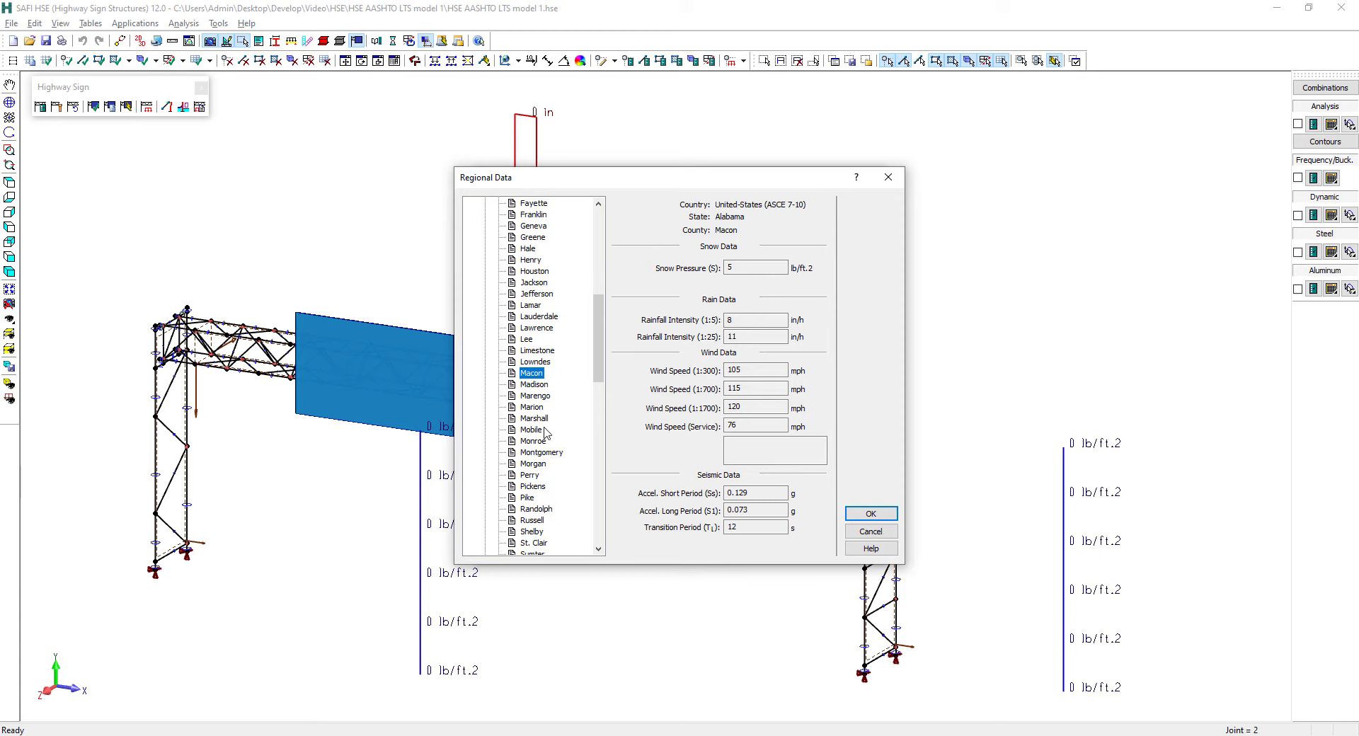
click(541, 431)
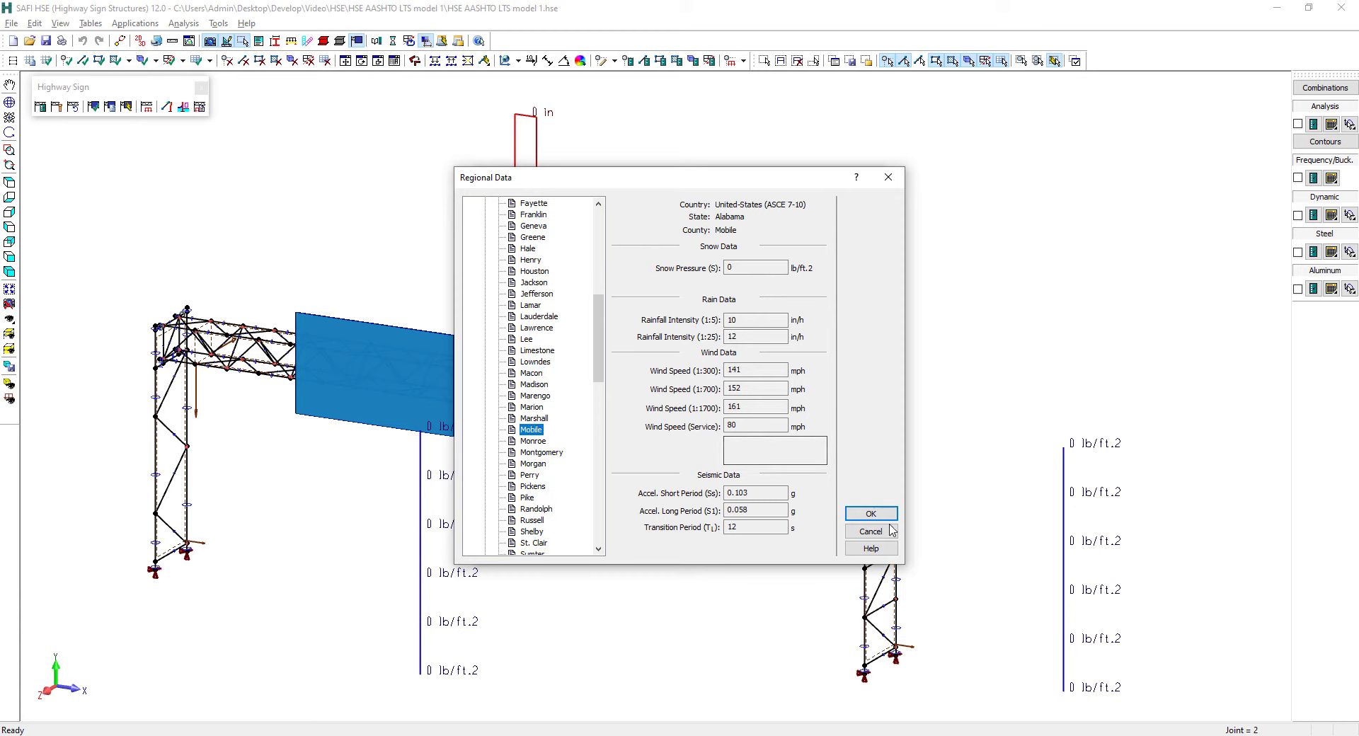
click(870, 513)
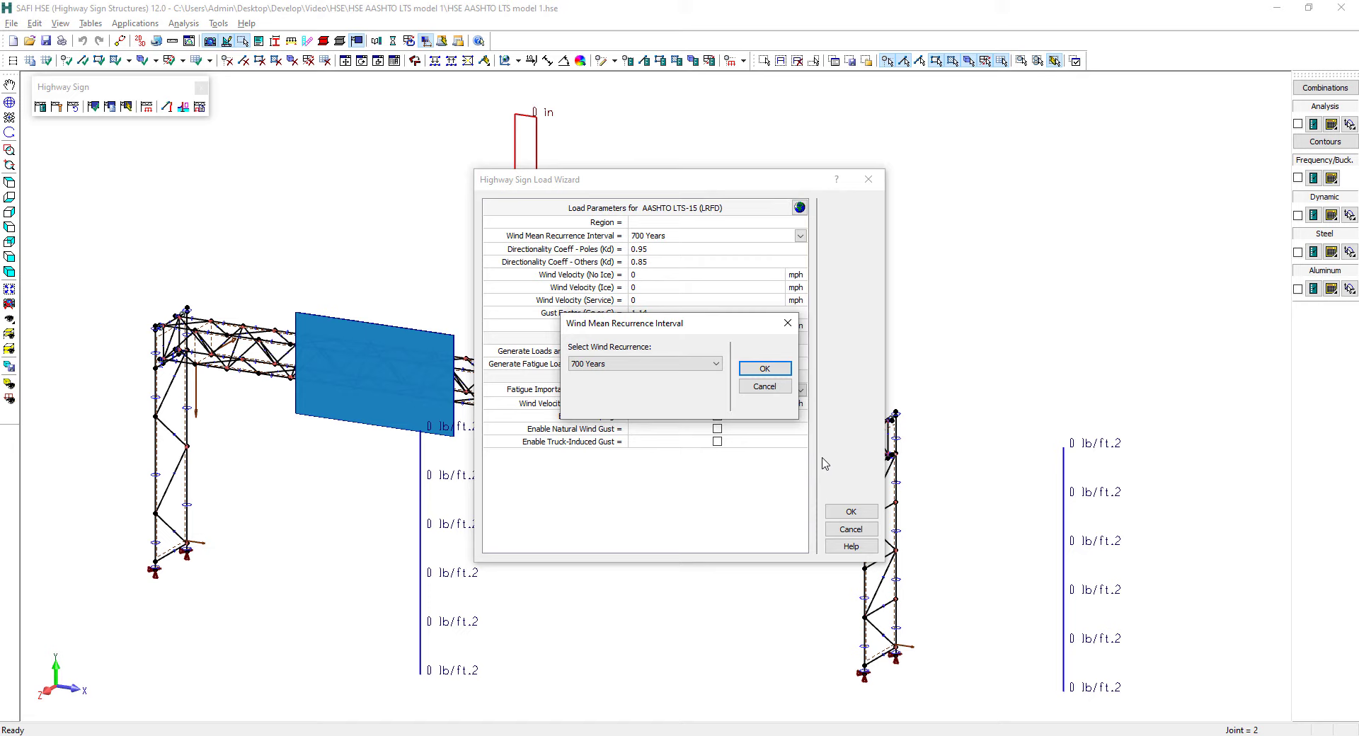
Select a 1700-year wind mean recurrence interval for the regional data and confirm it
click(679, 364)
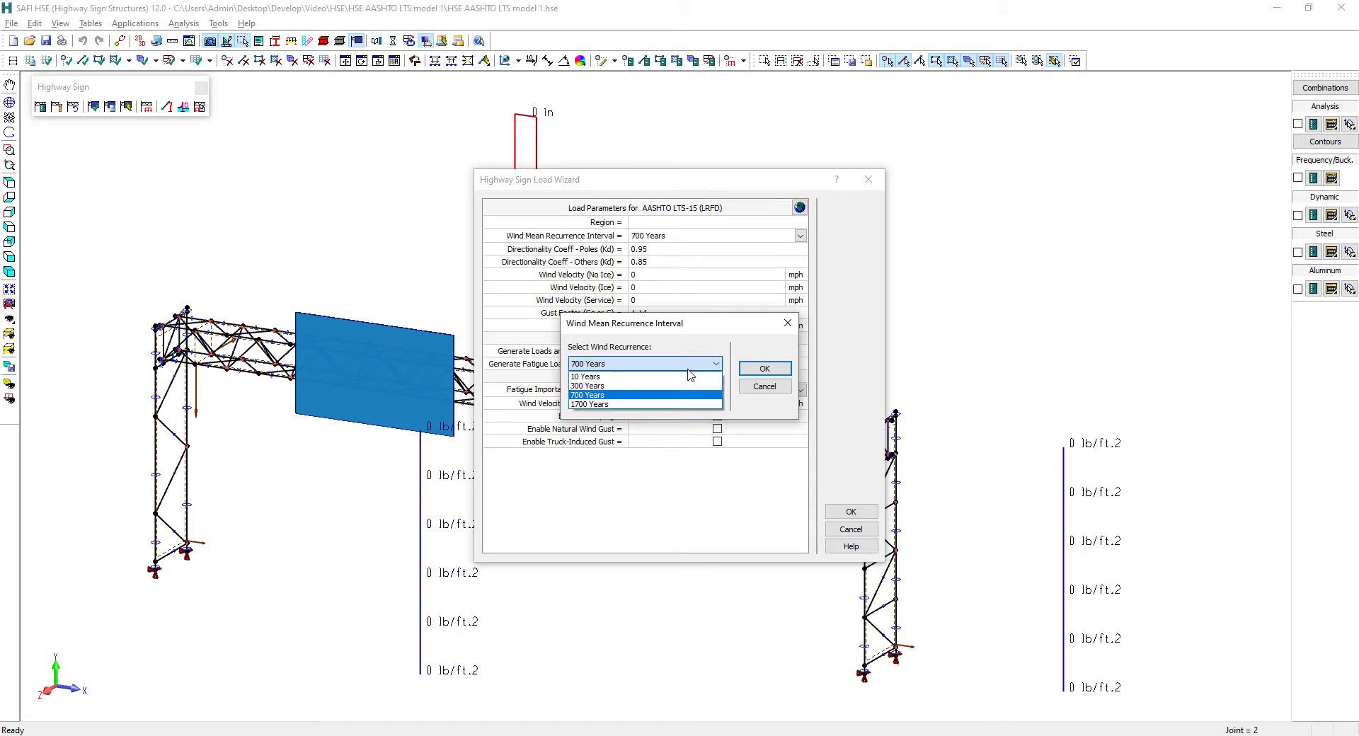
click(646, 404)
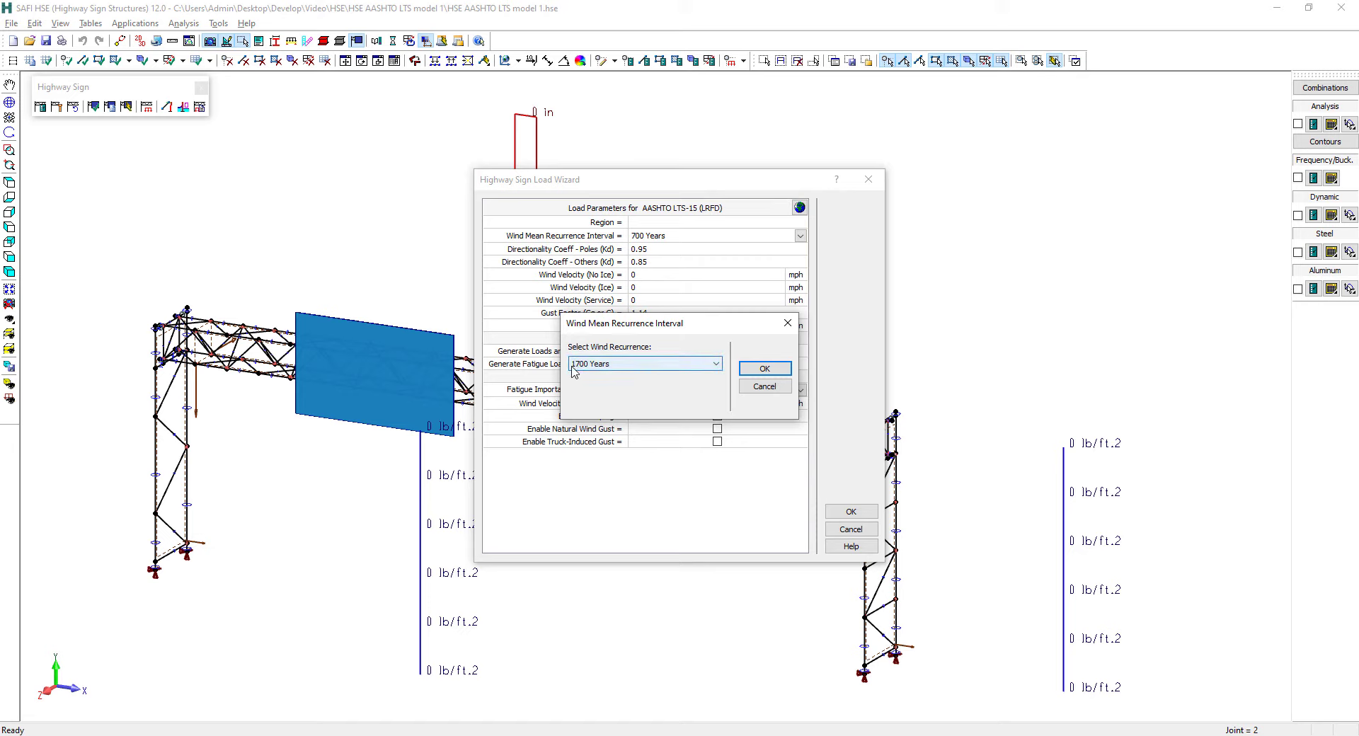
click(766, 374)
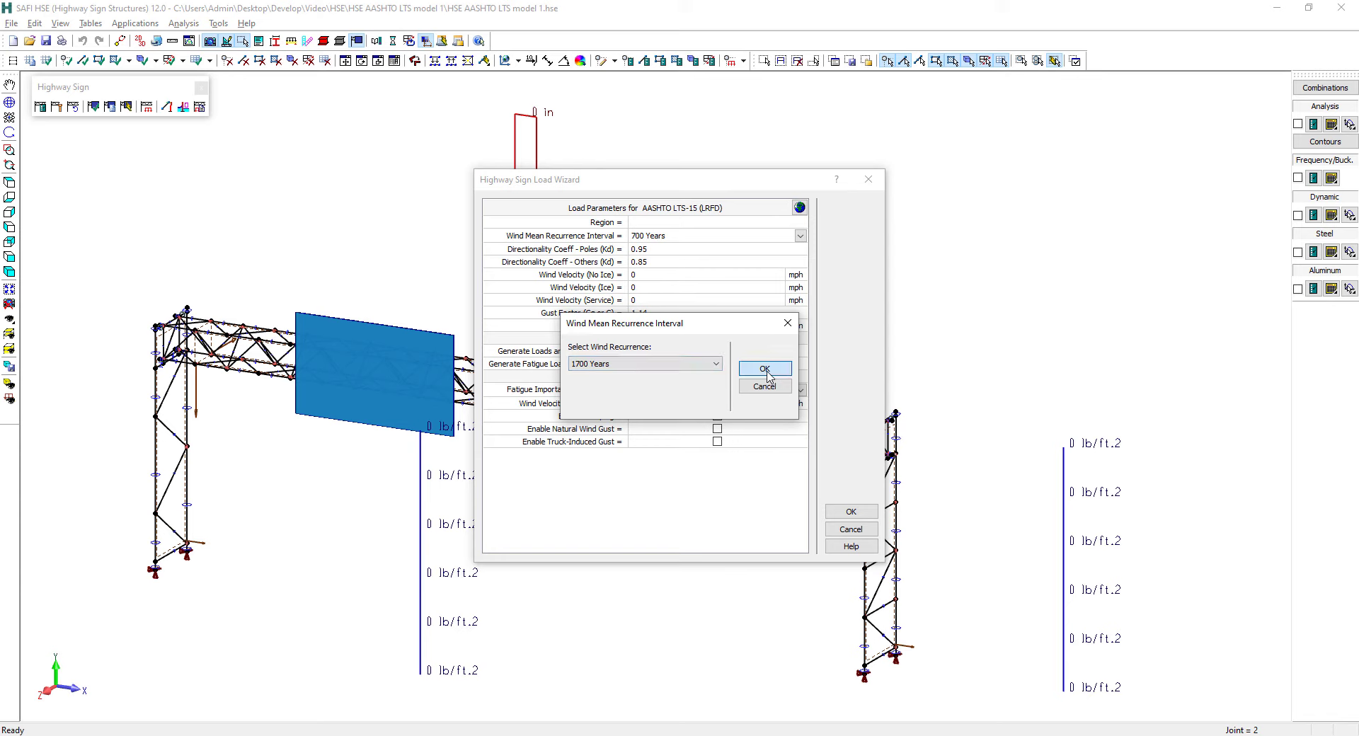
click(767, 375)
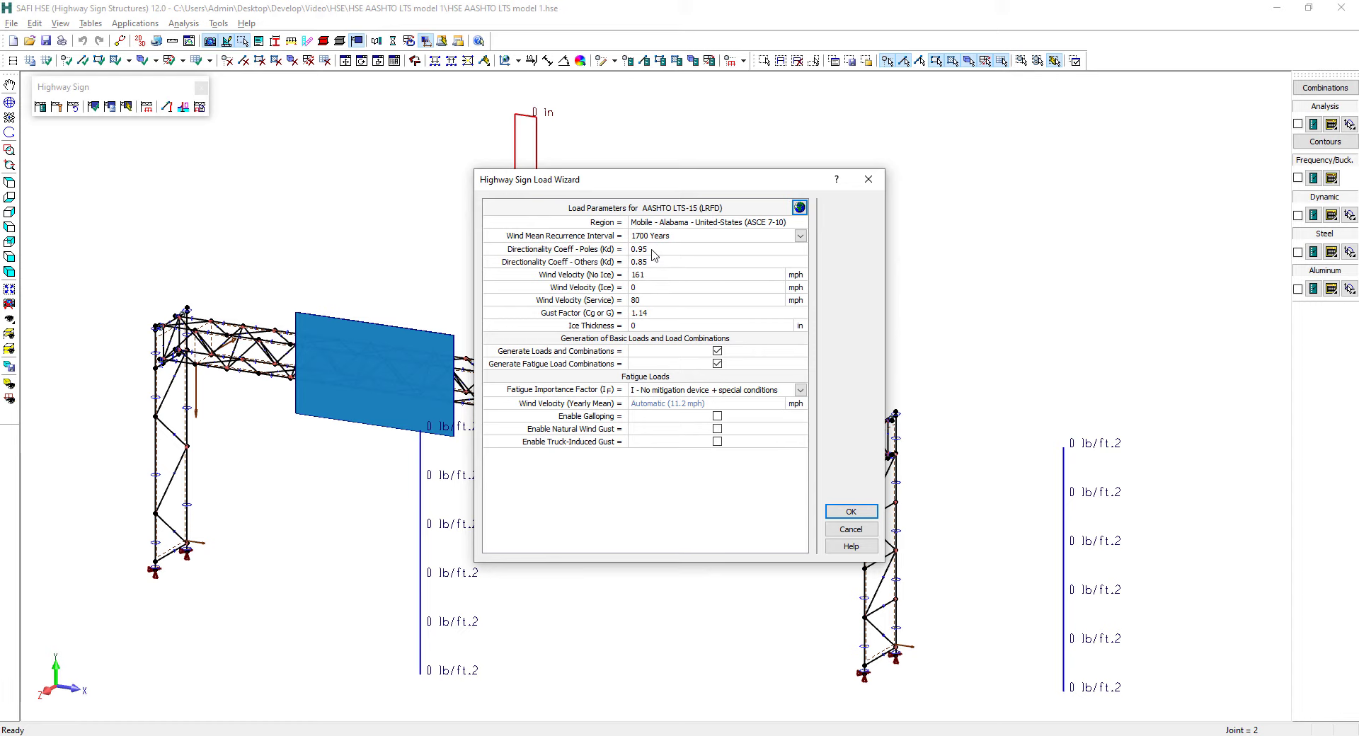
Set the no-ice wind velocity to 170 mph and the ice thickness to 0.25 in
click(655, 275)
text(170)
click(647, 326)
key(Return)
click(653, 288)
Consult the load wizard's AASHTO LTS-15 help topic for the iced wind velocity and ASCE 7-10 figure 10.2, and close the help
click(844, 548)
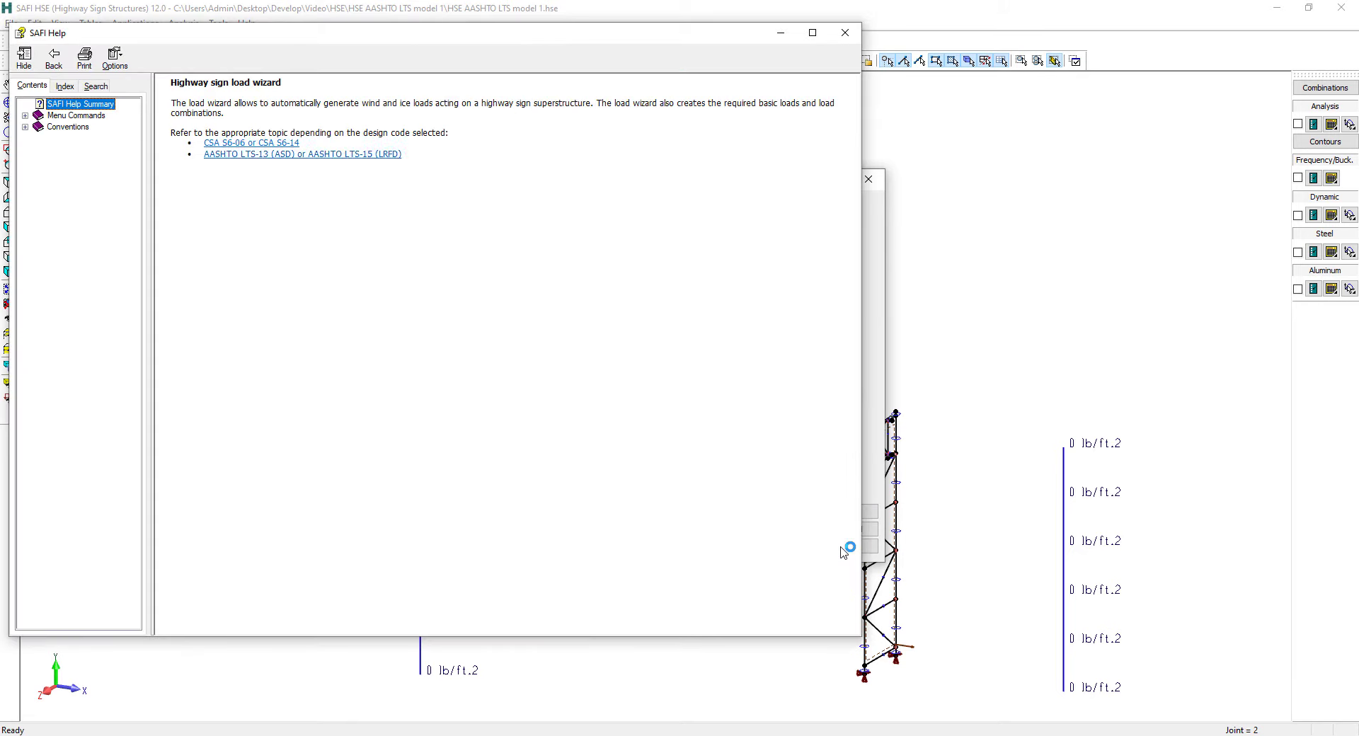
click(365, 157)
scroll(394, 352, down, 20)
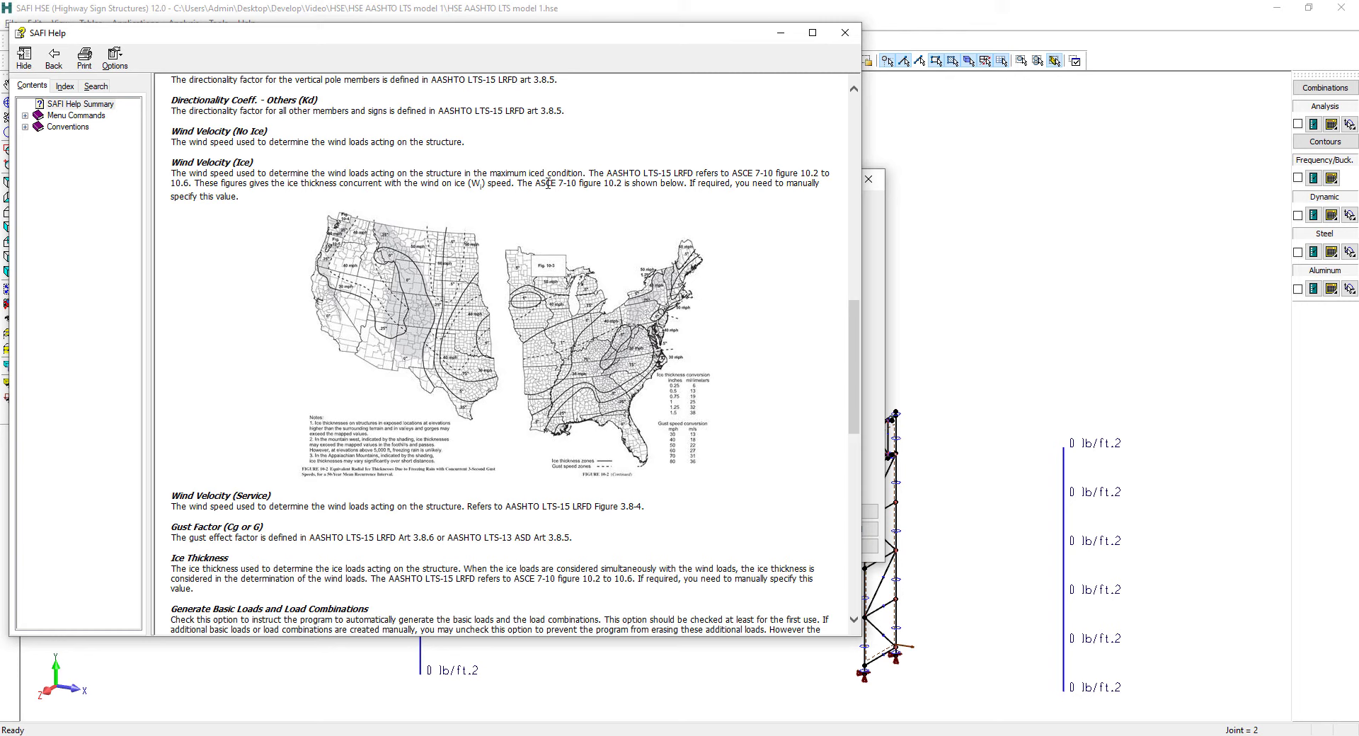
drag(547, 184, 615, 184)
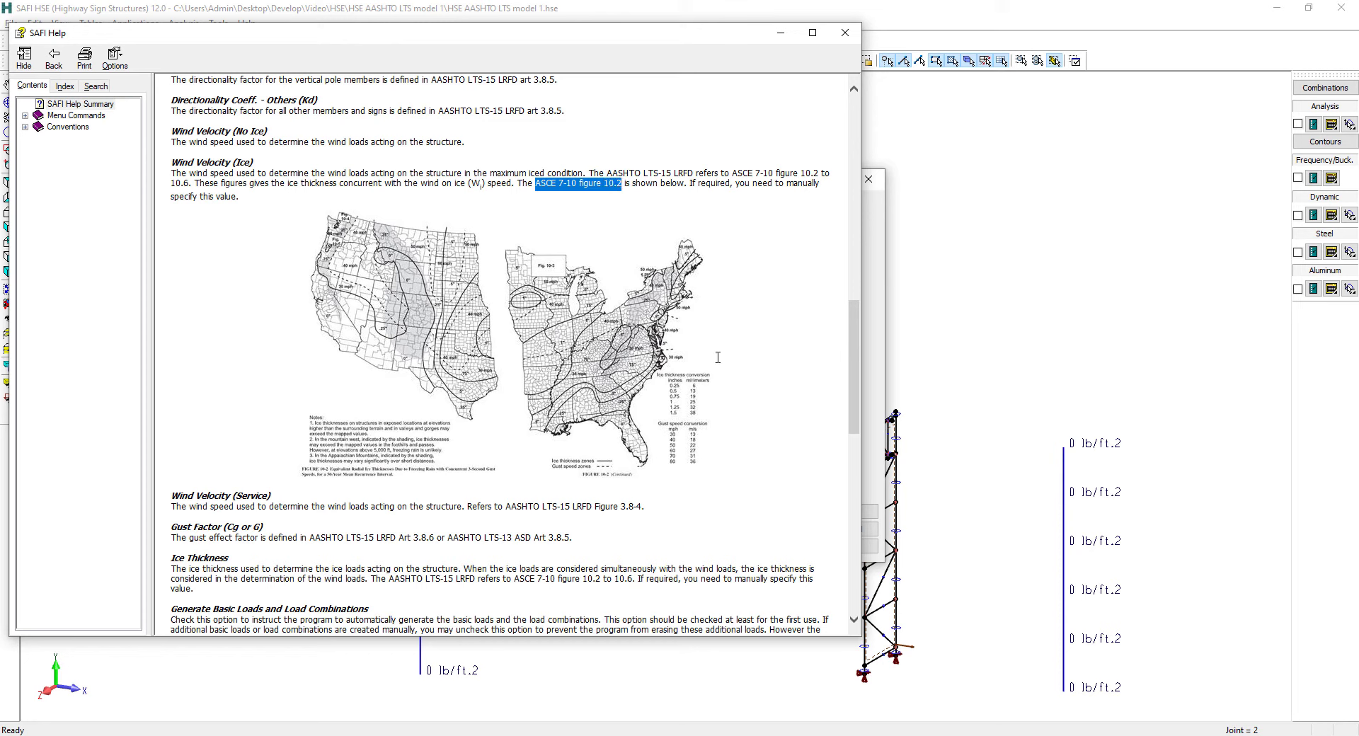
click(845, 39)
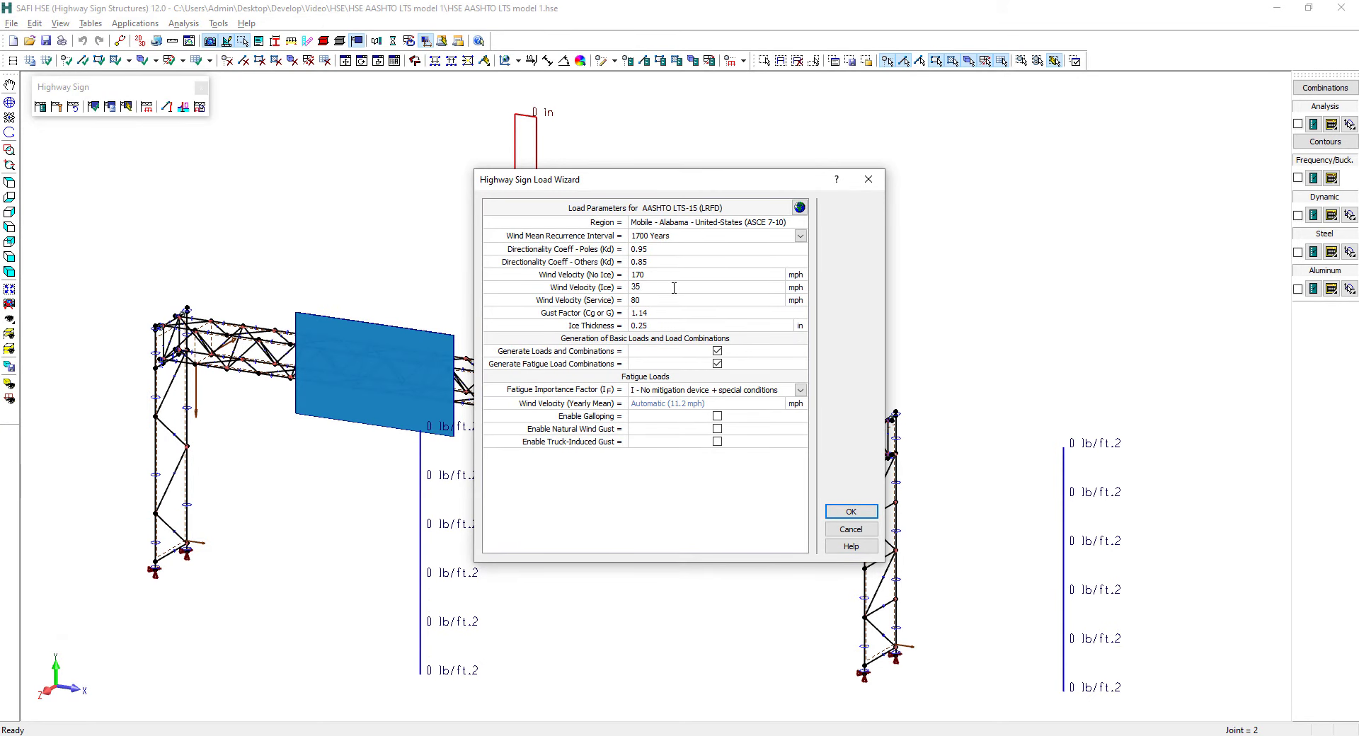
Set the iced wind velocity to 35 mph, choose fatigue importance category II - Other than Category I and III, and enable natural wind gust
click(673, 288)
click(650, 391)
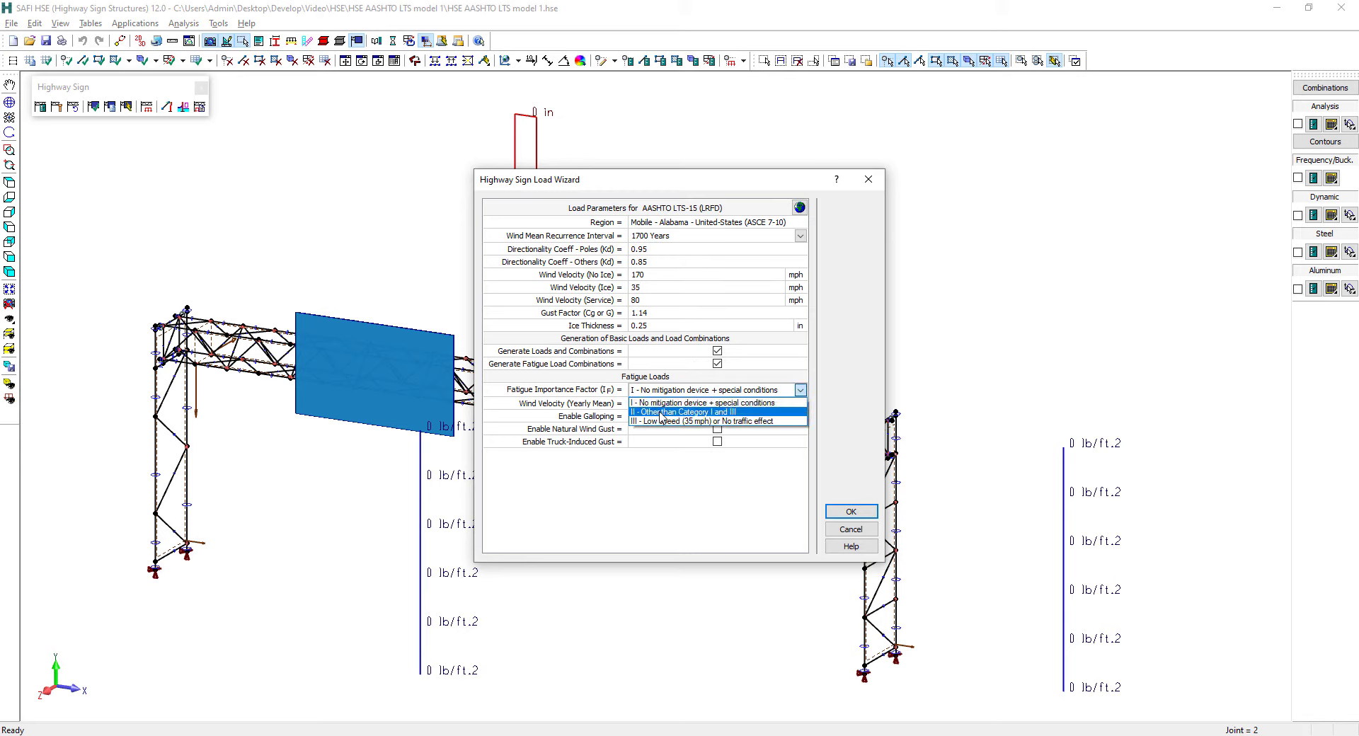
click(661, 413)
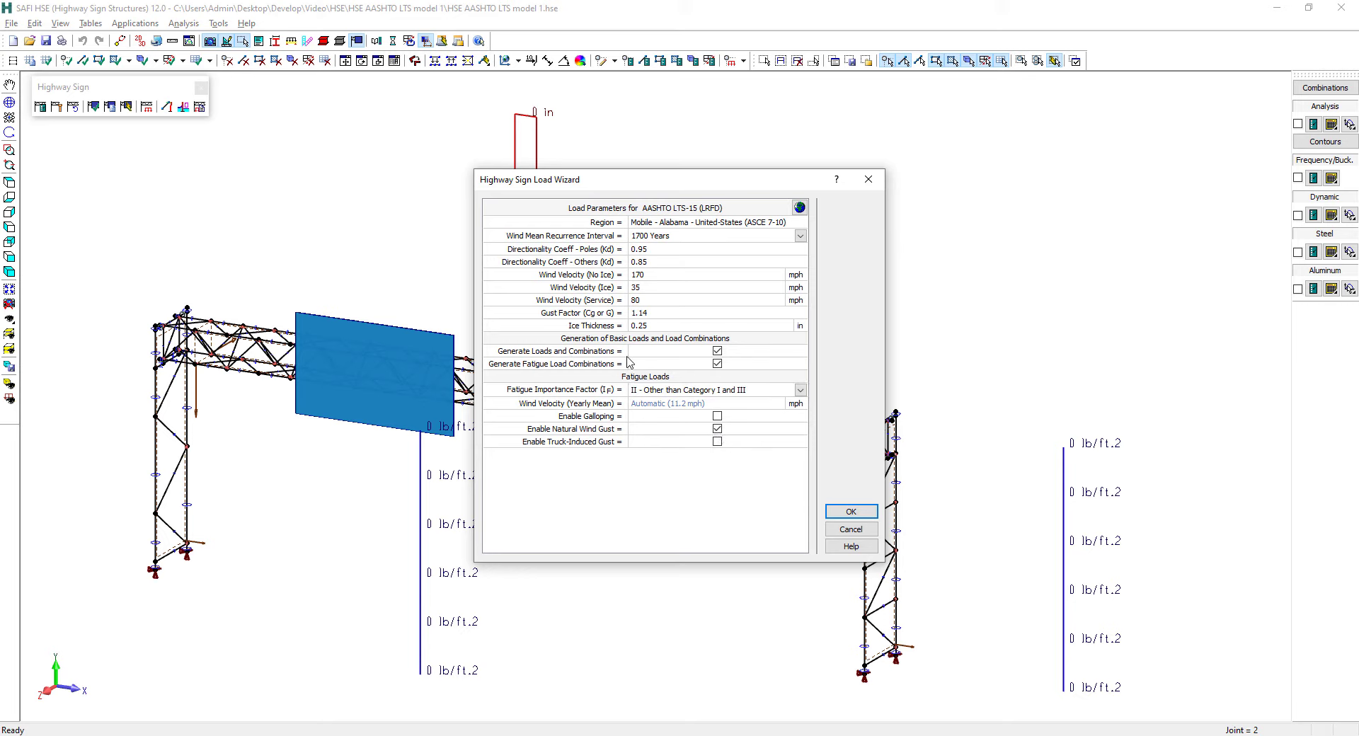
Enable truck-induced gust with lane 1 from 4 to 44.5 ft and lane 2 from 45 to 86 ft, and generate the loads
click(717, 441)
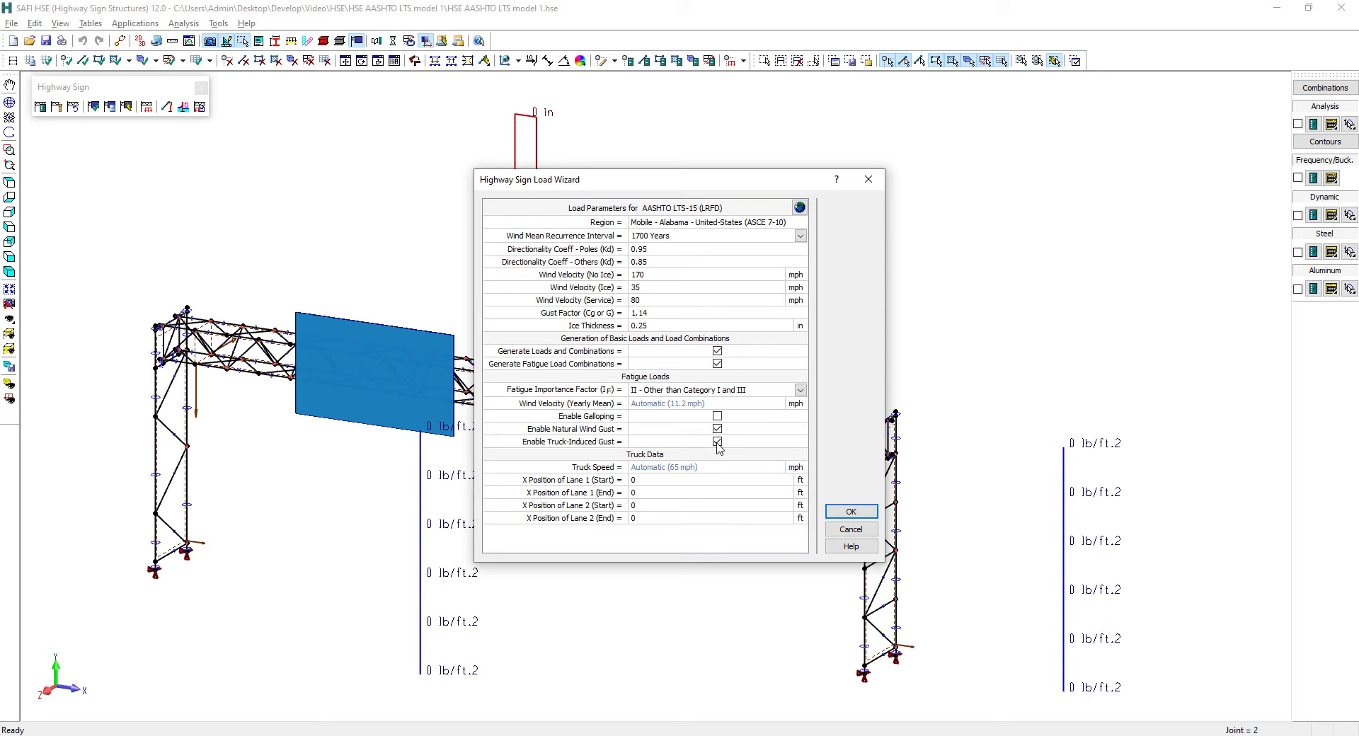
click(665, 481)
text(4)
click(653, 493)
click(850, 512)
Save the model with its generated loads and fit the whole structure in the view
scroll(594, 311, down, 2)
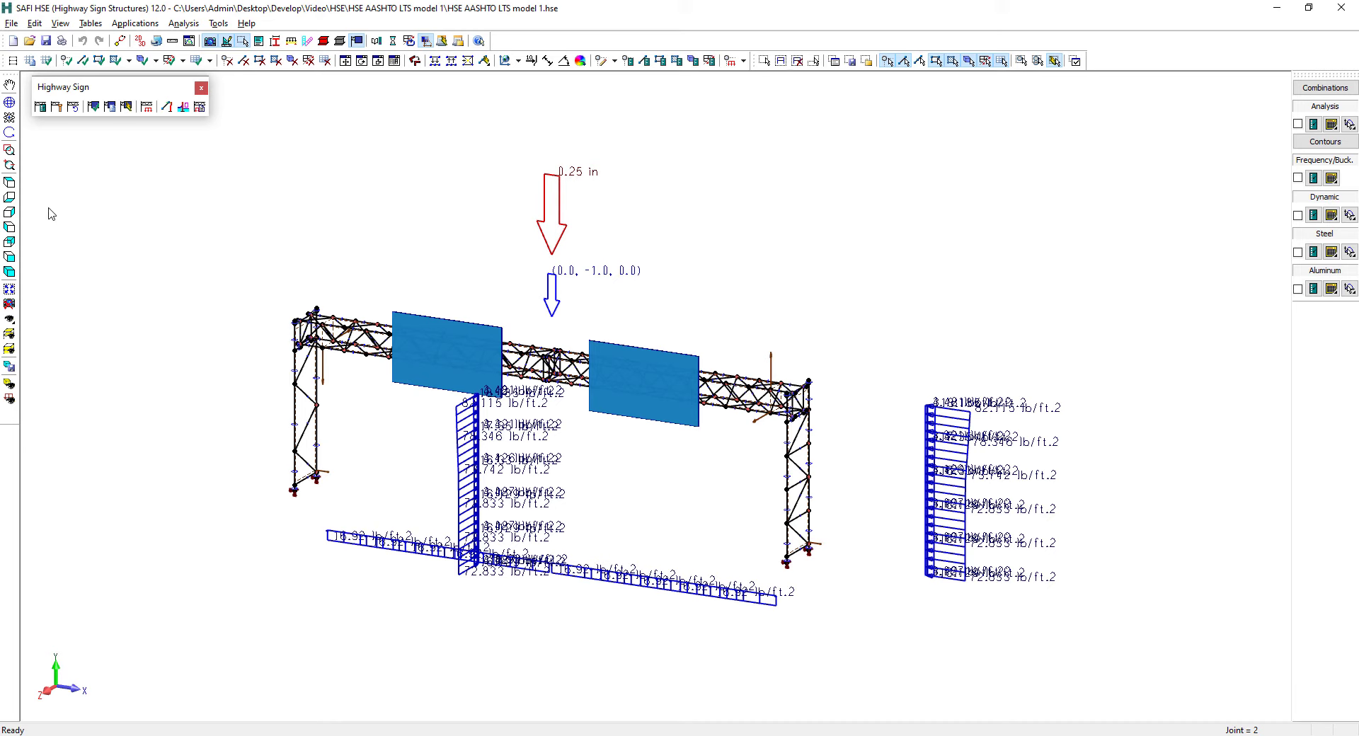
click(46, 41)
click(11, 299)
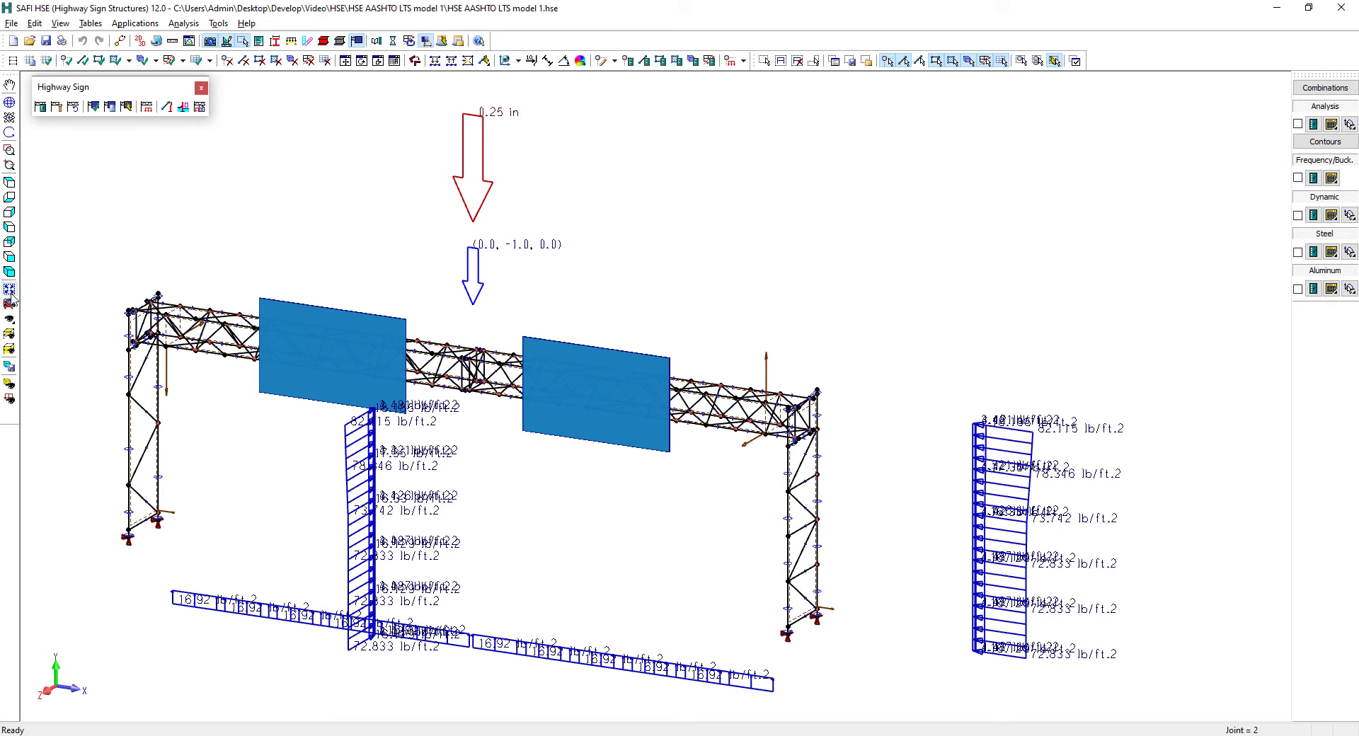
Bring up the load visibility settings, hide all basic loads, and move the dialog clear of the structure
click(10, 400)
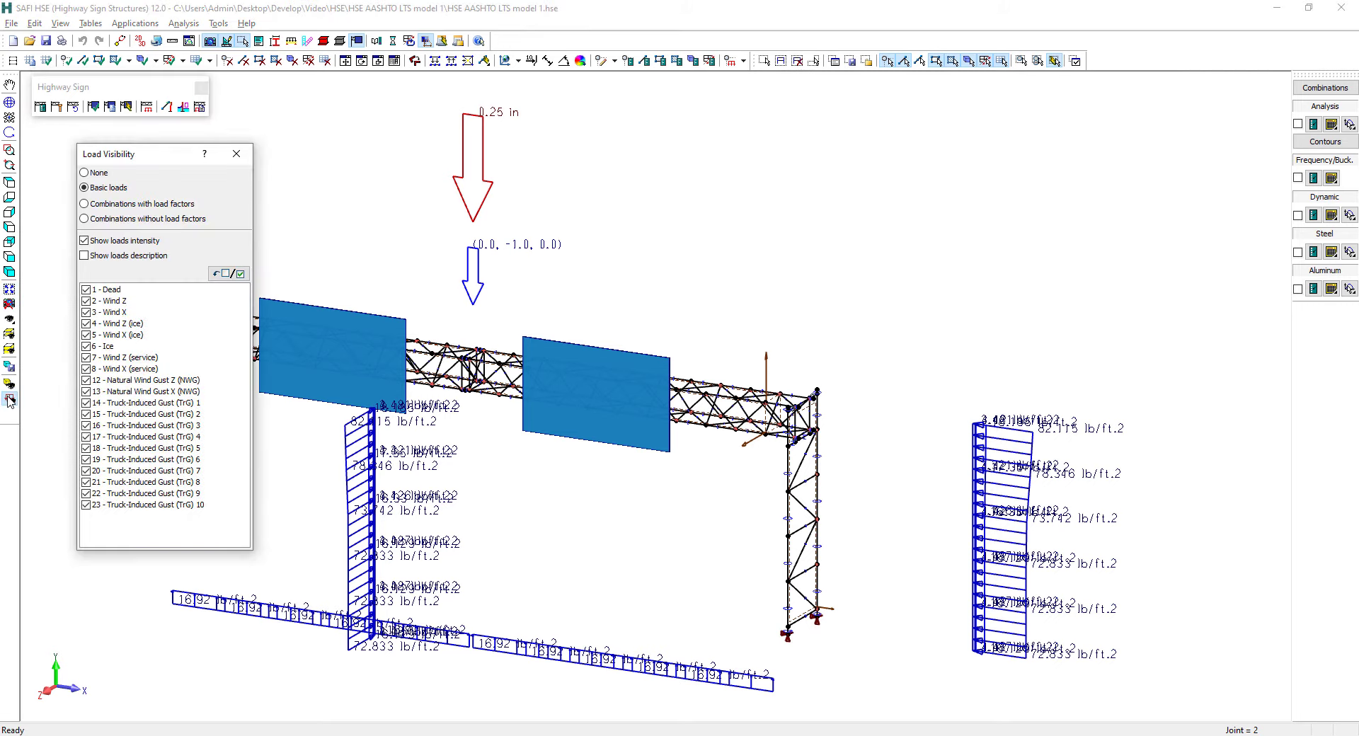
click(232, 274)
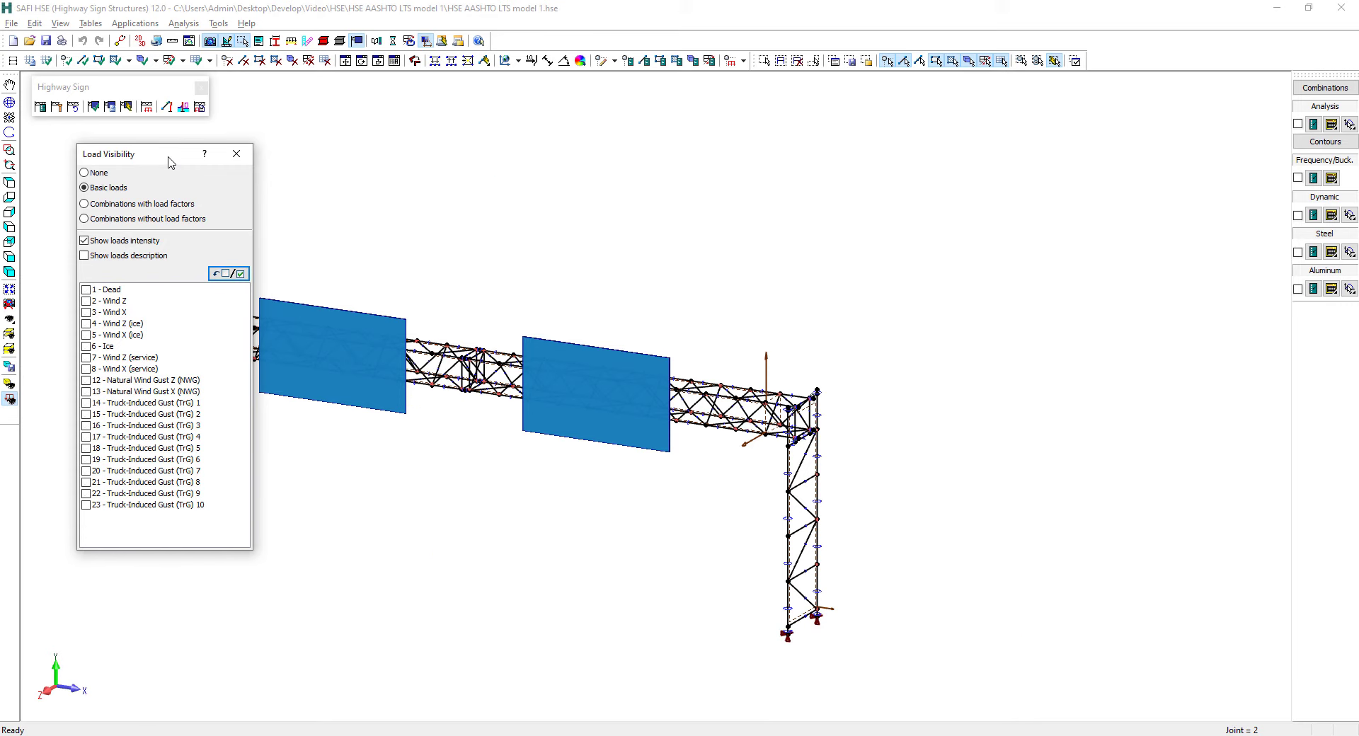
drag(170, 162, 952, 147)
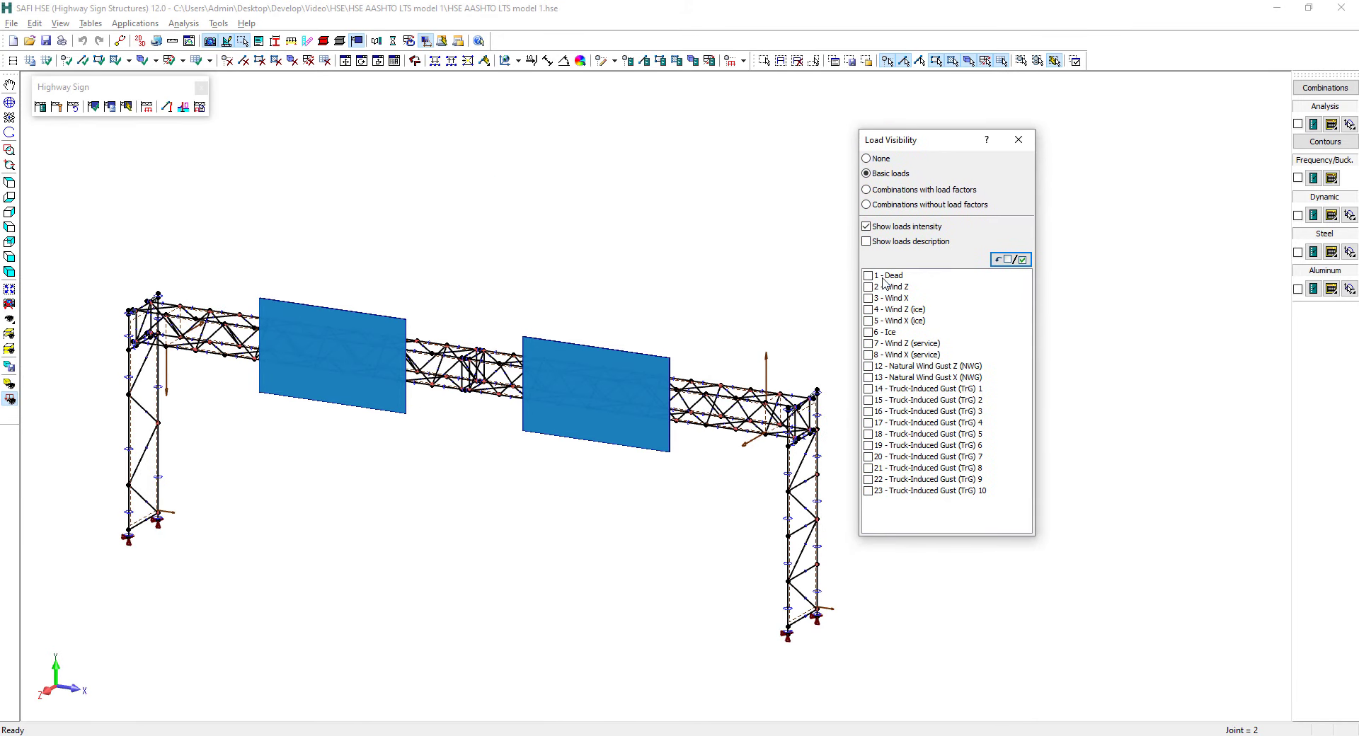
Display the Dead, Wind Z, Wind X and Ice loads one at a time, and go over the service wind entries
click(868, 276)
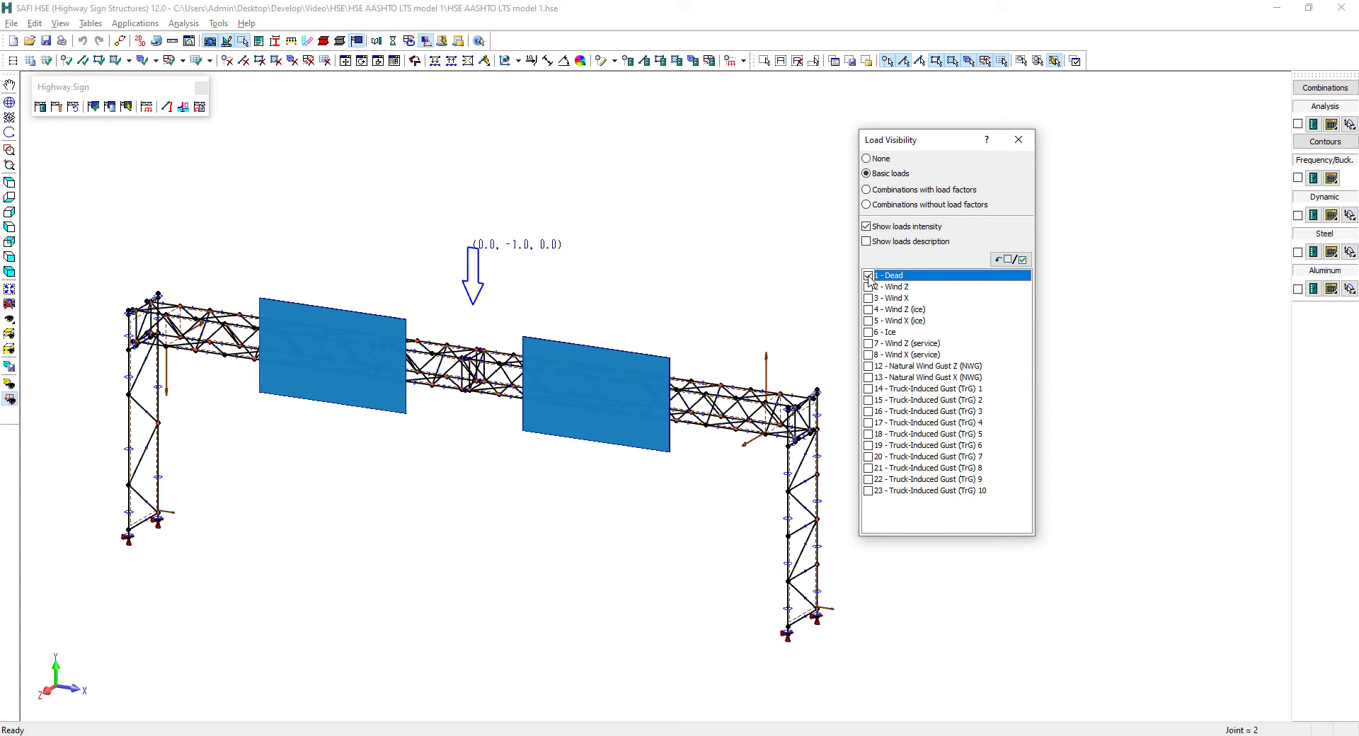
click(869, 276)
click(867, 287)
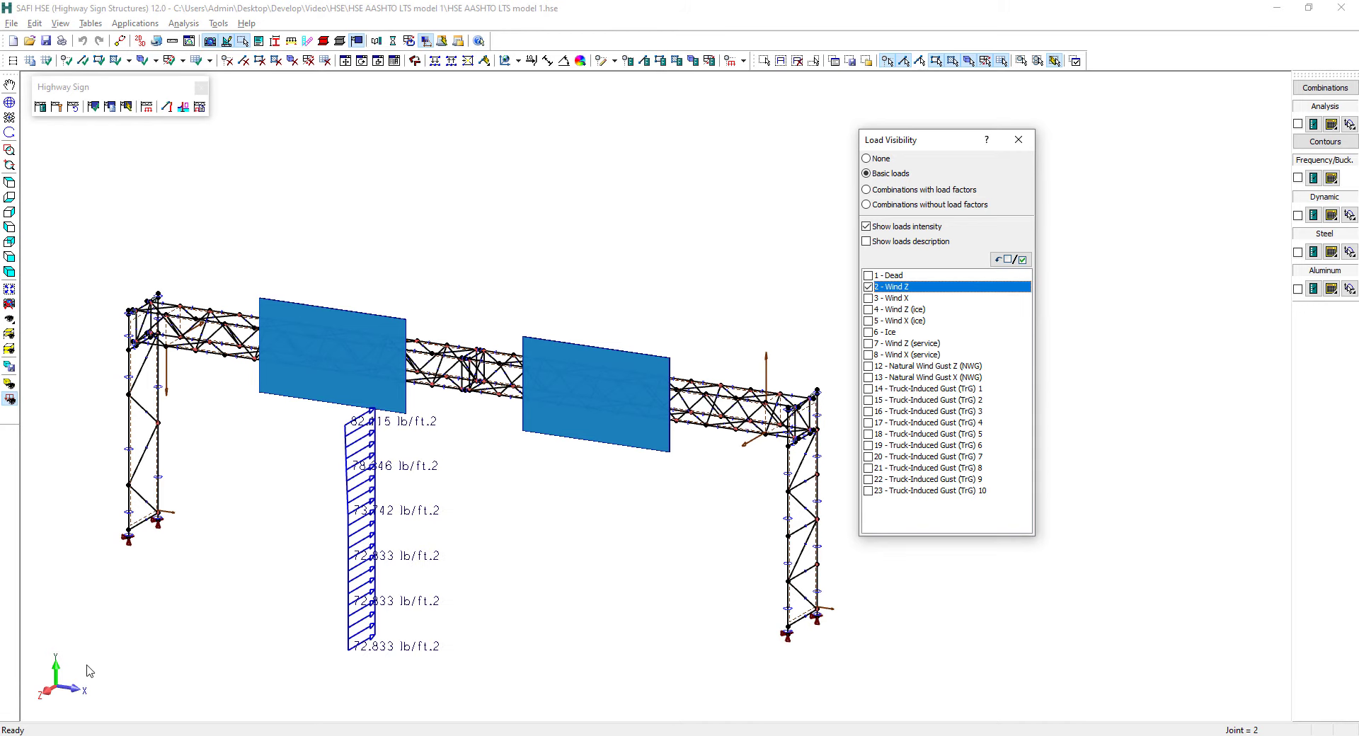
click(867, 287)
click(867, 298)
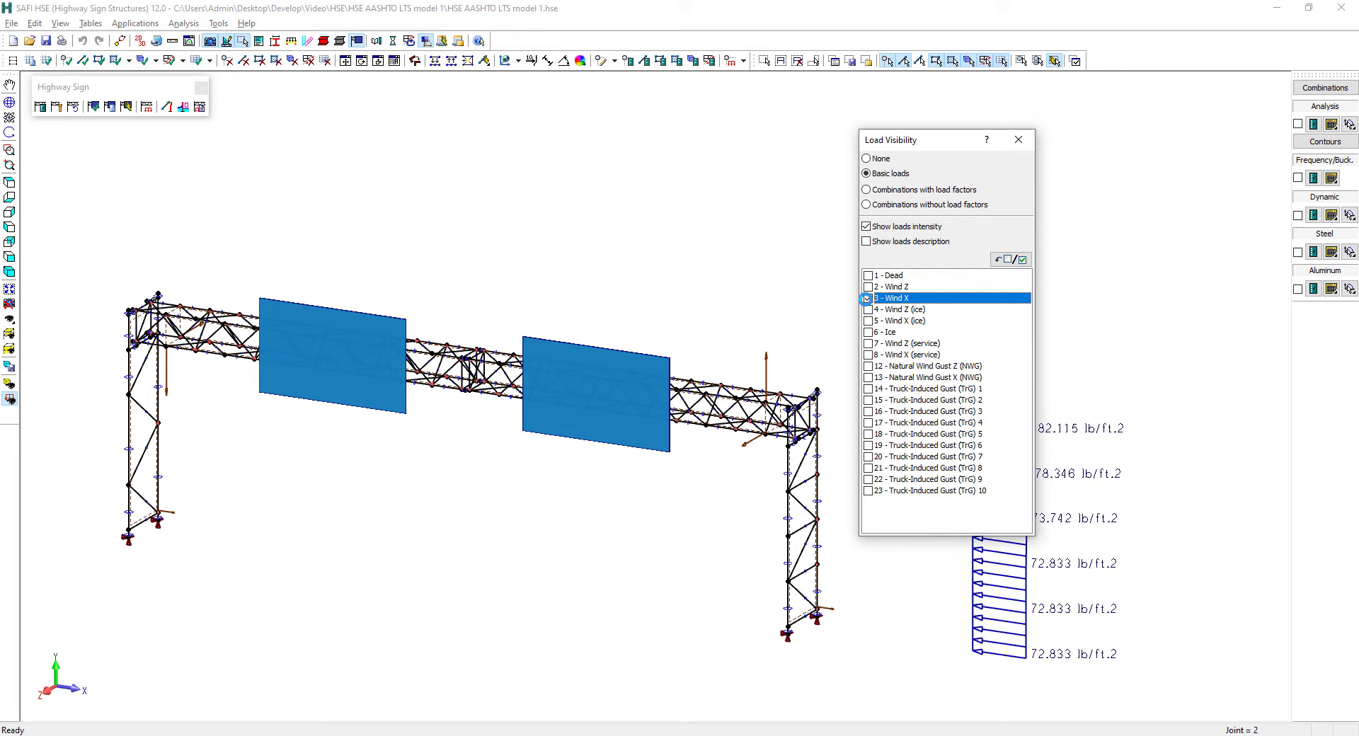
click(867, 298)
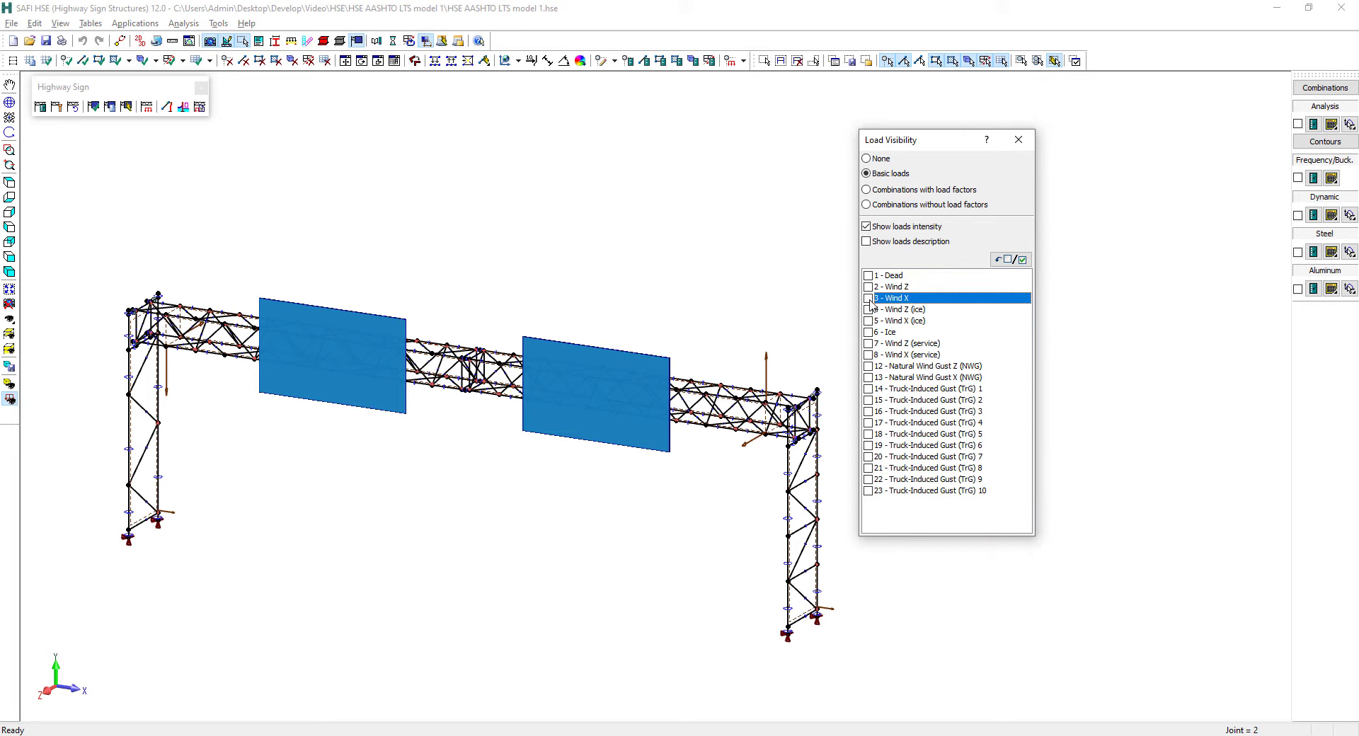
click(869, 333)
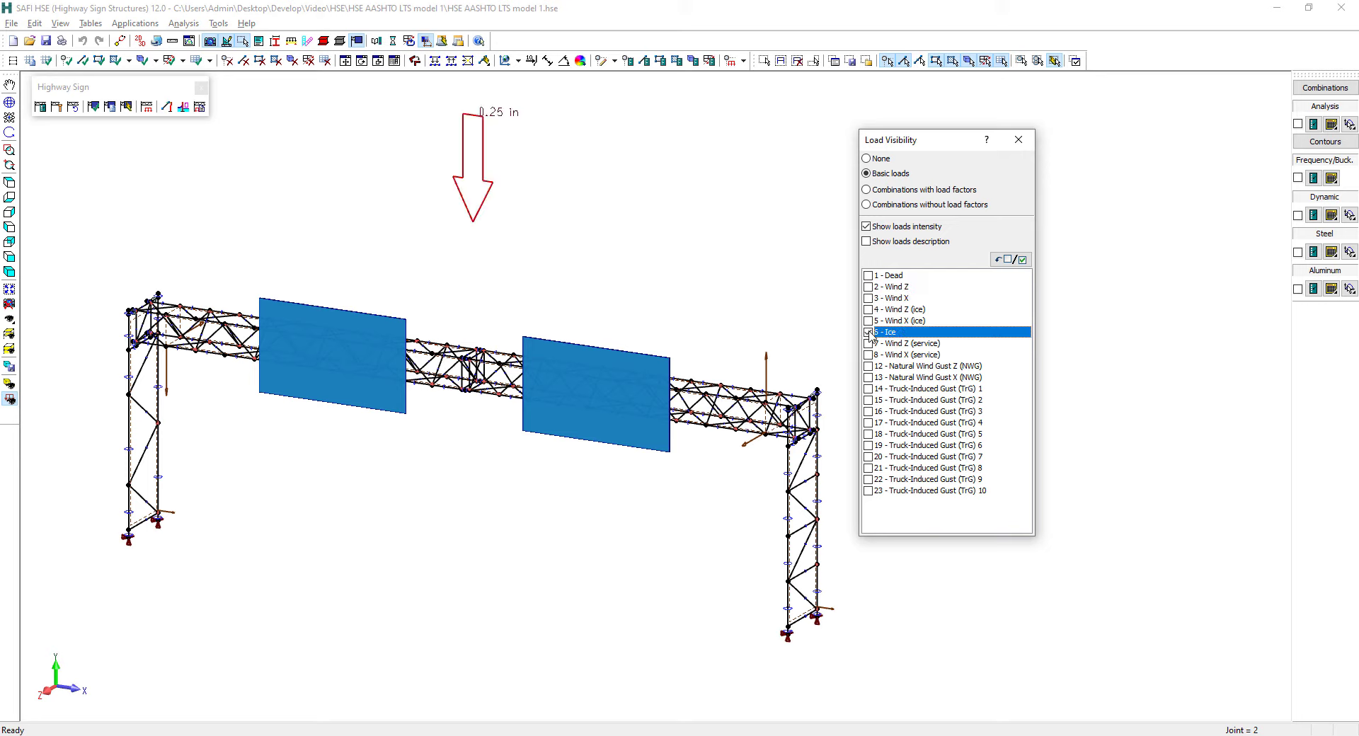
click(869, 333)
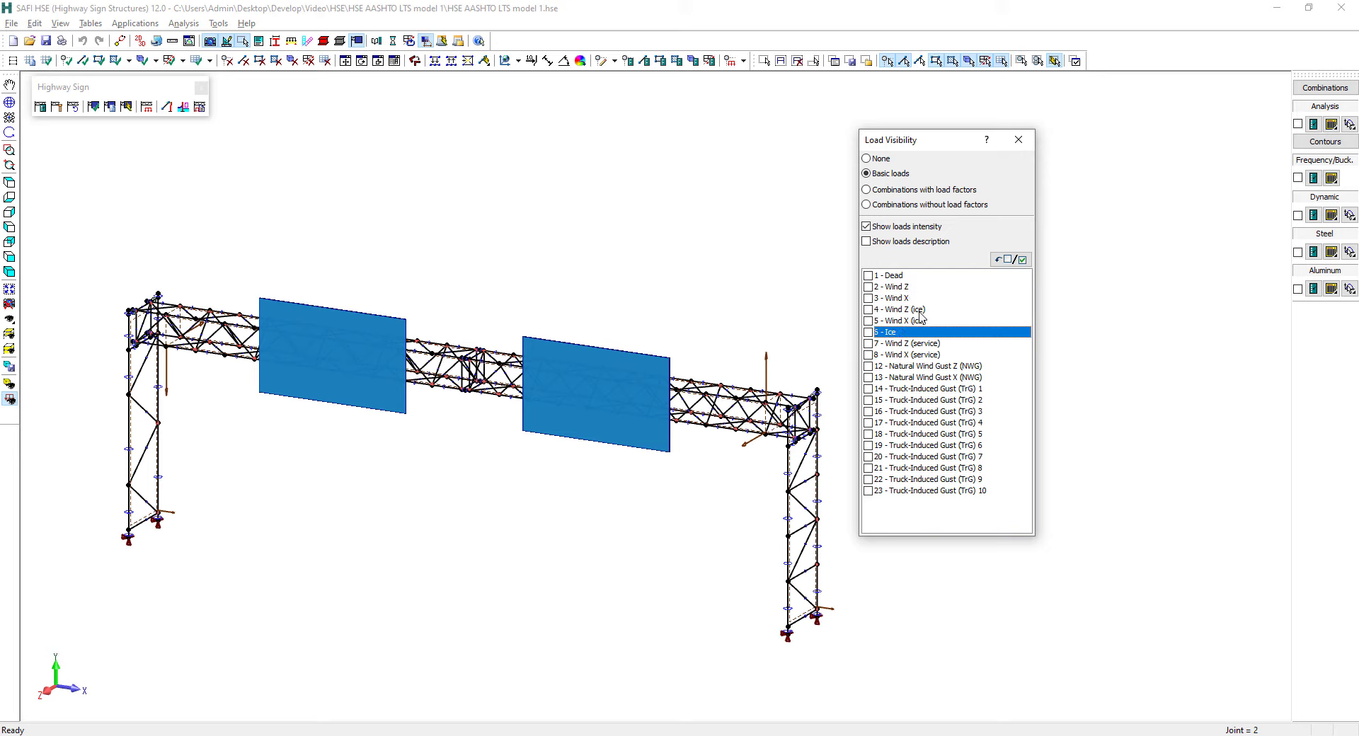
click(918, 343)
click(916, 355)
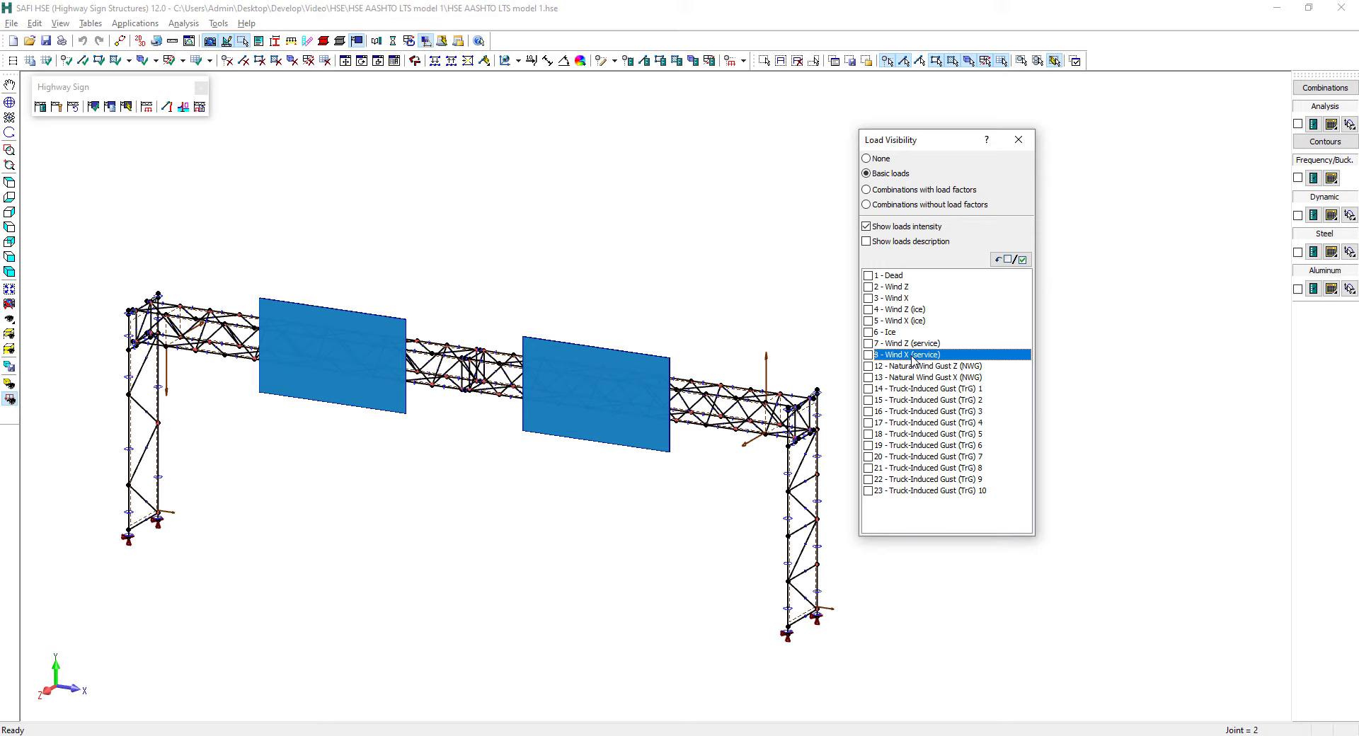
Go over the Wind Z and Wind X ice entries, and display Natural Wind Gust Z and X (NWG) one at a time
click(920, 310)
click(920, 322)
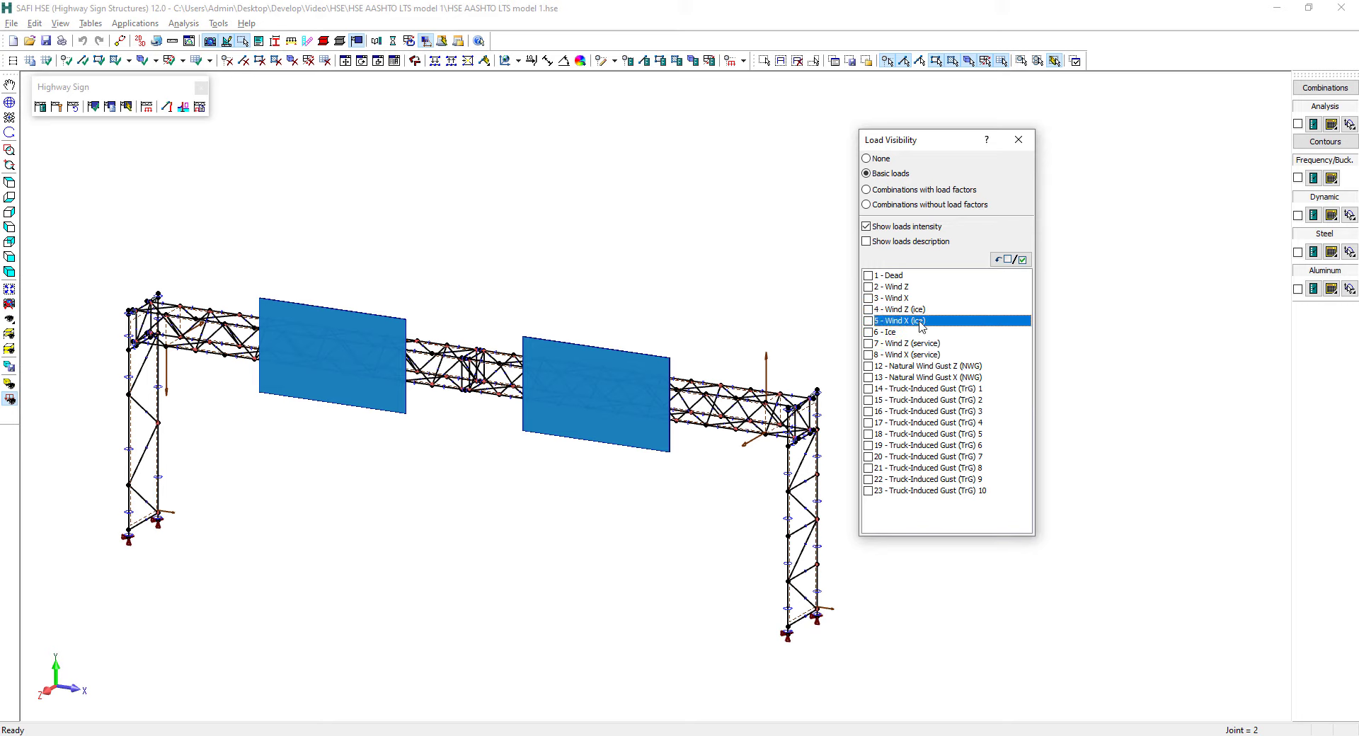
click(867, 366)
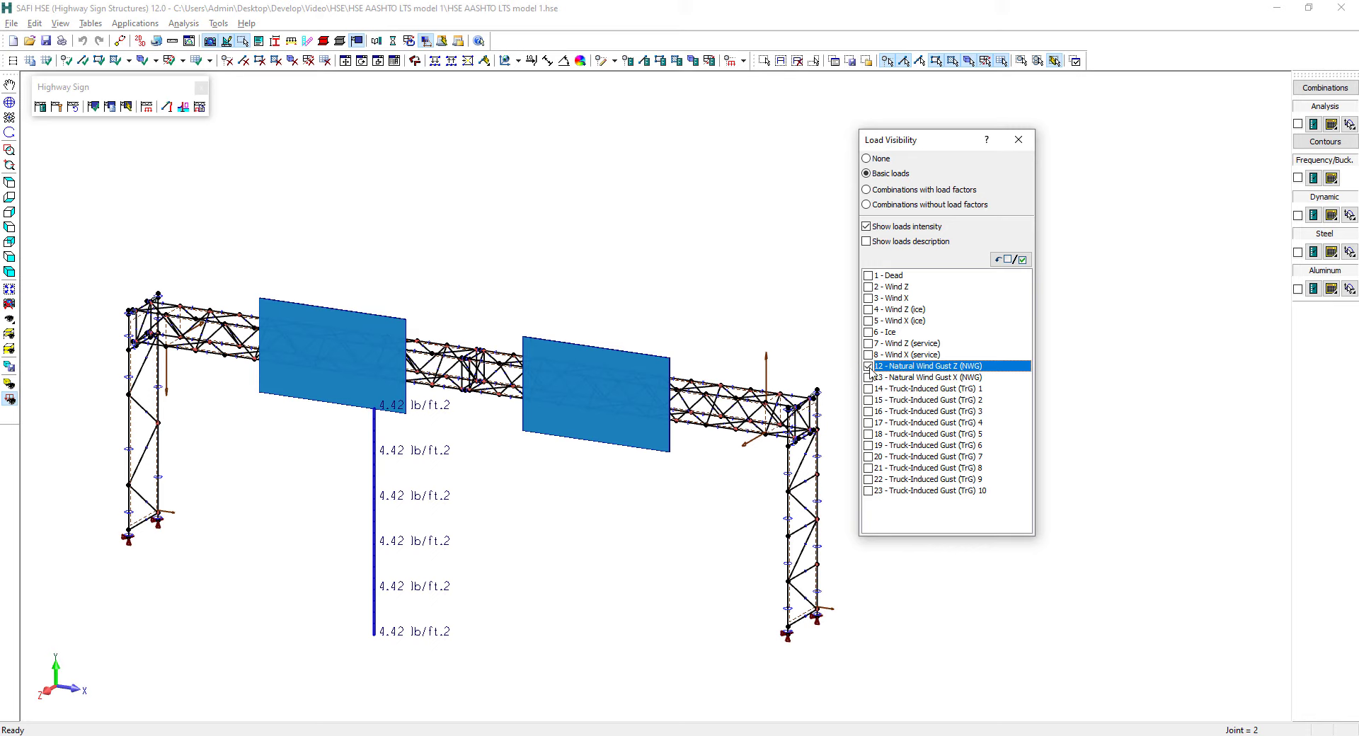
click(868, 367)
click(868, 378)
click(868, 378)
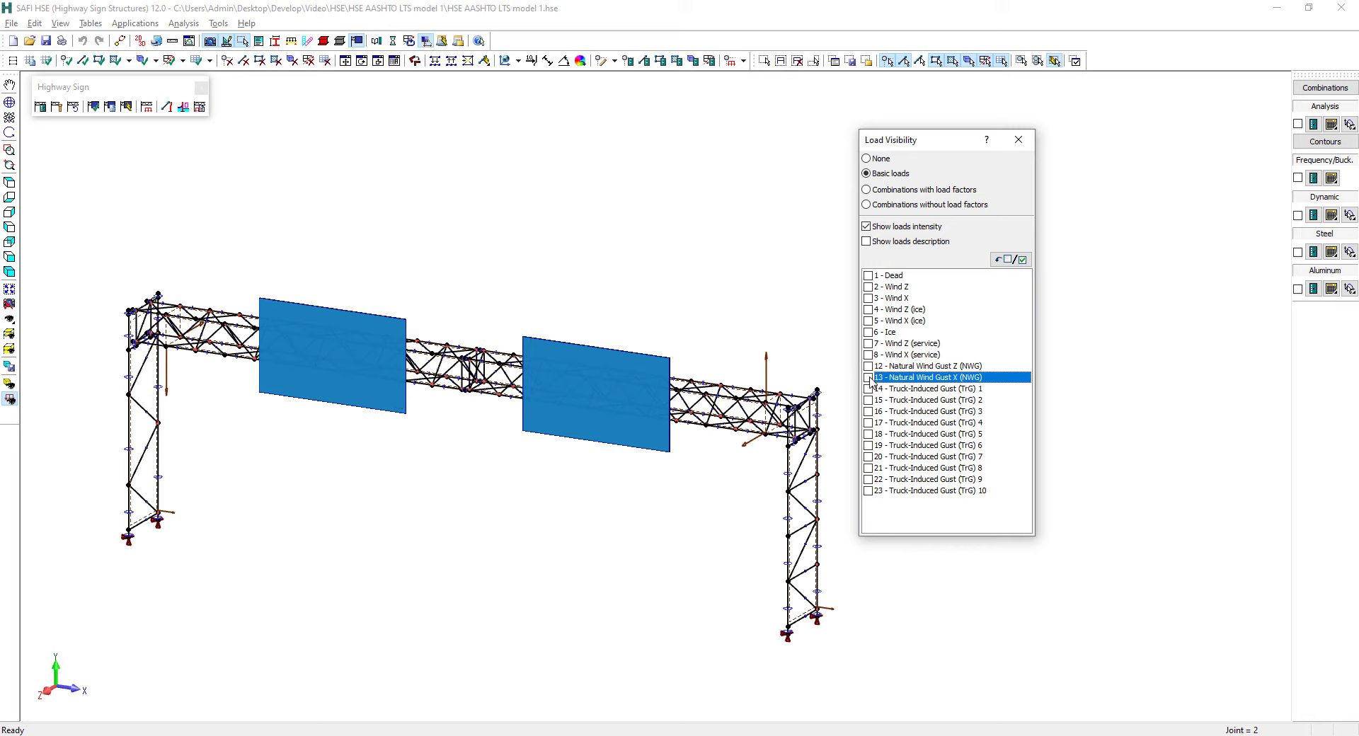
Display Truck-Induced Gust (TrG) loads 1 to 5 one at a time, and set the load visibility to None
click(868, 388)
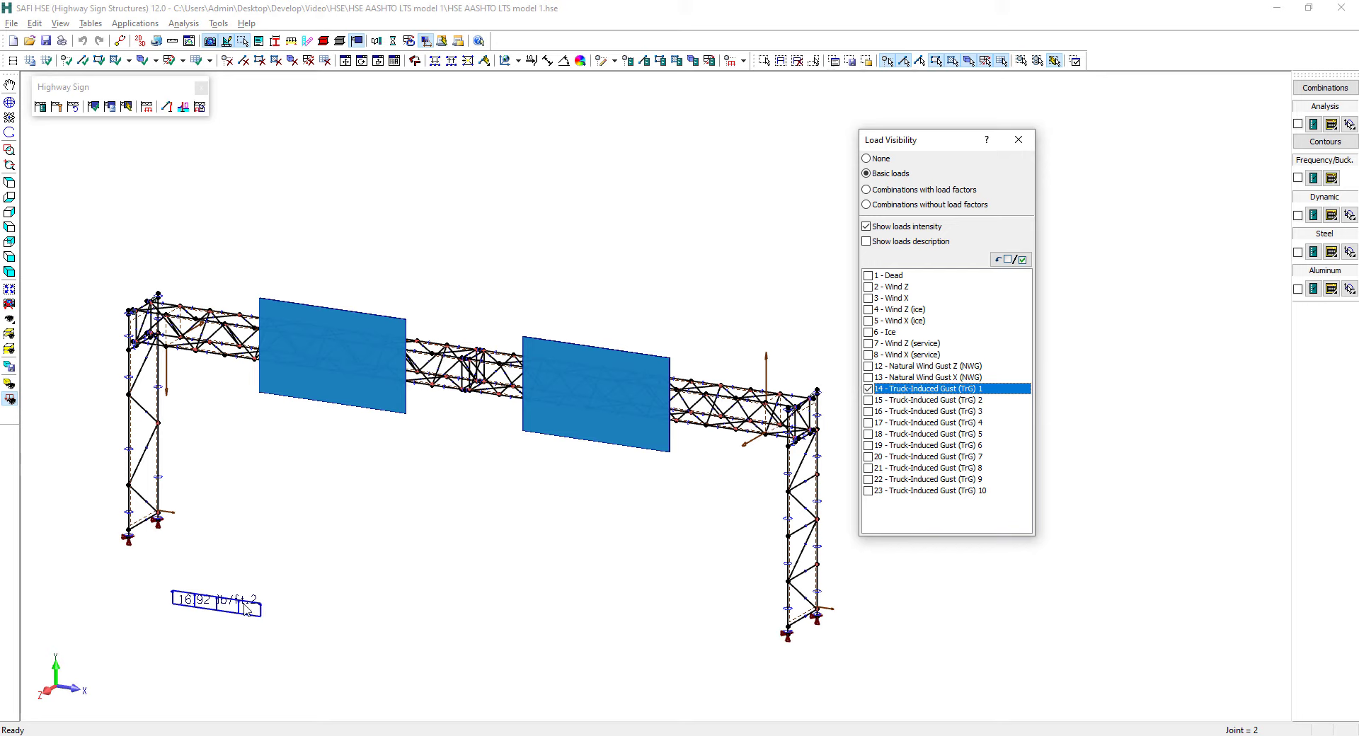
click(868, 389)
click(868, 399)
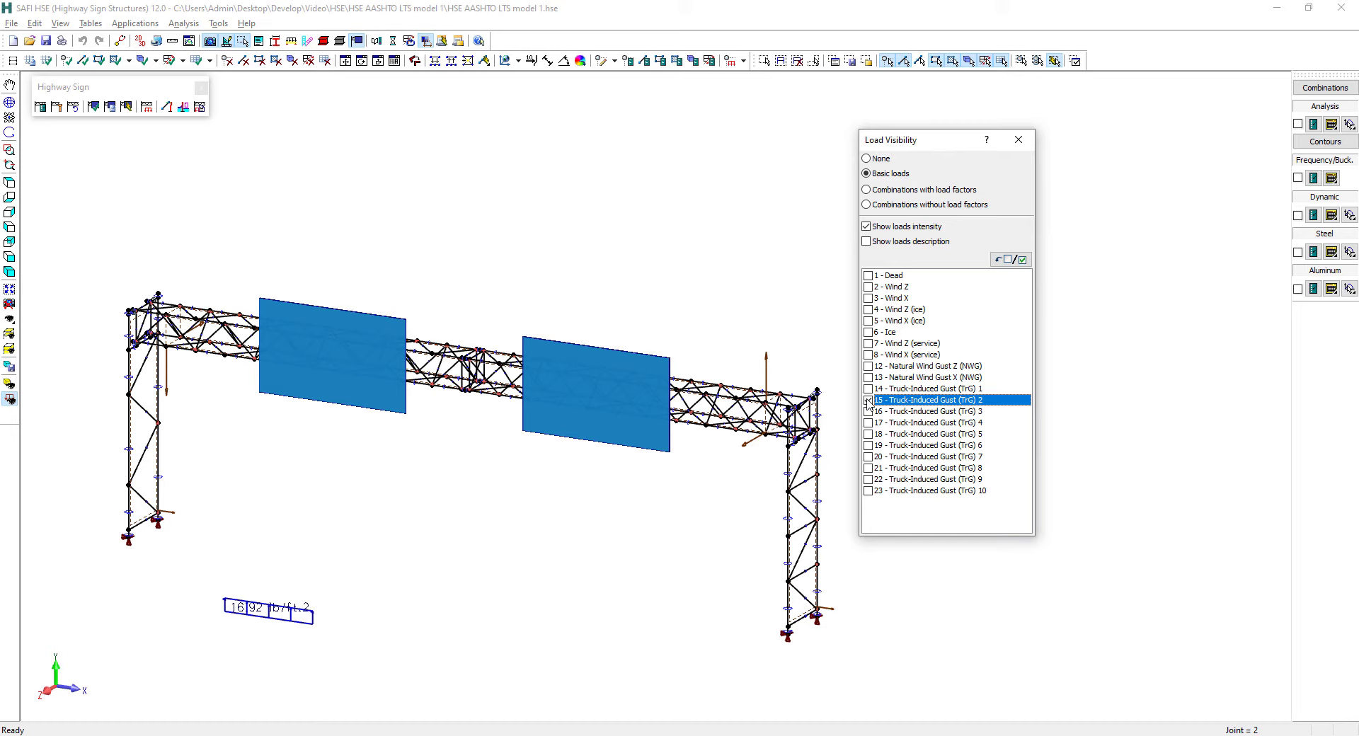
click(868, 400)
click(867, 411)
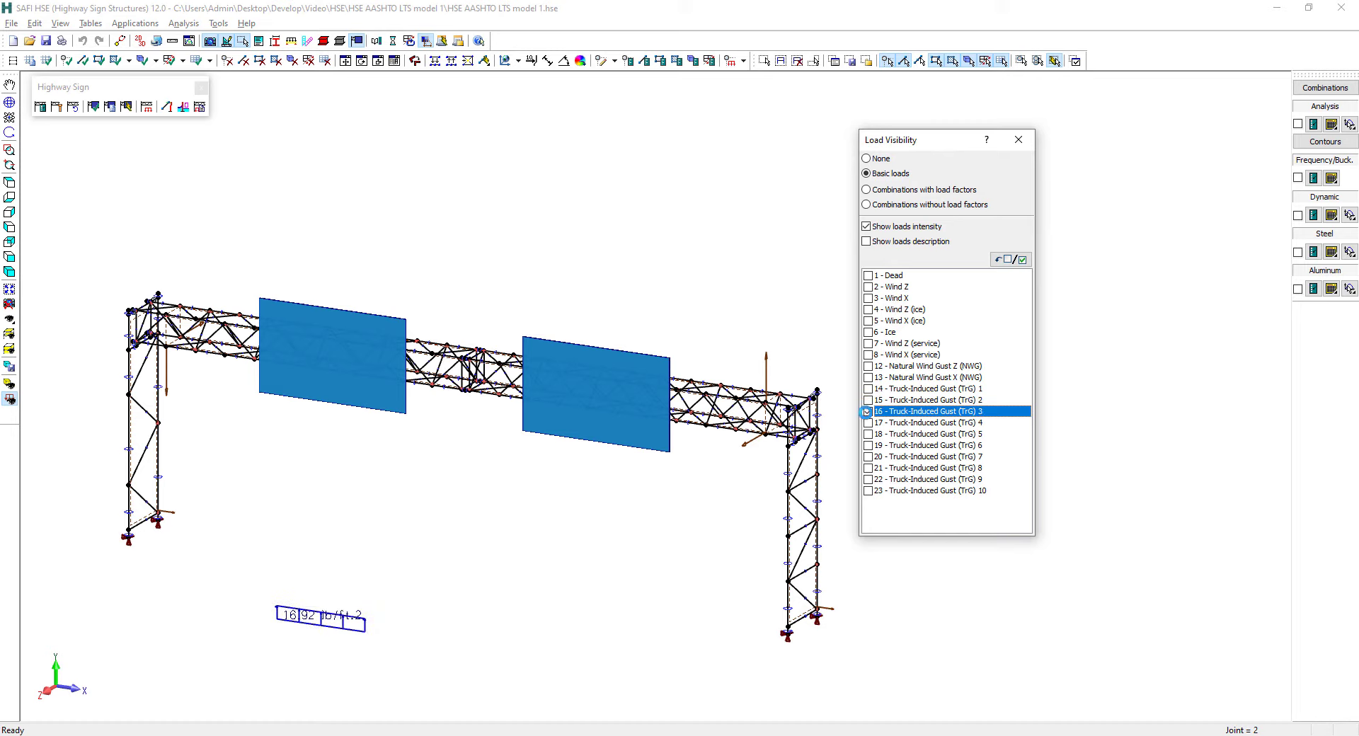
click(867, 411)
click(867, 422)
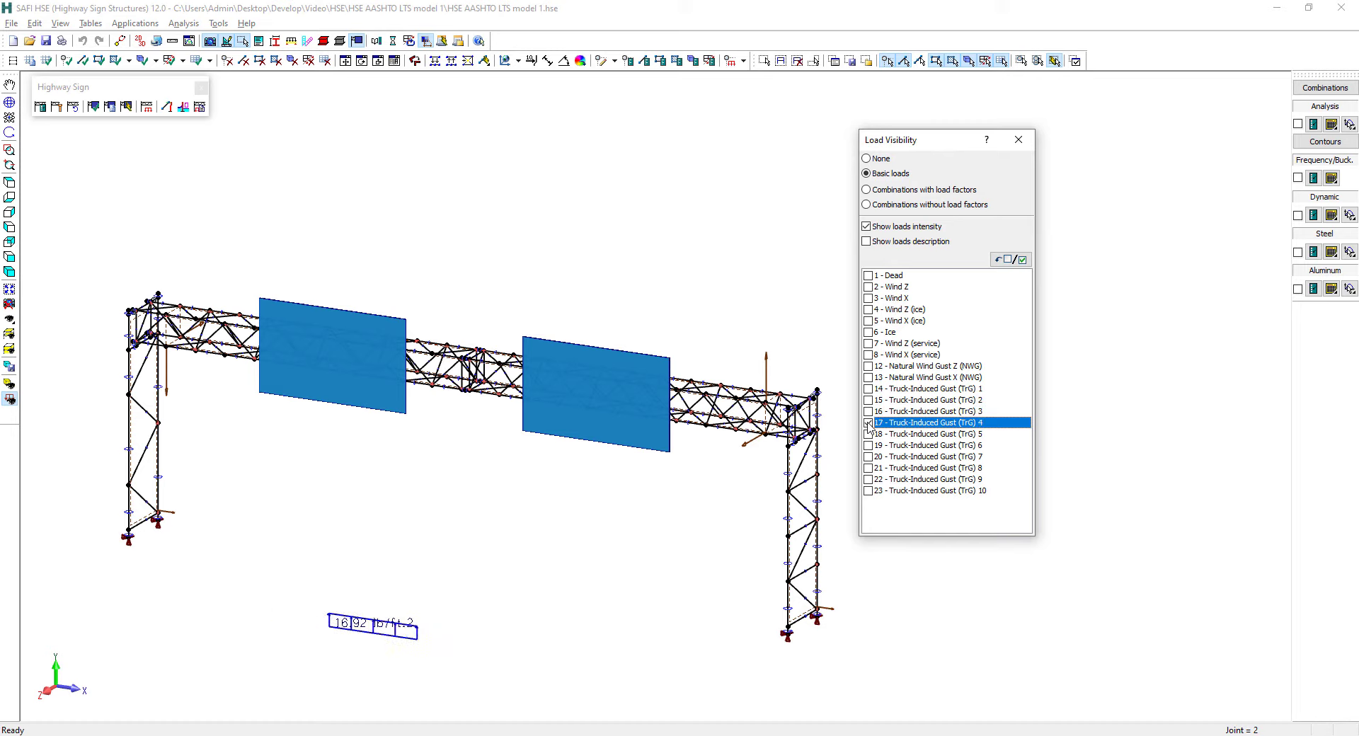
click(868, 422)
click(867, 434)
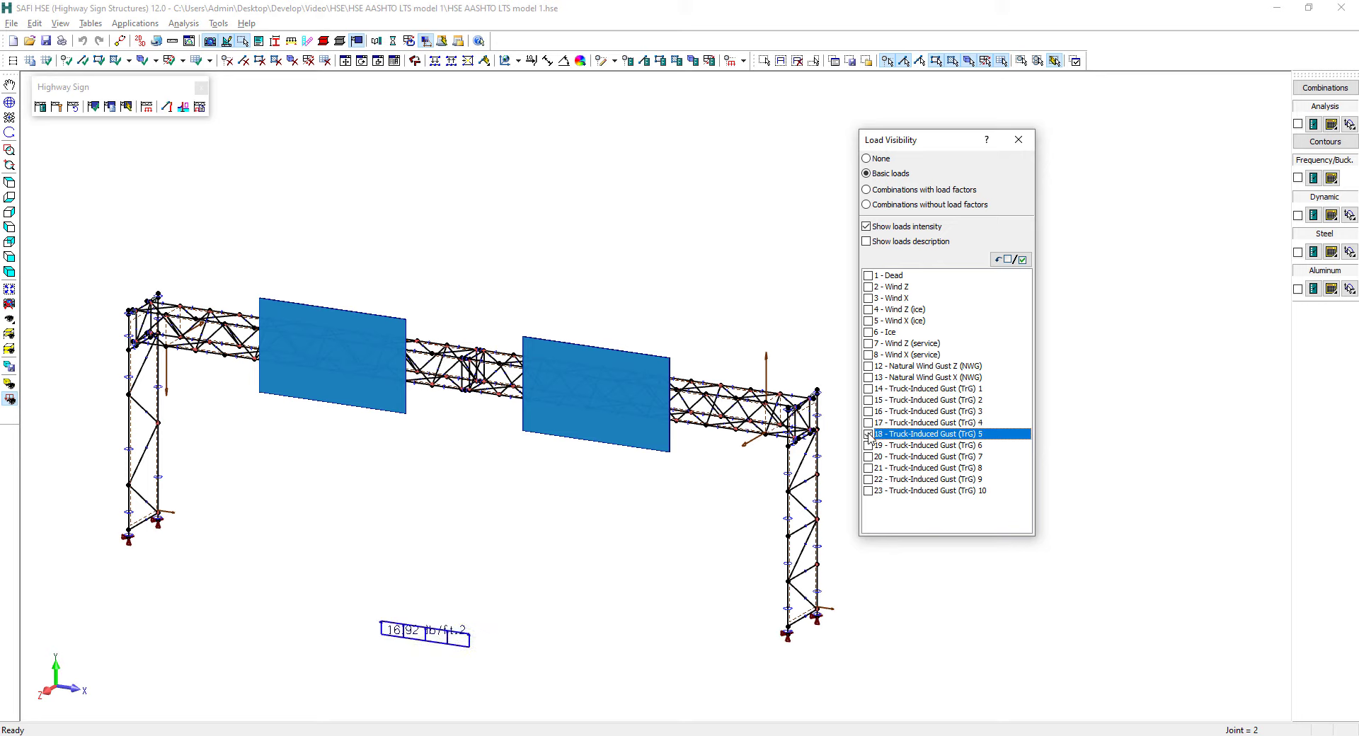
click(869, 434)
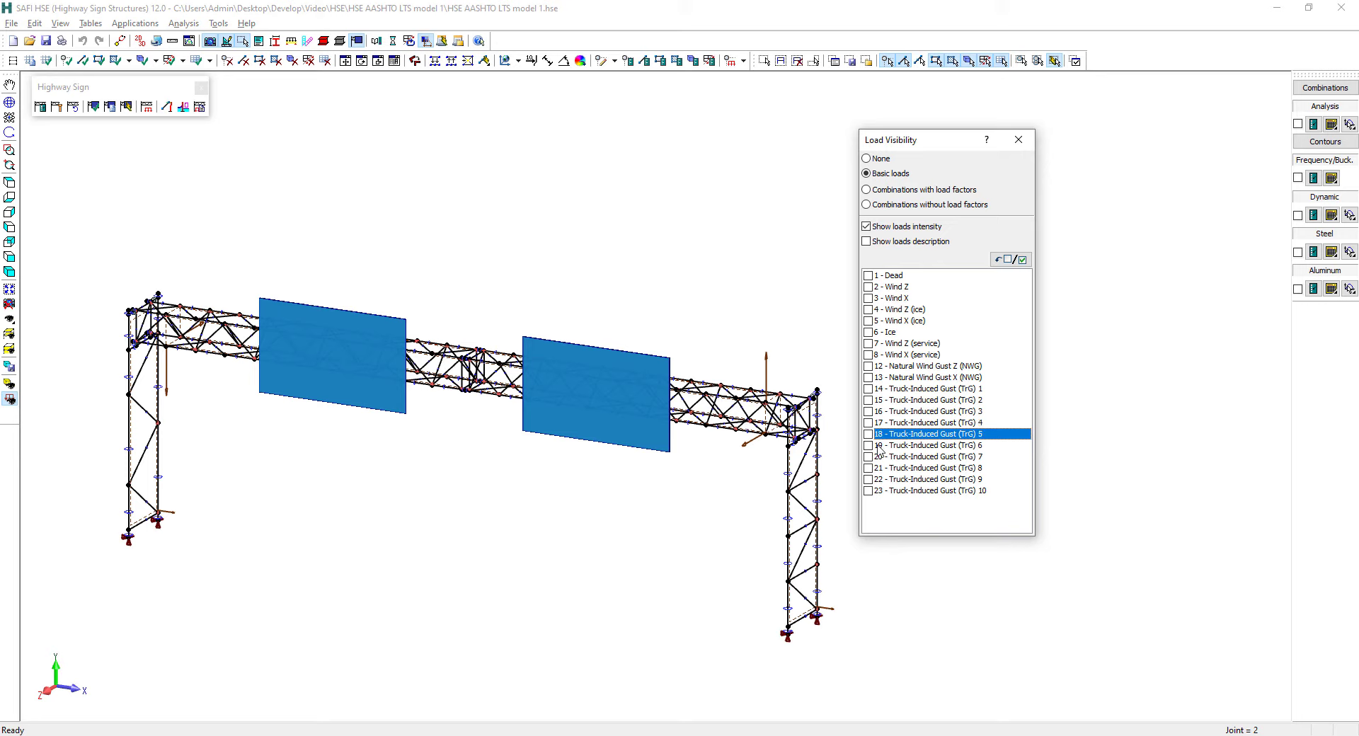
click(878, 160)
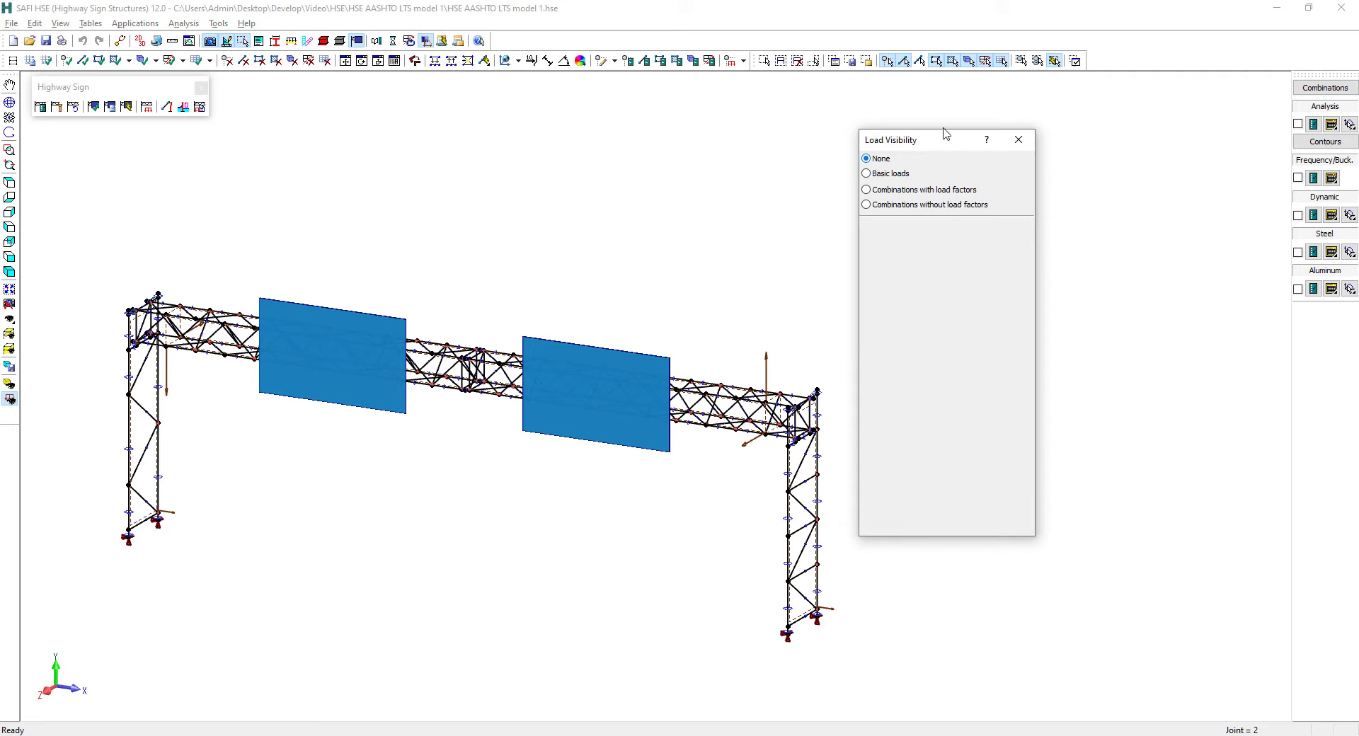
click(1019, 141)
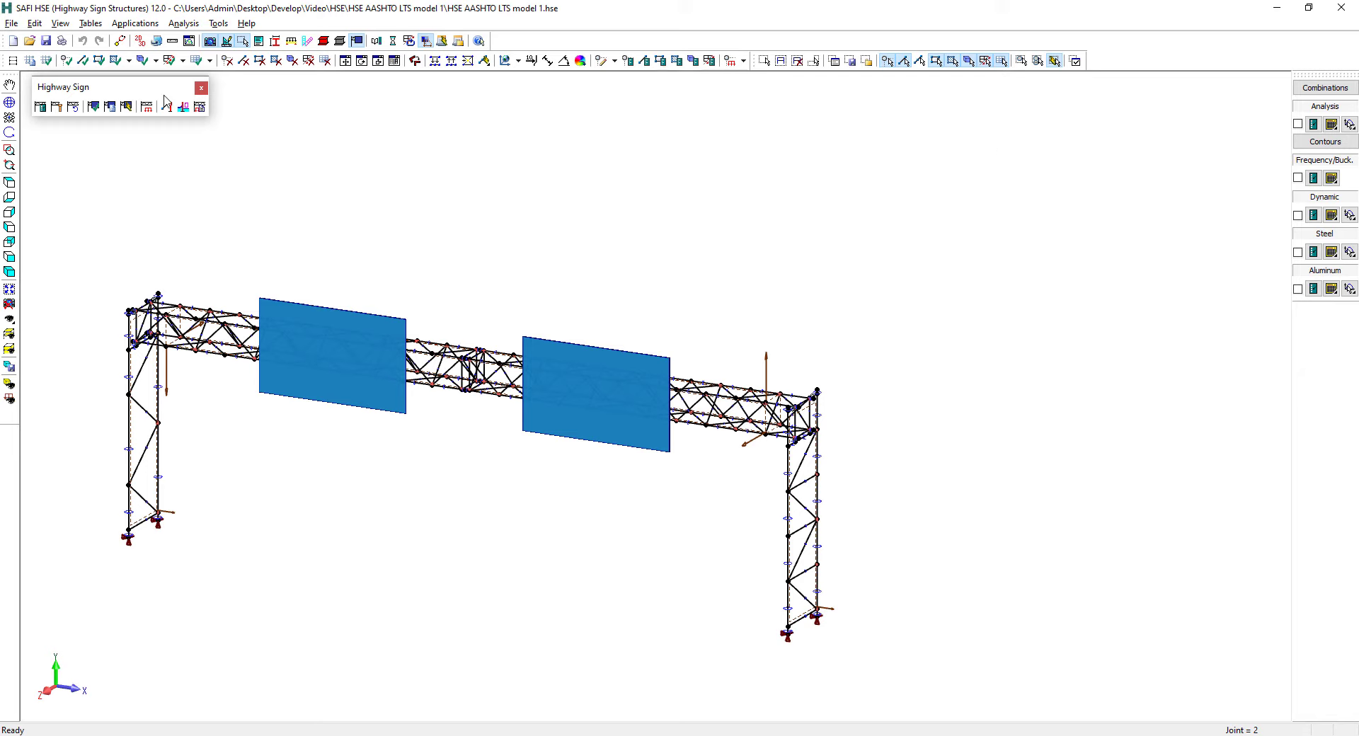
Open the load combinations table and examine the Strength I and Extreme I factors, including the combined 0.75 wind combinations 10 to 17
click(90, 23)
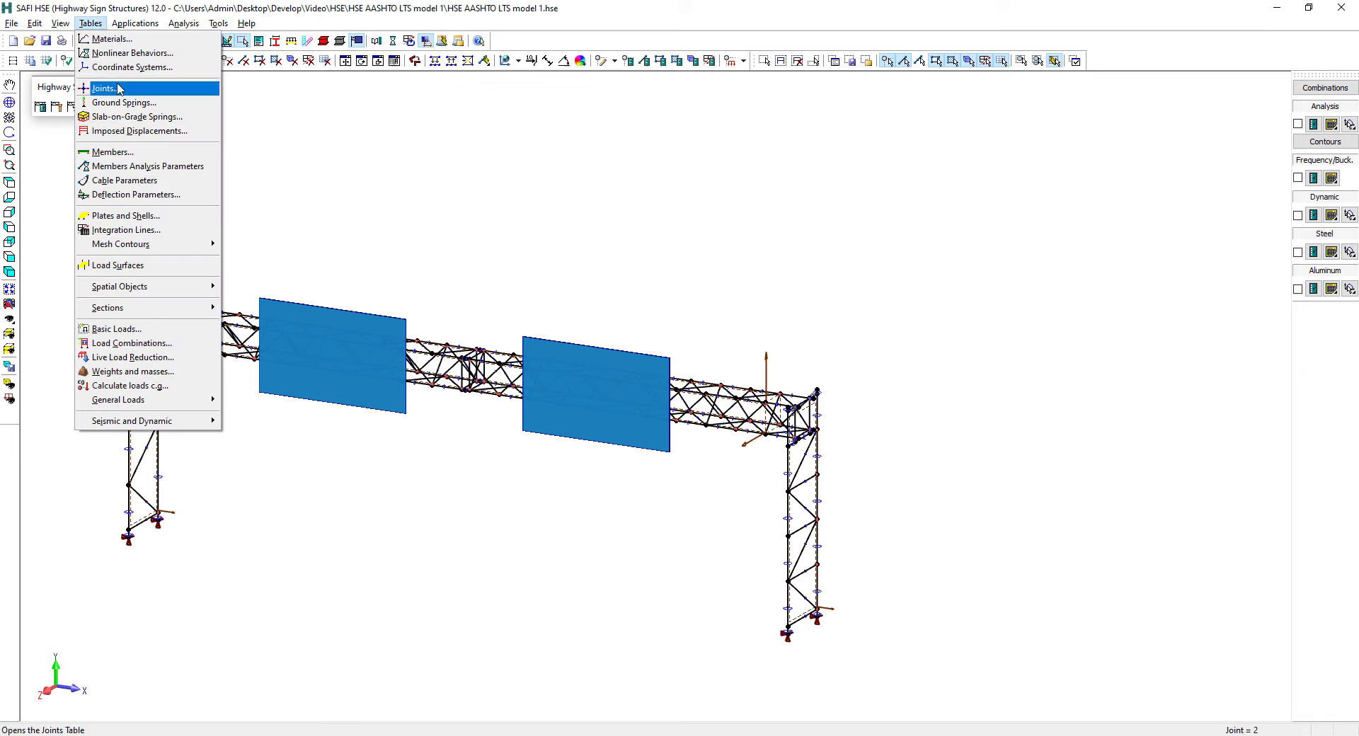
click(139, 344)
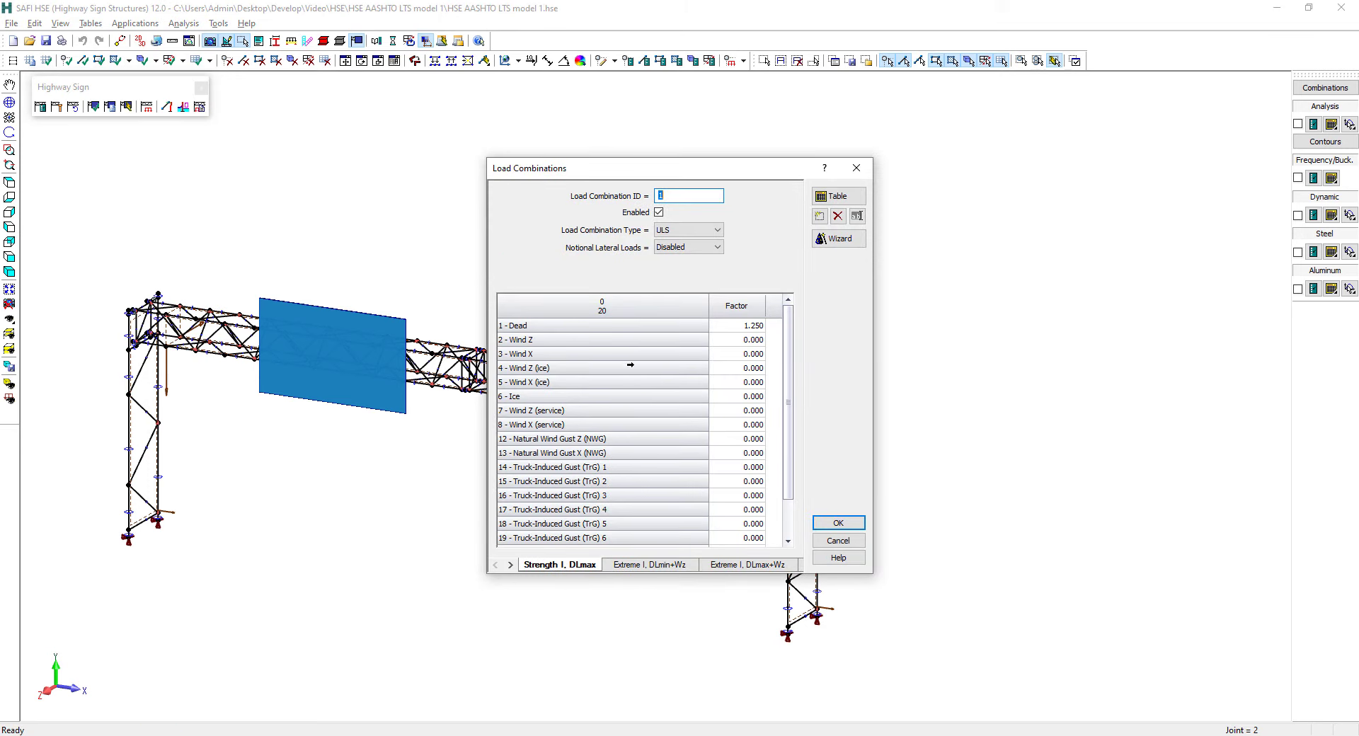
click(830, 199)
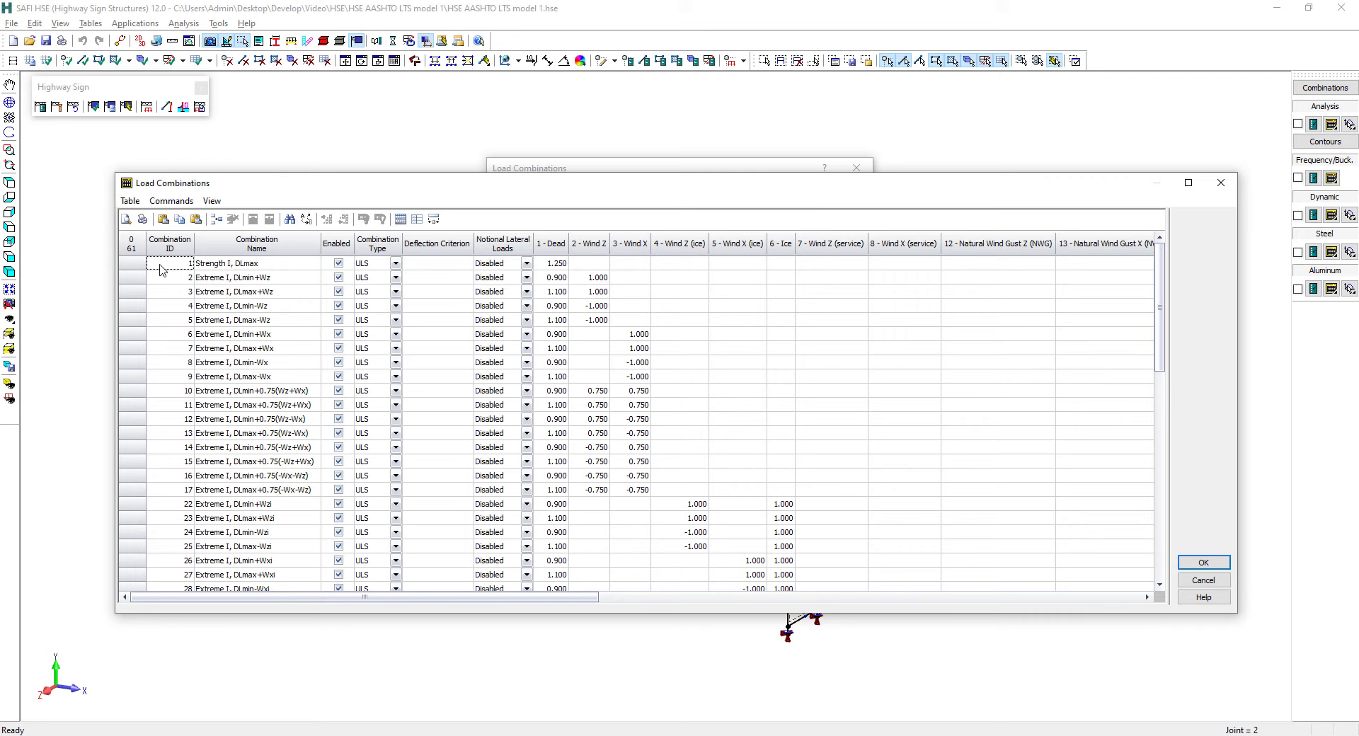
click(128, 266)
click(129, 267)
click(558, 291)
click(559, 278)
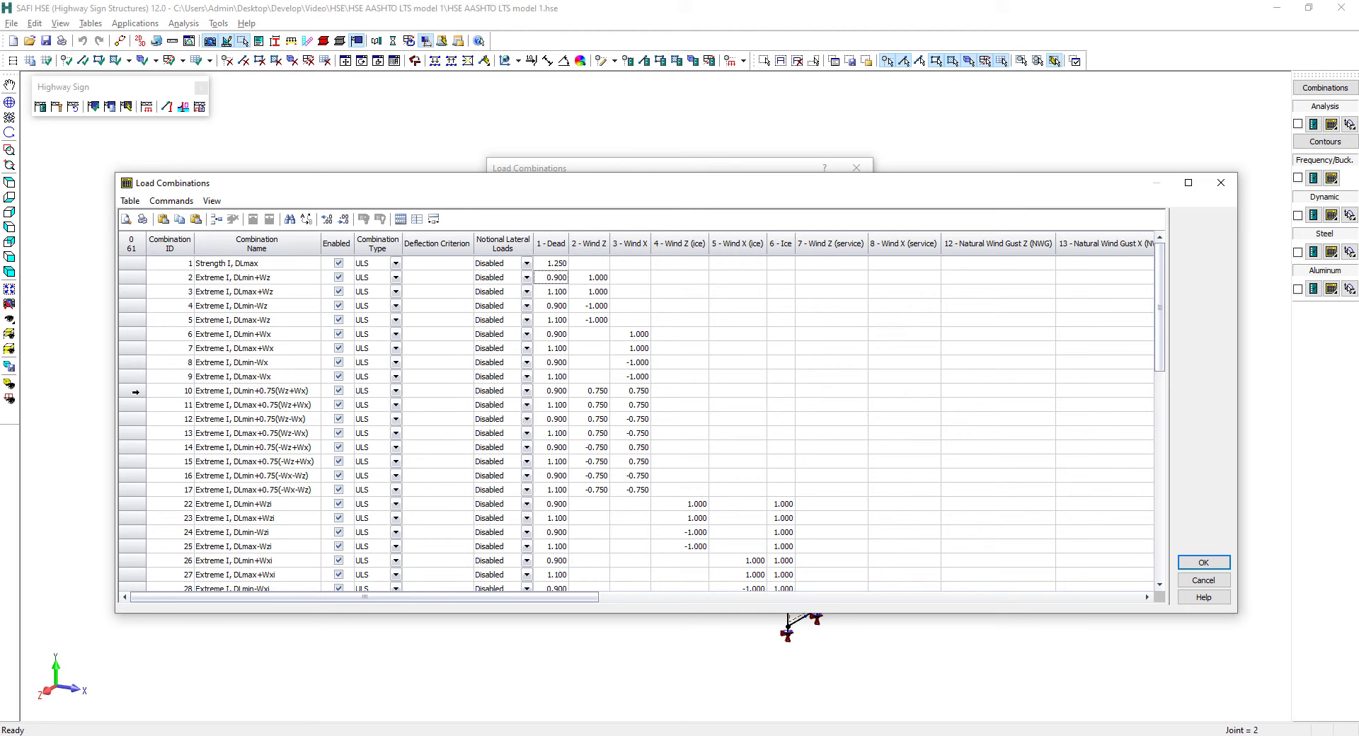
drag(135, 391, 138, 495)
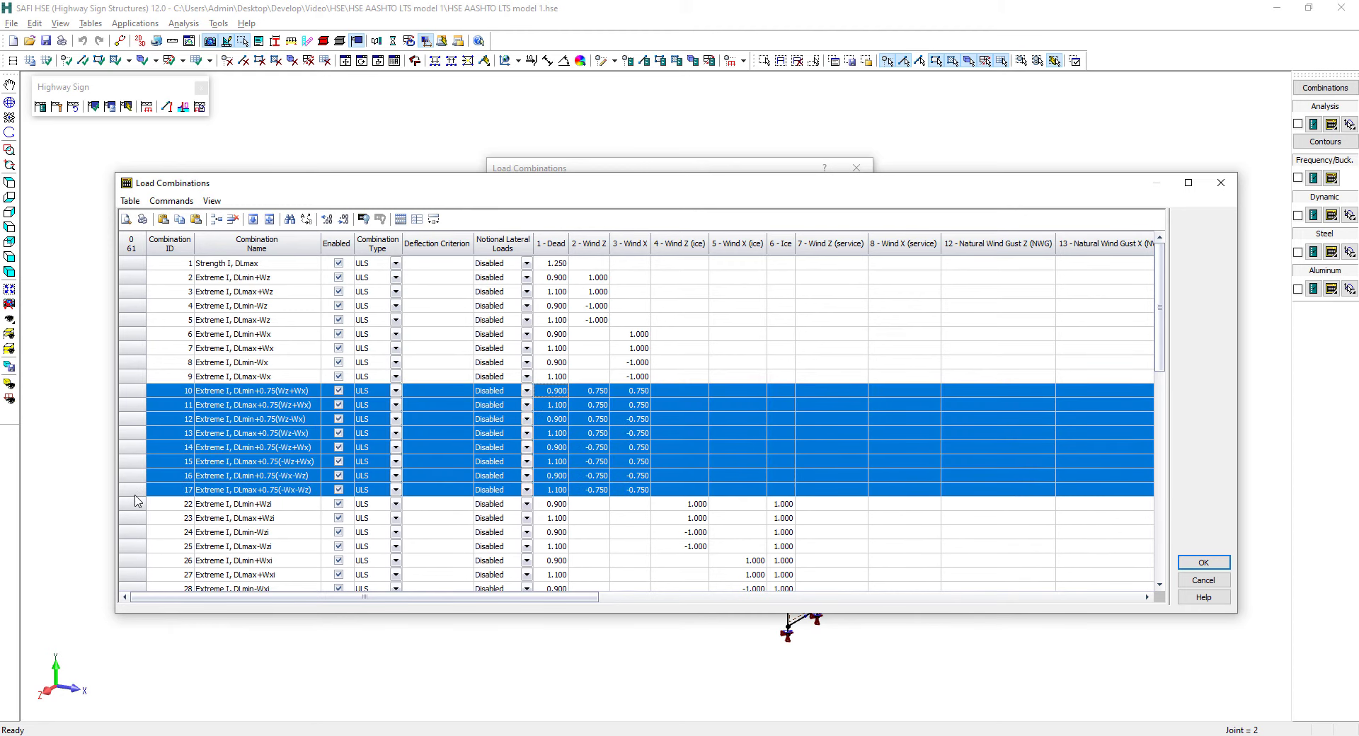
drag(133, 392, 136, 497)
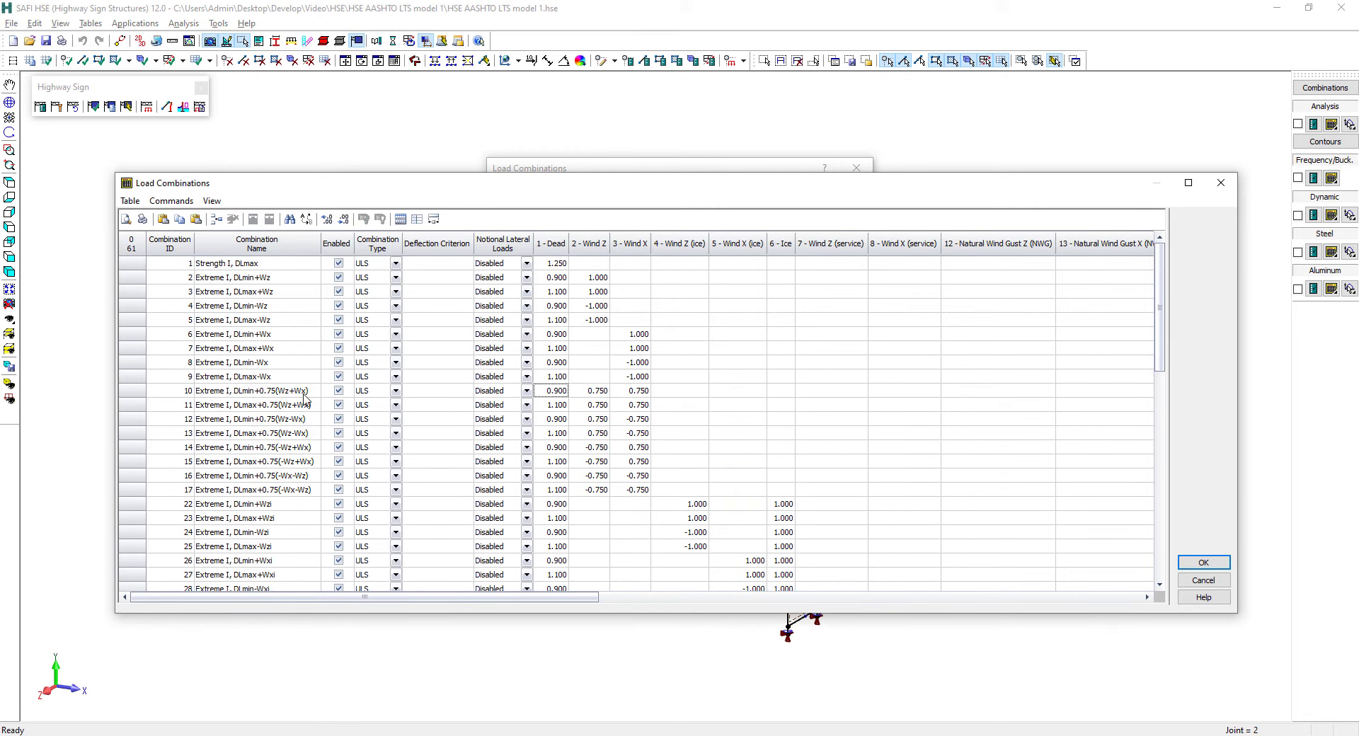
Examine the Service and Fatigue I combinations, including the type assigned to combination 402, and close the load combinations
scroll(304, 401, down, 9)
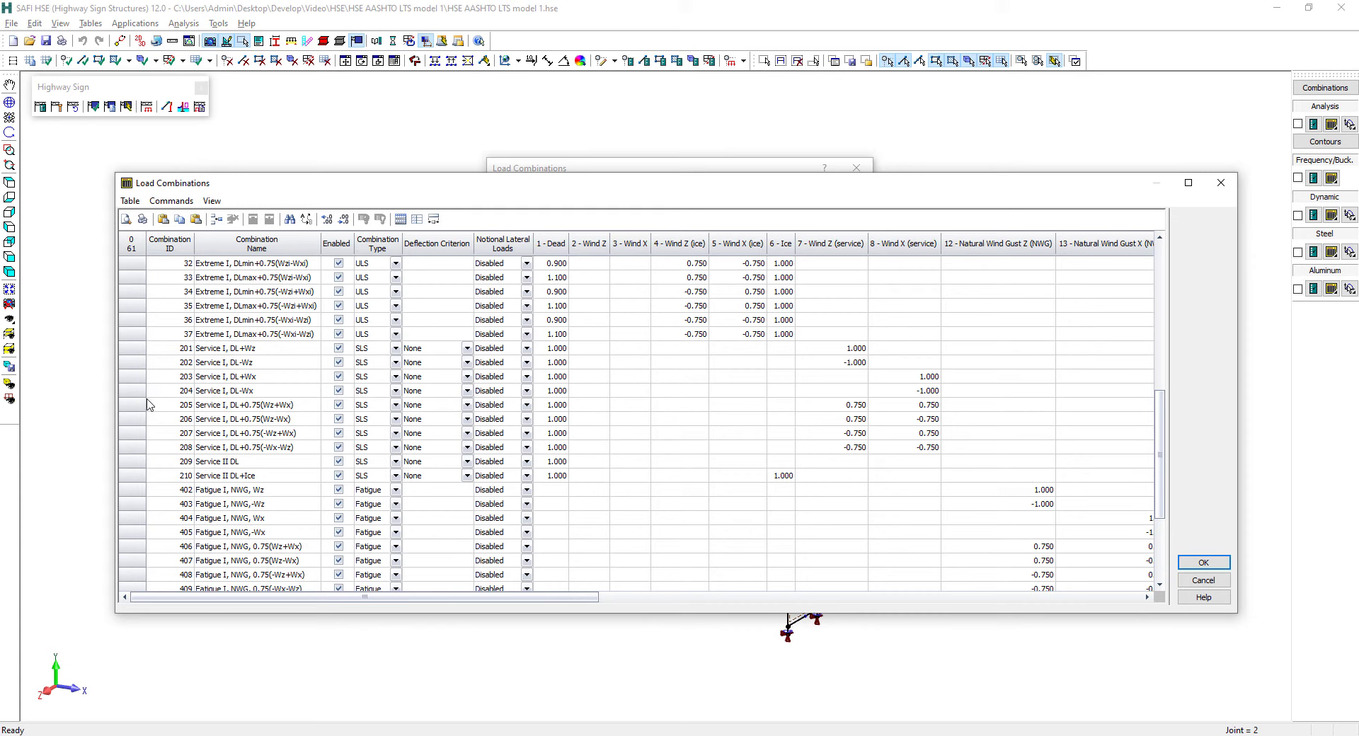
scroll(226, 409, down, 3)
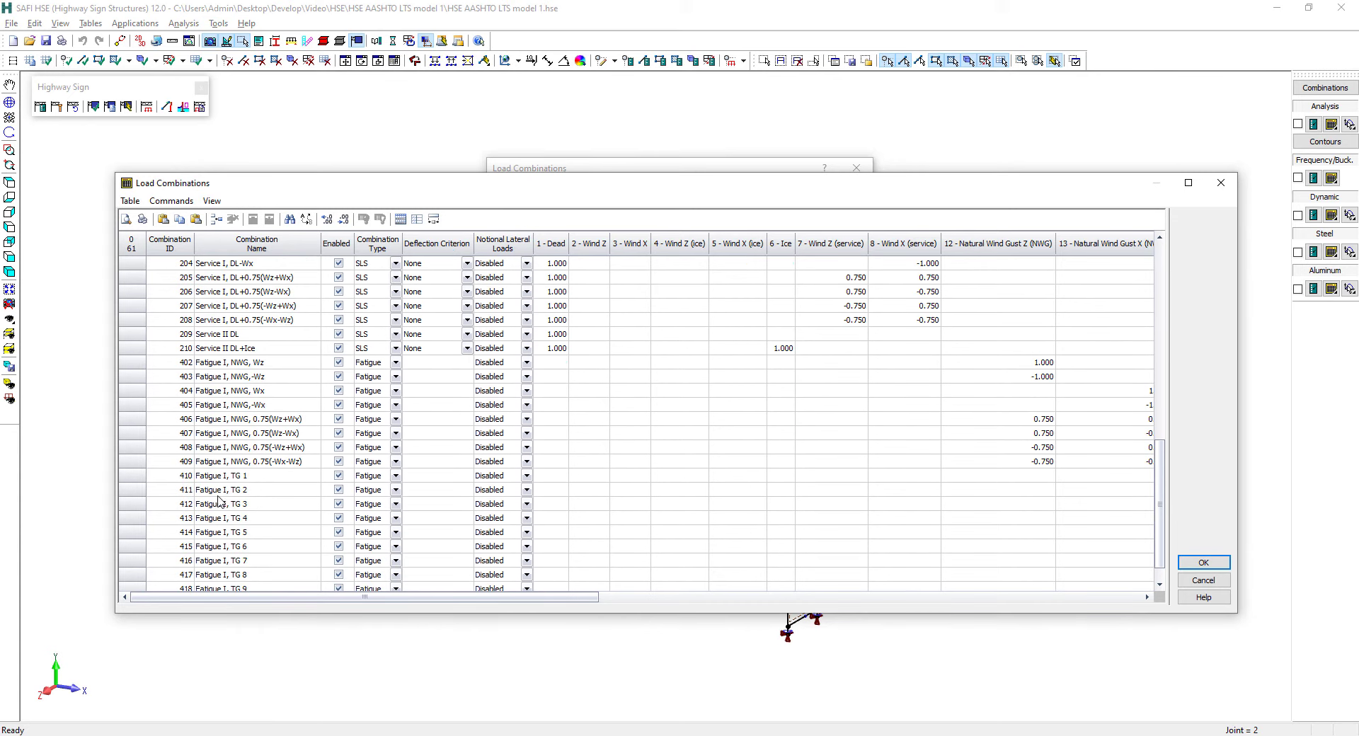
click(260, 365)
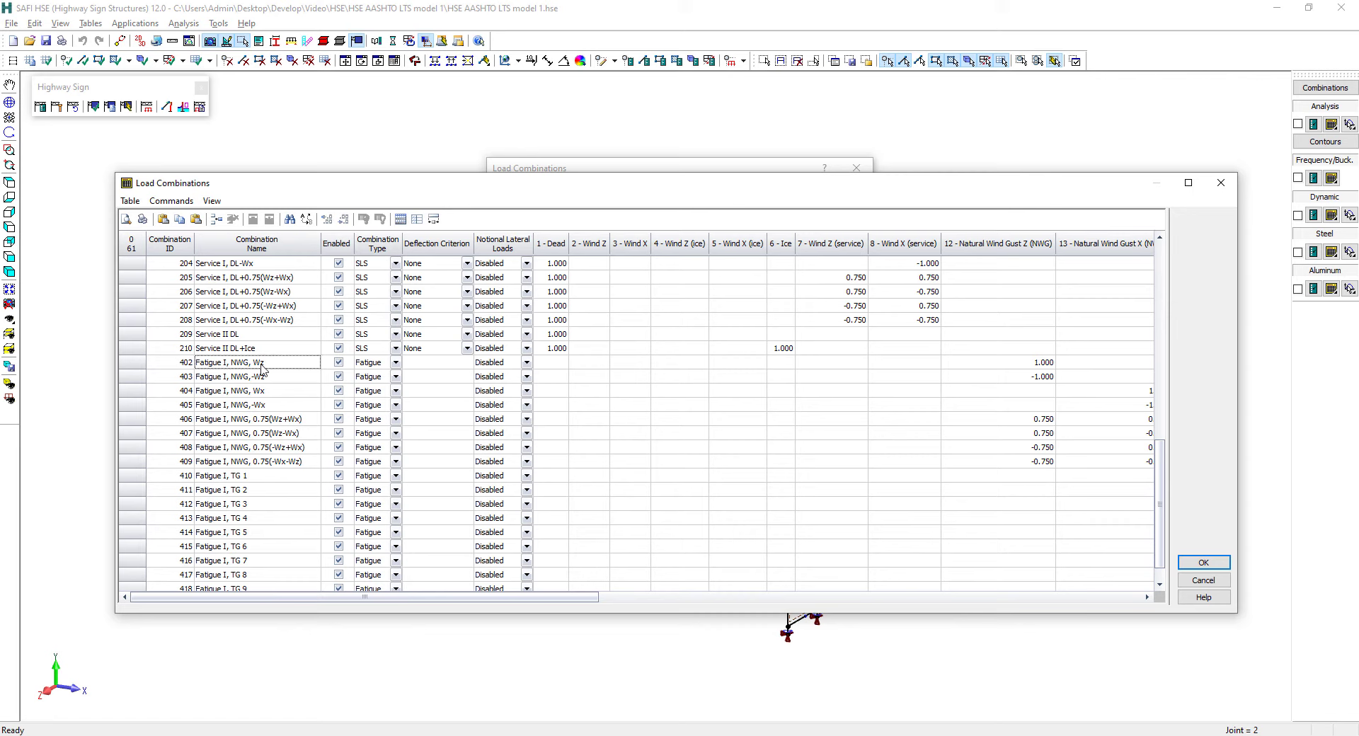
click(381, 369)
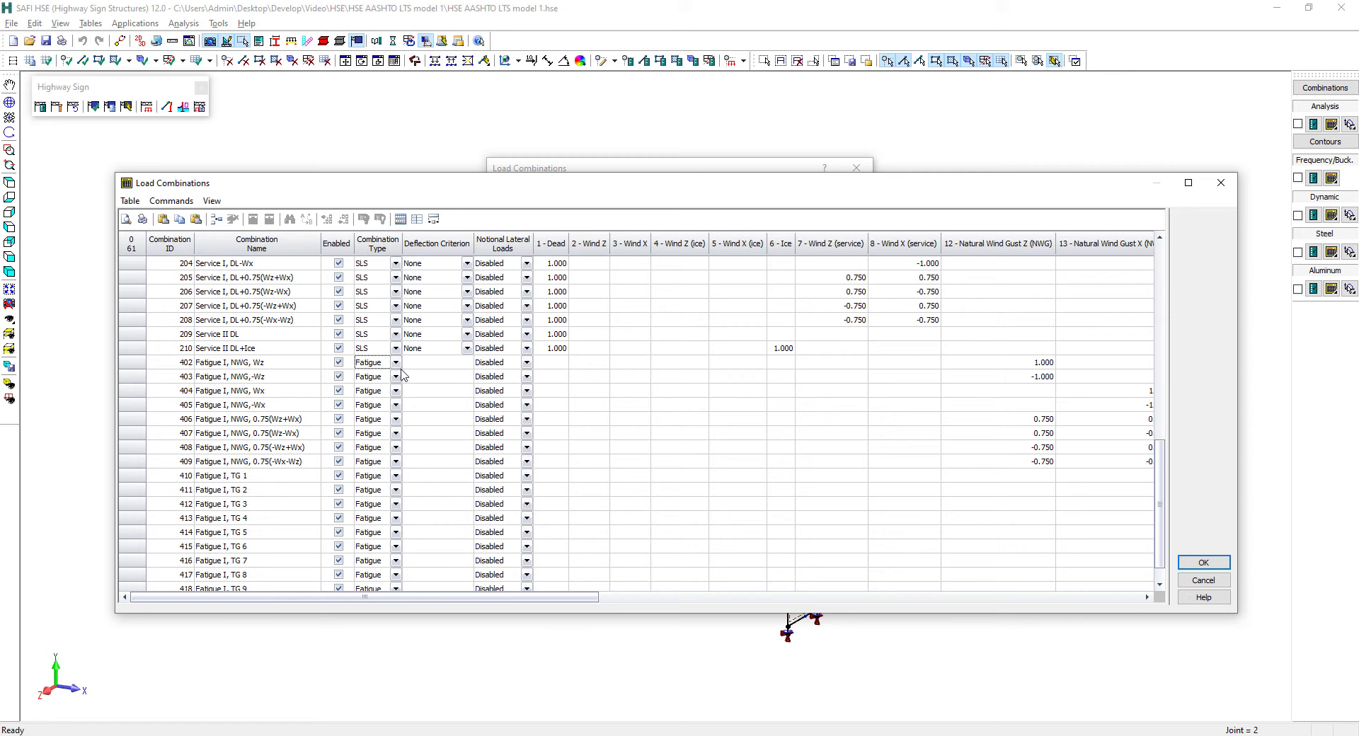
click(1202, 562)
click(842, 524)
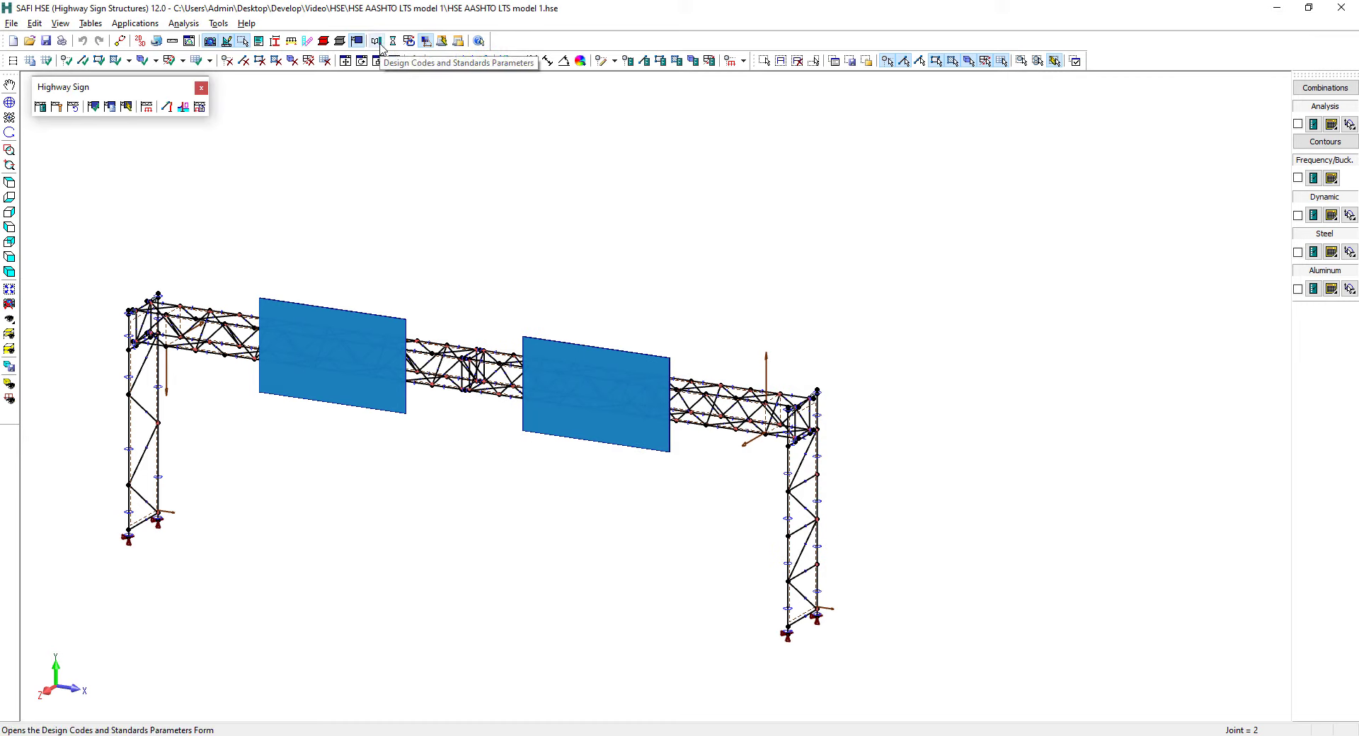
Review the steel standard, fatigue threshold stress and slenderness limits in the design codes and standards parameters
click(376, 41)
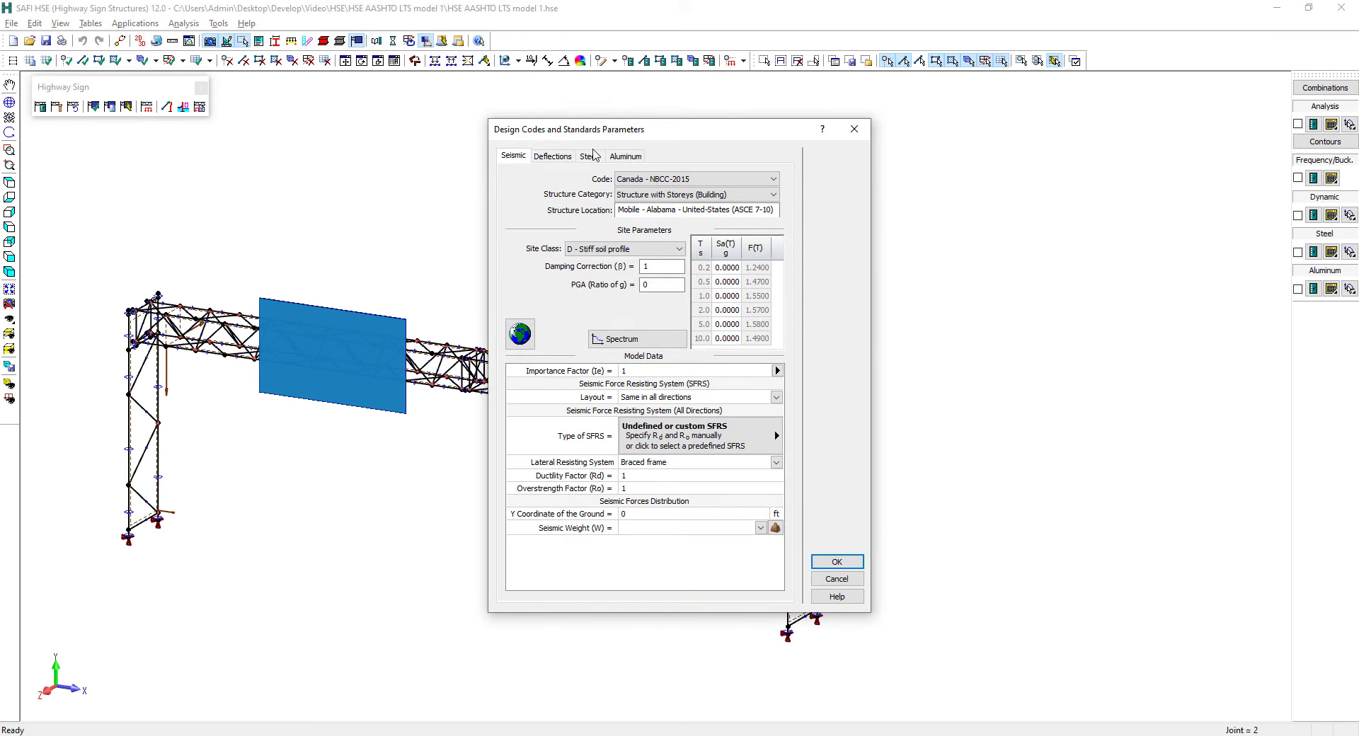
click(590, 157)
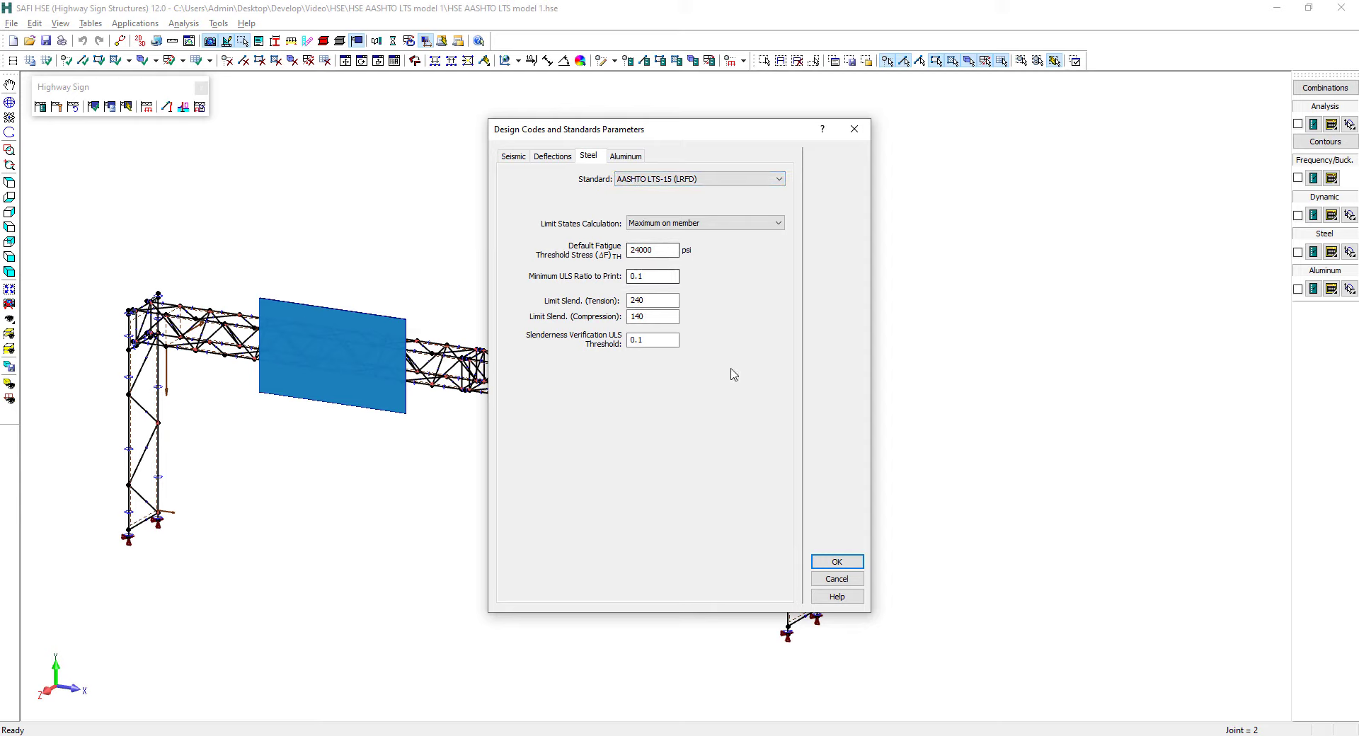
click(832, 561)
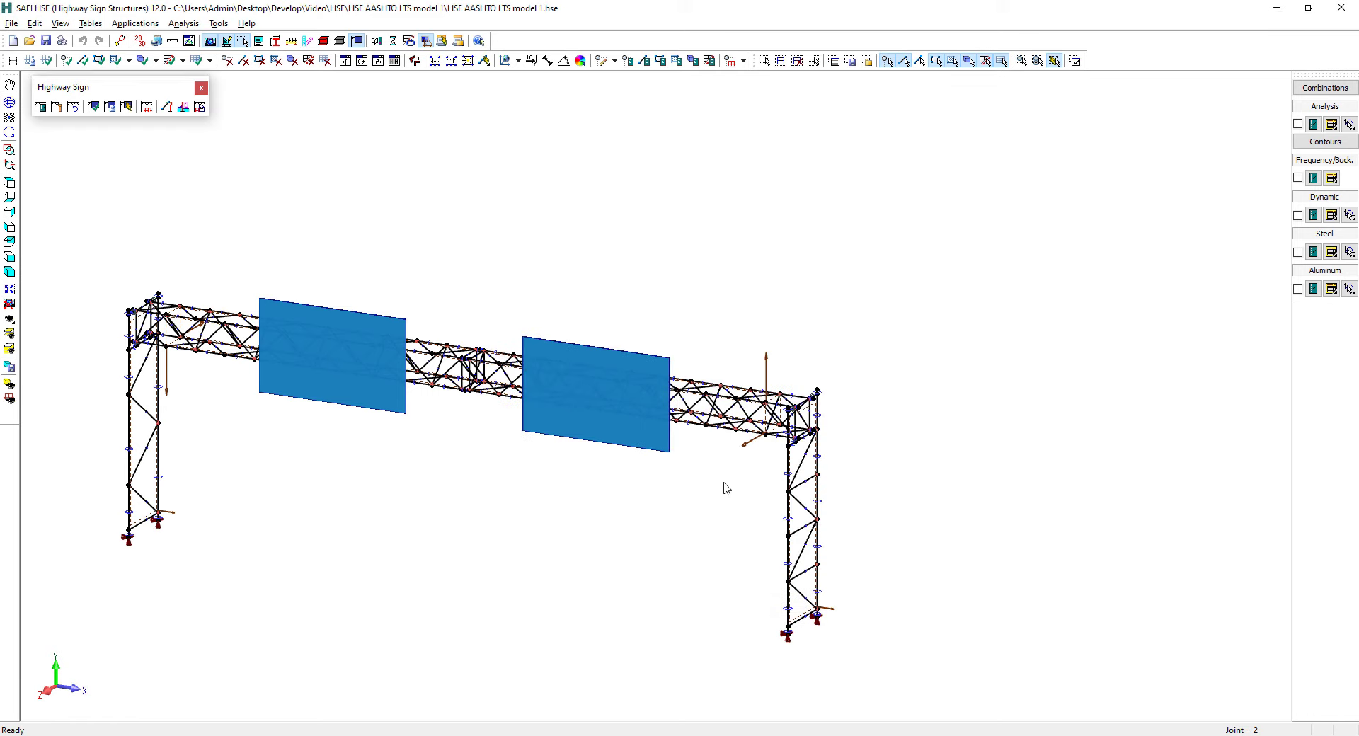
Run a Static P-Delta analysis with steel verification to AASHTO LTS-15 (LRFD), saving the model changes
click(393, 41)
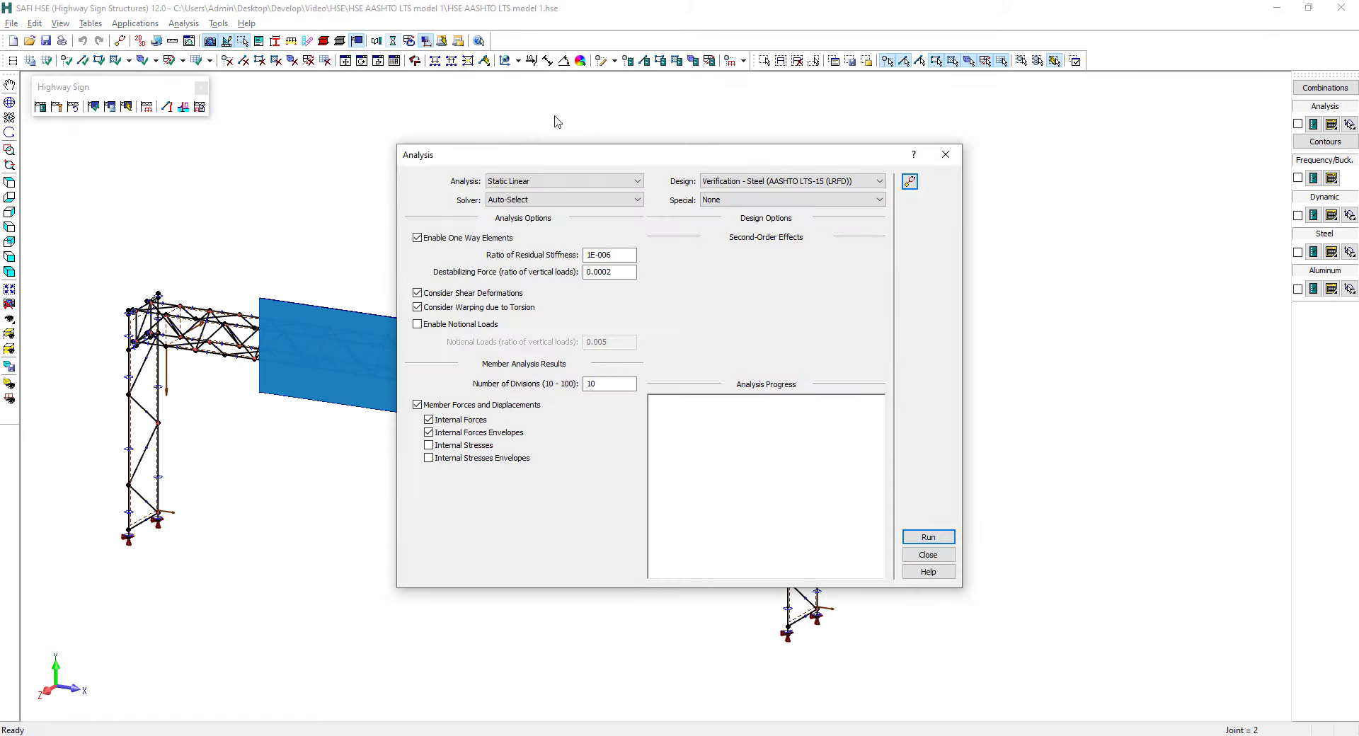
click(574, 186)
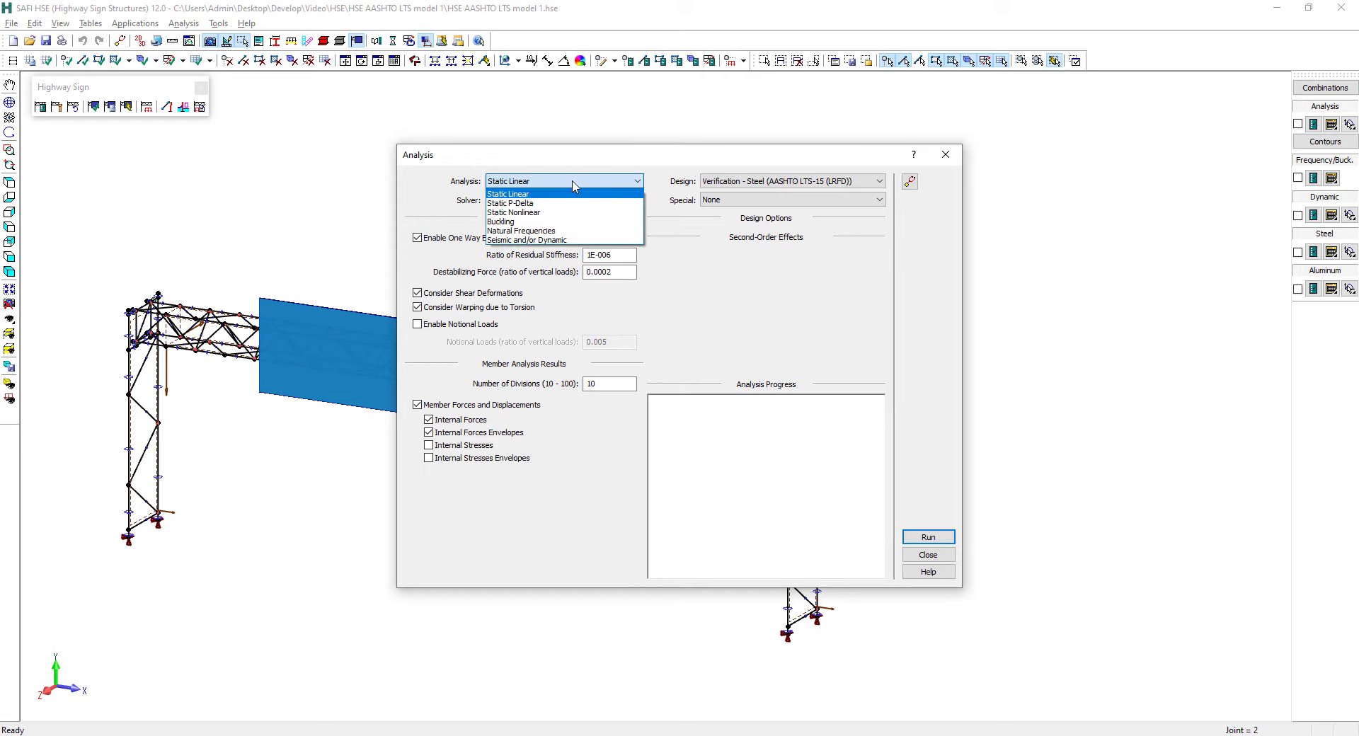
click(532, 203)
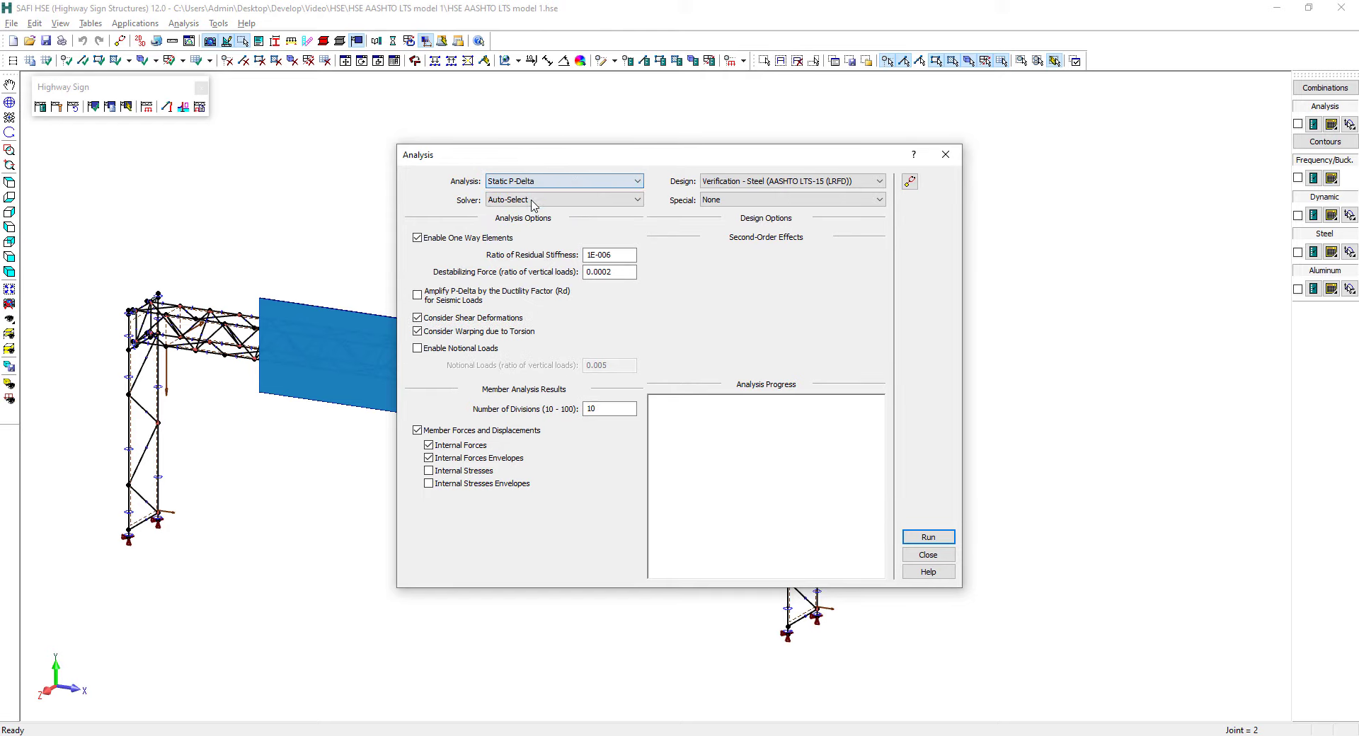
click(538, 186)
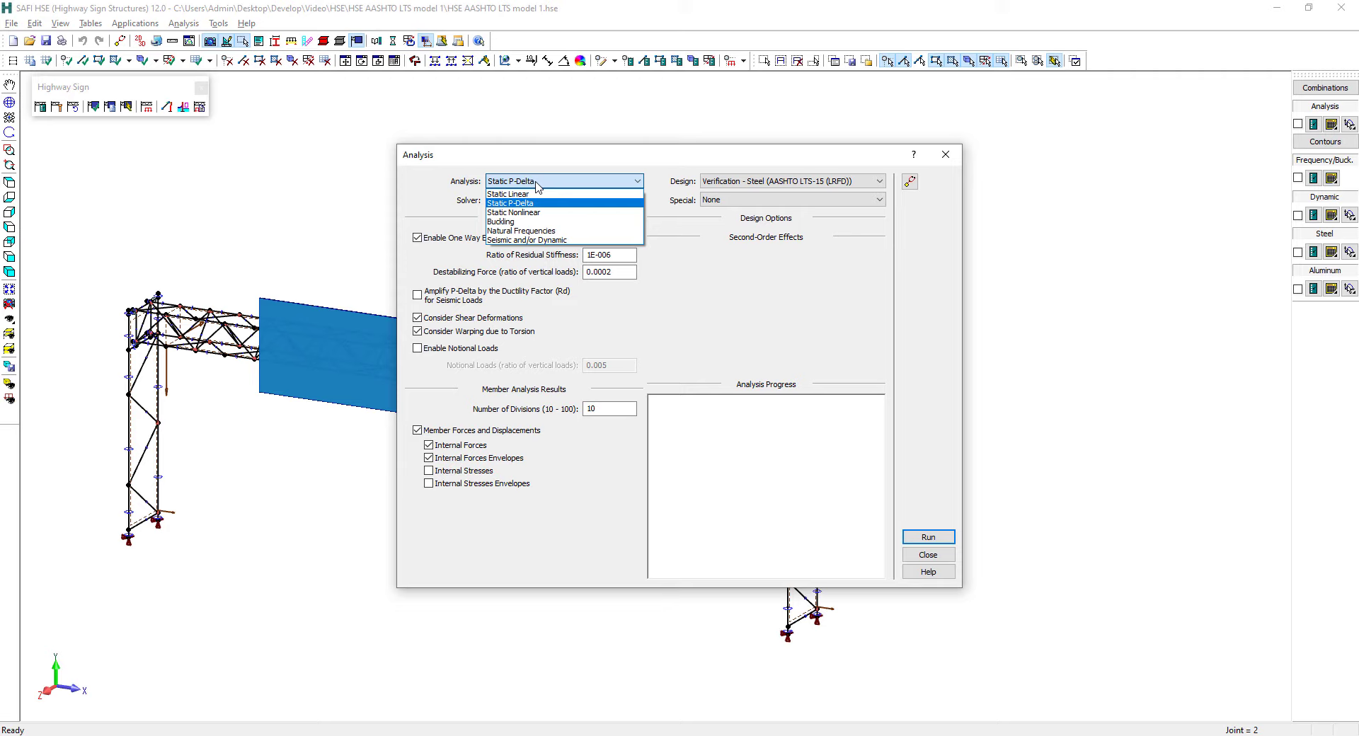
click(538, 186)
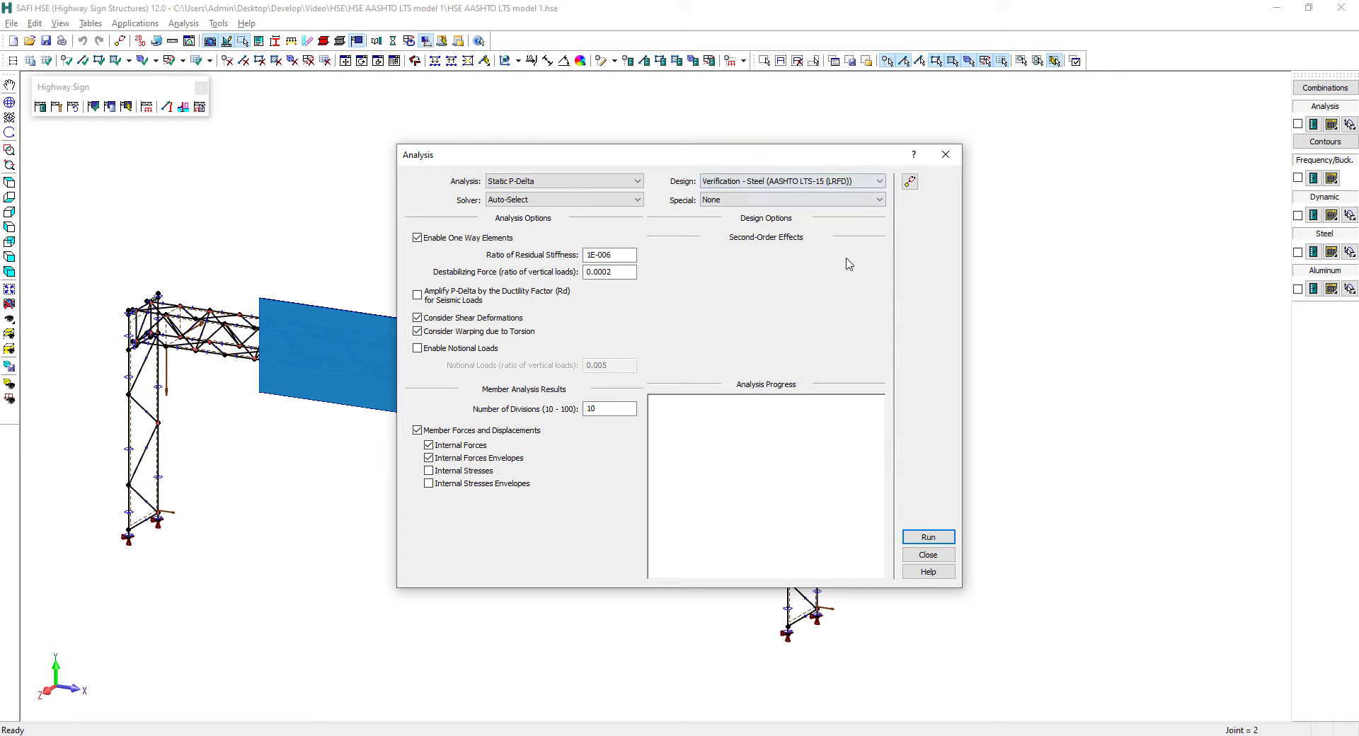
click(932, 540)
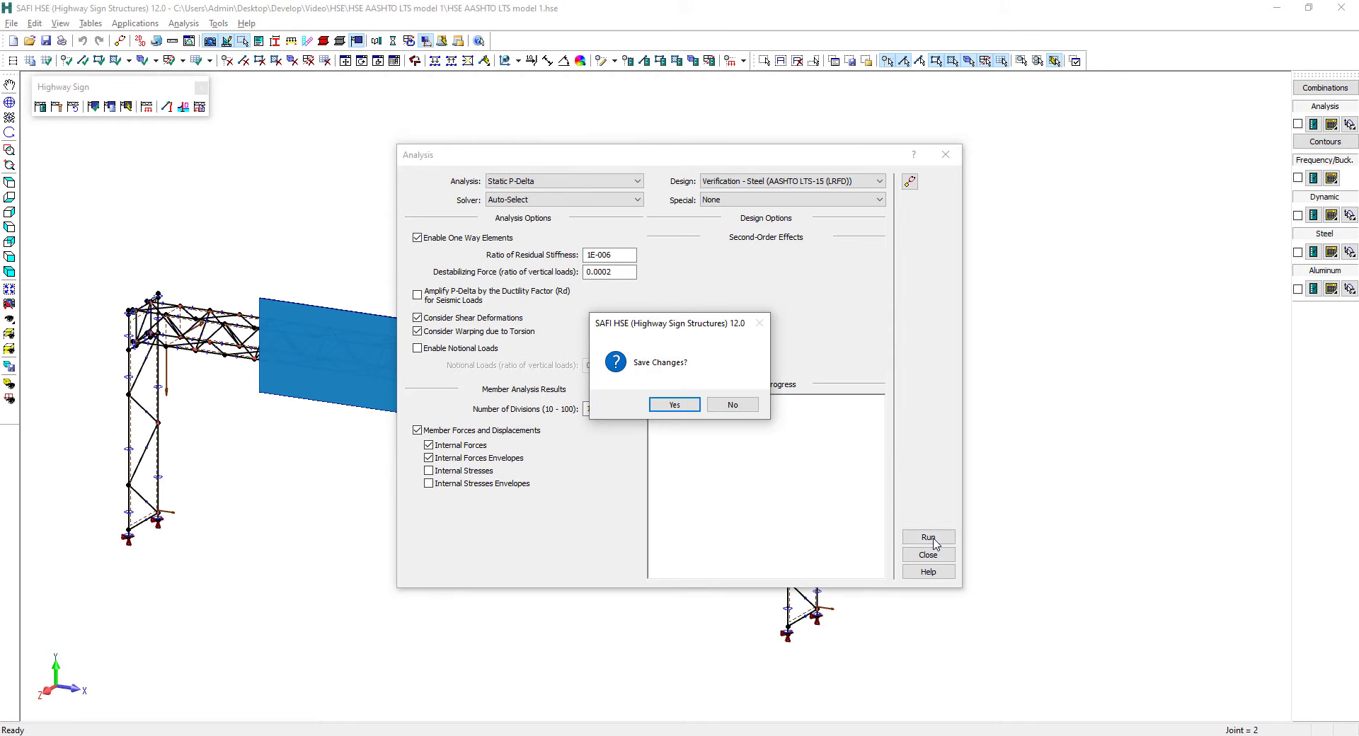
key(Return)
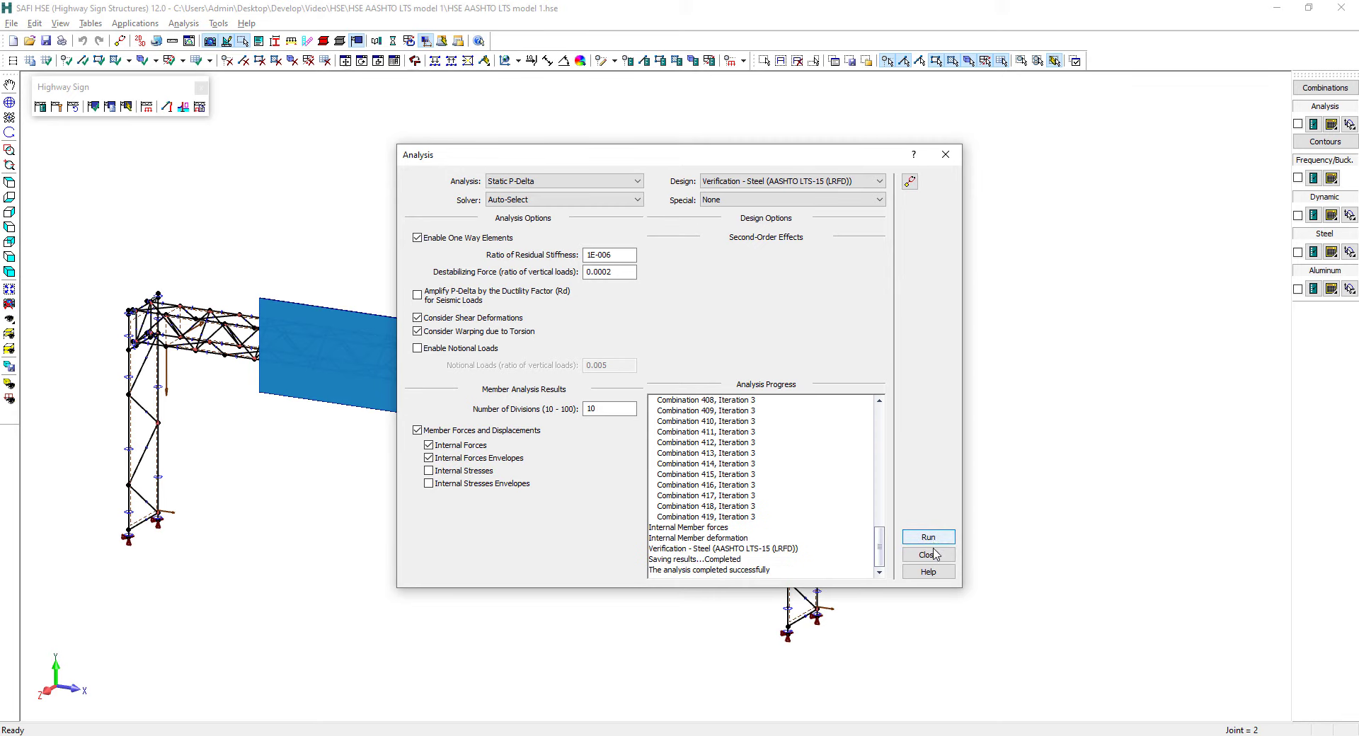
click(931, 557)
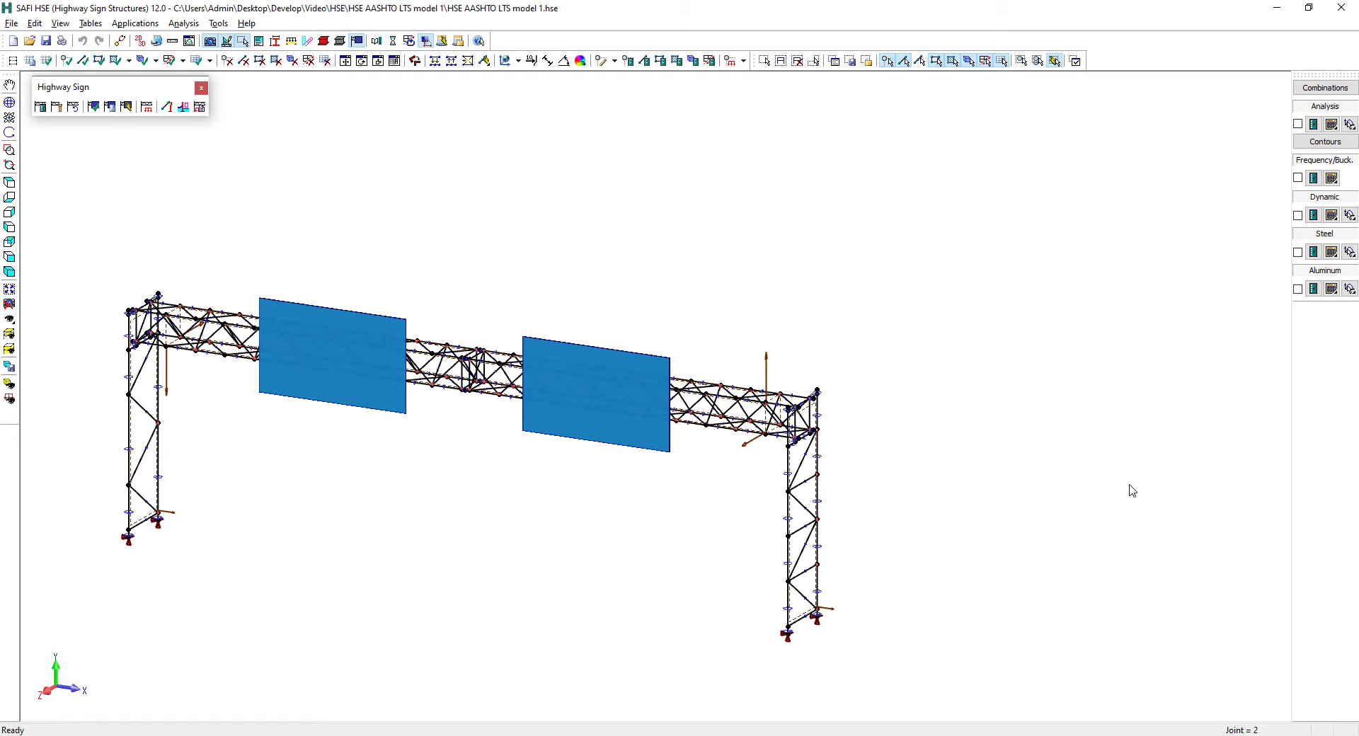
Display the internal deformations from the static analysis results on the structure
click(1313, 125)
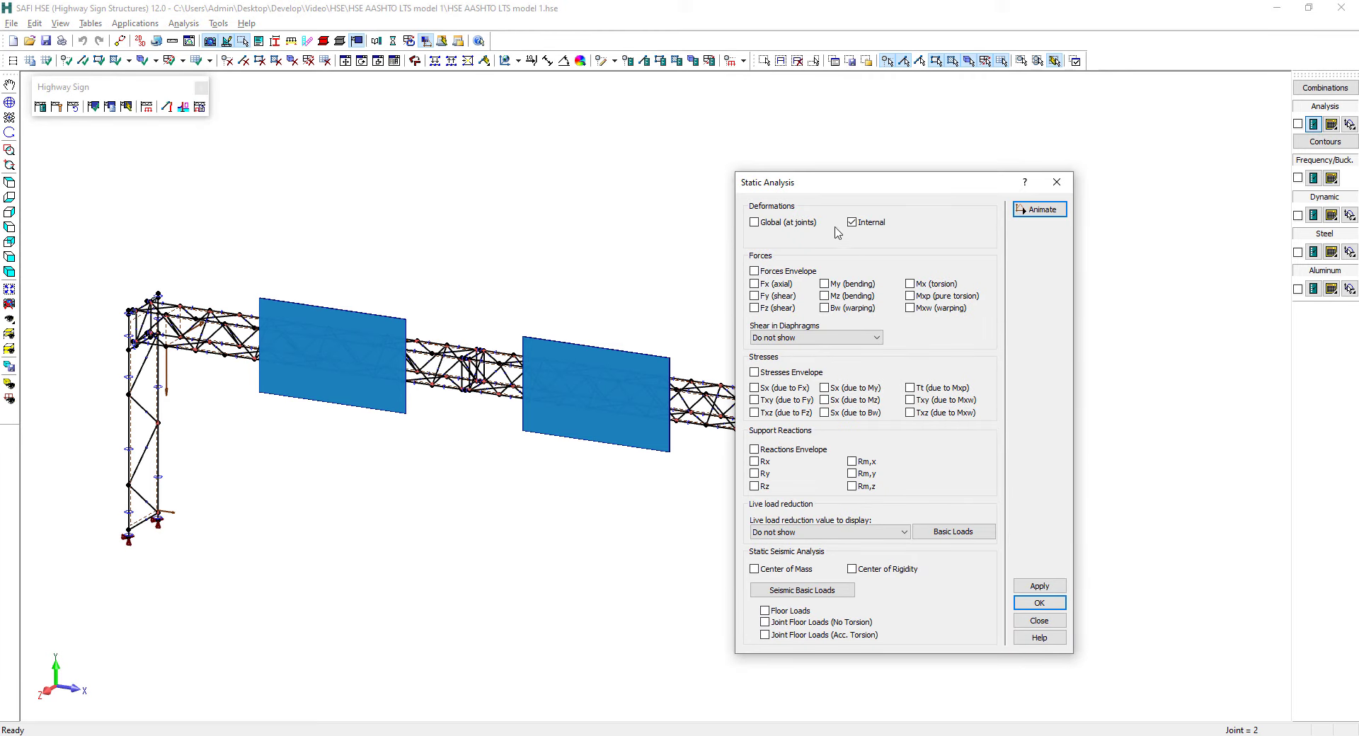
click(1042, 606)
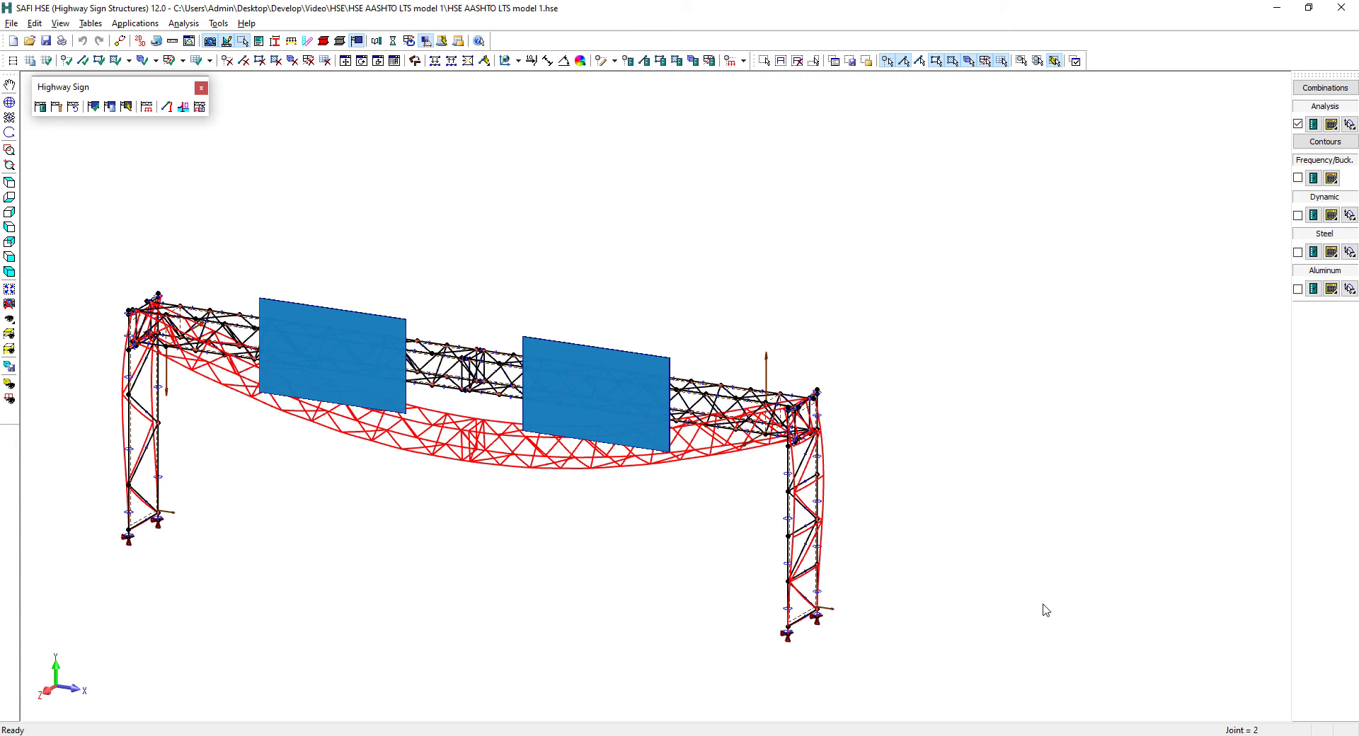
Switch the displayed results from combination 1 to only combination 2 - Extreme I, DLmin+Wz
middle_drag(796, 440, 745, 441)
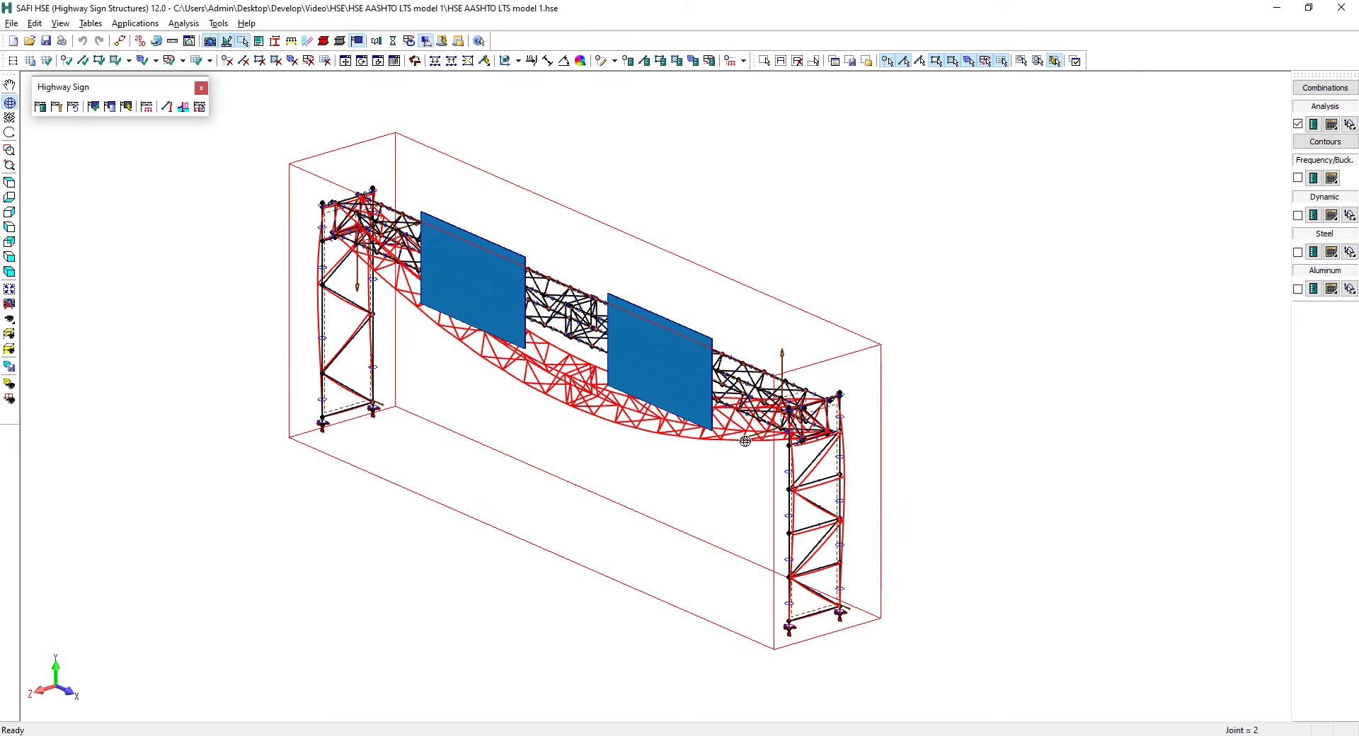
click(1314, 126)
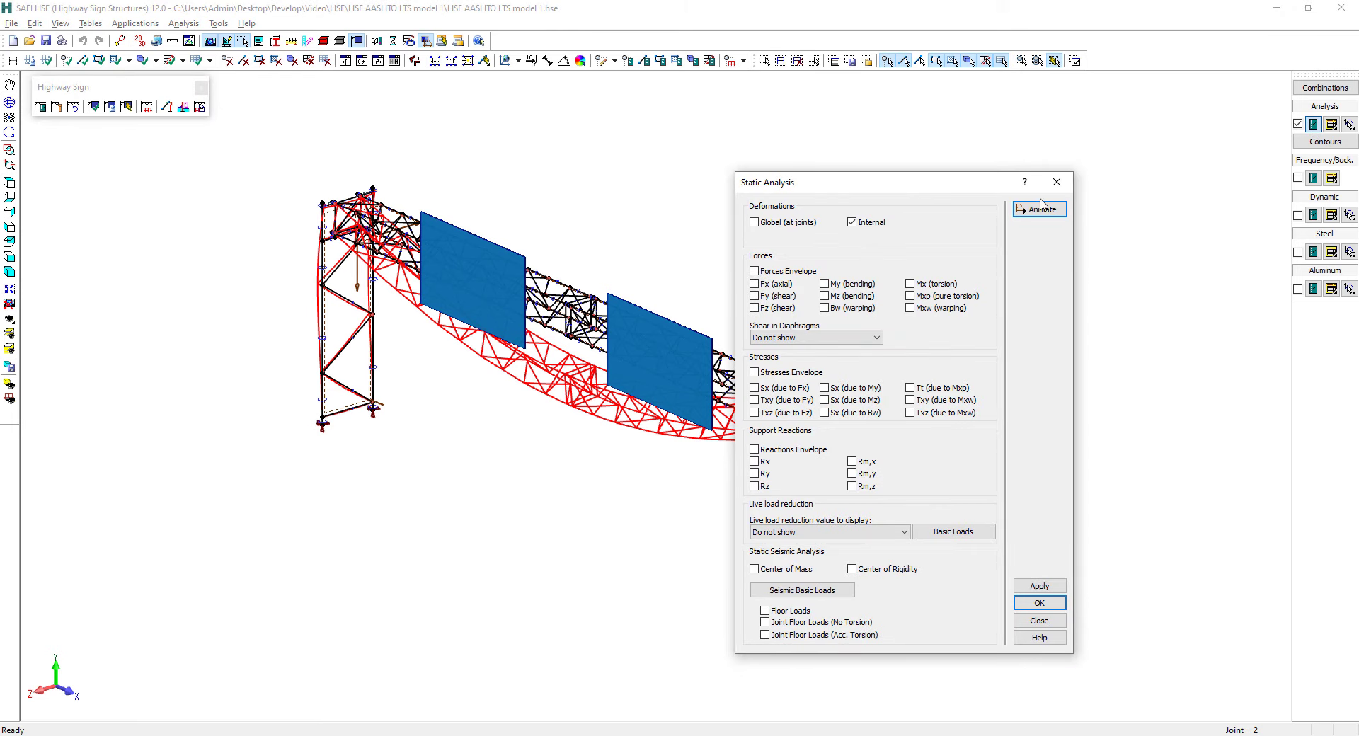
click(1057, 182)
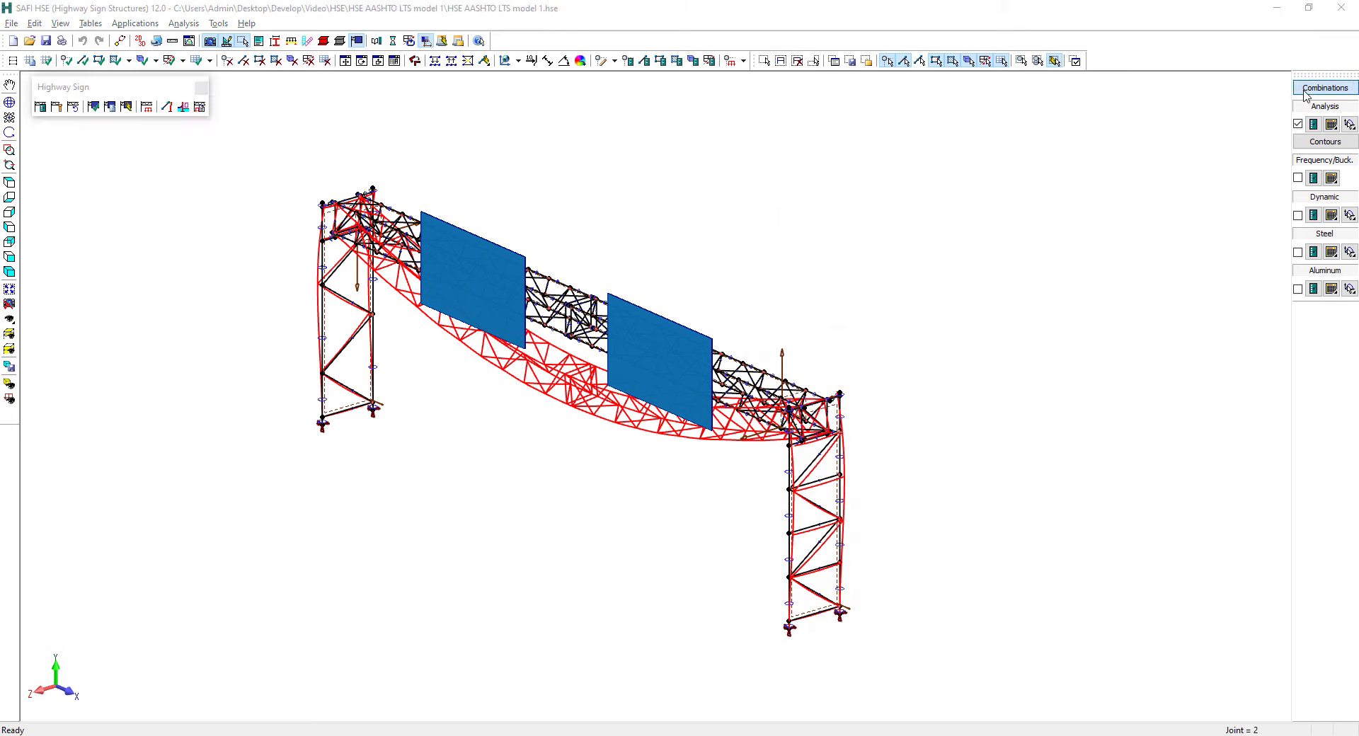
click(1307, 89)
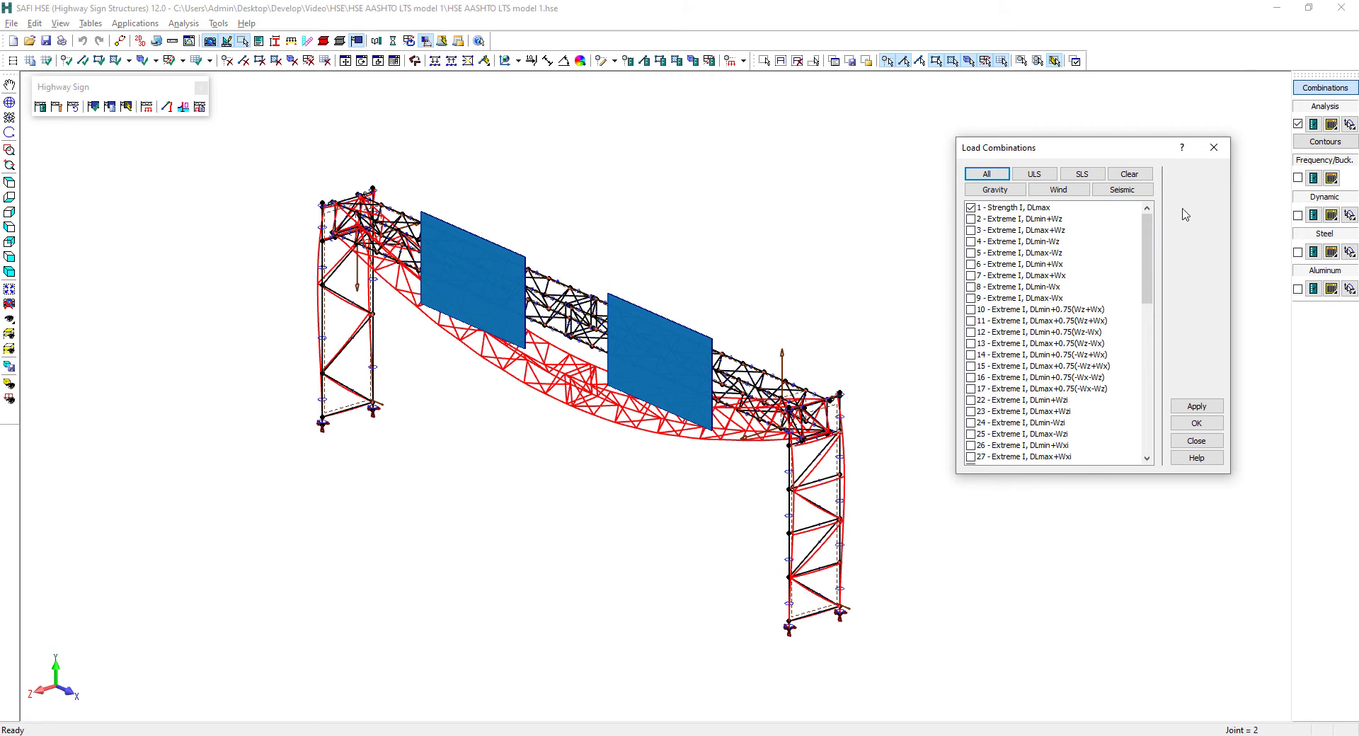
click(971, 209)
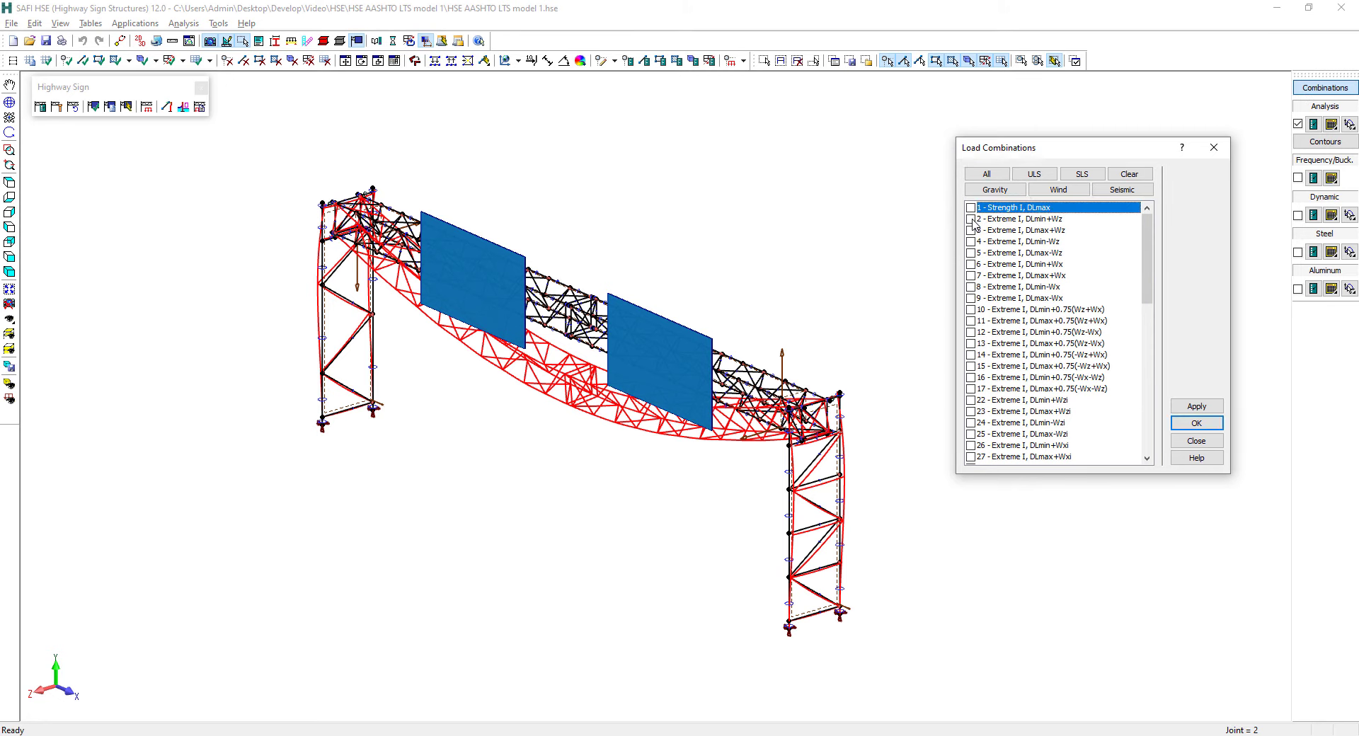
click(971, 219)
click(1197, 407)
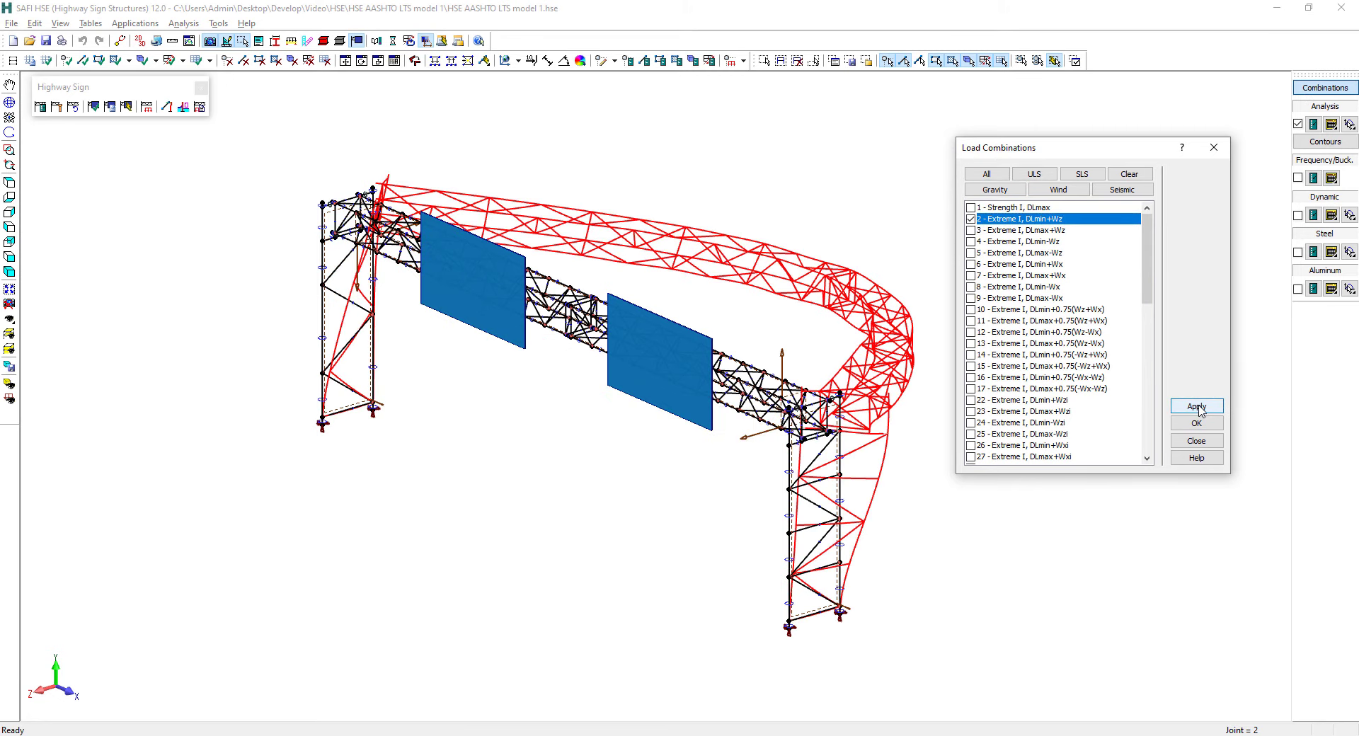
click(1194, 441)
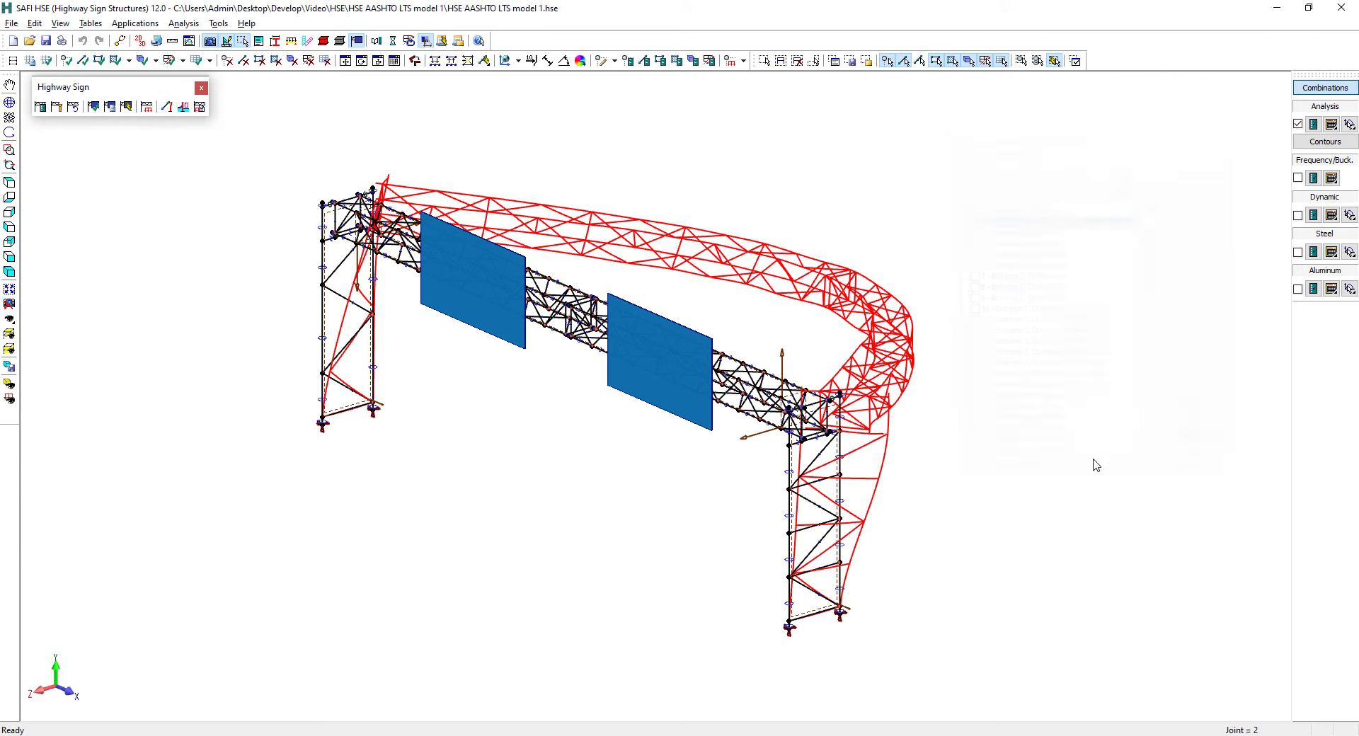
Show the loads of combination 2 - Extreme I, DLmin+Wz with load factors on the model
click(10, 400)
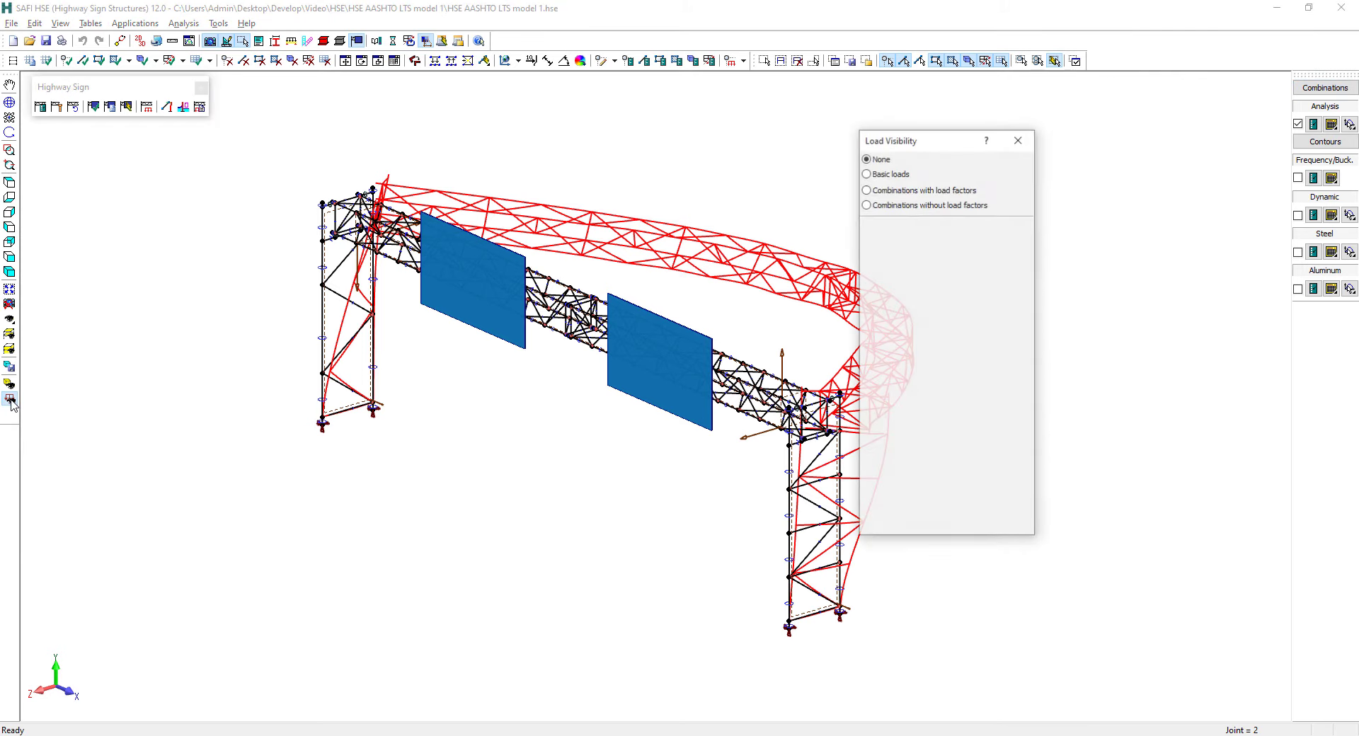
click(866, 190)
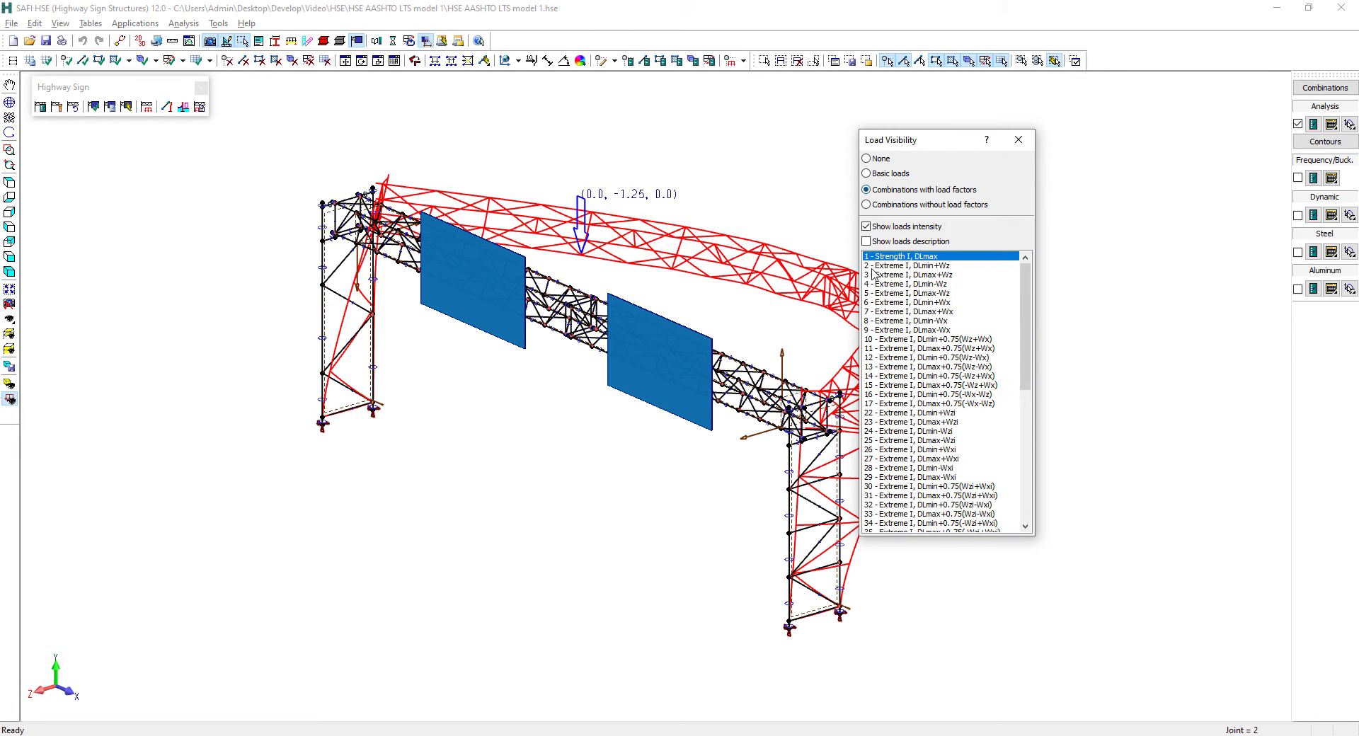
click(883, 266)
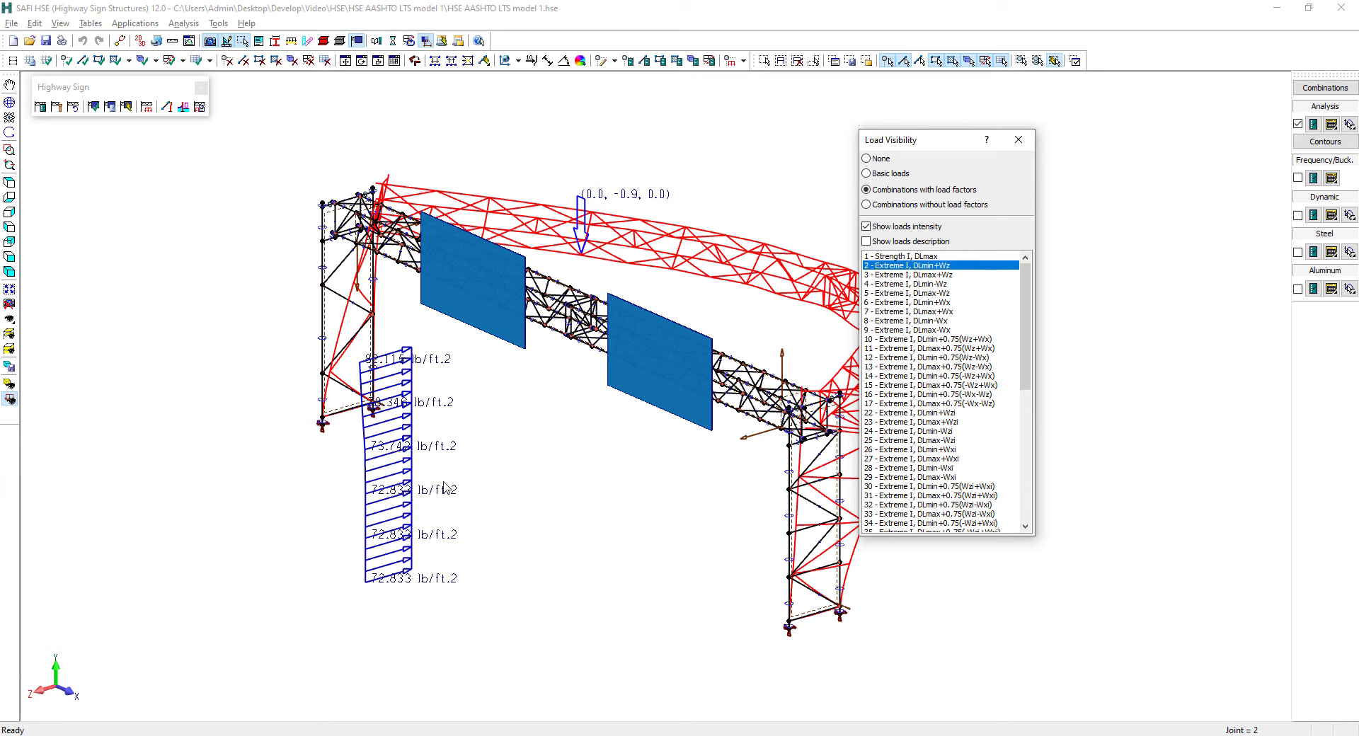
click(1018, 140)
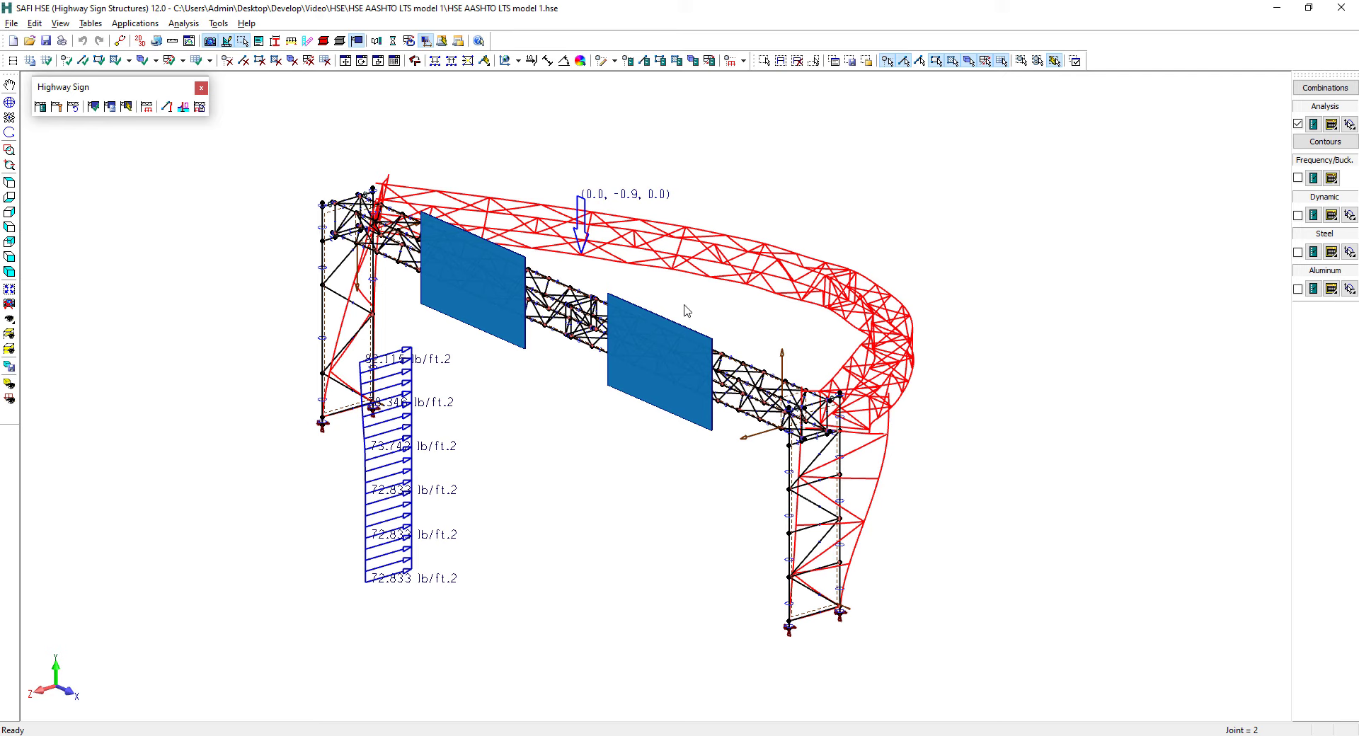
Set the analysis results display scale for joint displacements to 0.05 ft drawn as 1 ft
click(189, 40)
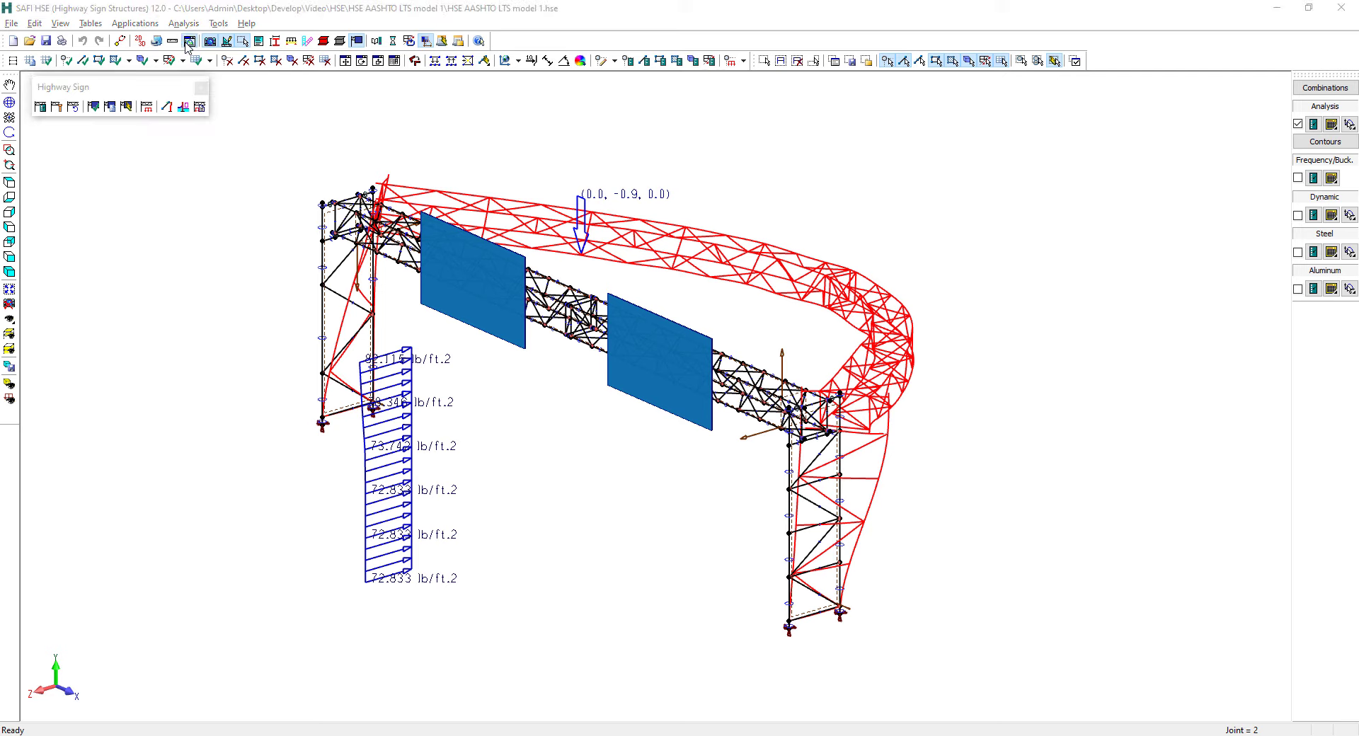
click(1056, 102)
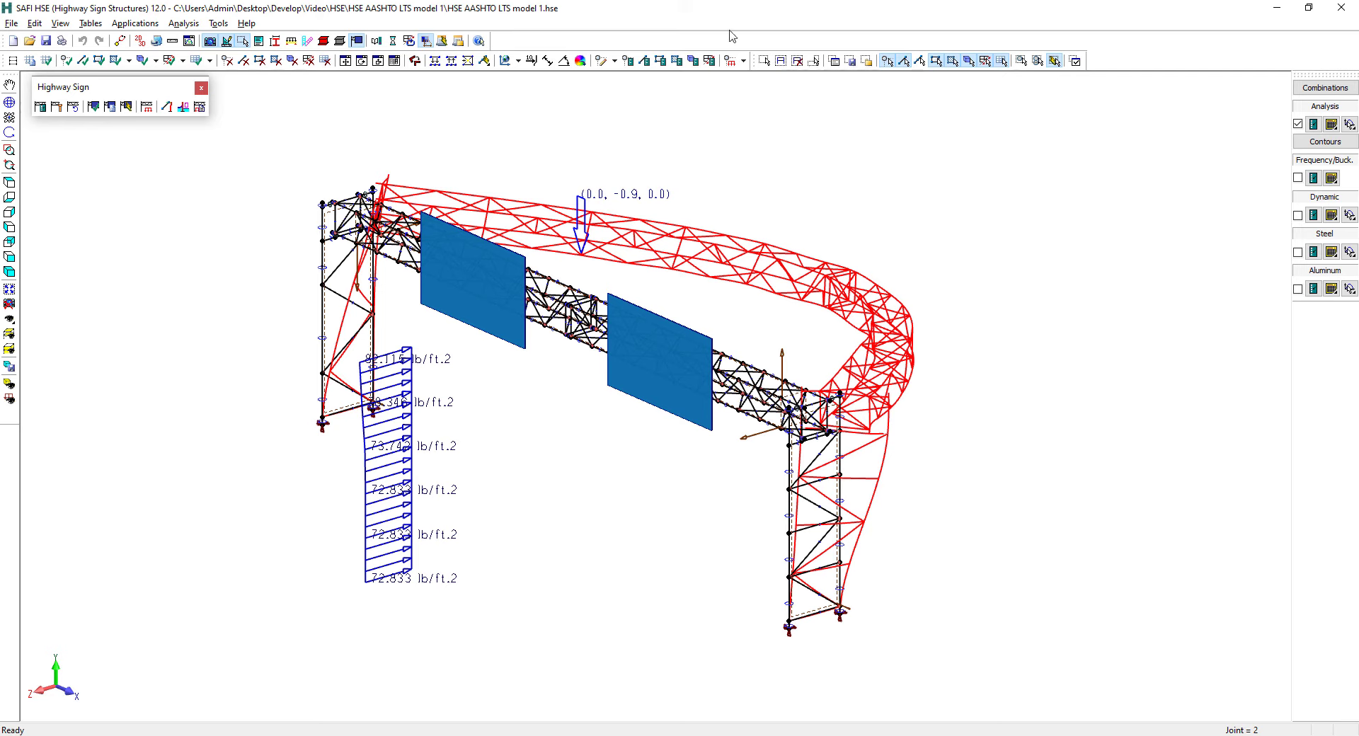
click(189, 41)
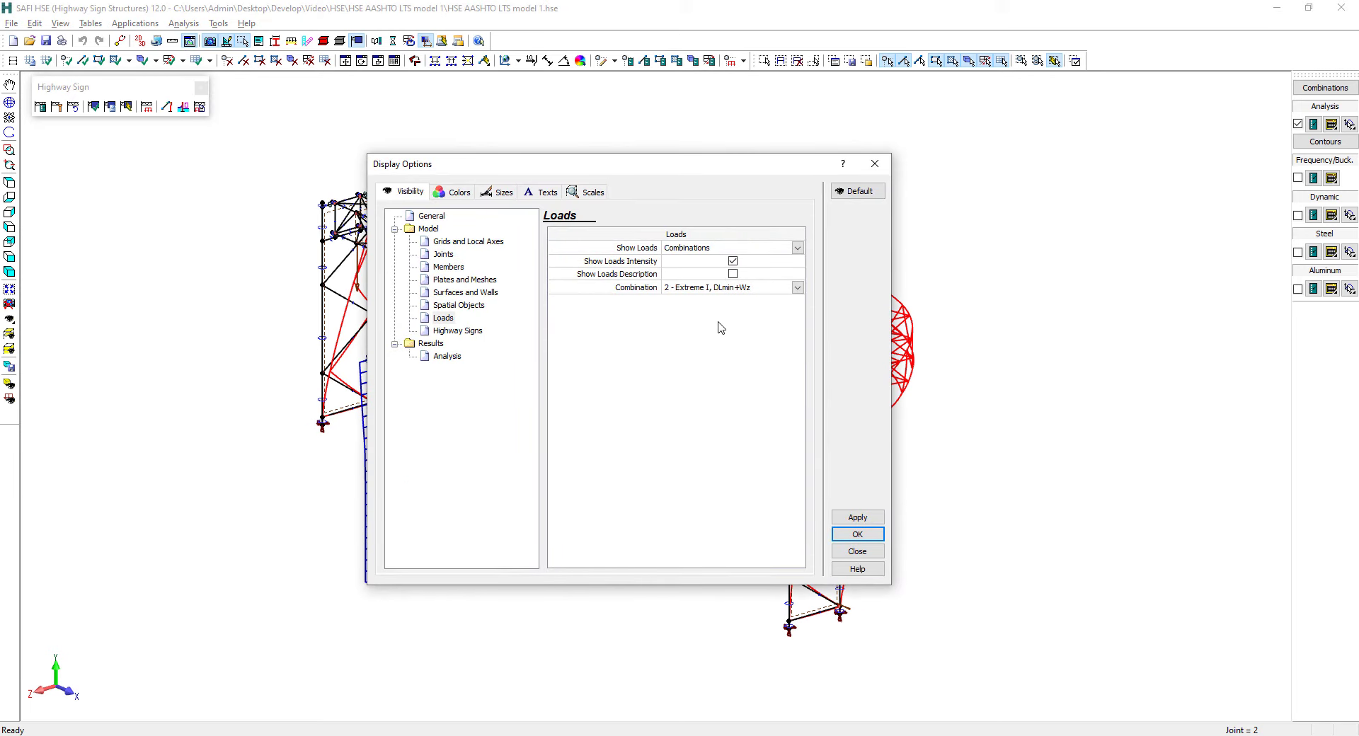
click(587, 192)
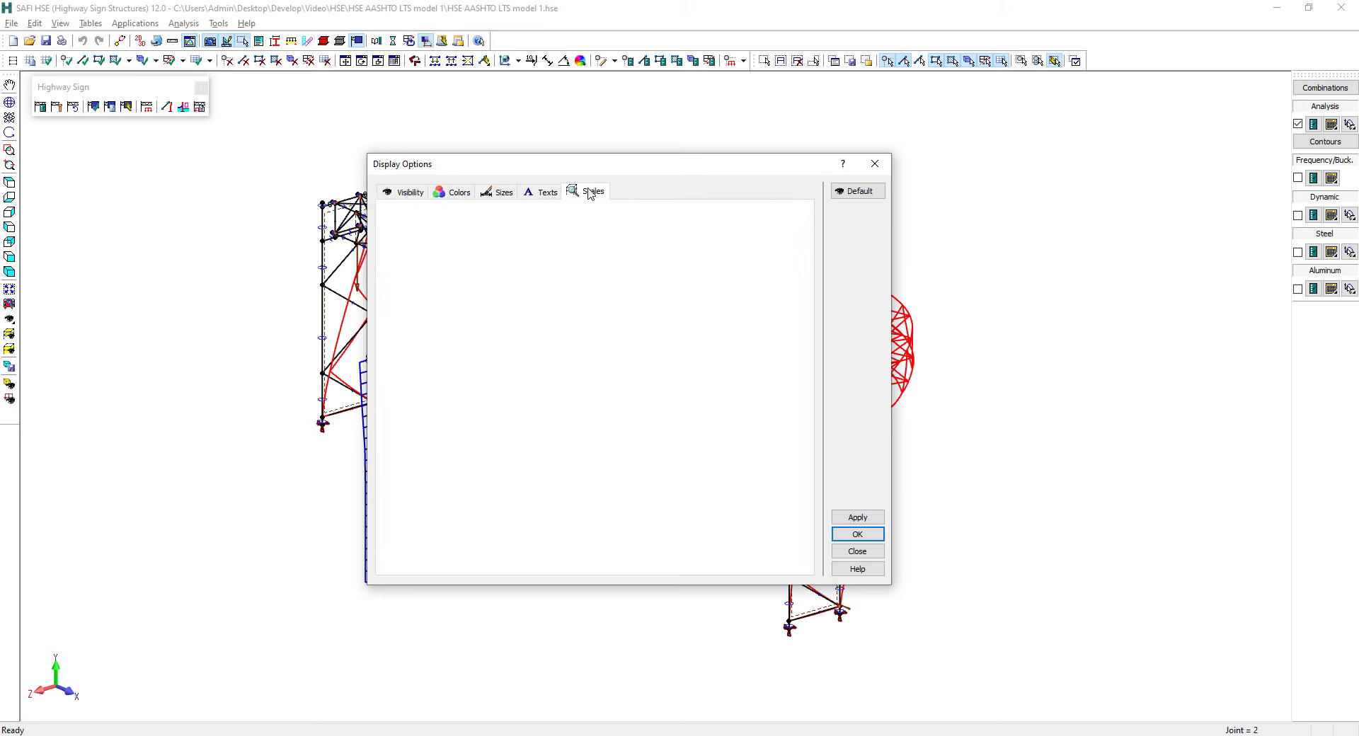
click(448, 254)
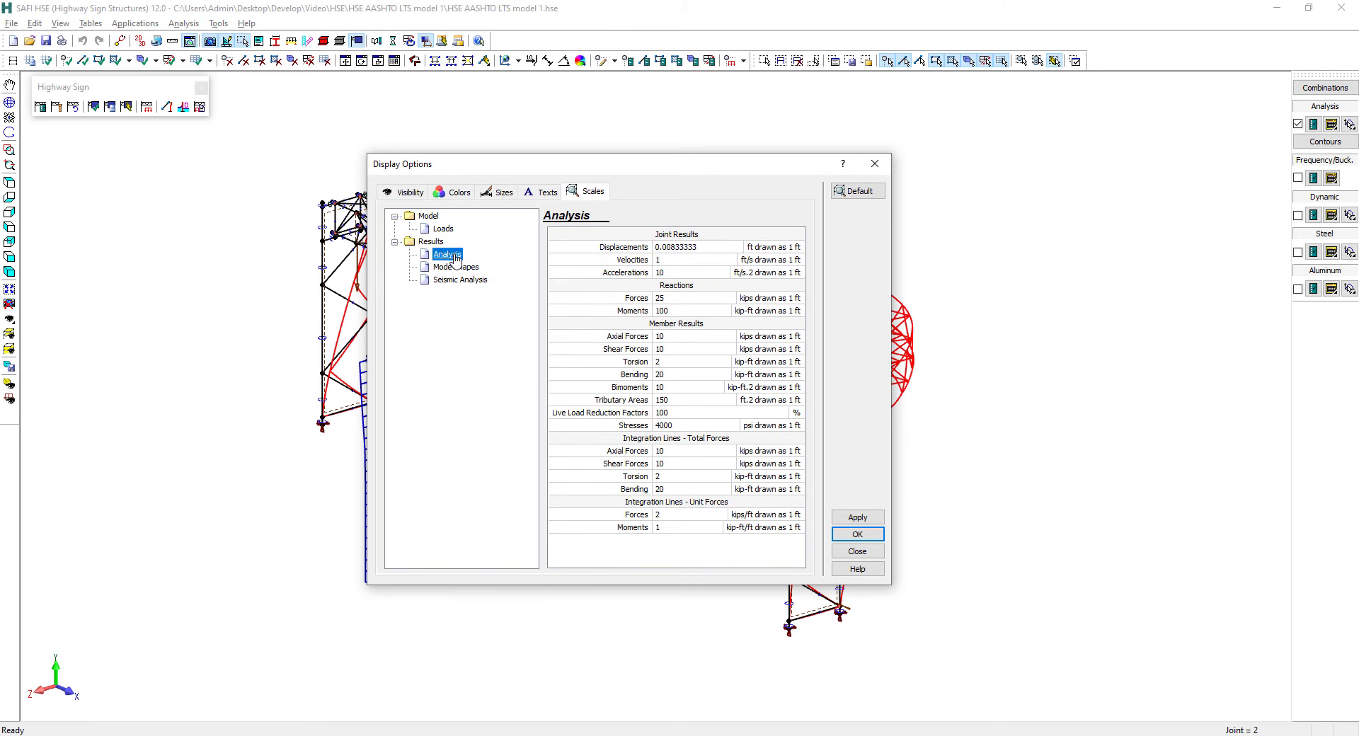
click(708, 247)
click(667, 246)
drag(667, 246, 717, 249)
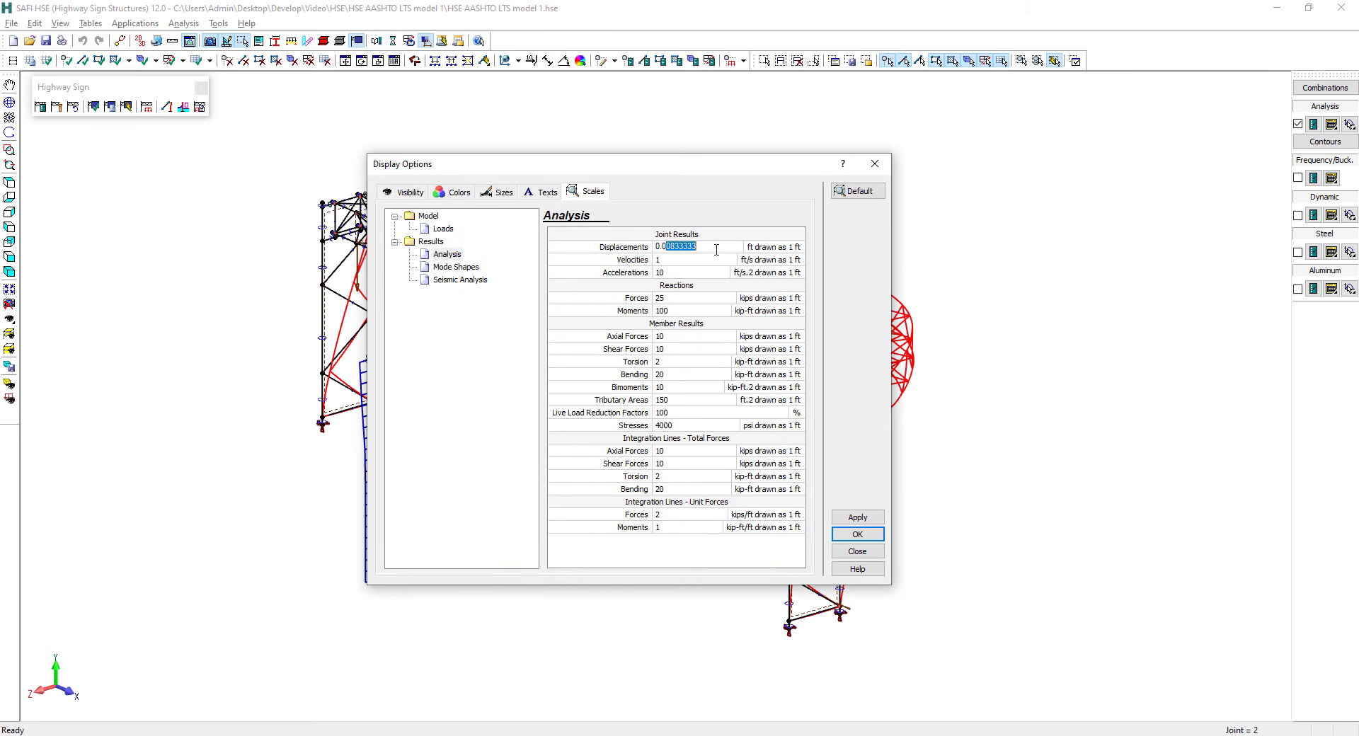
text(5)
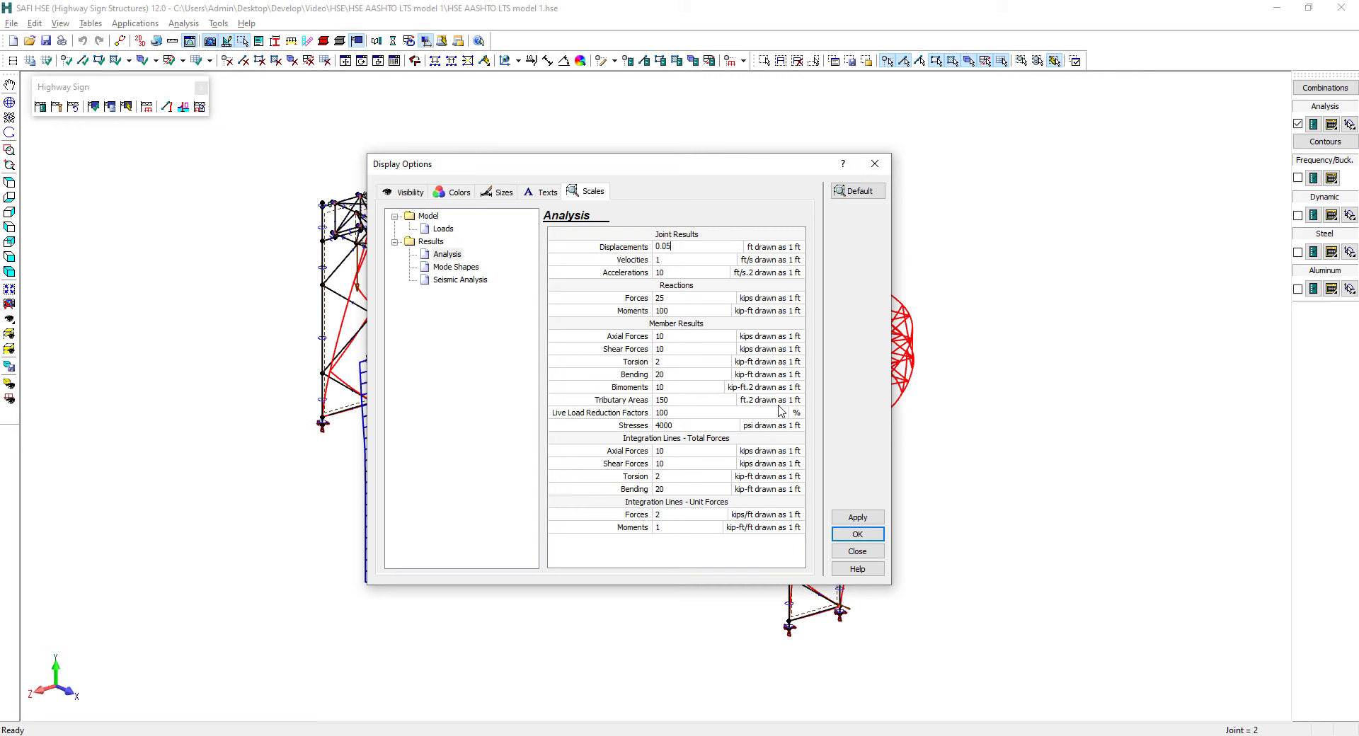
click(840, 533)
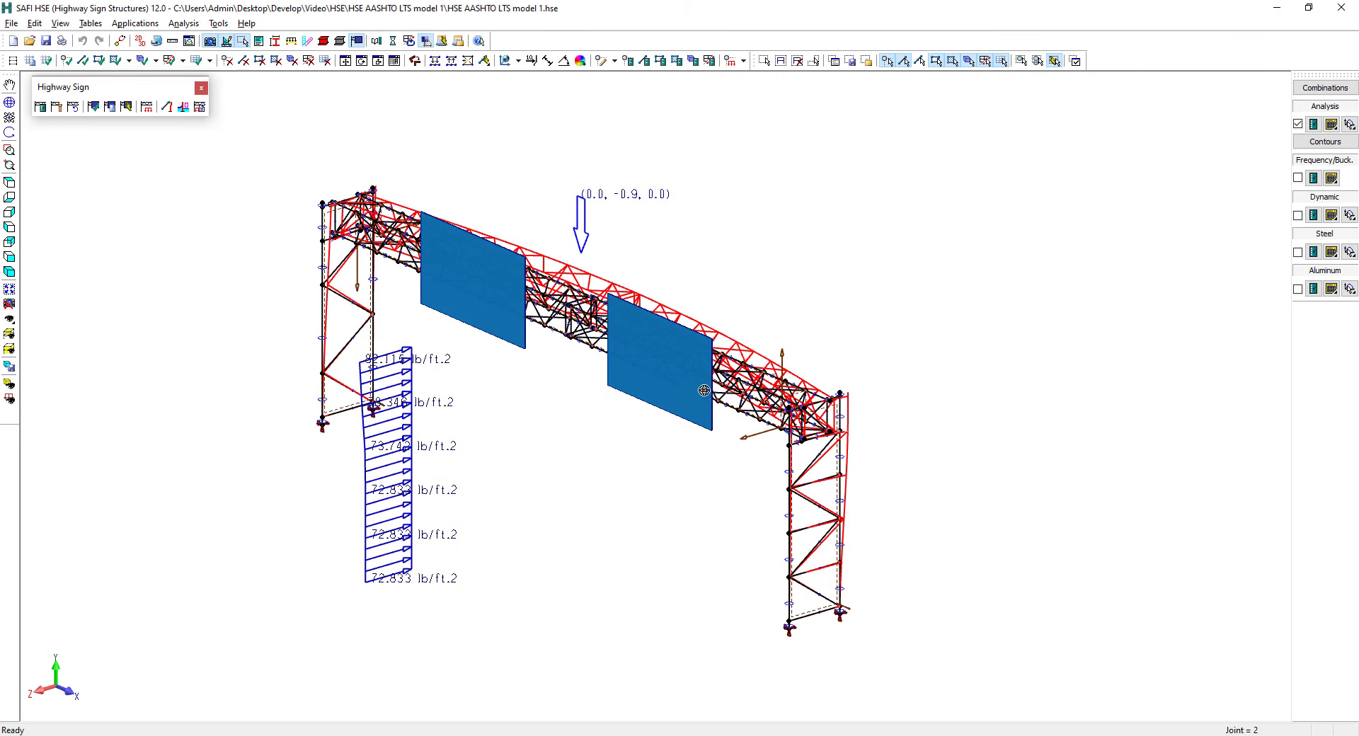
Animate the internal deformations of the static analysis, view the motion from several angles, and close the animation
middle_drag(697, 384, 663, 384)
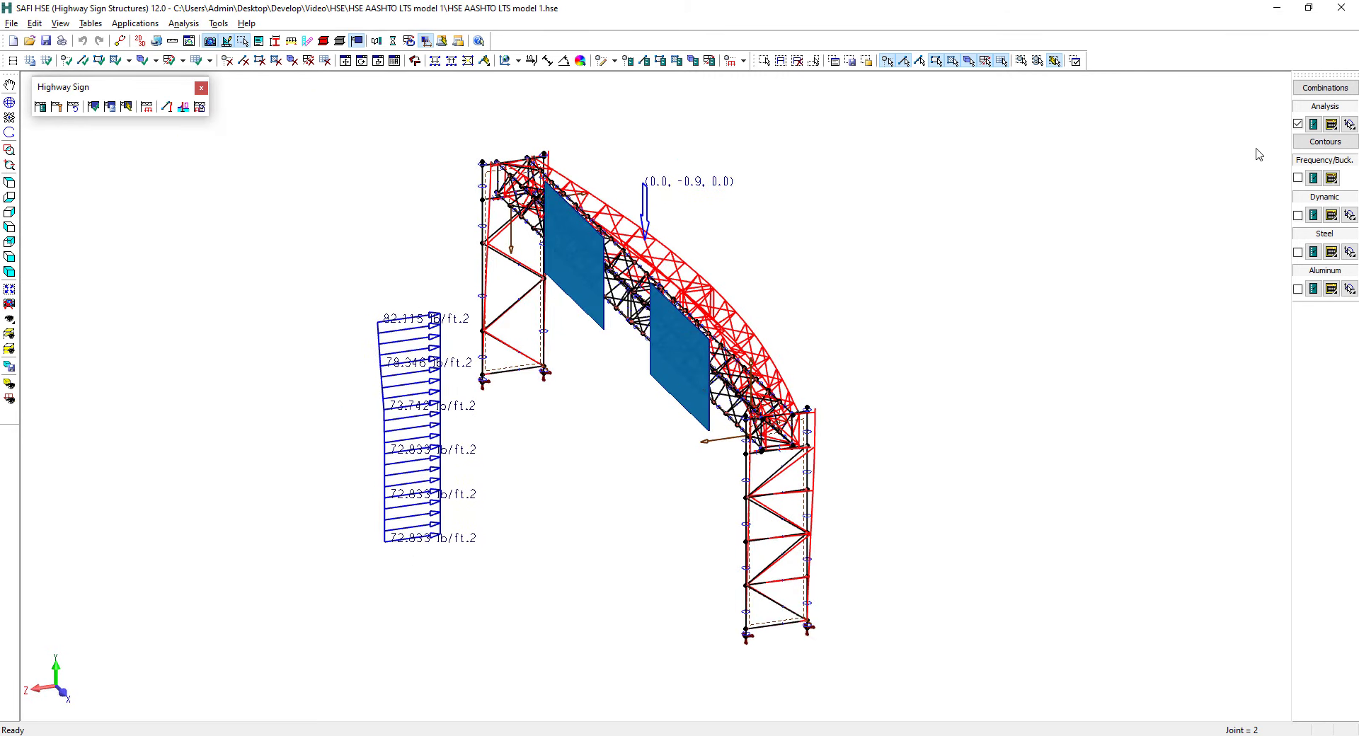
click(1312, 124)
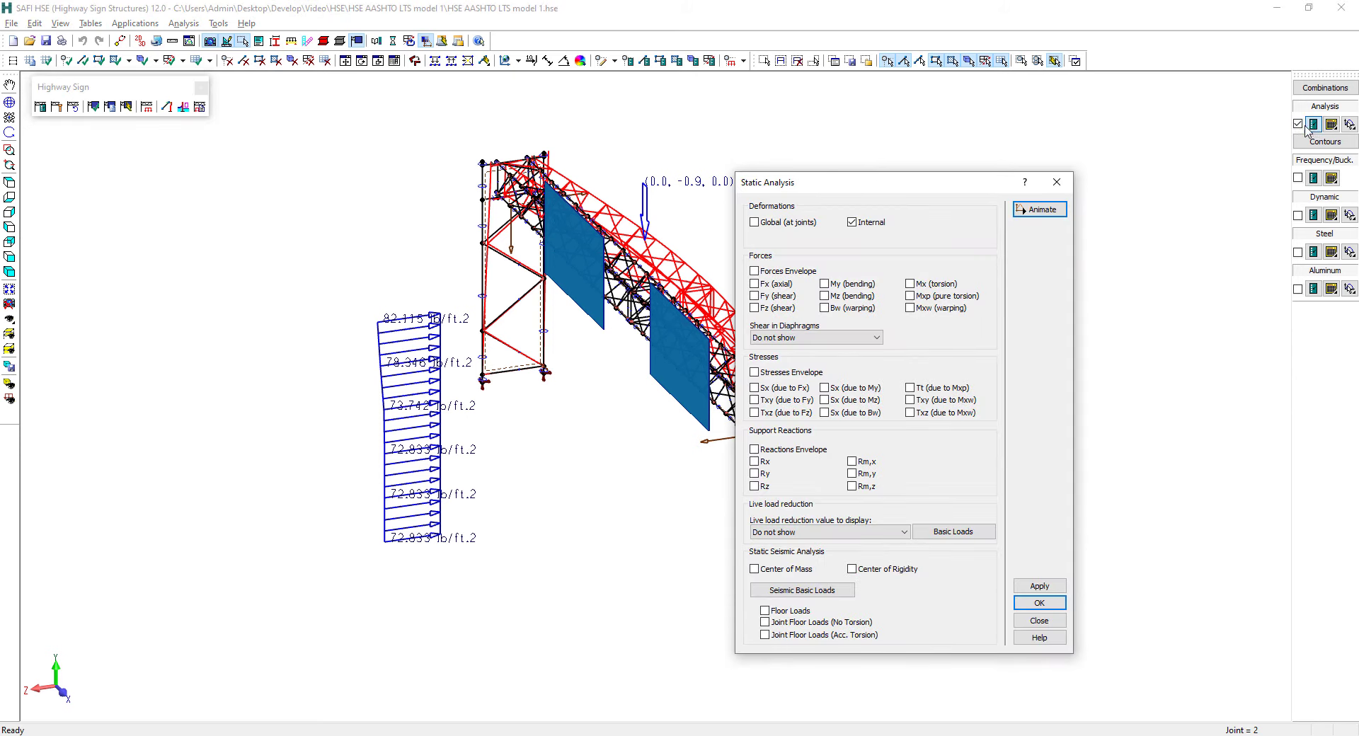
click(1043, 210)
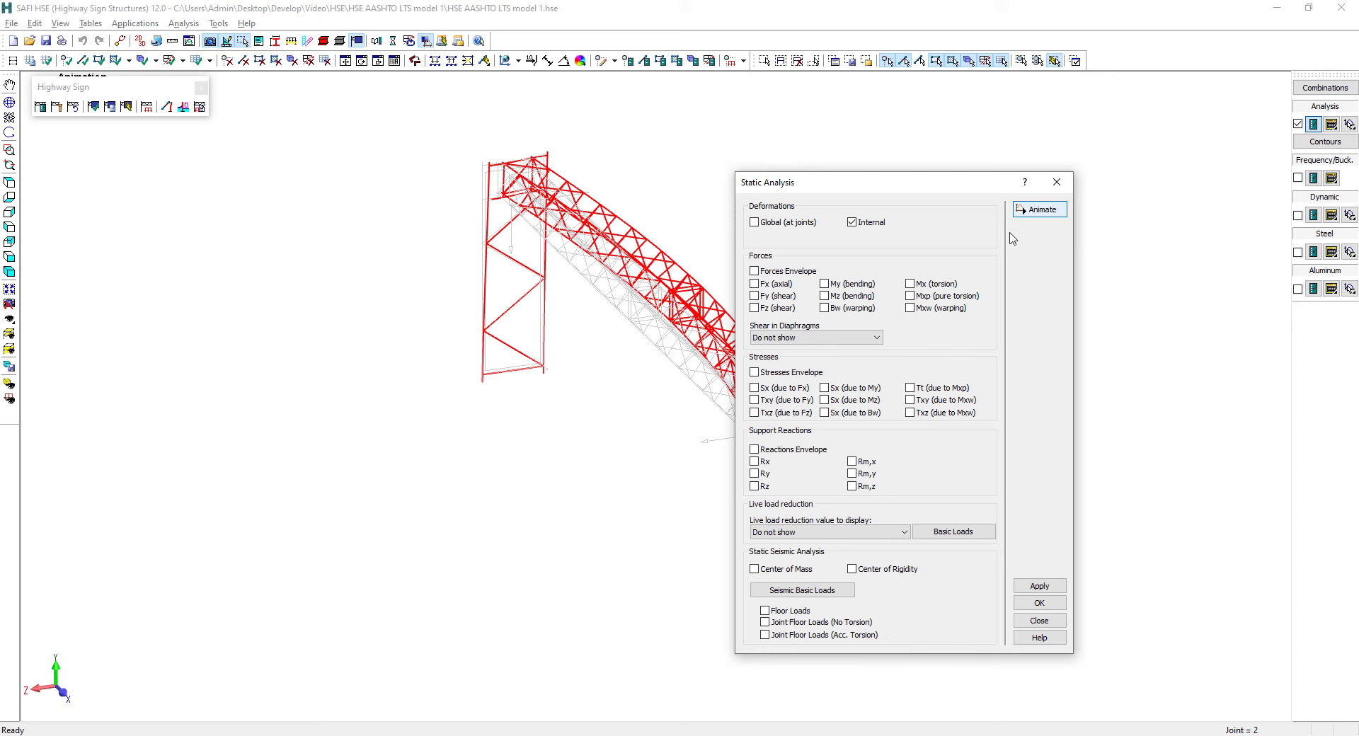
click(1044, 210)
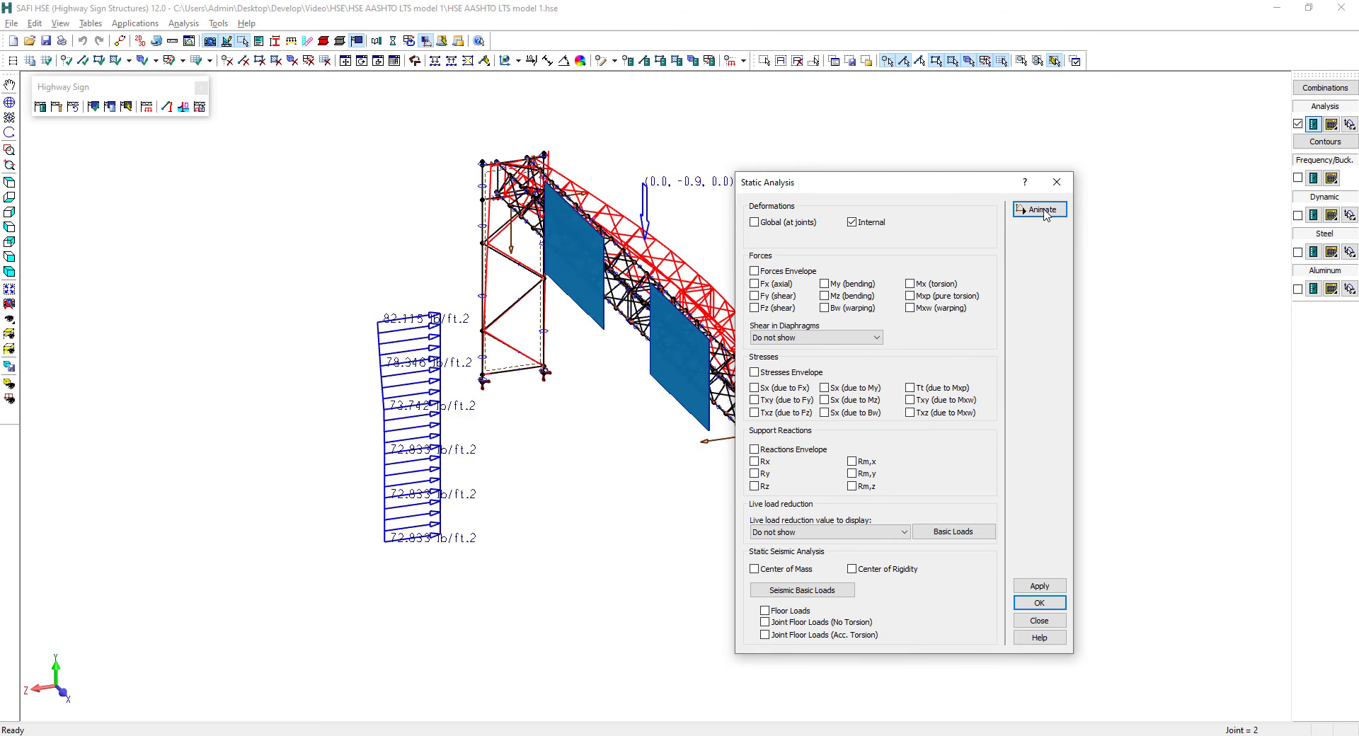
click(1042, 209)
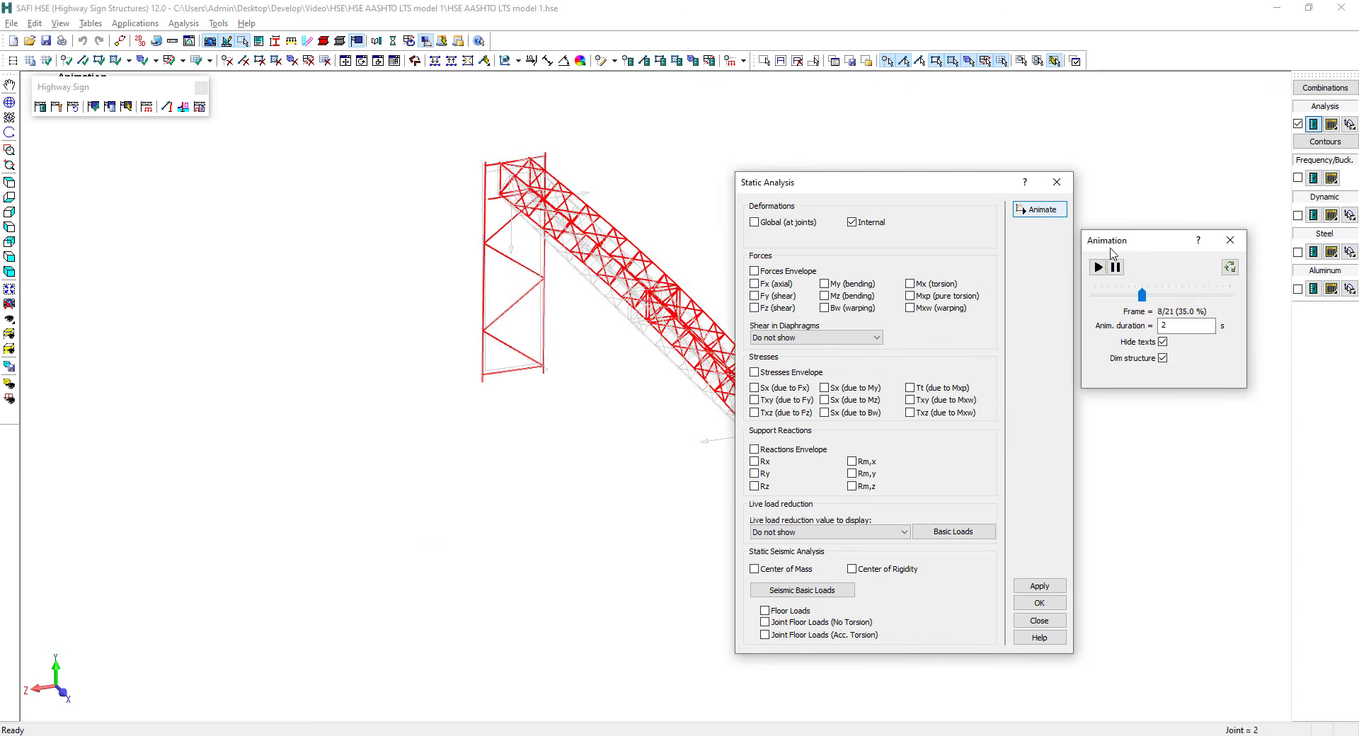
drag(925, 186, 449, 195)
middle_drag(723, 309, 722, 309)
middle_drag(718, 315, 674, 316)
click(1097, 268)
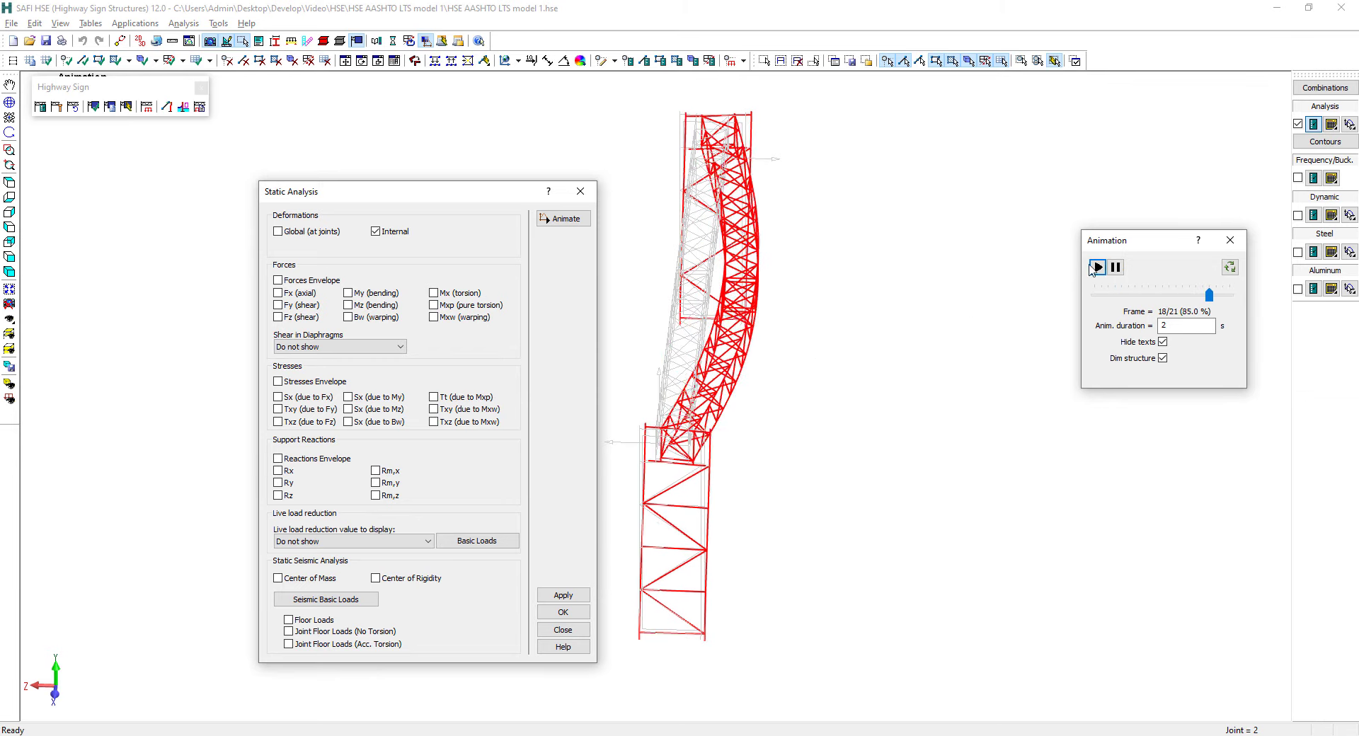
middle_drag(825, 370, 877, 410)
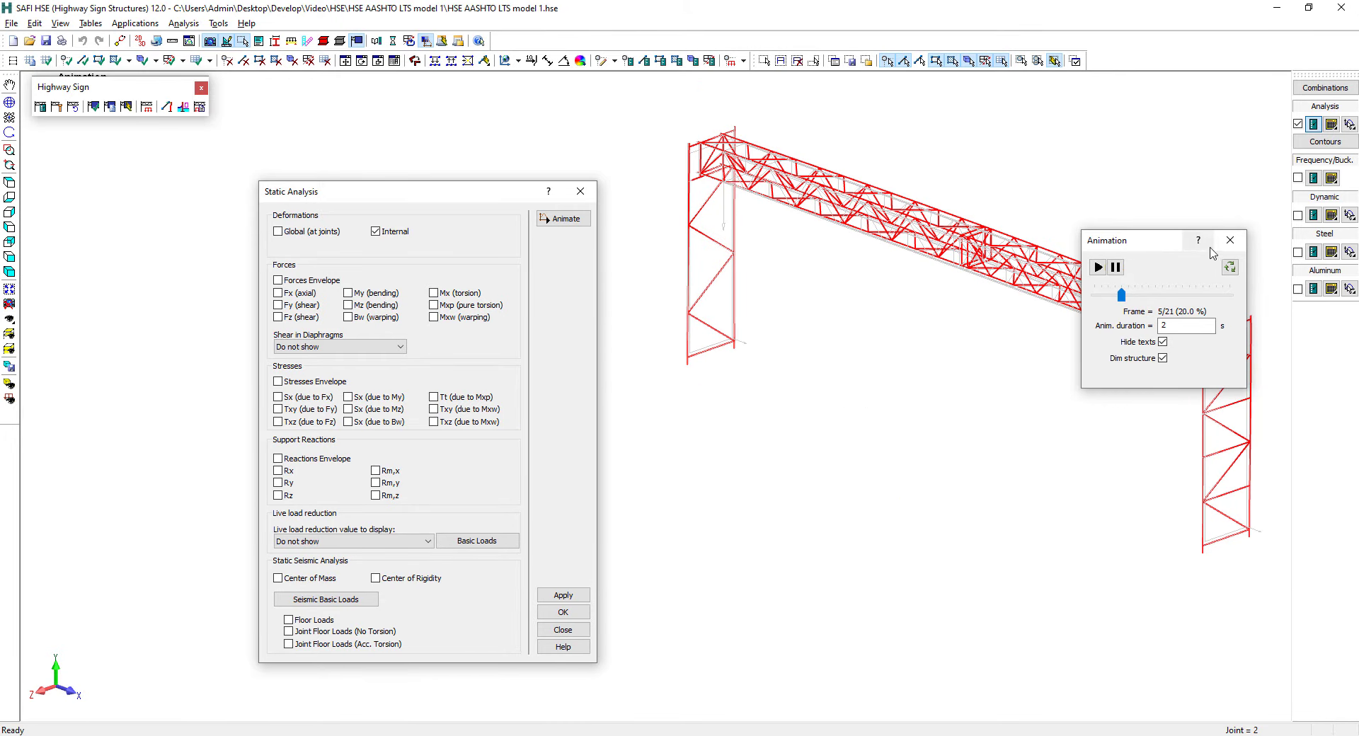
click(1230, 240)
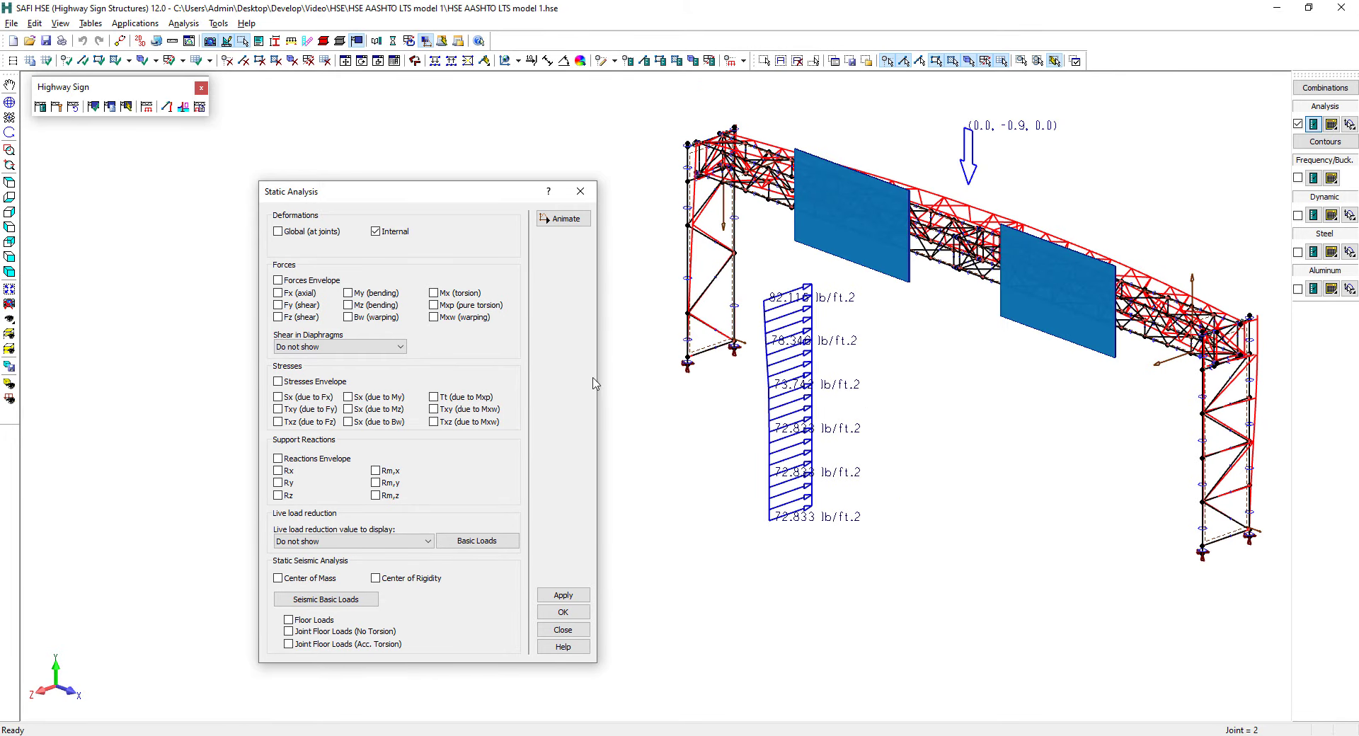
Inspect the Fx axial force and Mz bending moment diagrams on the structure, leaving only the internal deformations displayed
click(280, 294)
click(551, 596)
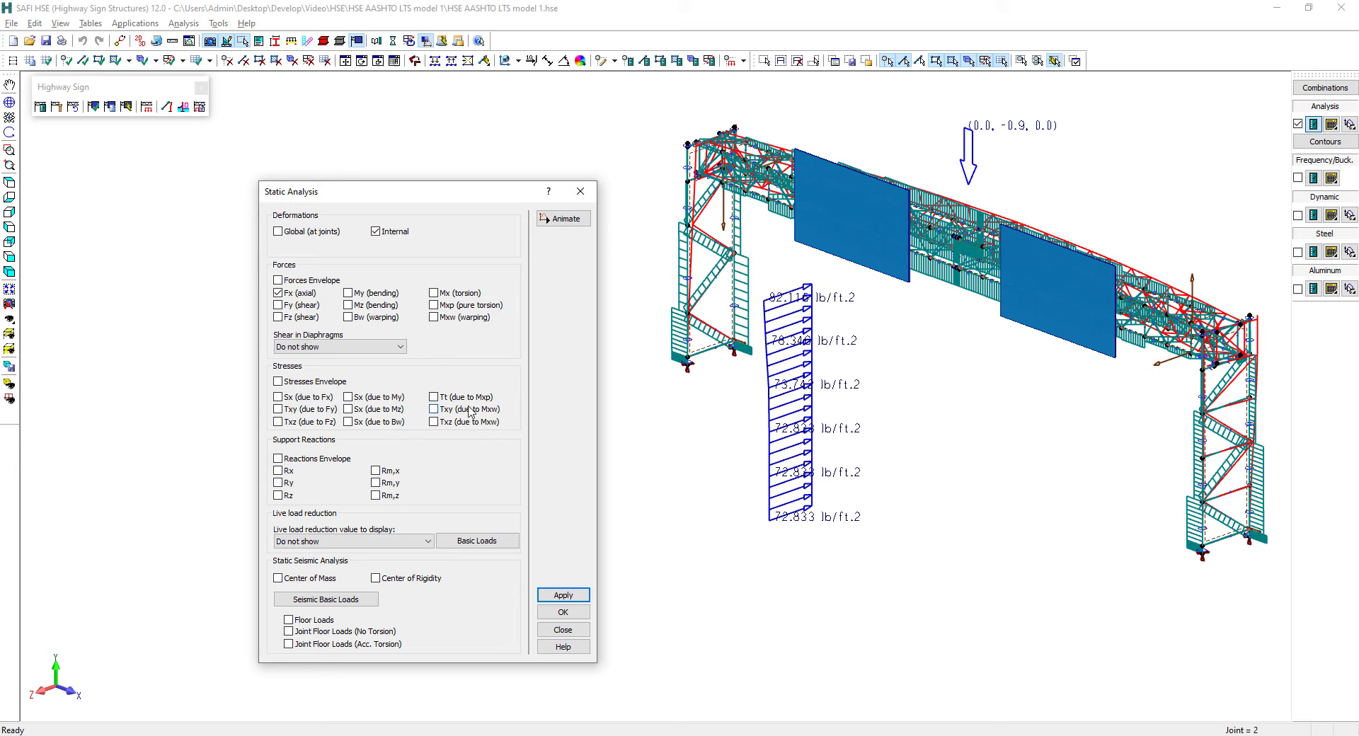
click(279, 294)
click(556, 595)
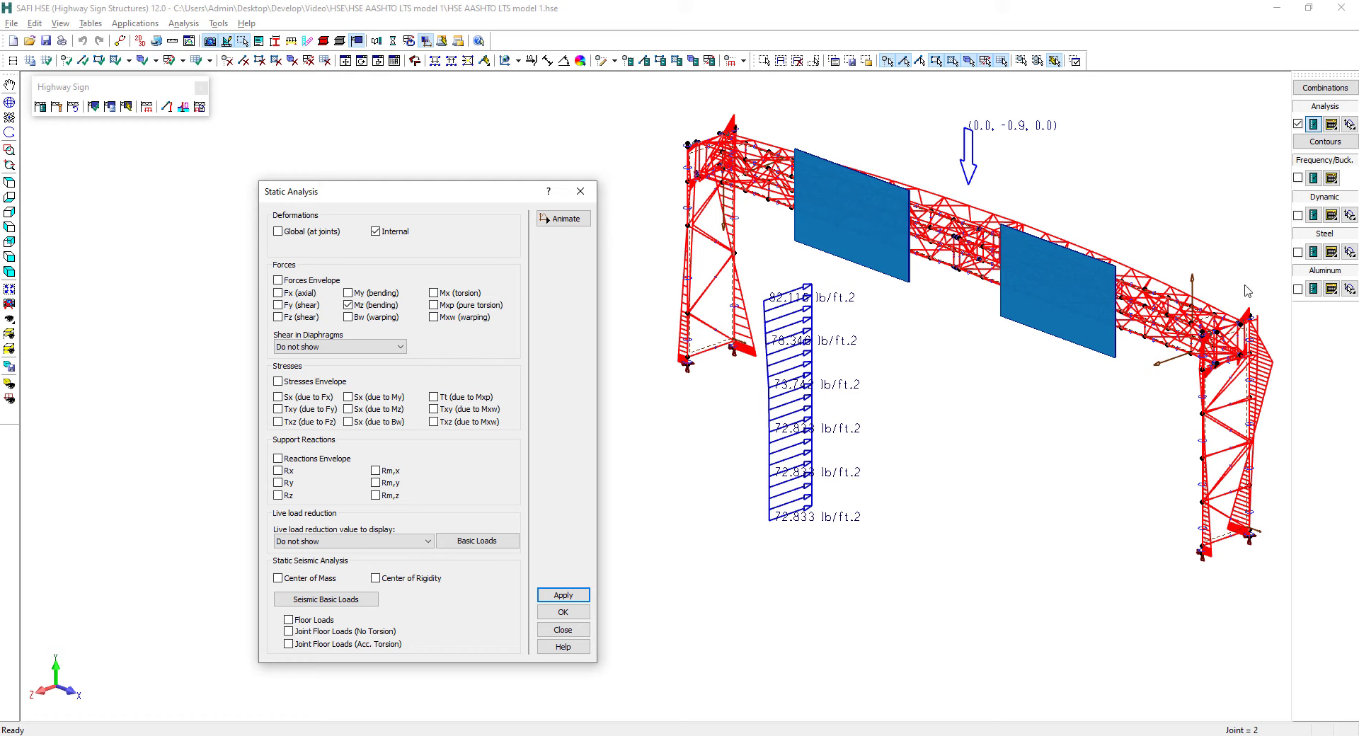
click(348, 305)
click(552, 613)
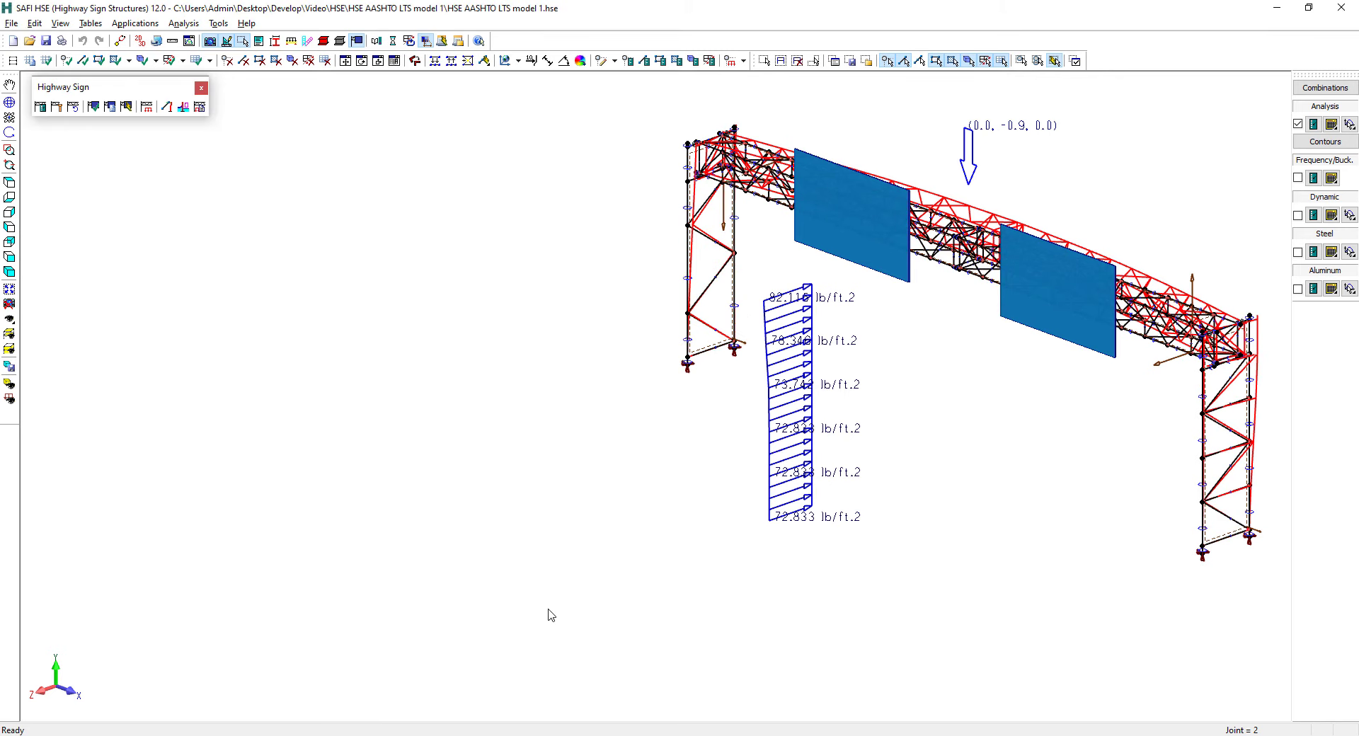
Hide the static analysis results and display the steel verification results on the whole structure
click(1298, 124)
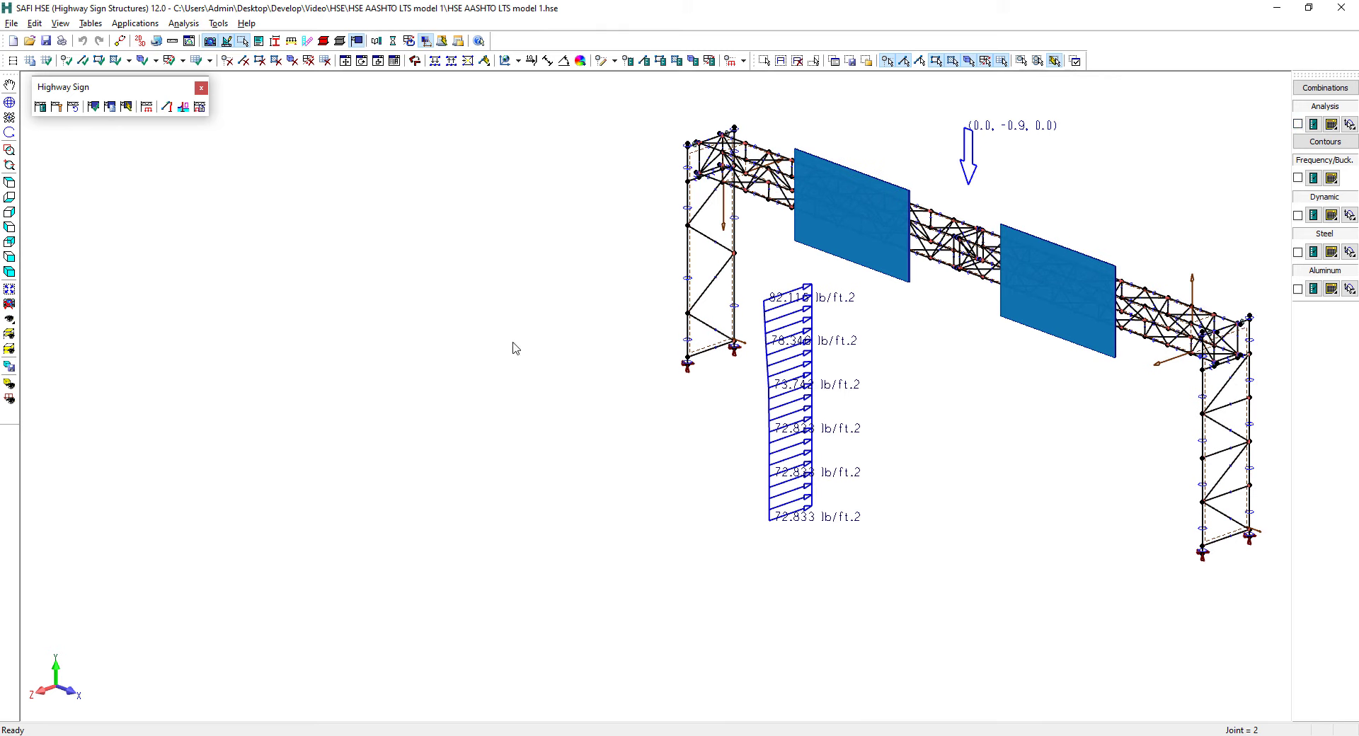
click(9, 290)
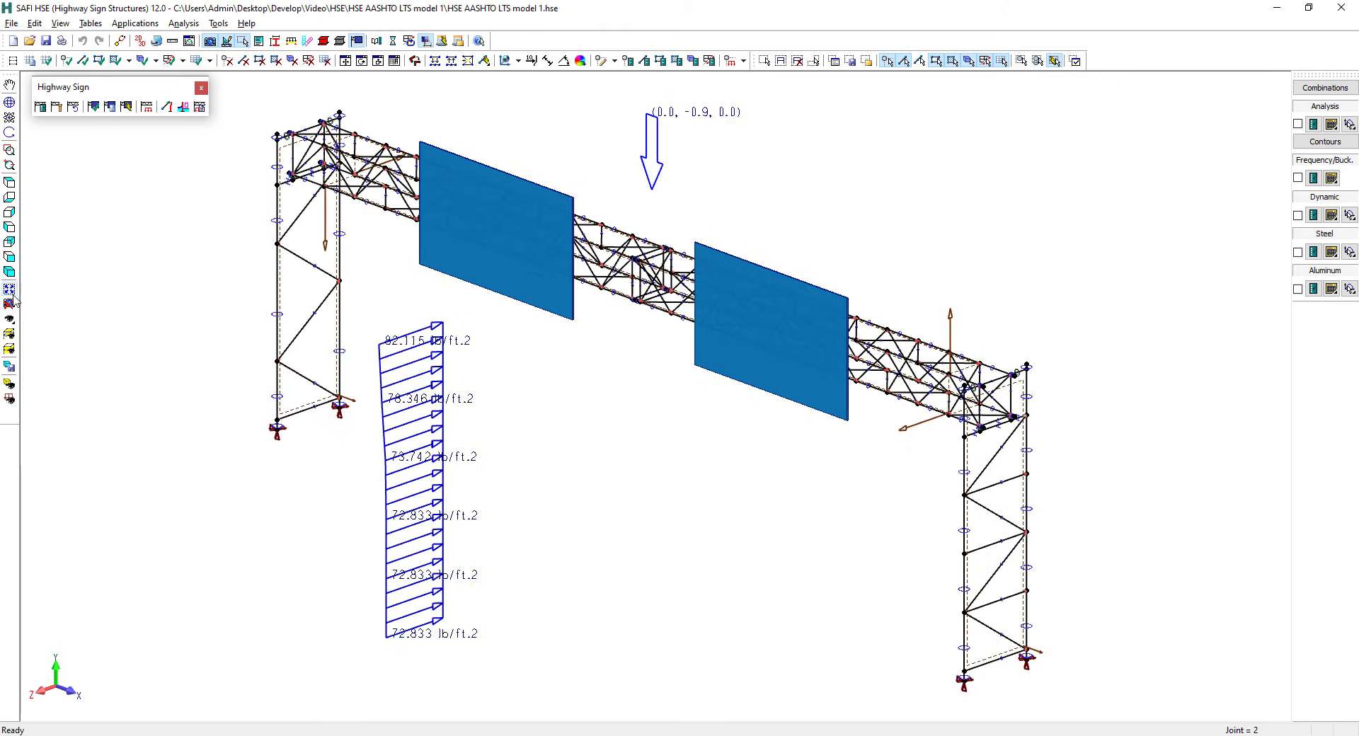
click(9, 305)
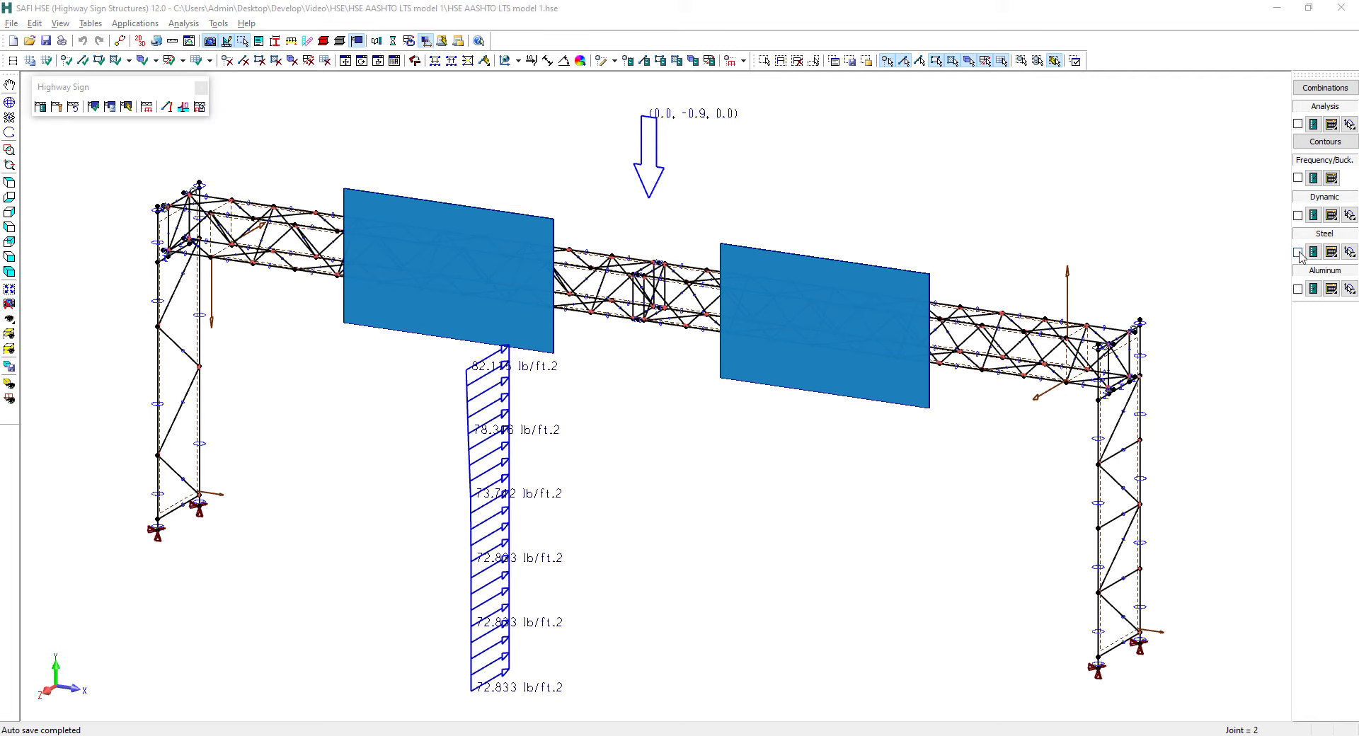
click(1298, 253)
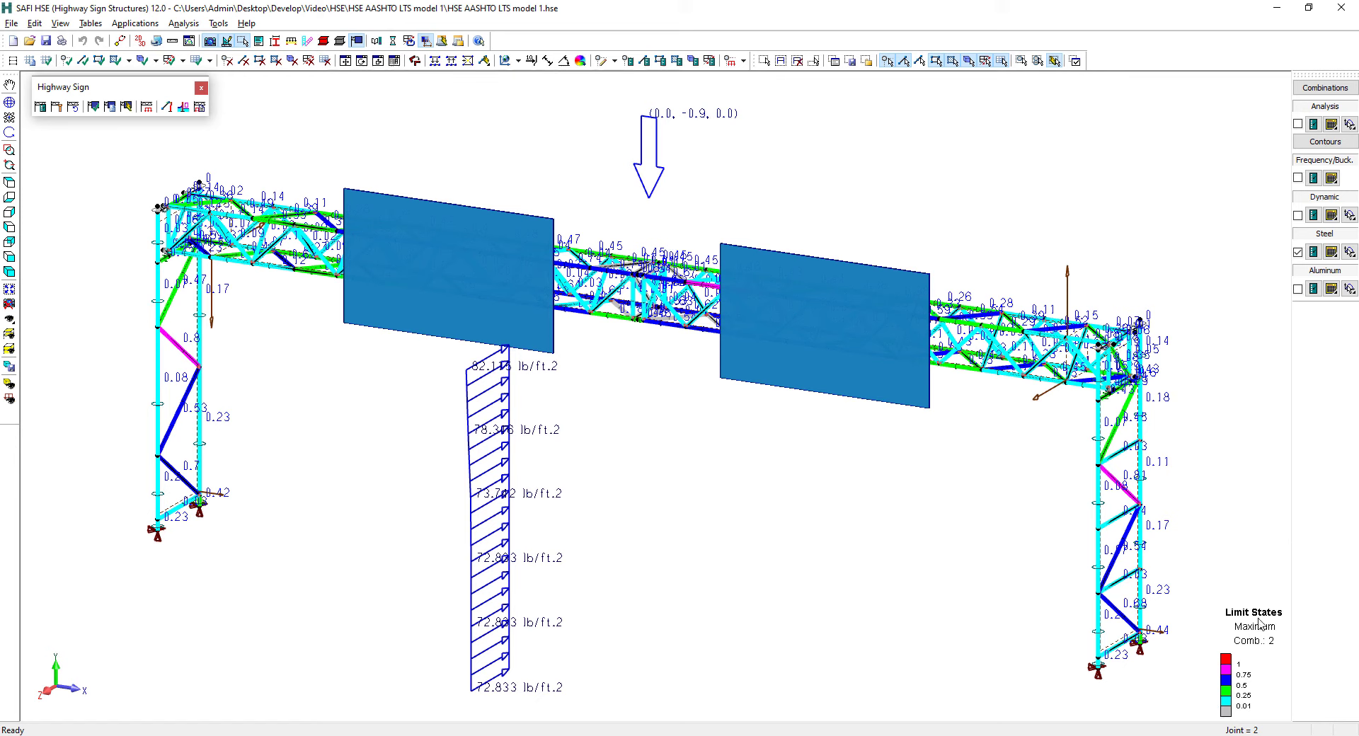
Display the steel verification results for all load combinations and view the structure from its opposite side
click(1324, 87)
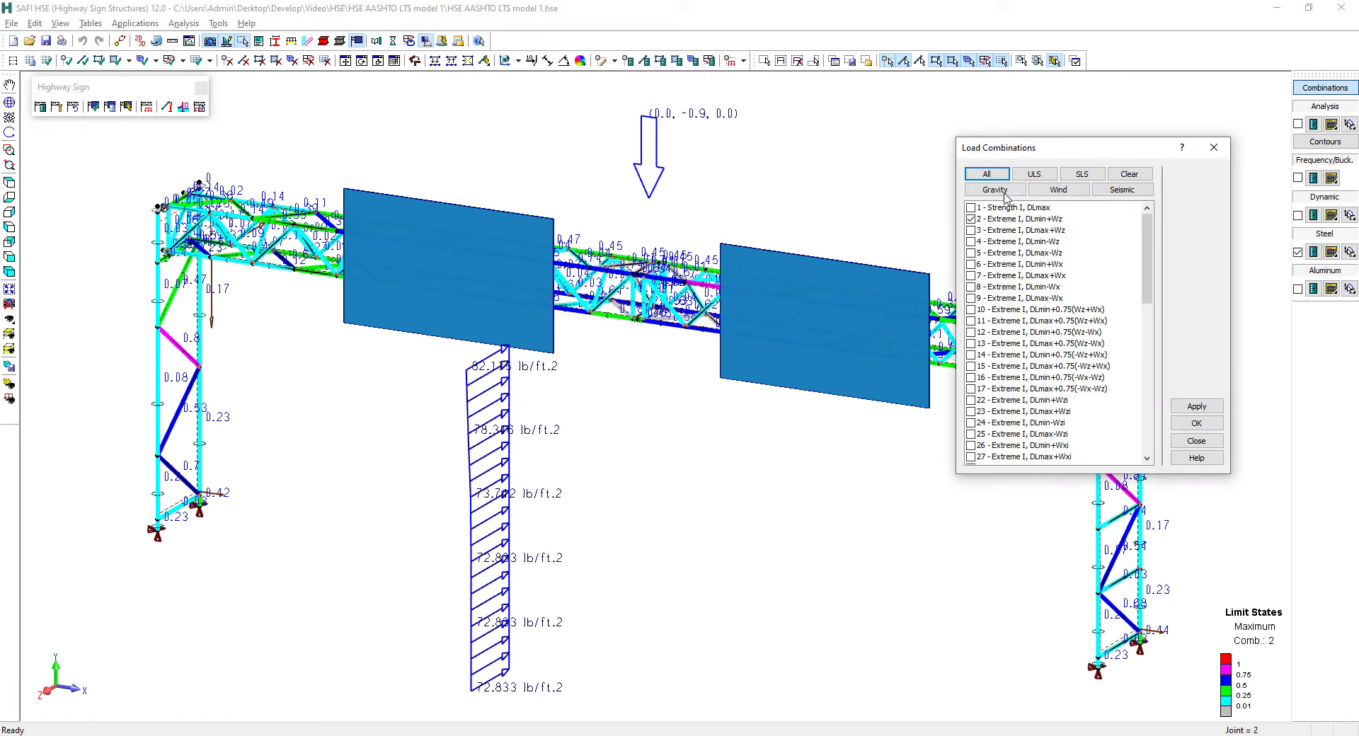
click(986, 176)
click(1196, 424)
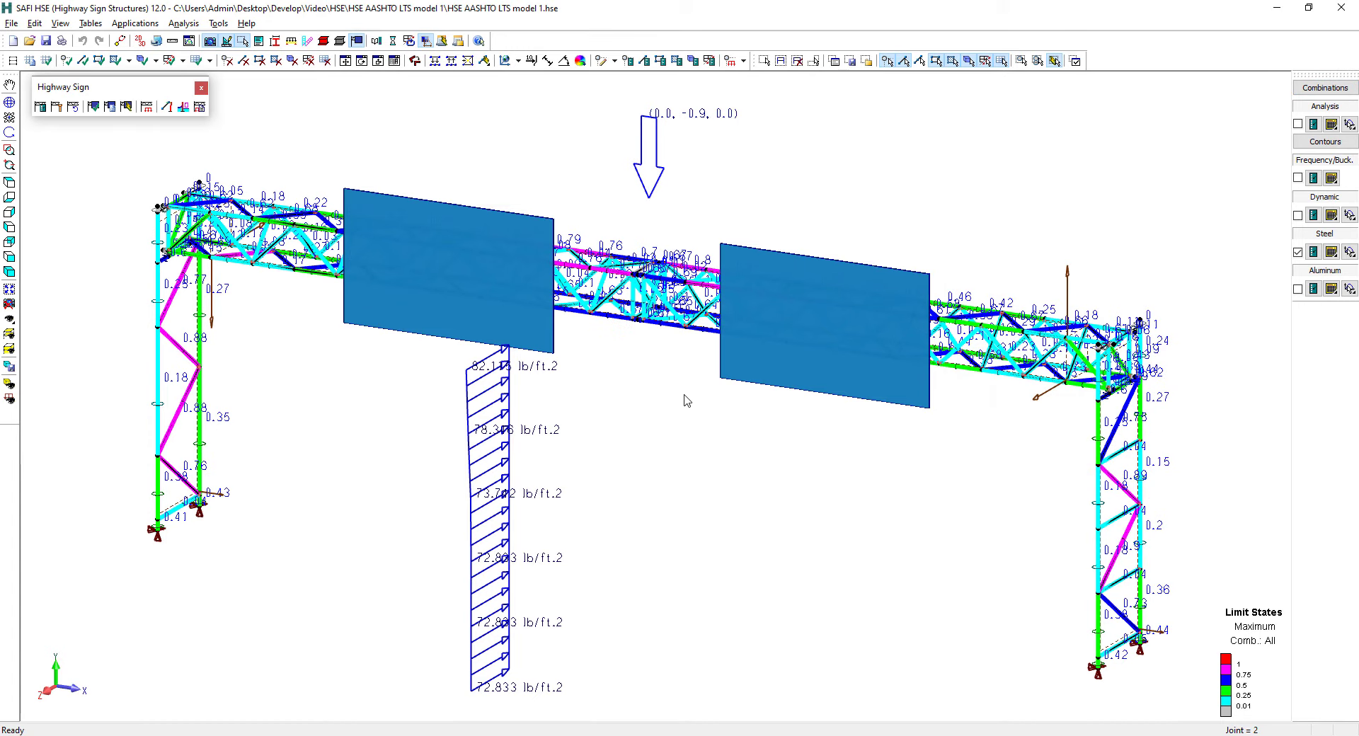
middle_drag(709, 350, 414, 357)
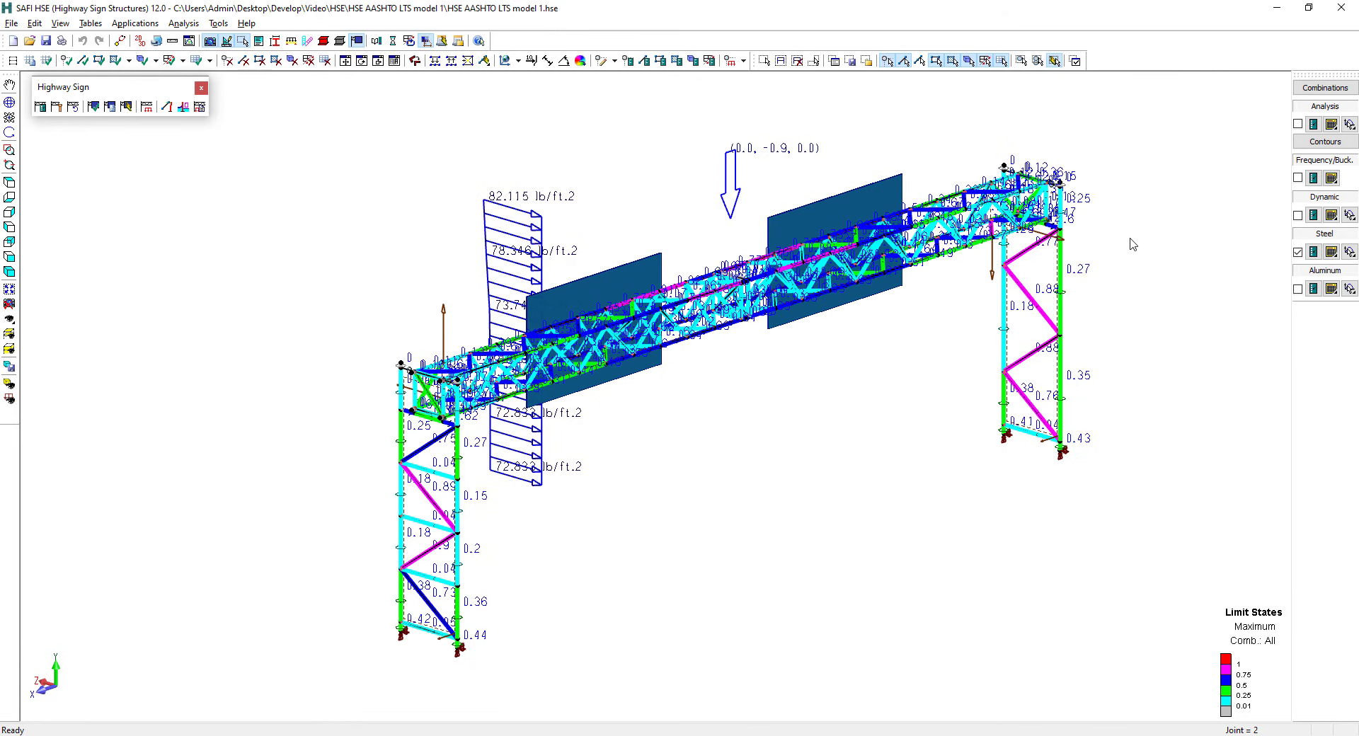
Replace the Maximum limit state with Compression in the steel results display and apply it to the structure
click(1313, 252)
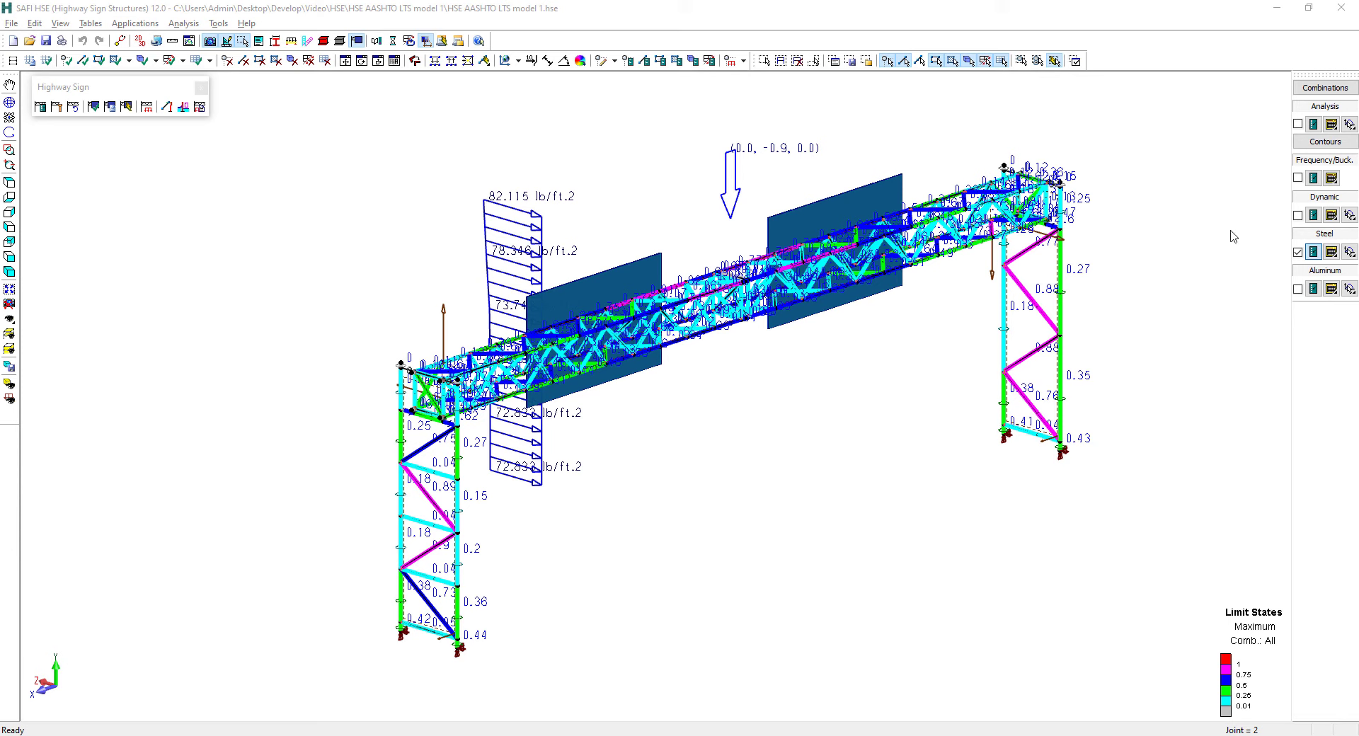
click(1314, 255)
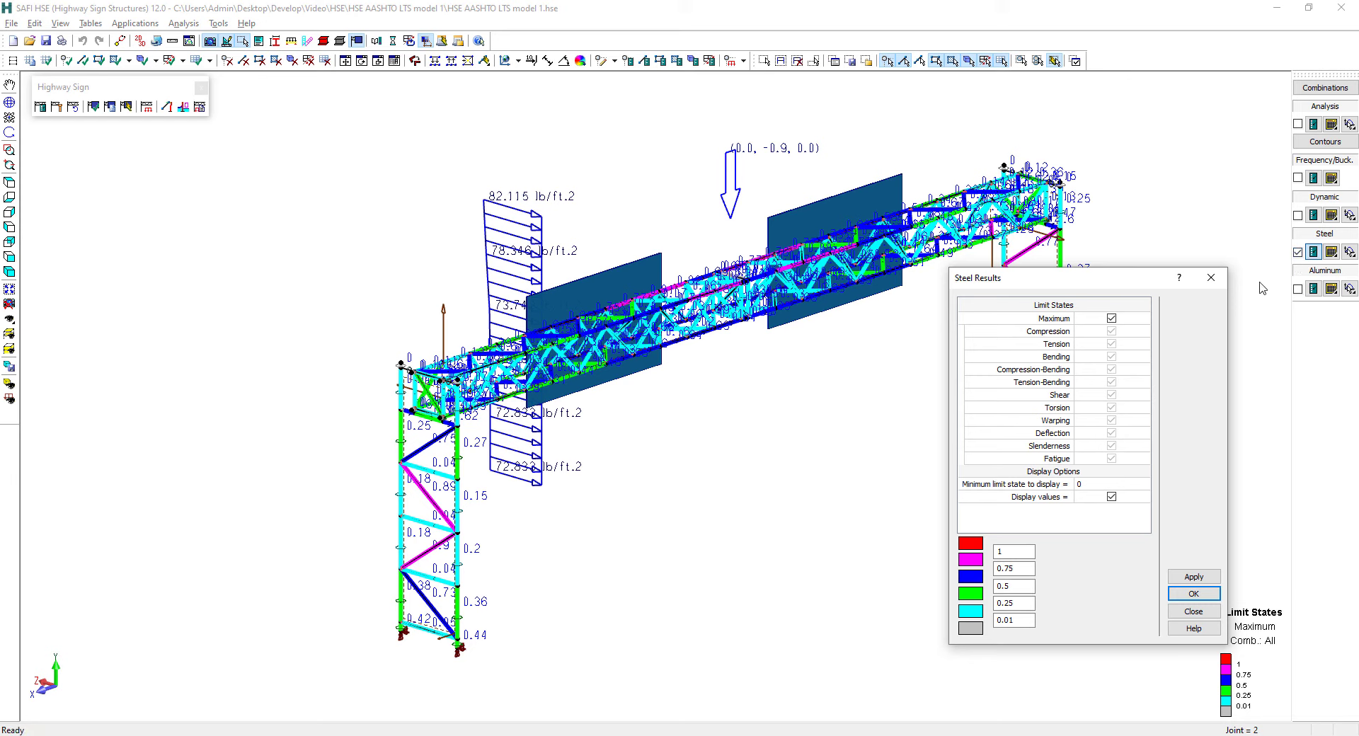
drag(1123, 283, 1127, 182)
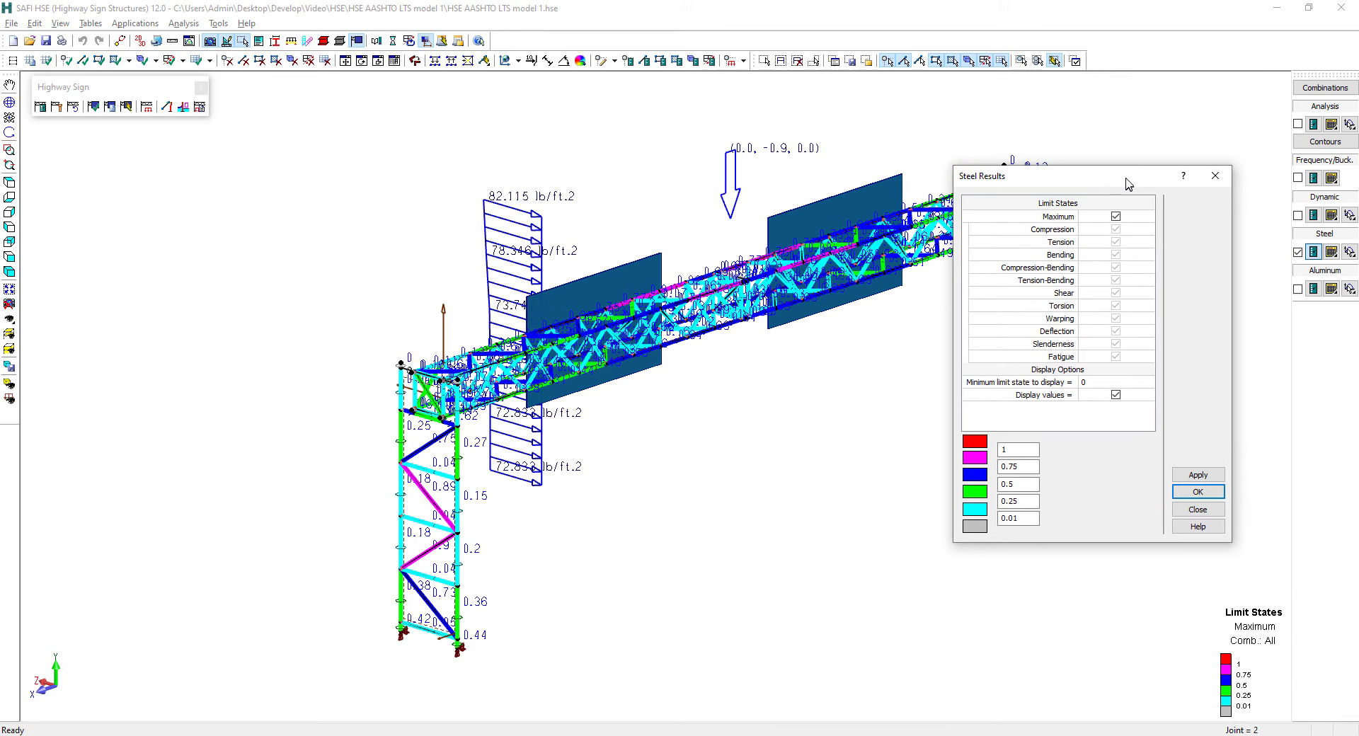
click(1115, 217)
click(1135, 203)
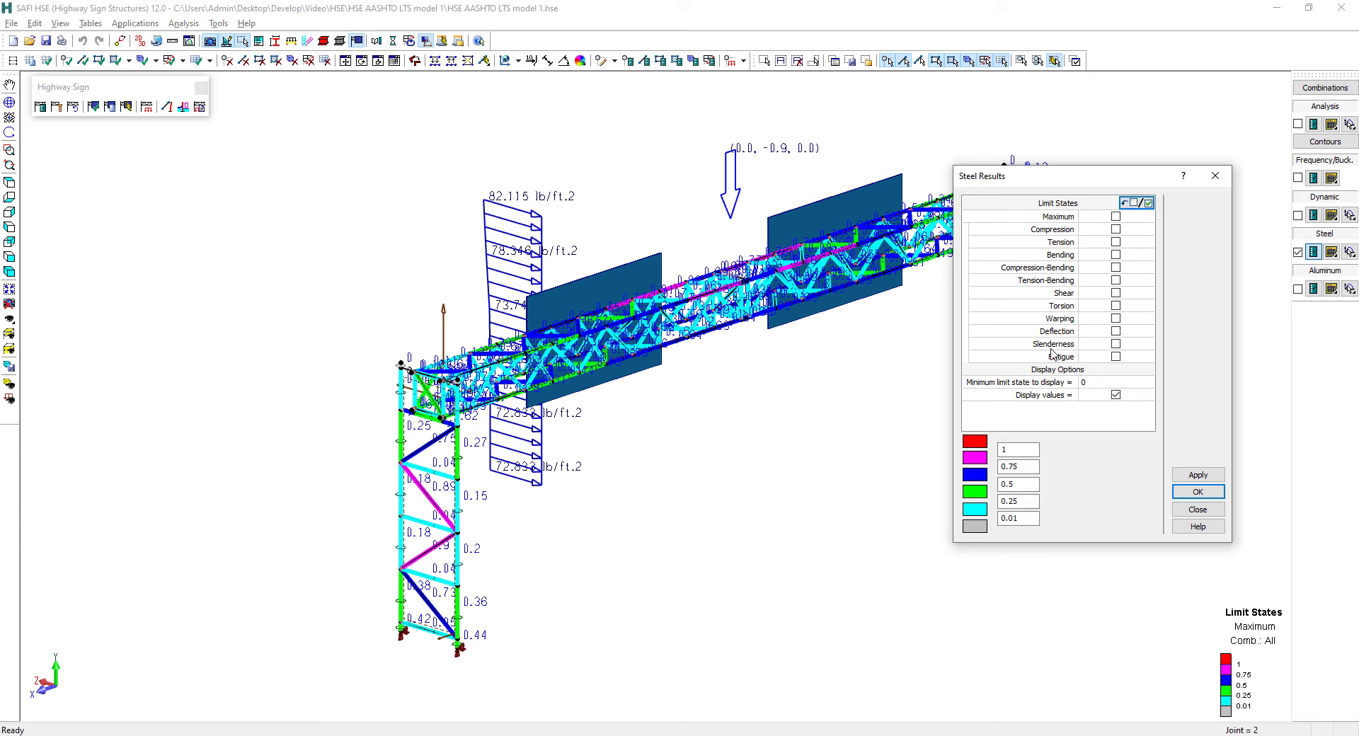
click(1116, 230)
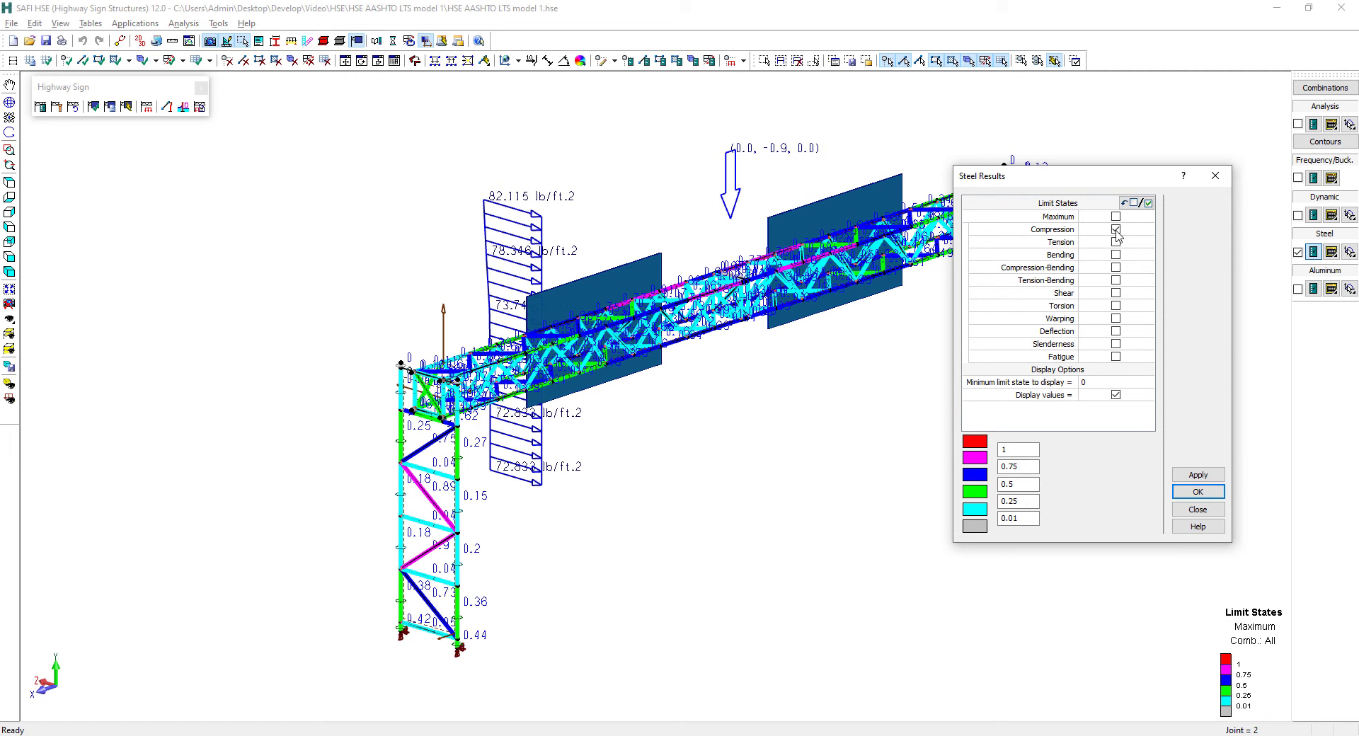
click(1194, 475)
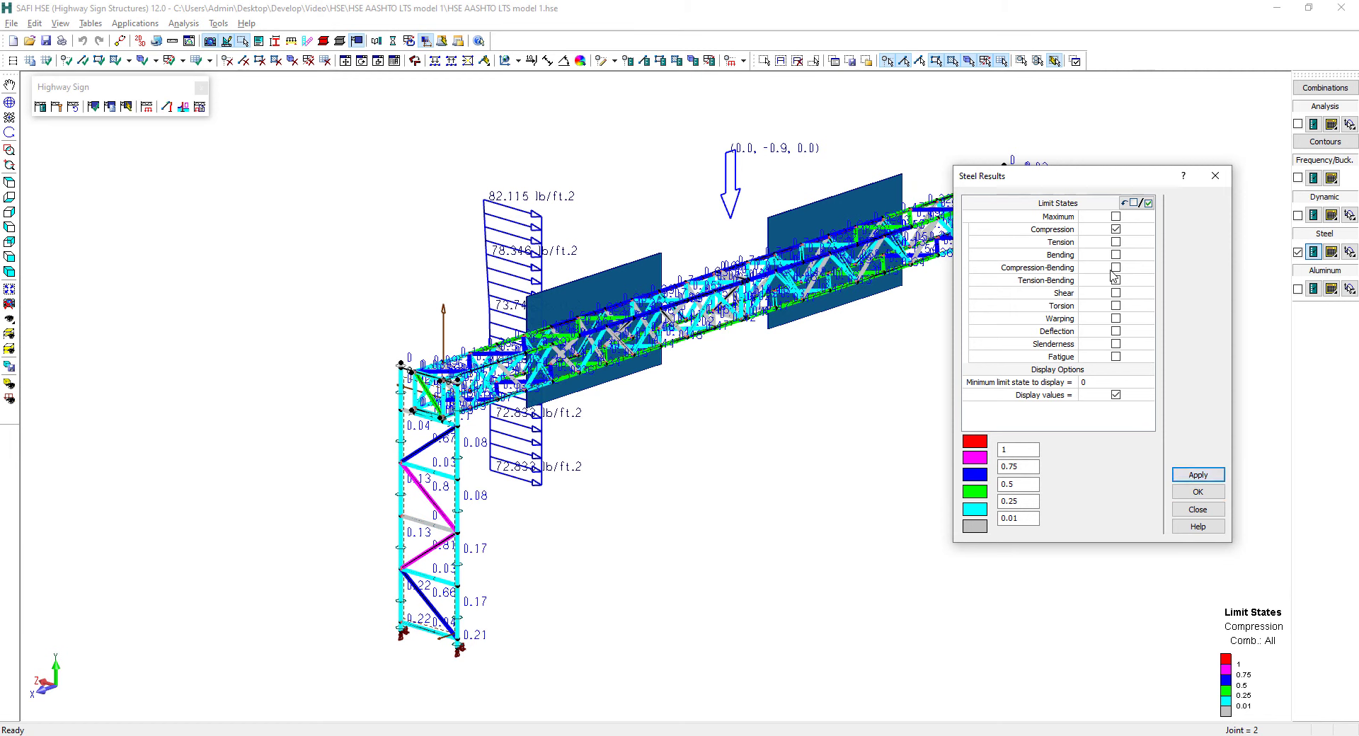
Move the steel results settings clear of the model and display only the Tension limit state instead of Compression
drag(1058, 180, 779, 354)
click(859, 415)
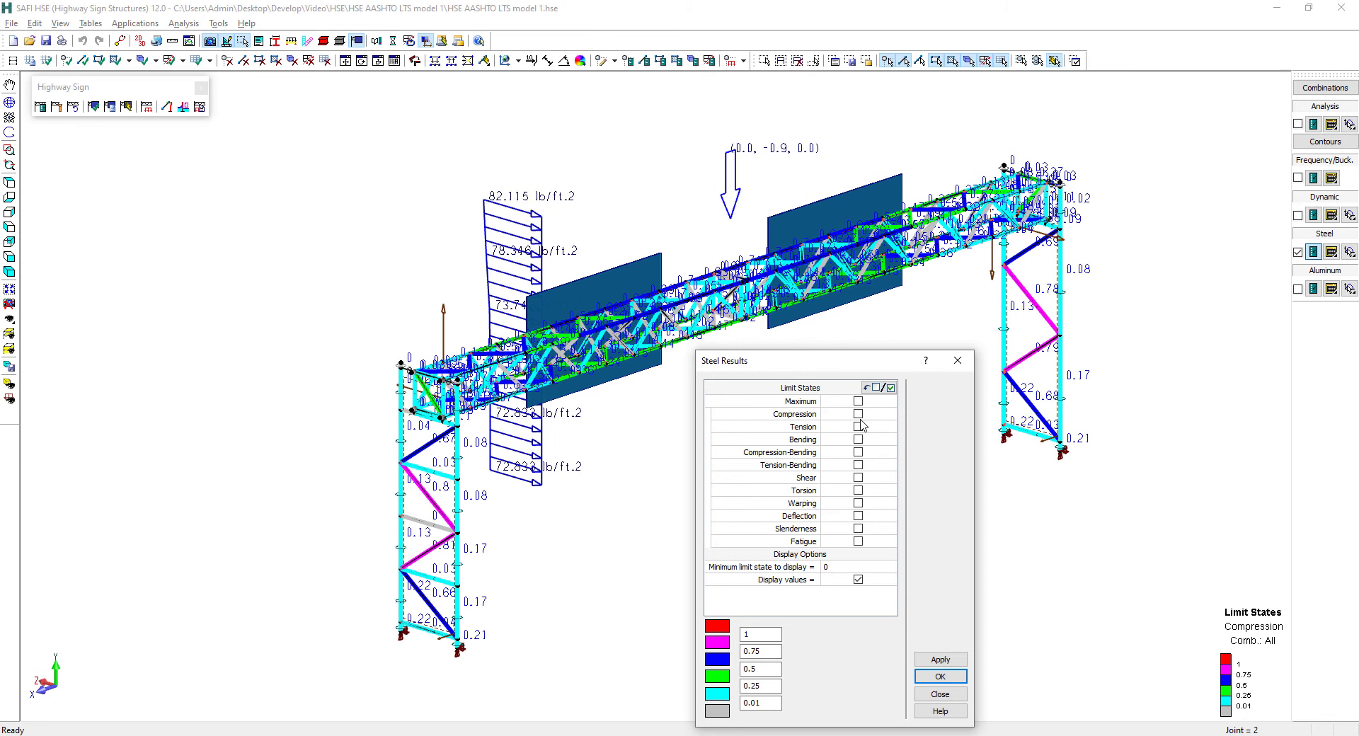
click(858, 427)
click(940, 660)
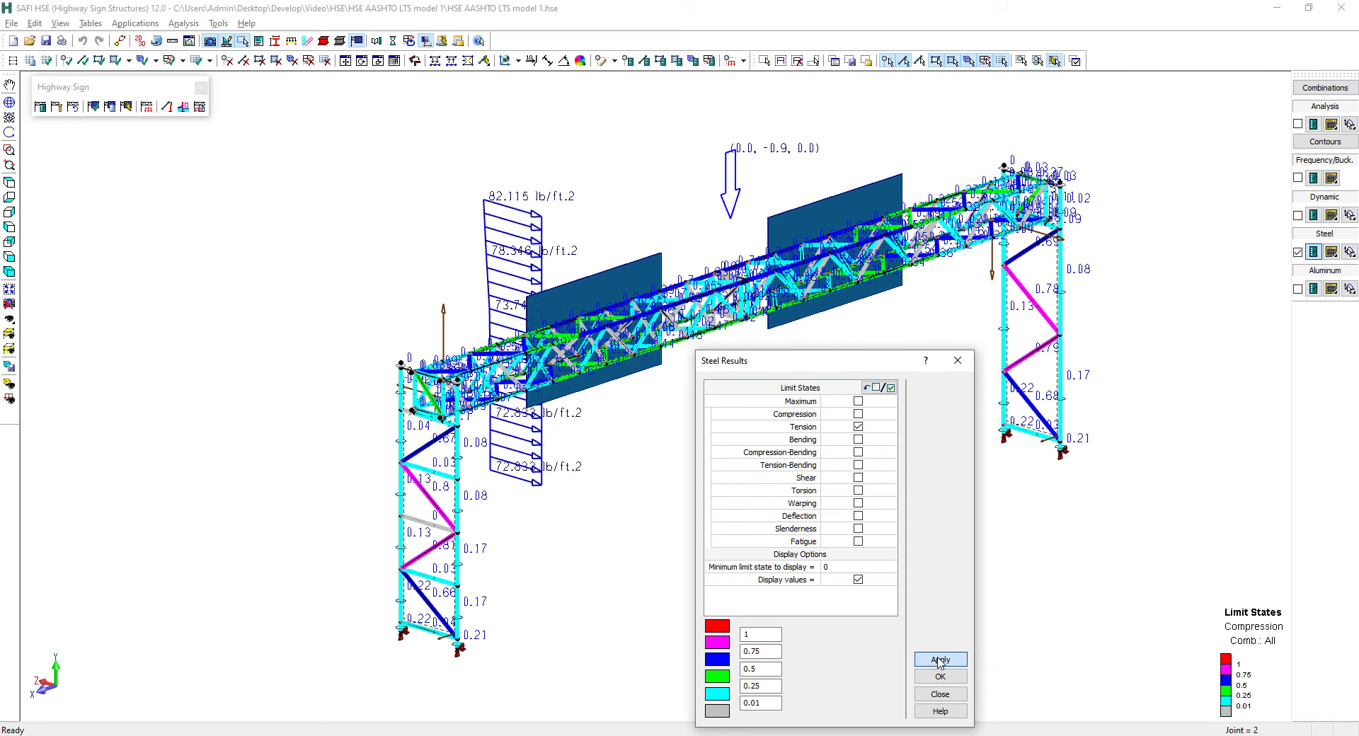
Switch the displayed steel limit state from Tension to Fatigue
click(859, 427)
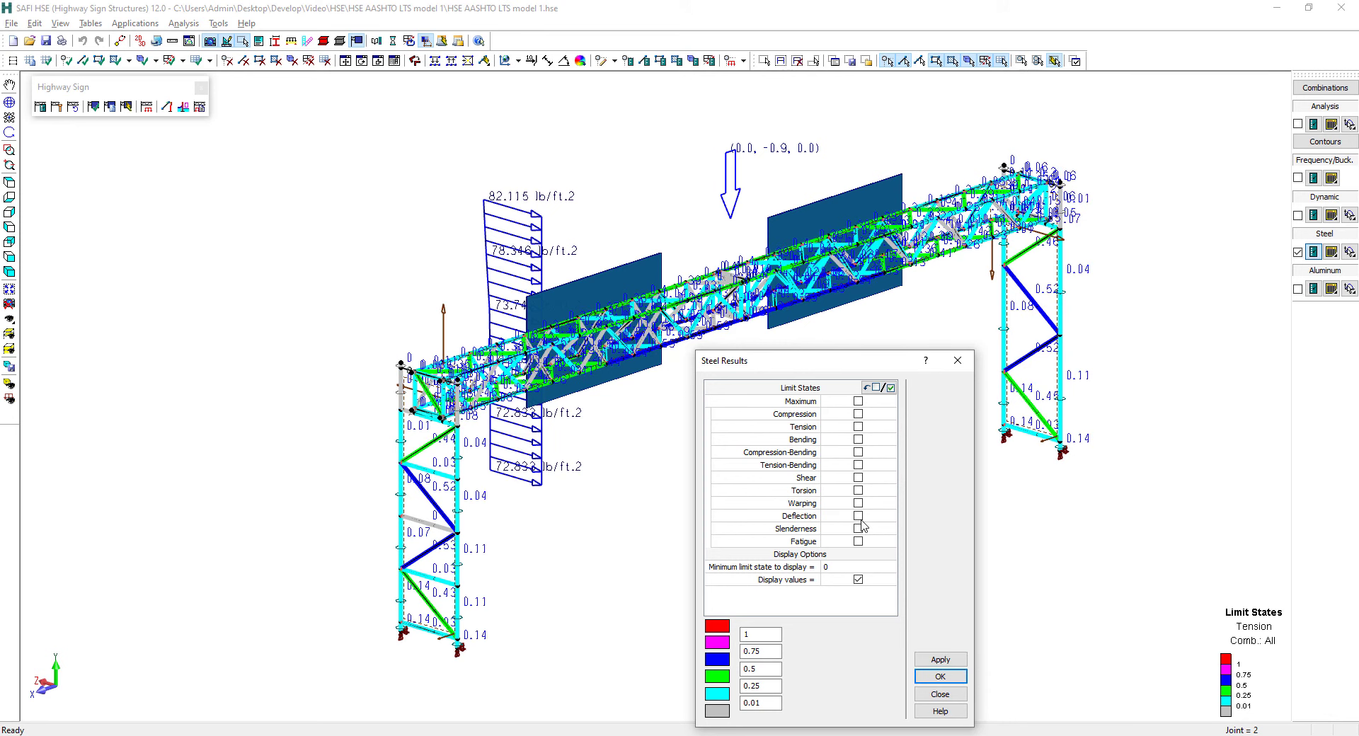
click(859, 541)
click(940, 662)
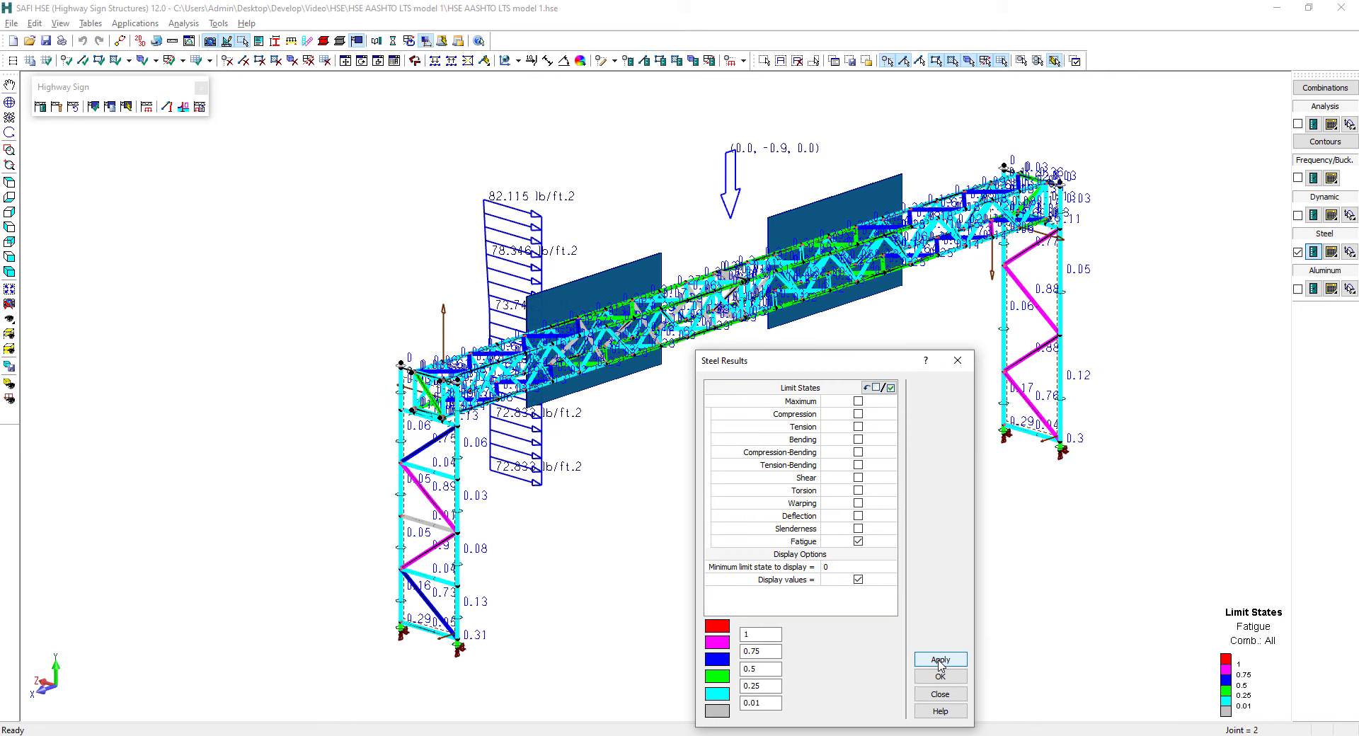
Restore the steel results display to the Maximum limit state and close the settings
click(858, 542)
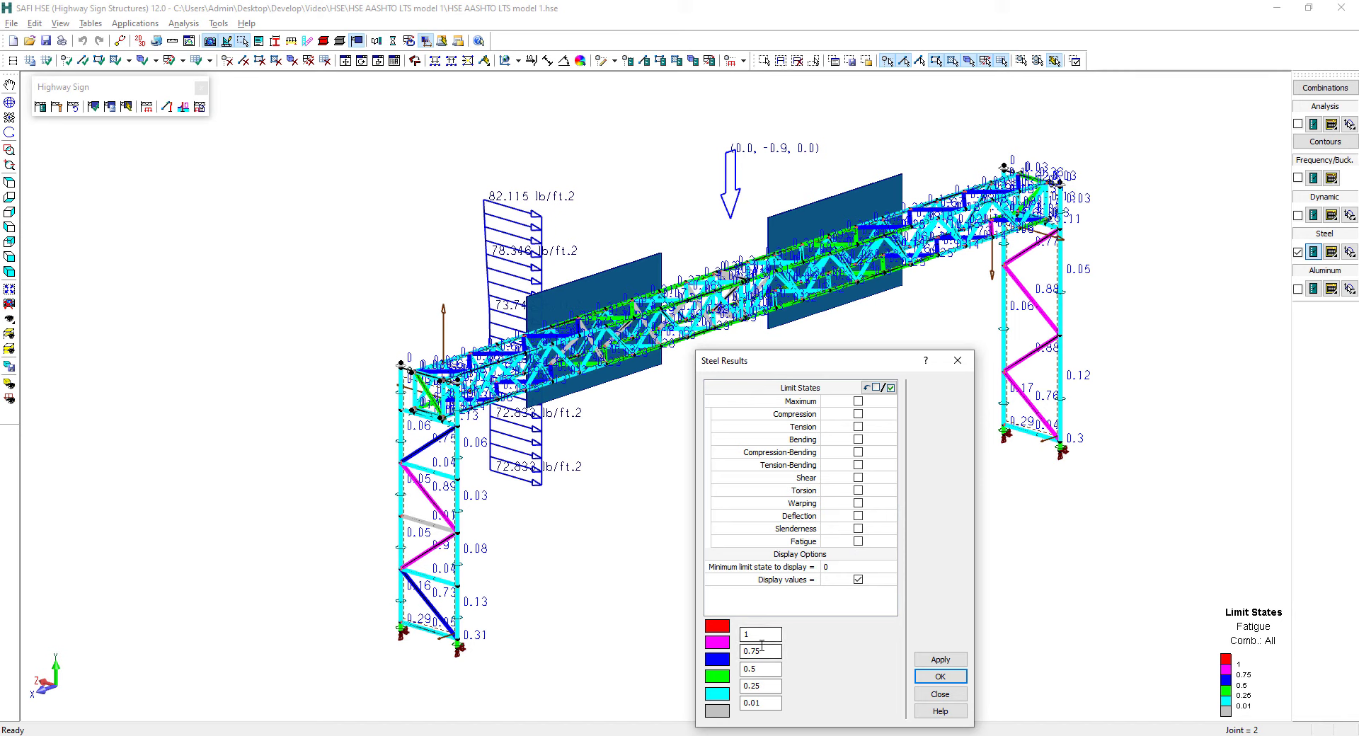
click(858, 402)
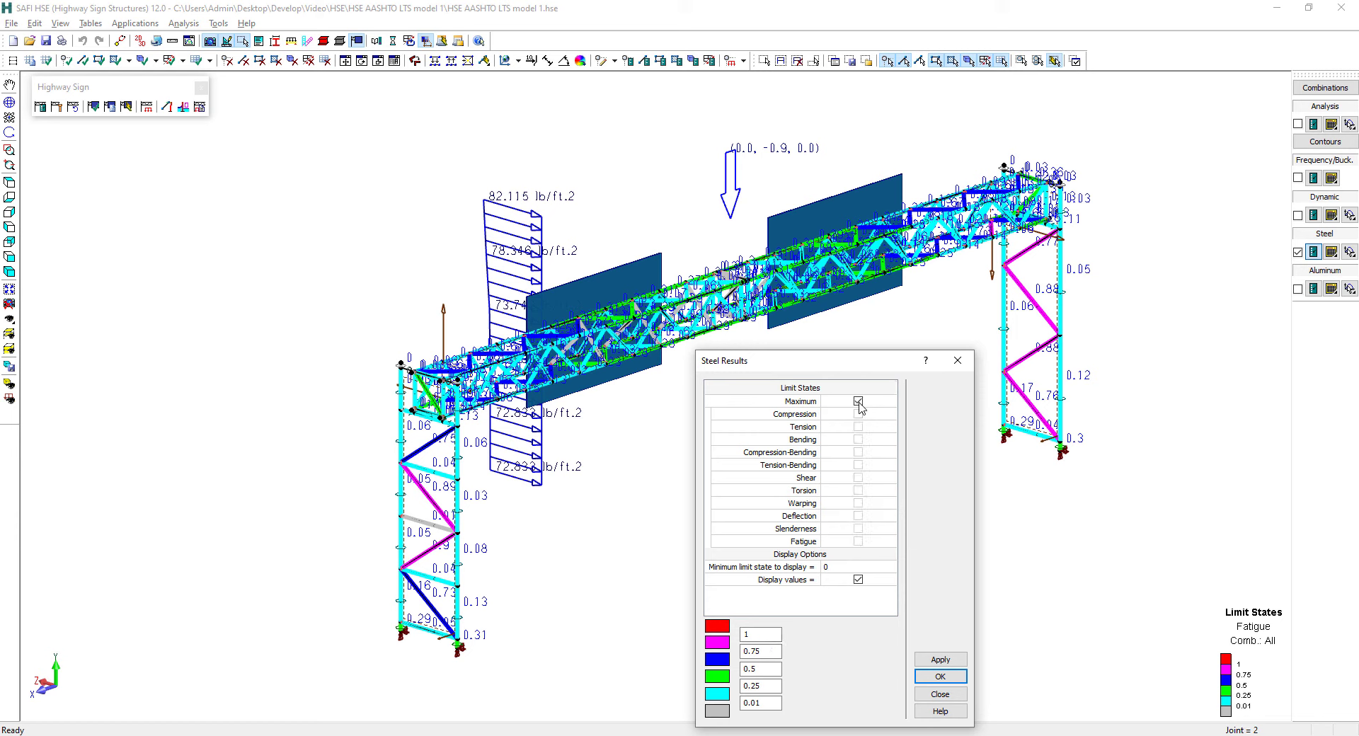
click(926, 674)
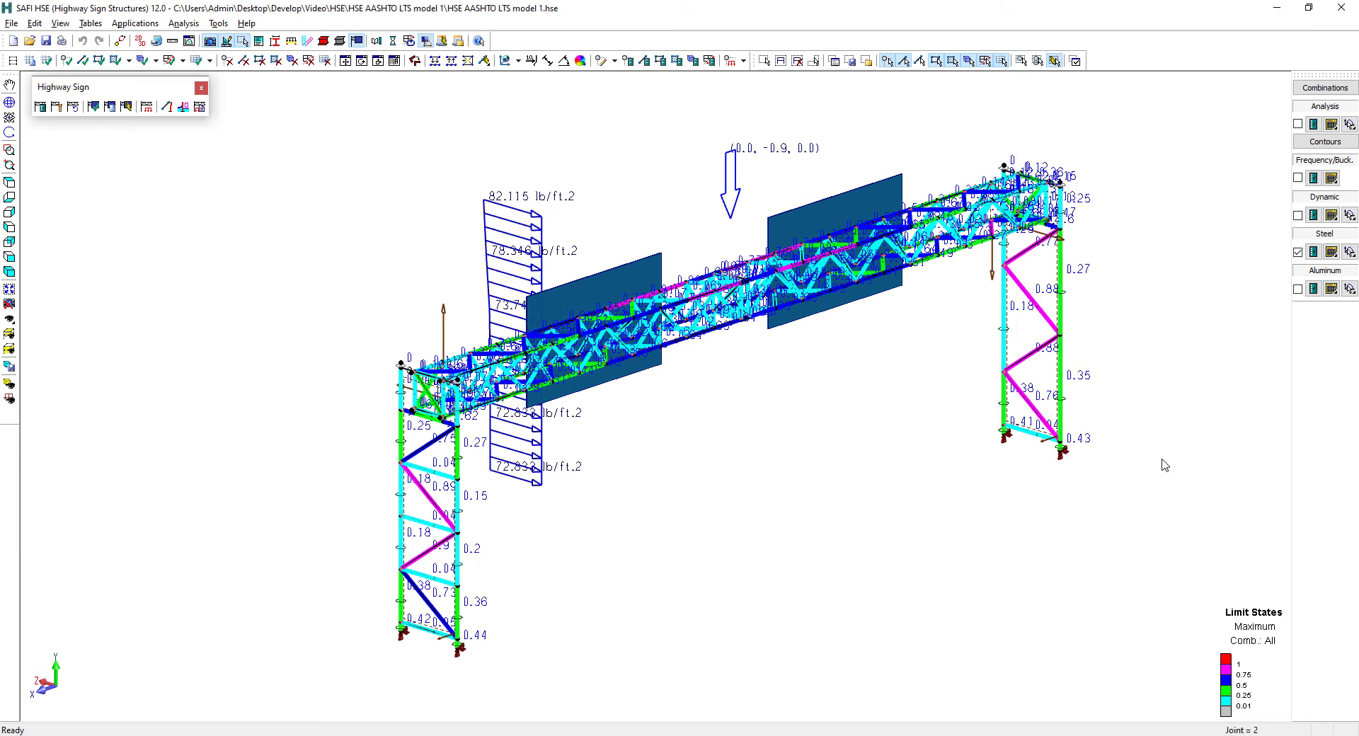
Select the diagonal brace in the lower half of the nearer support frame and hide the steel verification results
click(1297, 252)
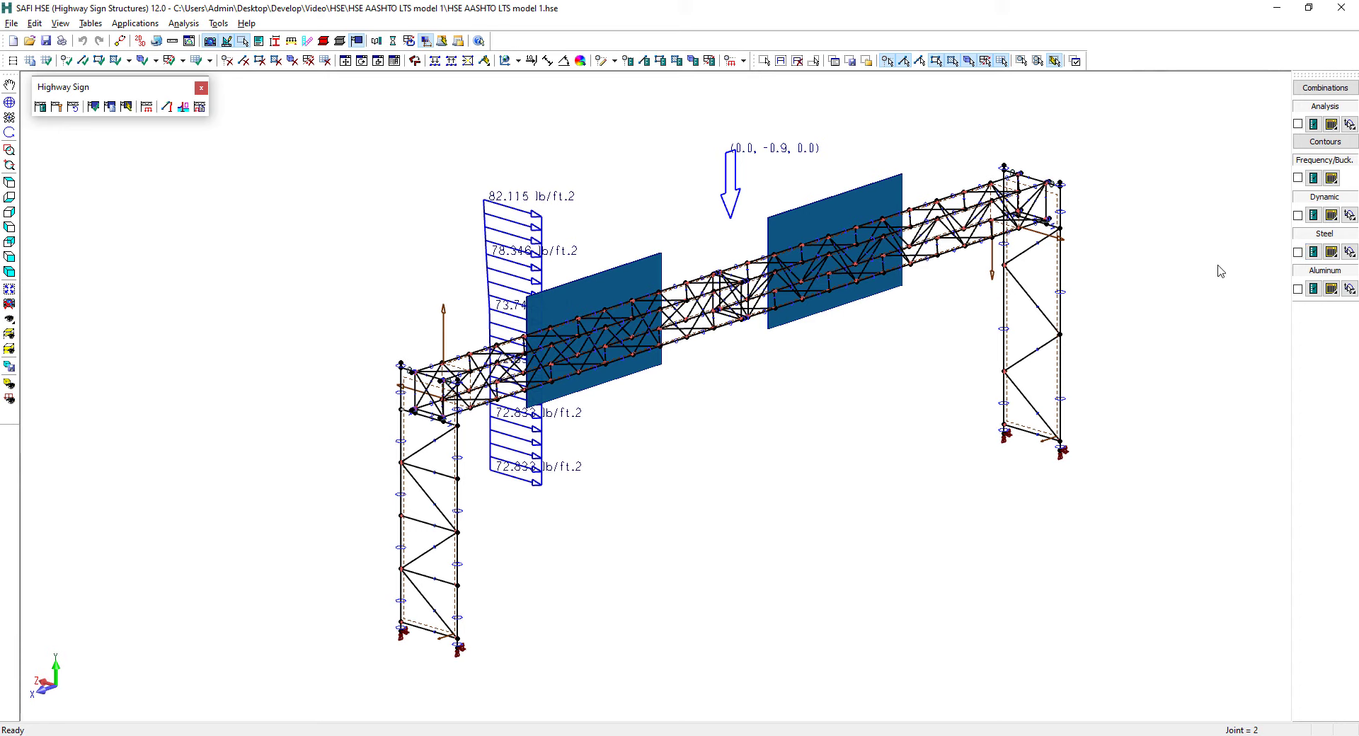
click(1297, 252)
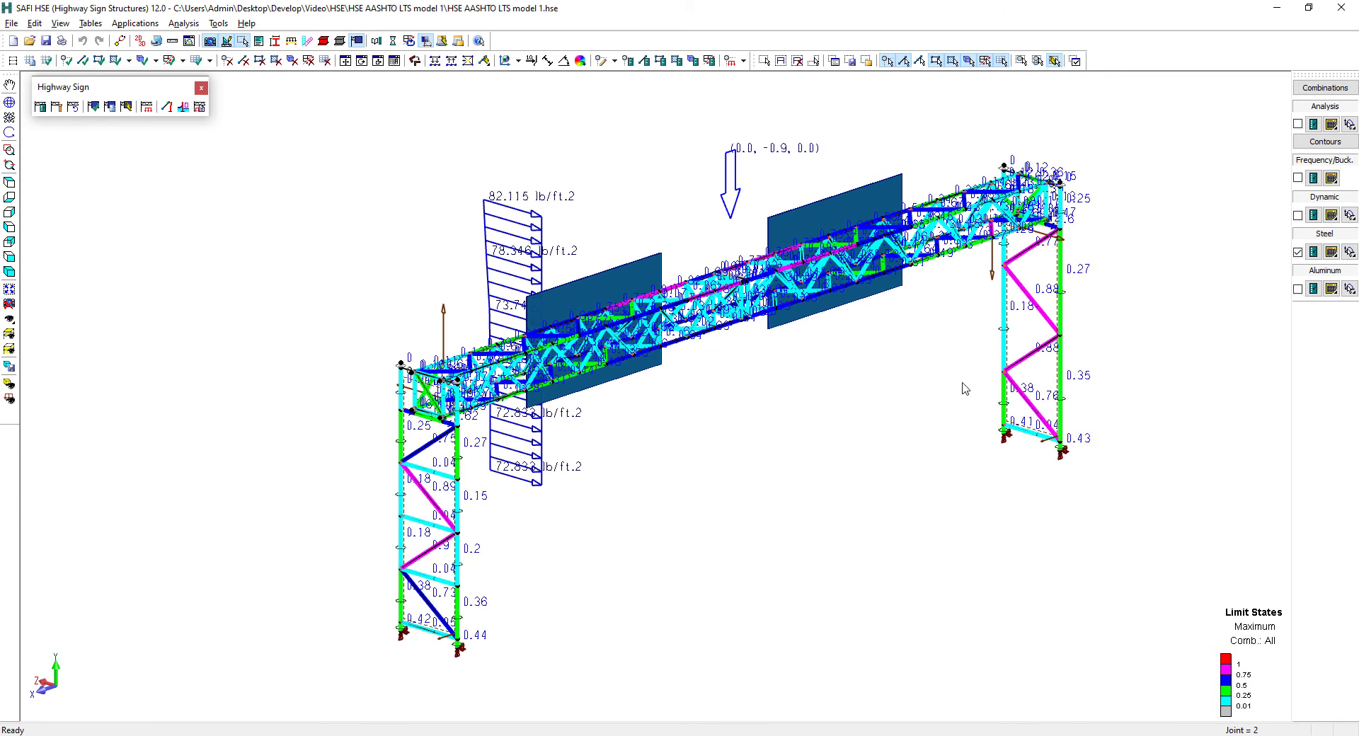
key(s)
click(423, 552)
click(1298, 252)
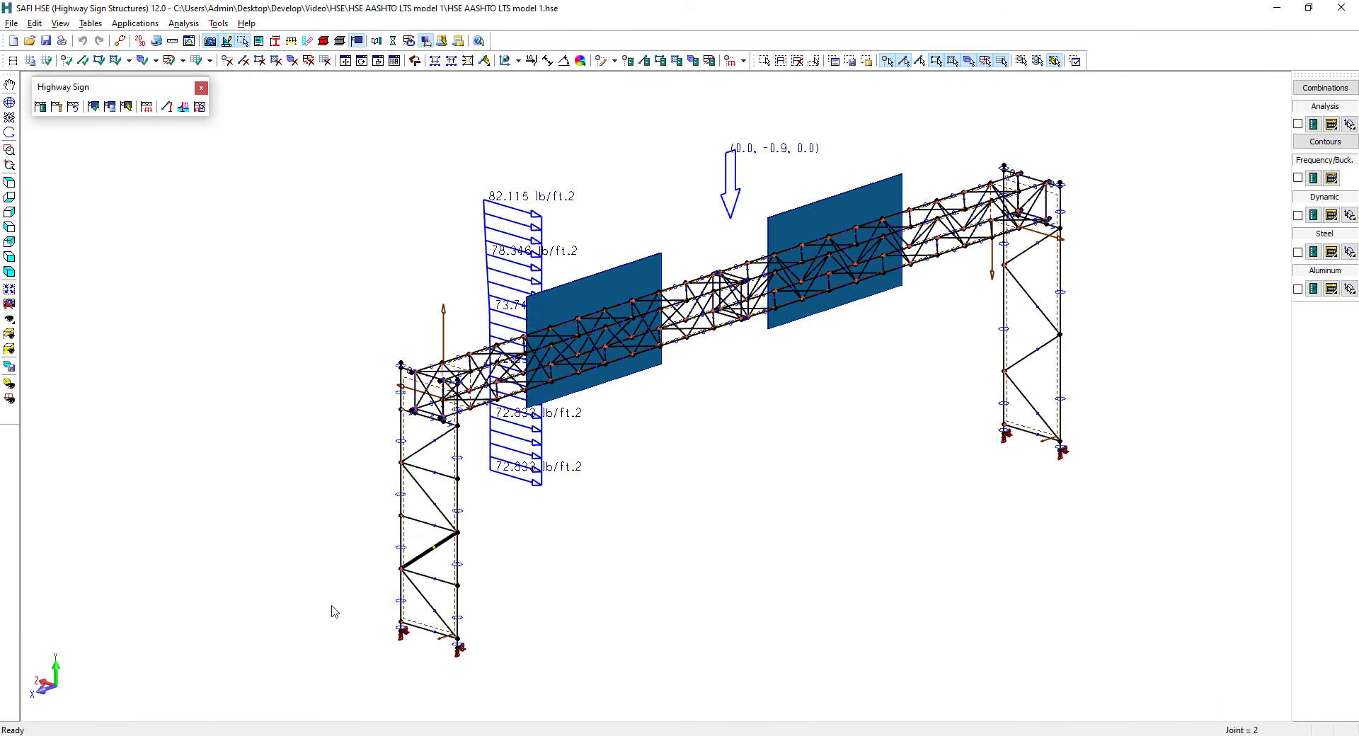
Open the steel Limit States Summary for the selected element under all load combinations
click(1332, 253)
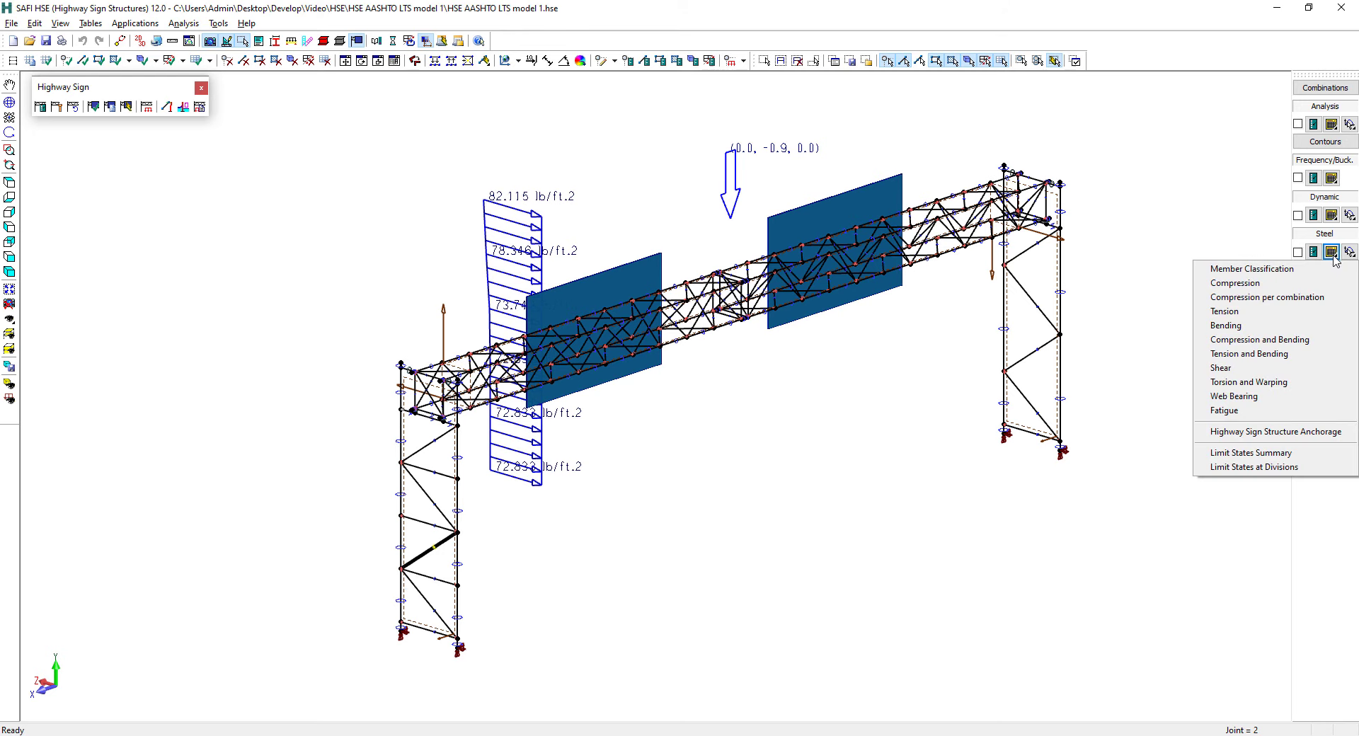
click(1286, 455)
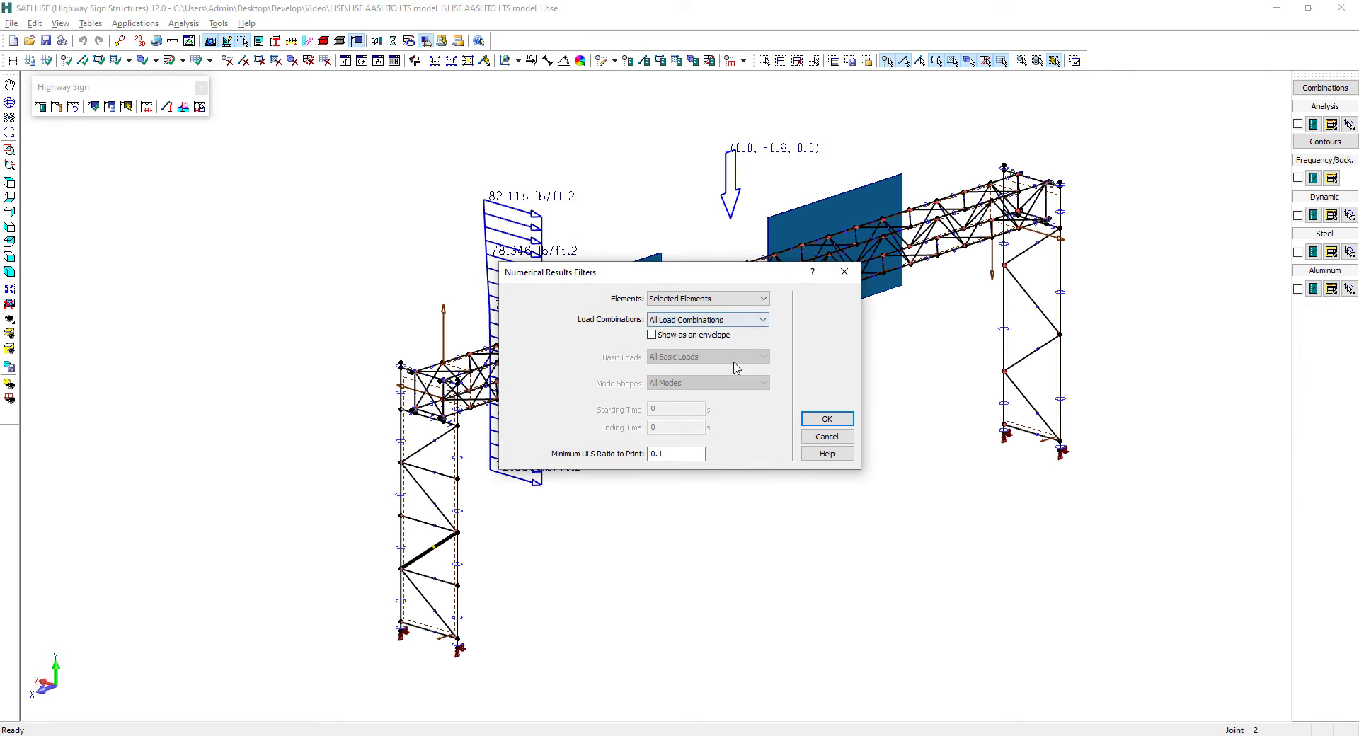
click(825, 419)
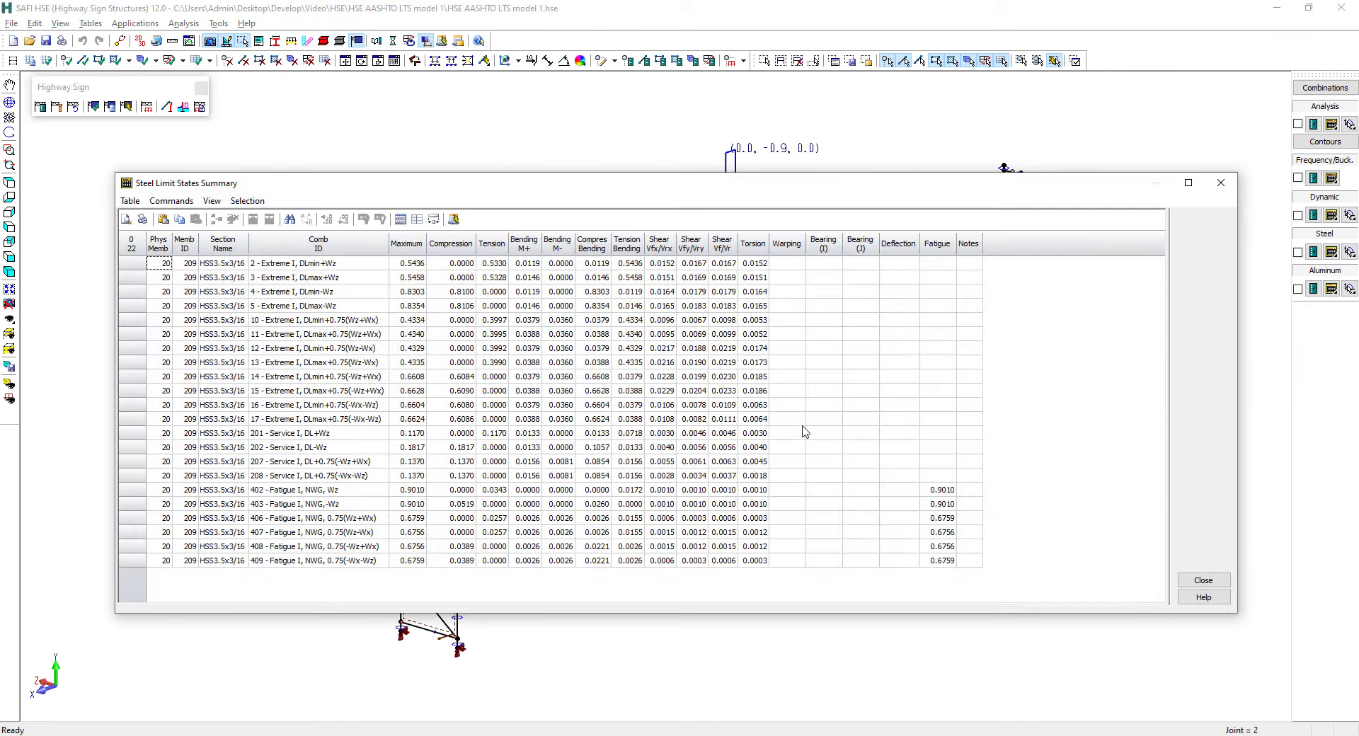
Sort the summary by Maximum, examine the 402 - Fatigue I row's tension and fatigue ratios, restore combination order and close the table
click(412, 243)
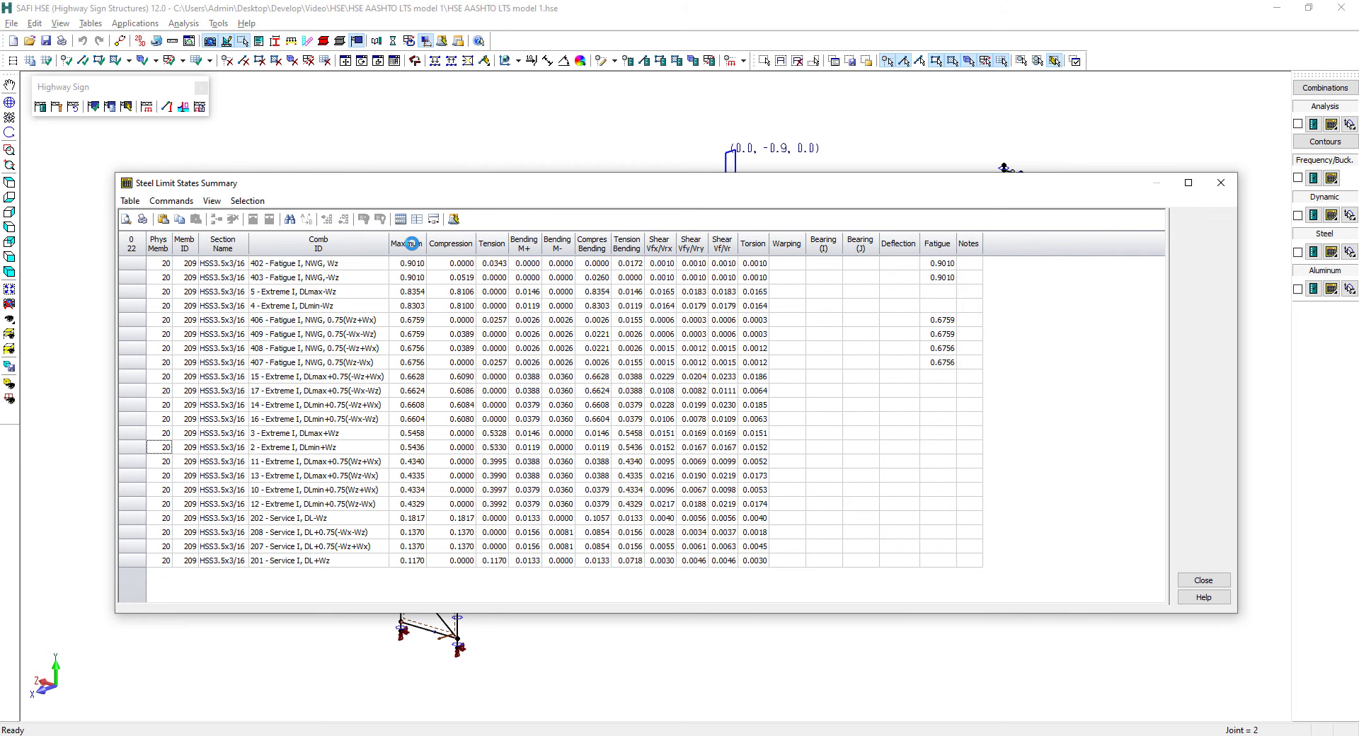
click(305, 264)
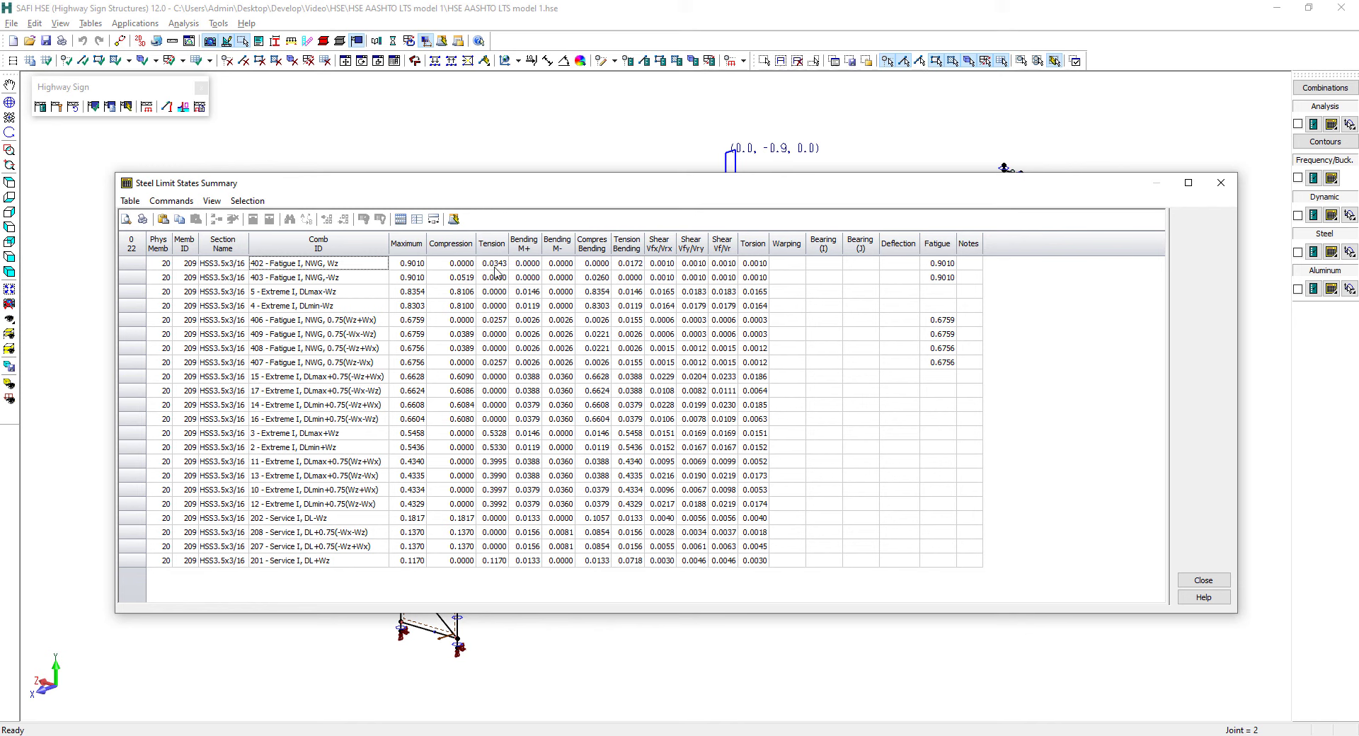
click(946, 265)
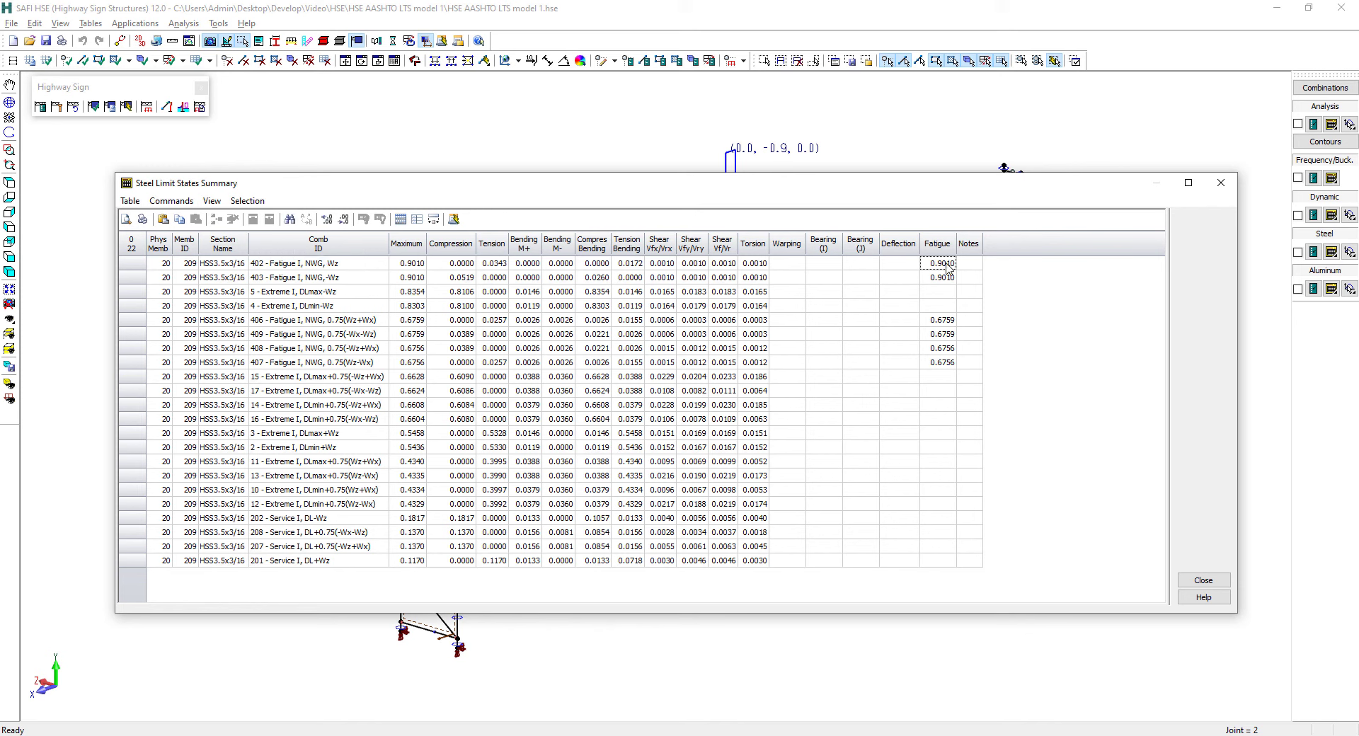
click(493, 266)
click(328, 245)
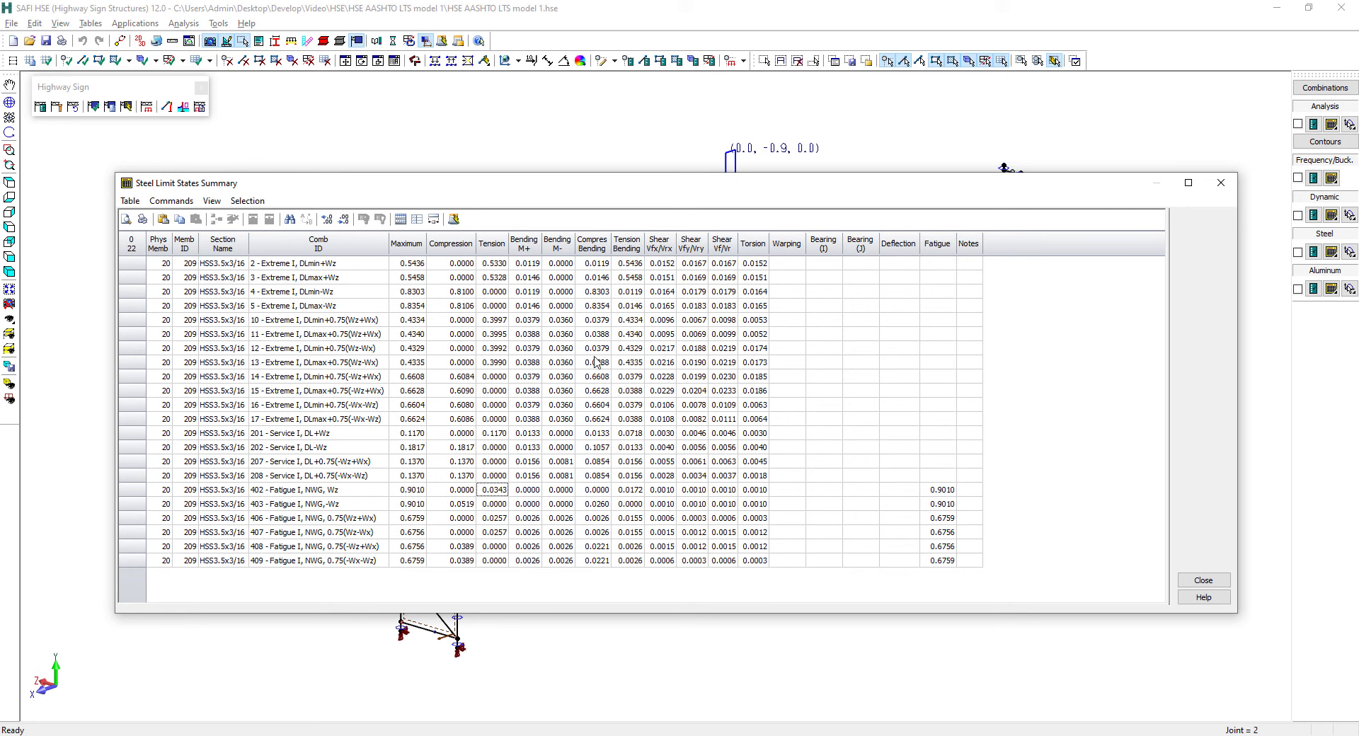
click(1199, 581)
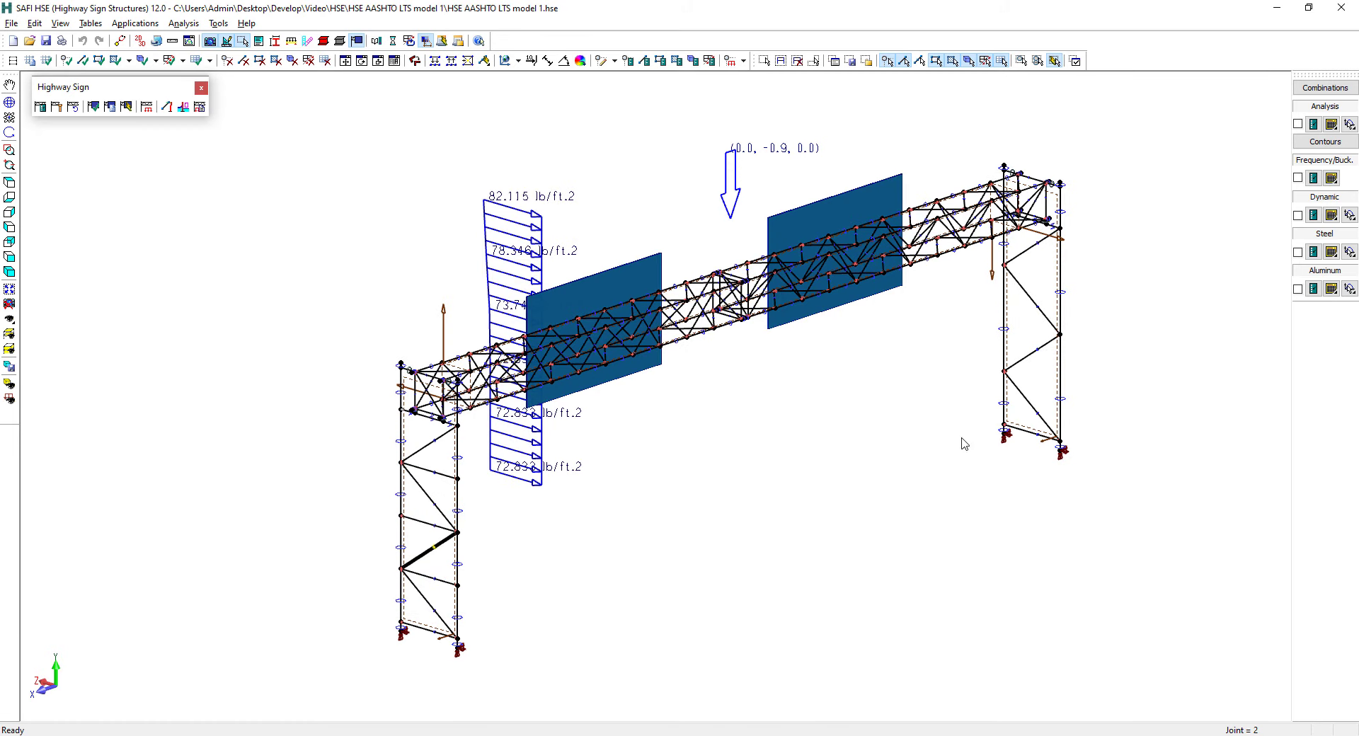
Open the steel Fatigue numerical results for the selected element under all load combinations
click(1330, 253)
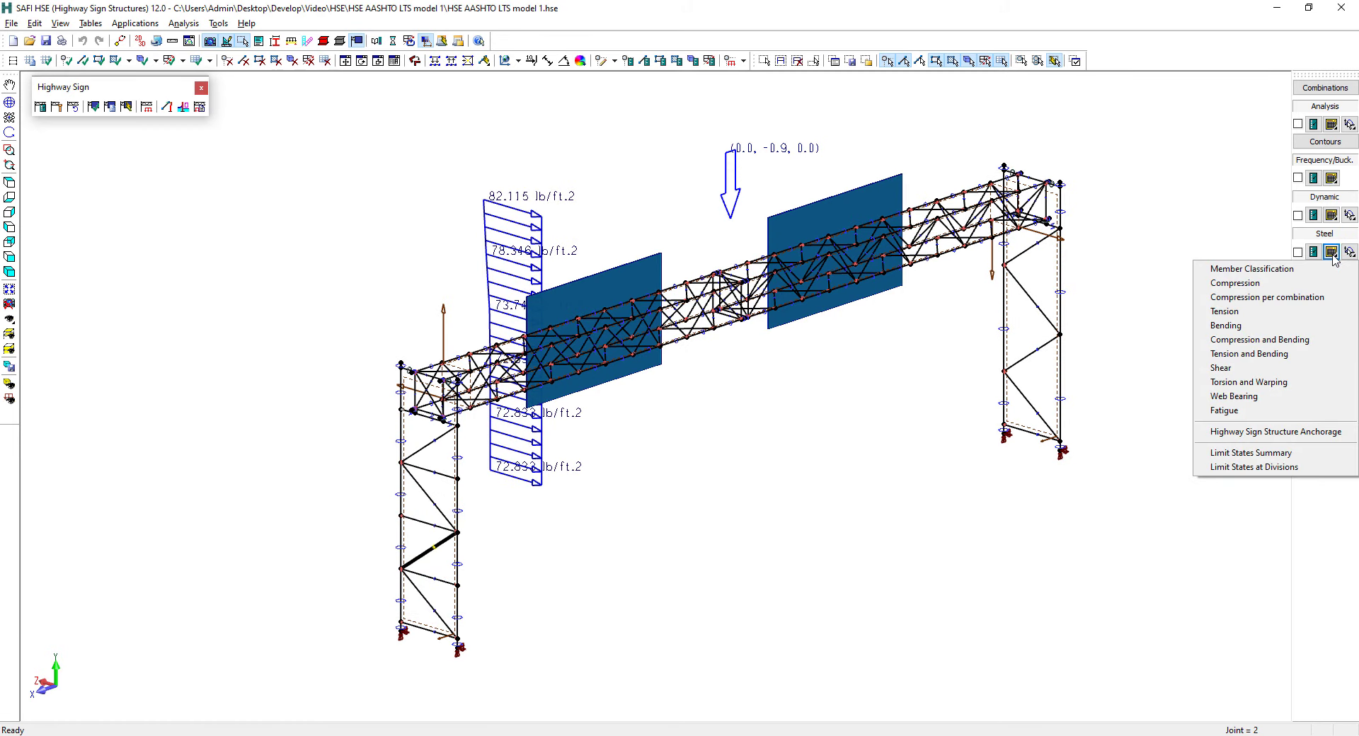
click(1236, 411)
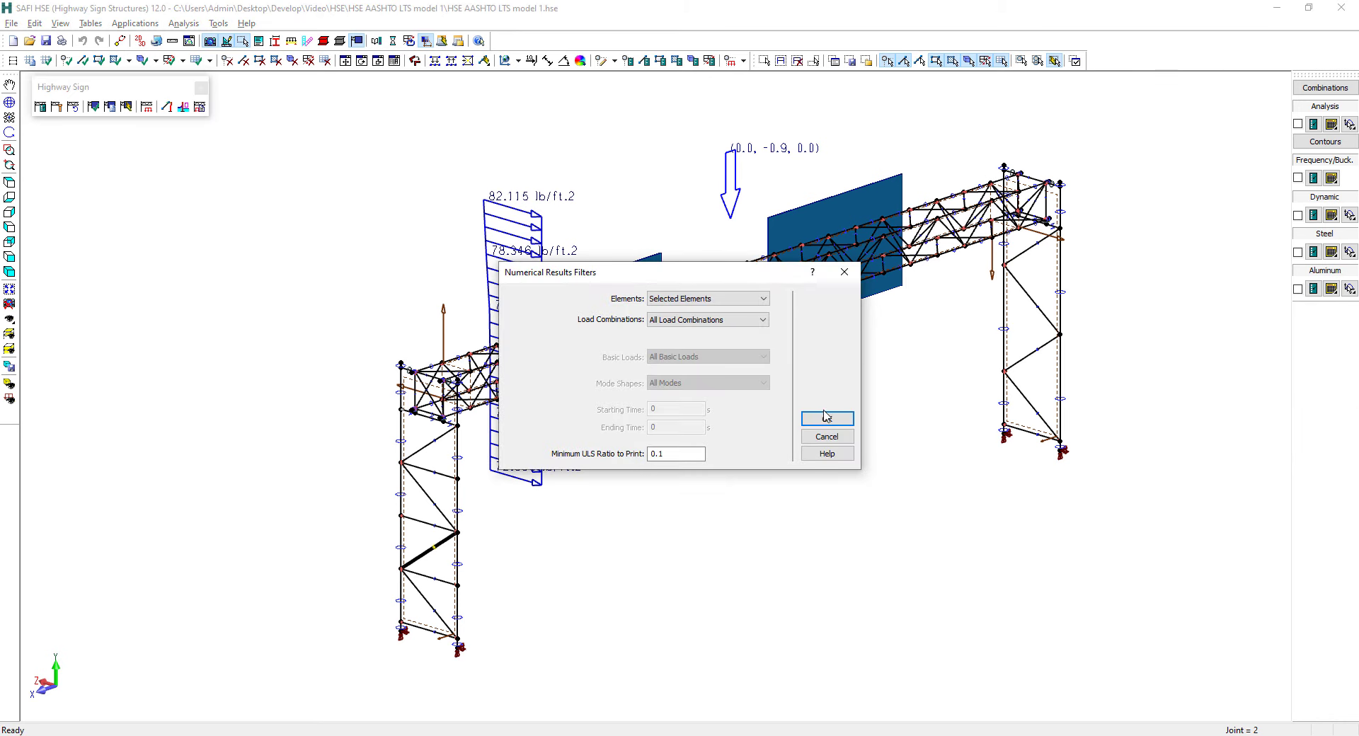
click(827, 420)
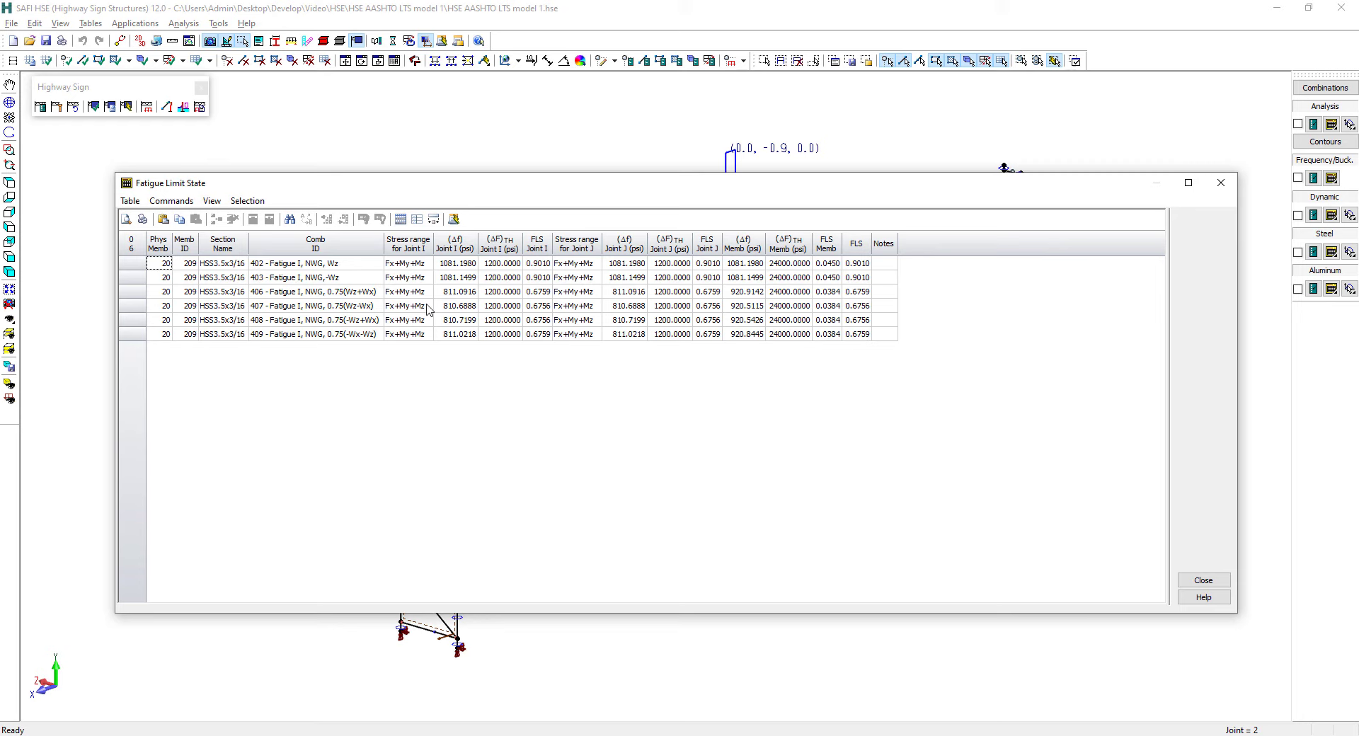
Examine the 402 - Fatigue I row's overall FLS and its FLS, allowable stress range and calculated stress range at joint I
click(860, 266)
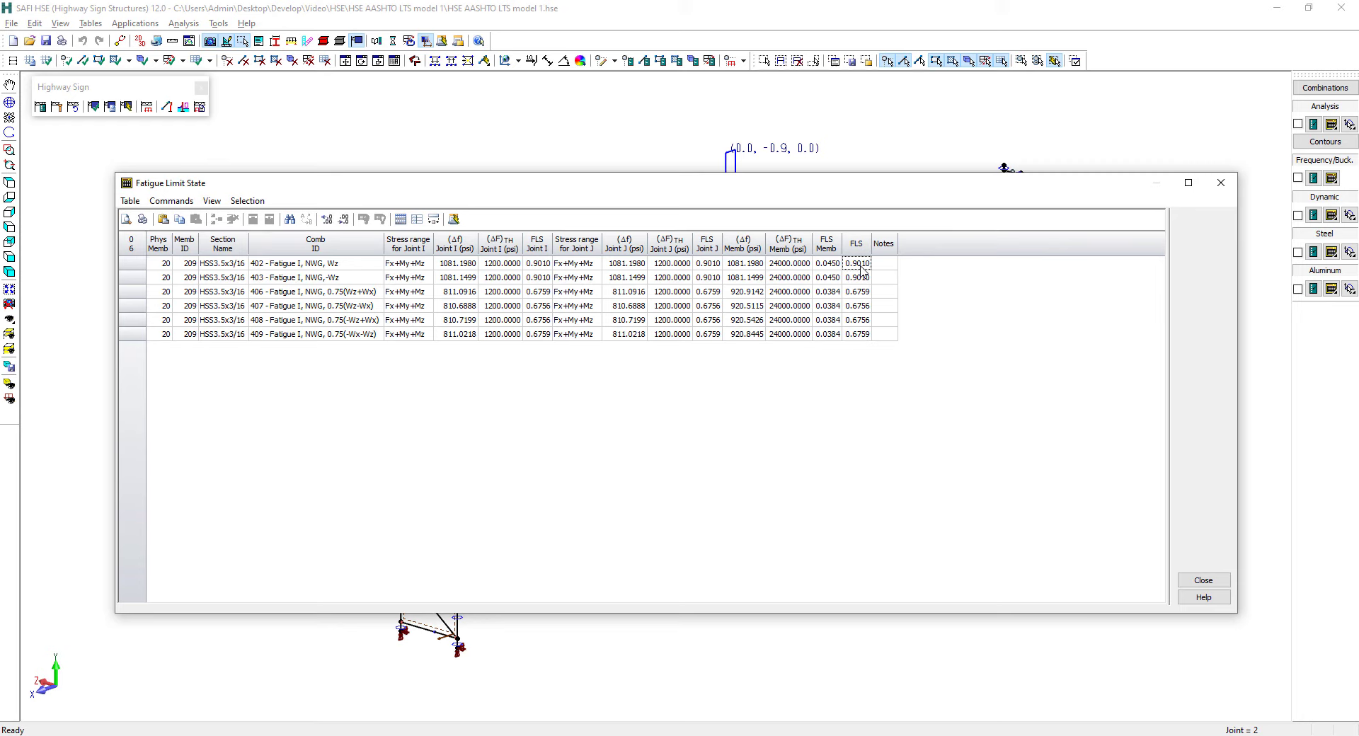
click(542, 266)
click(504, 265)
click(461, 265)
key(Escape)
Read the help page on the Fatigue result columns, then close the help and the fatigue table
click(1203, 598)
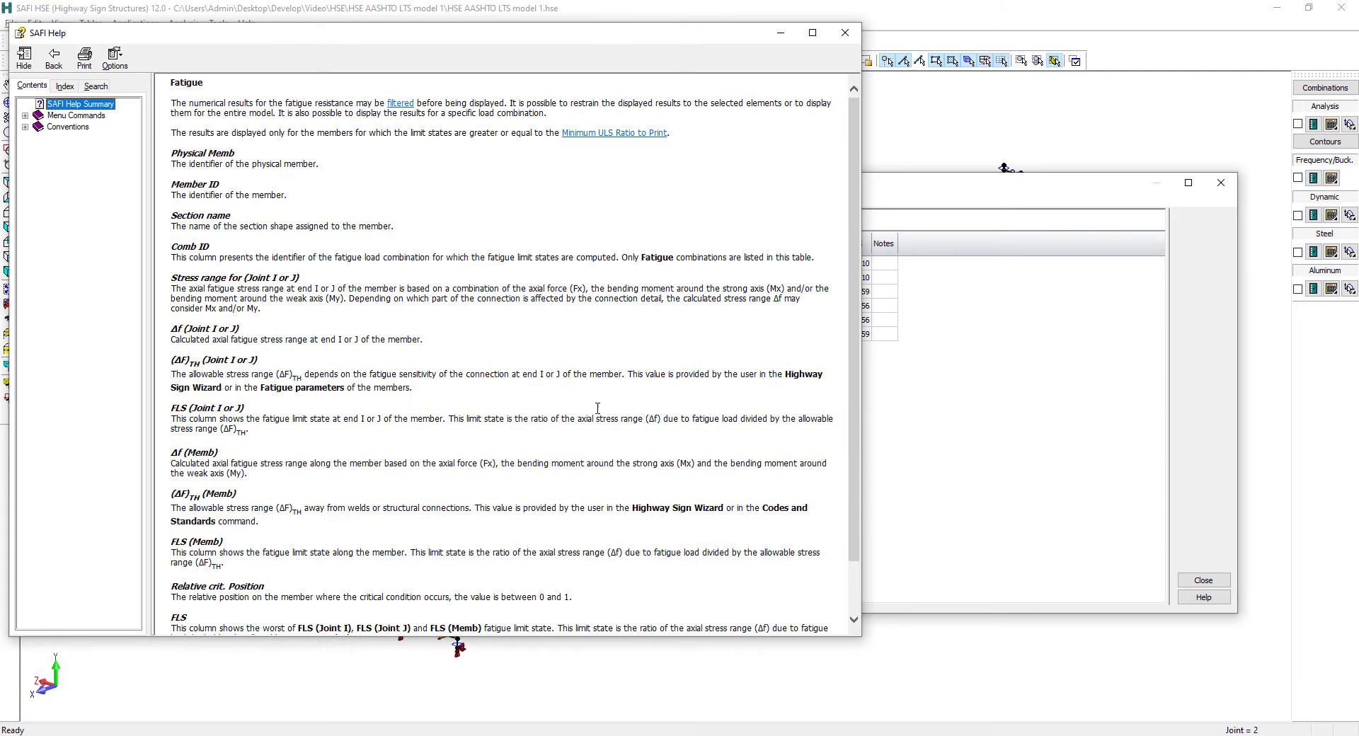
drag(852, 142, 847, 227)
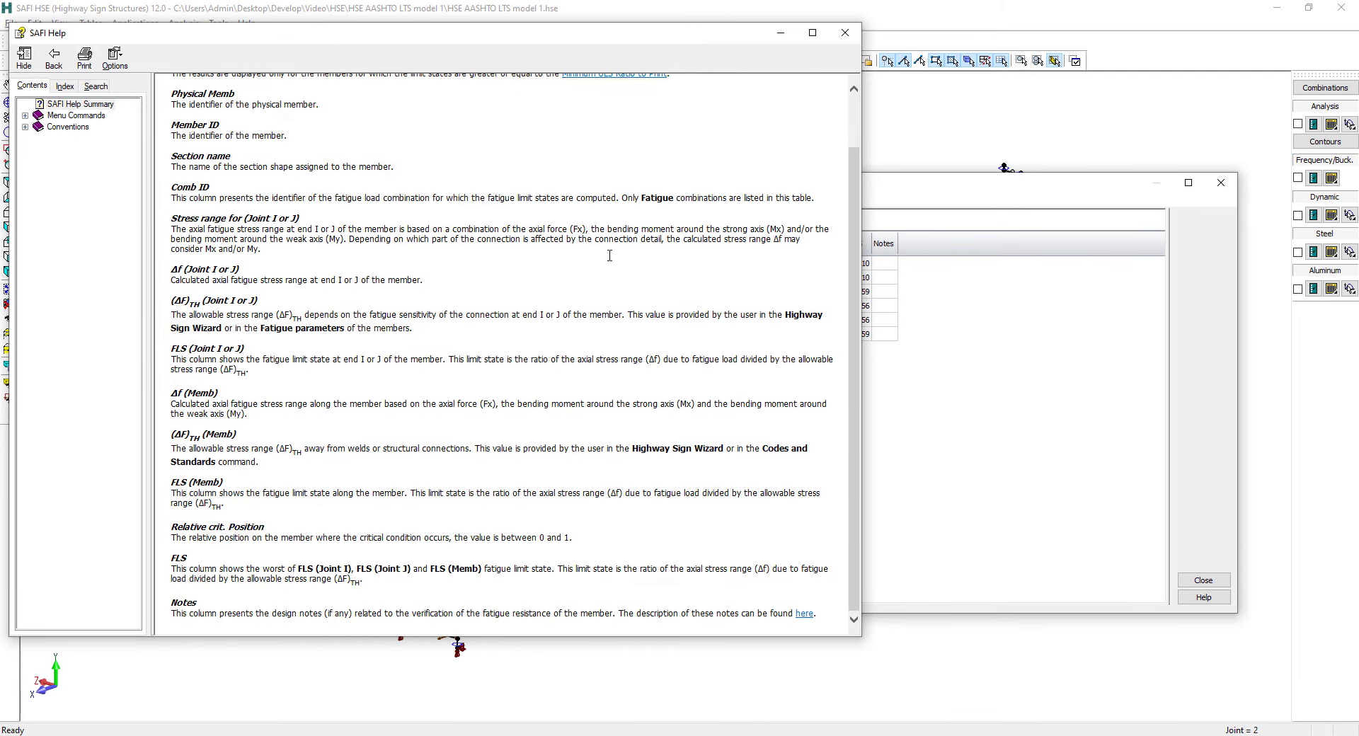
click(844, 37)
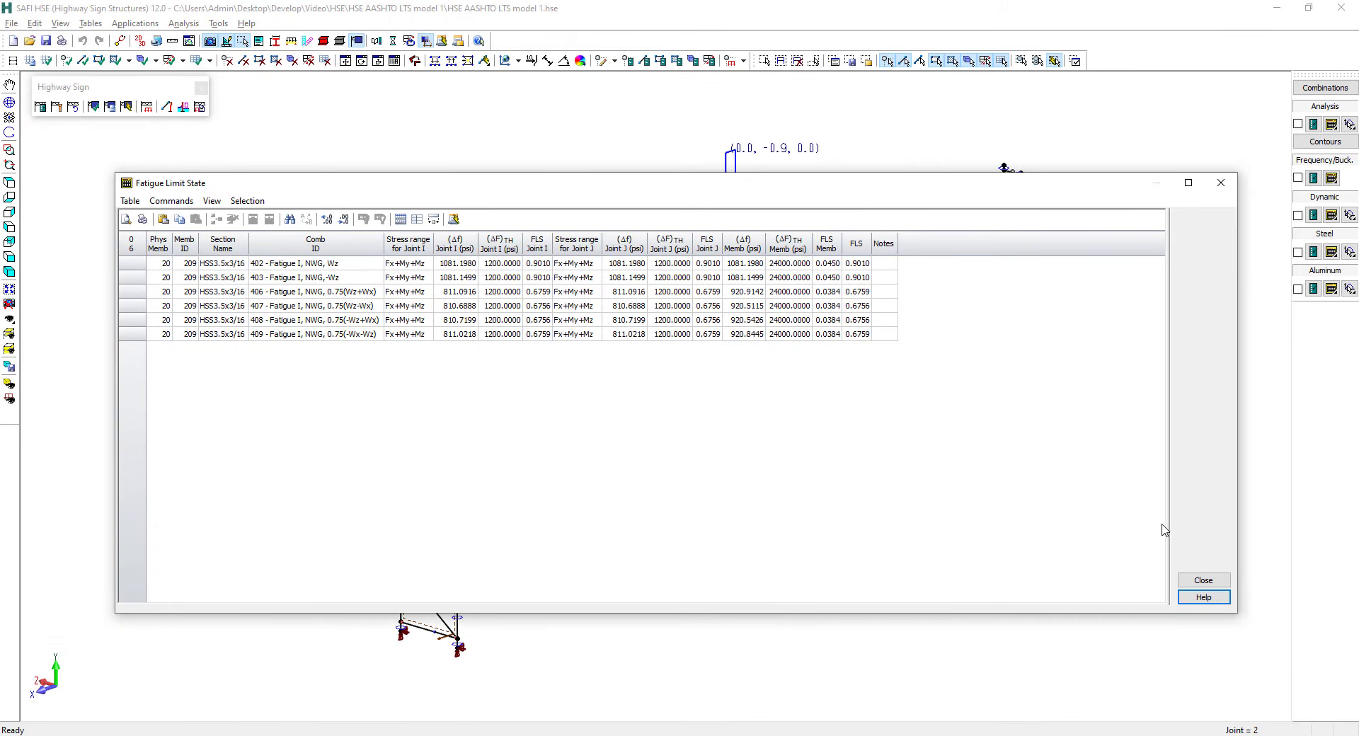
click(1203, 580)
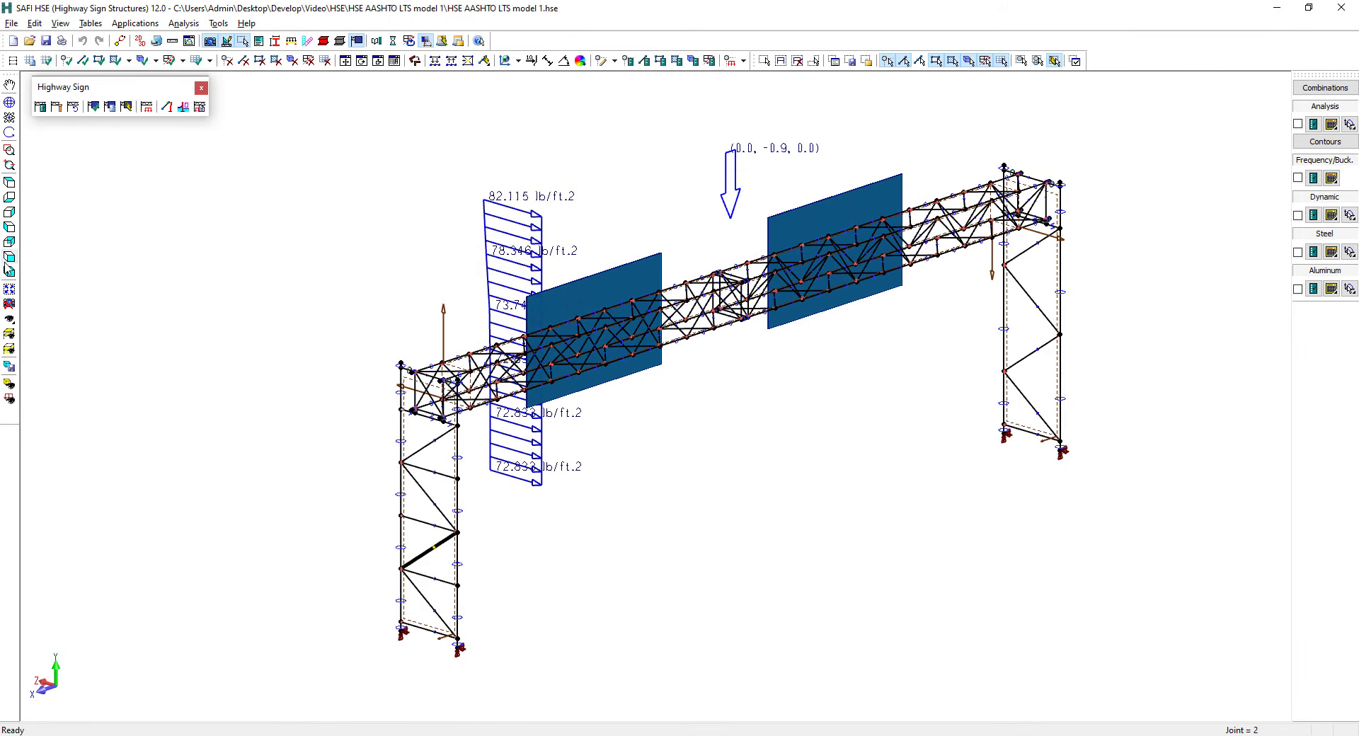
Select the short column element at the near tower leg's support and open its Highway Sign Structure Anchorage results for all load combinations
click(9, 272)
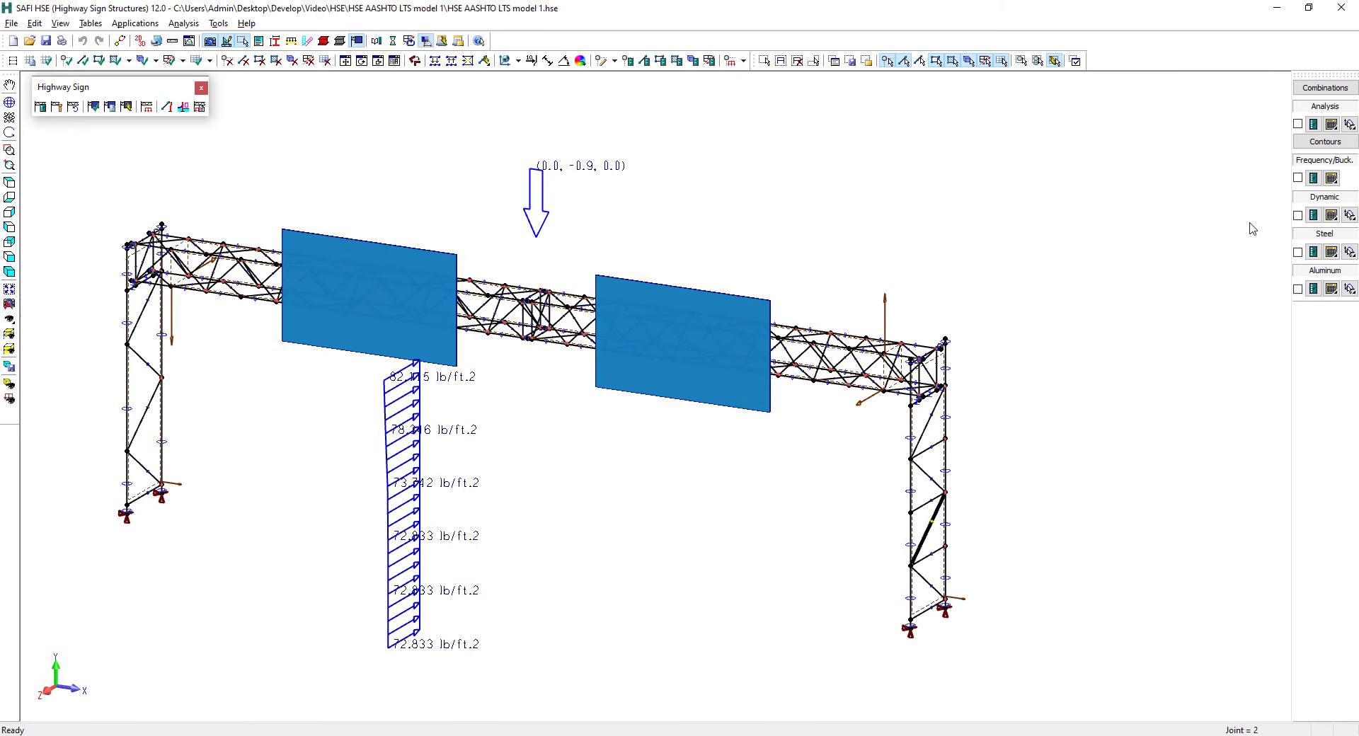
click(1331, 253)
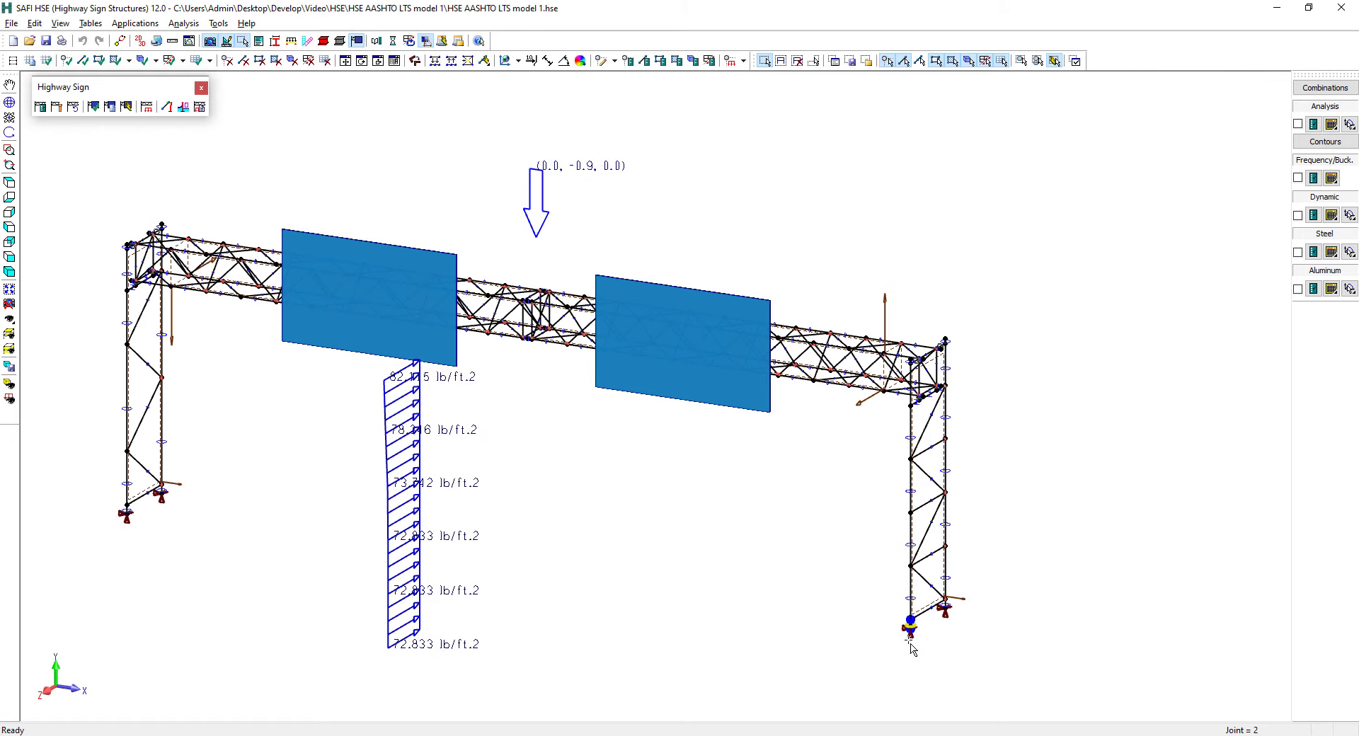
scroll(911, 646, up, 2)
scroll(913, 645, up, 2)
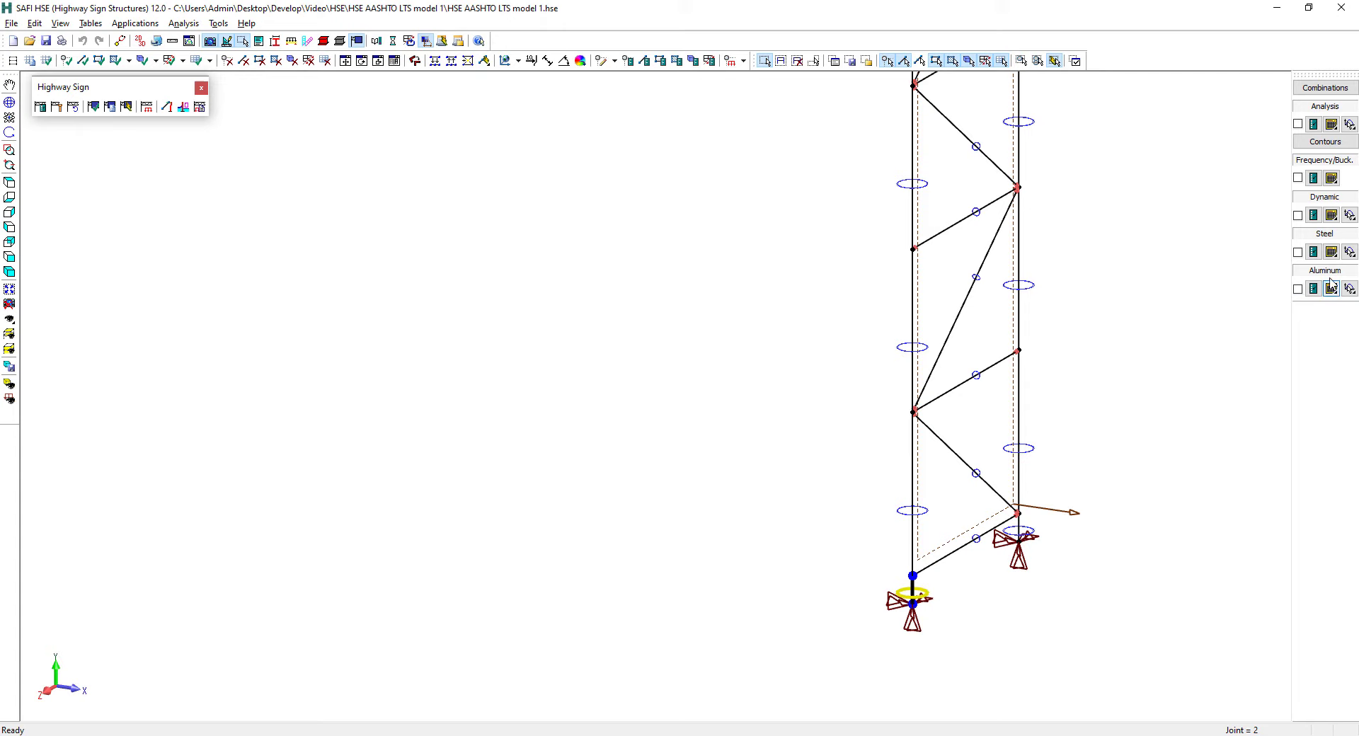
click(1332, 253)
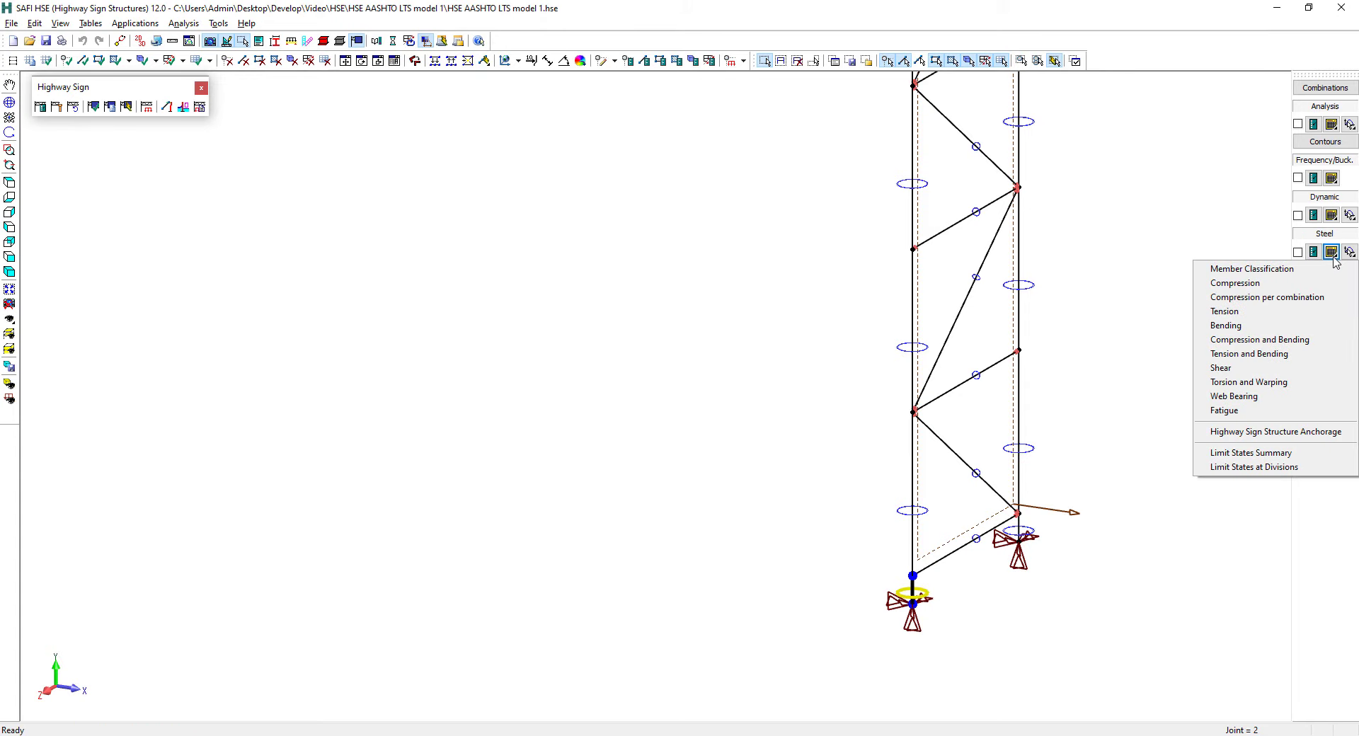
click(1300, 433)
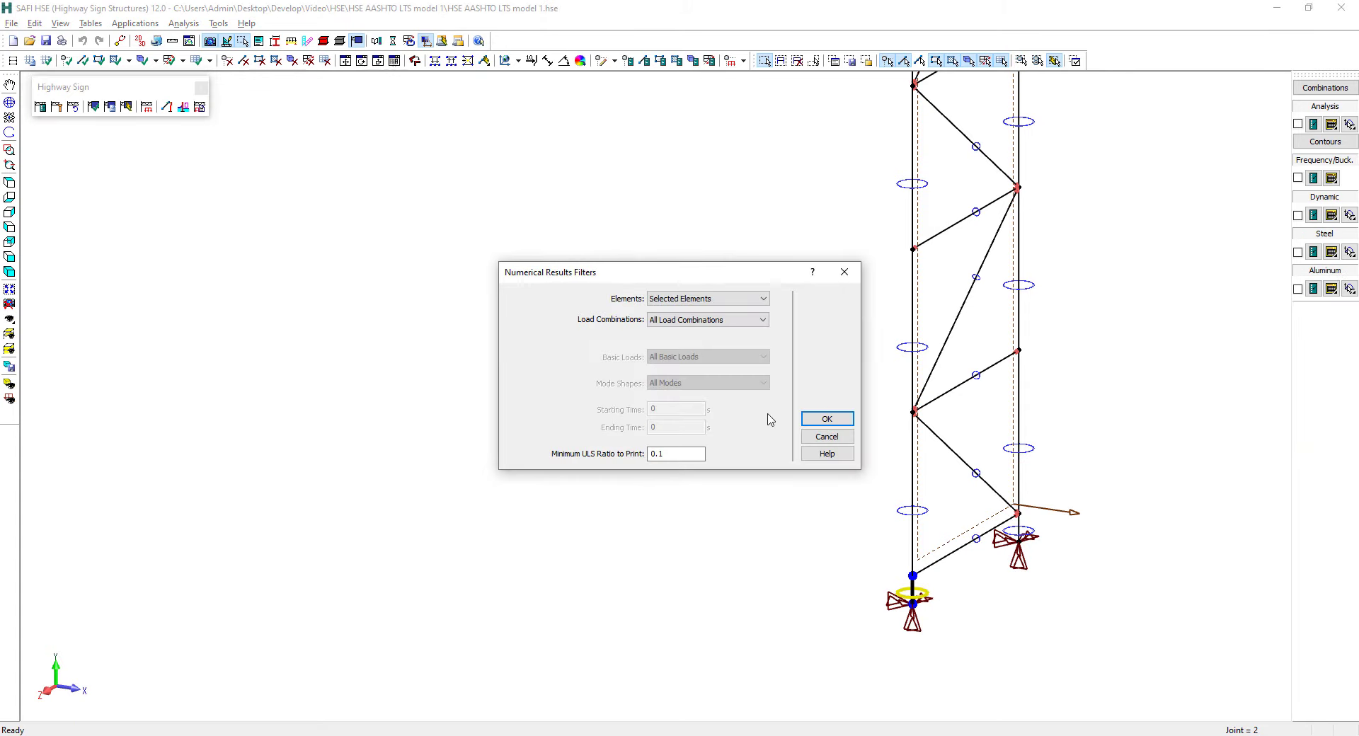
click(826, 419)
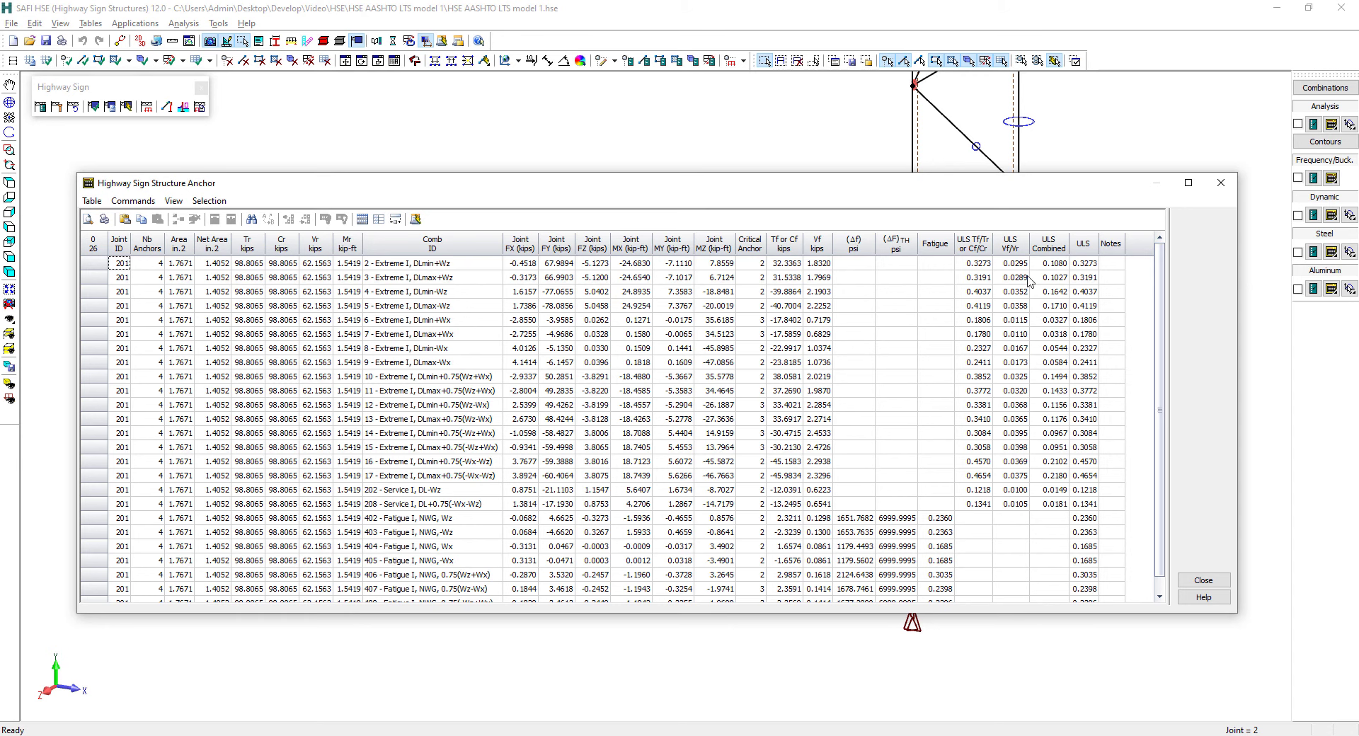
Read the help page on the Highway Sign Structure Anchorage result columns, then close the help and the anchorage table
key(F1)
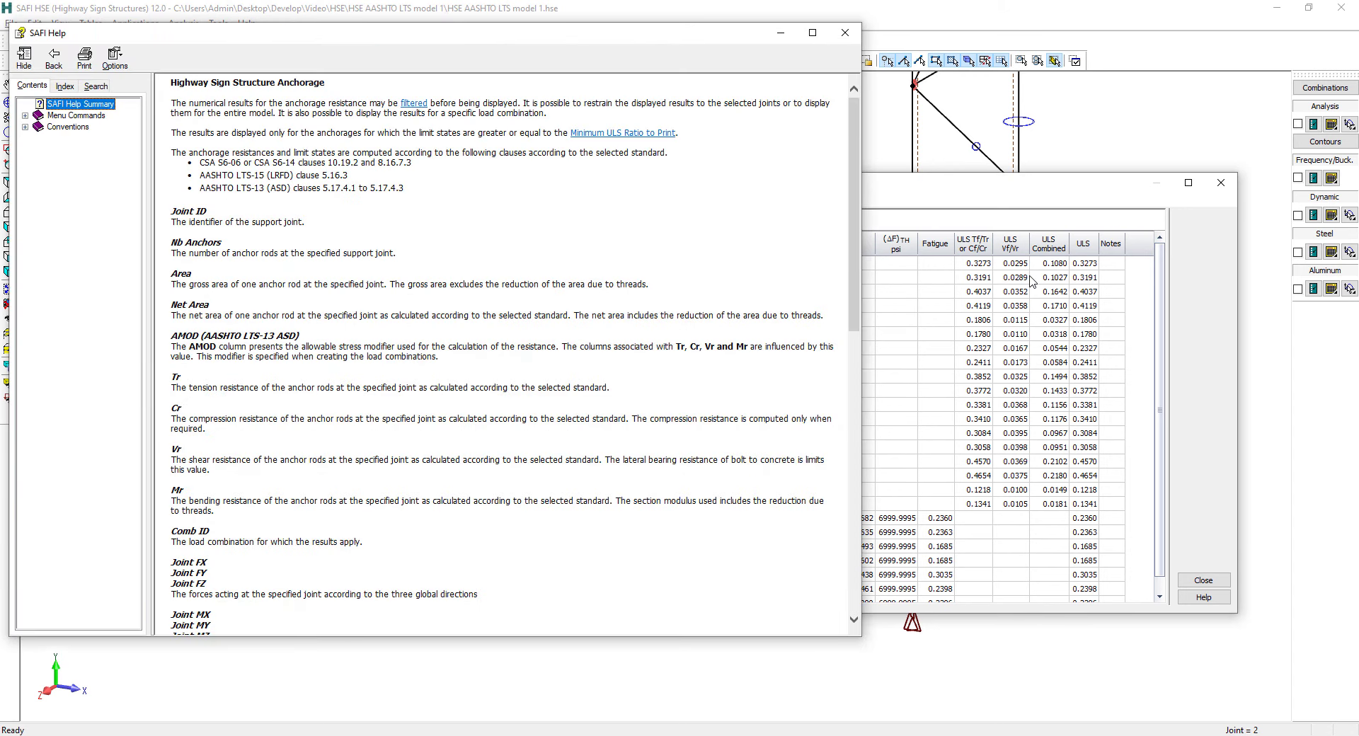
click(667, 379)
scroll(666, 379, down, 10)
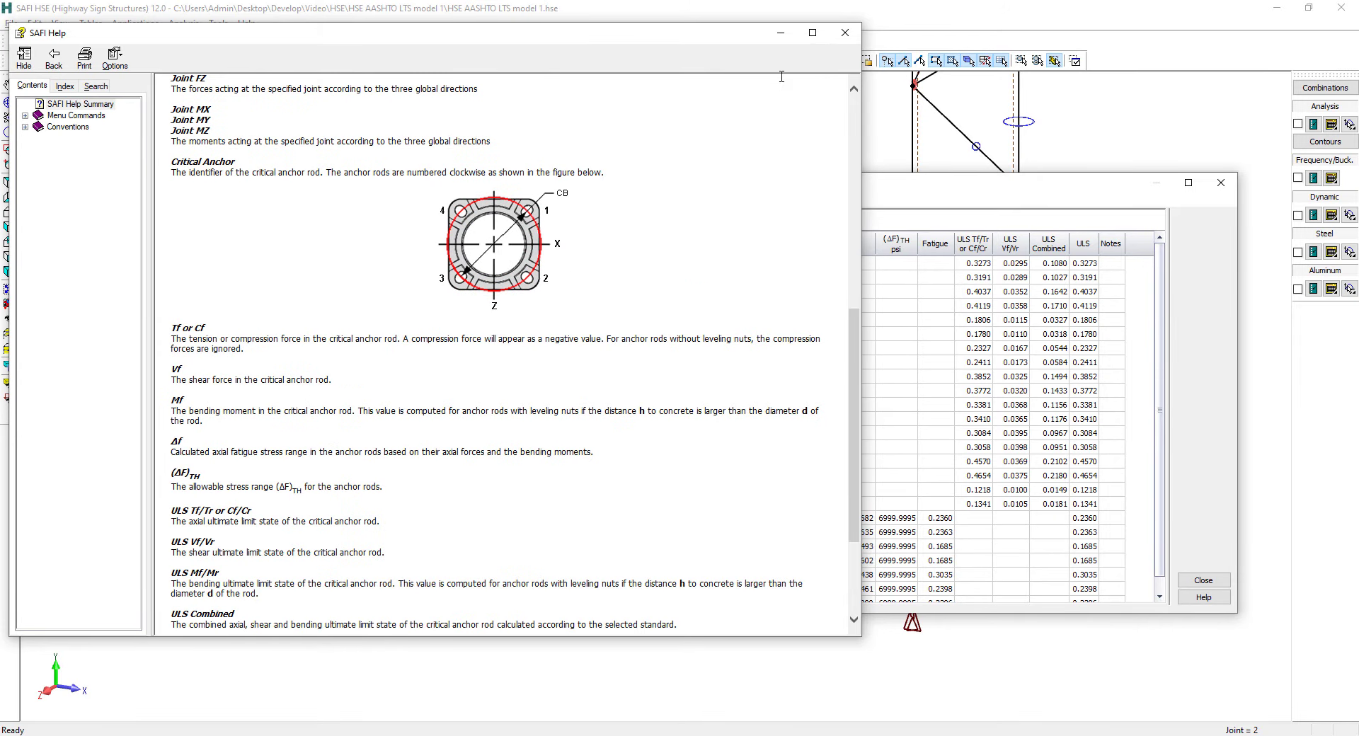
click(844, 36)
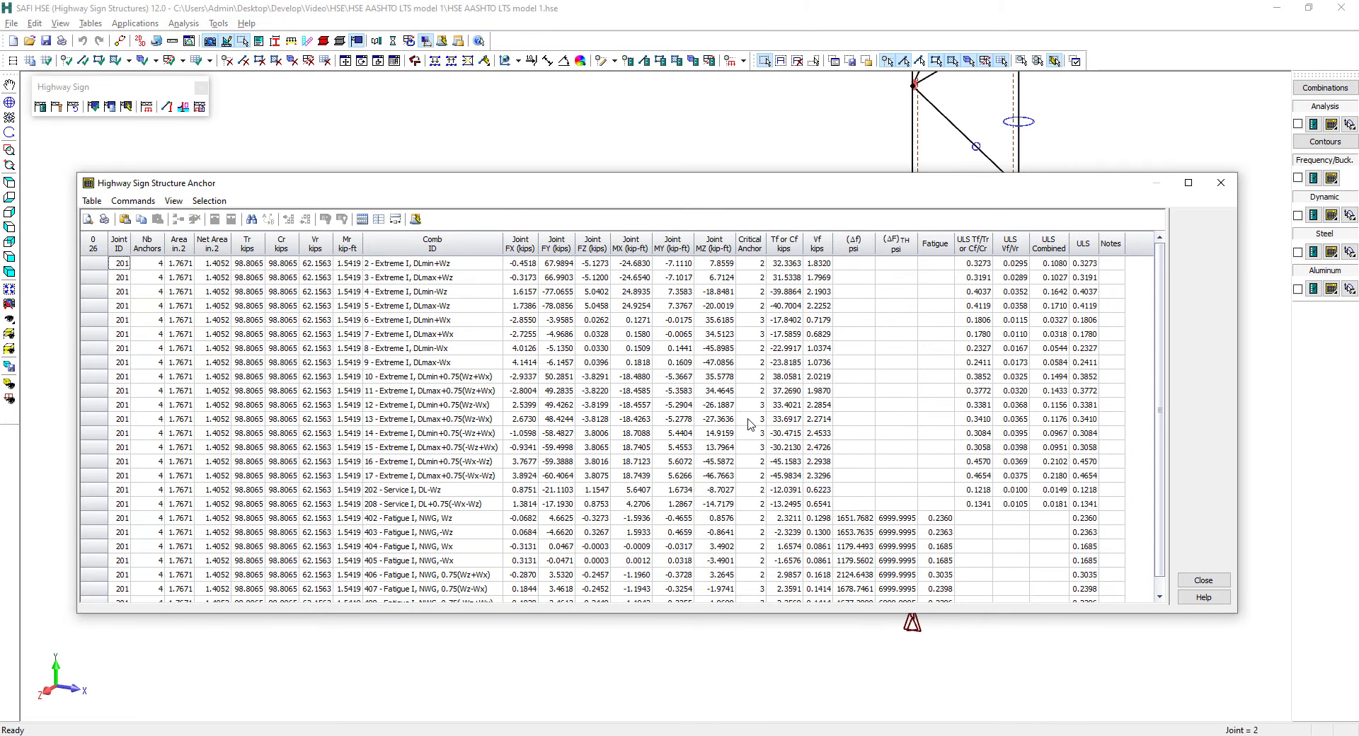
click(1203, 581)
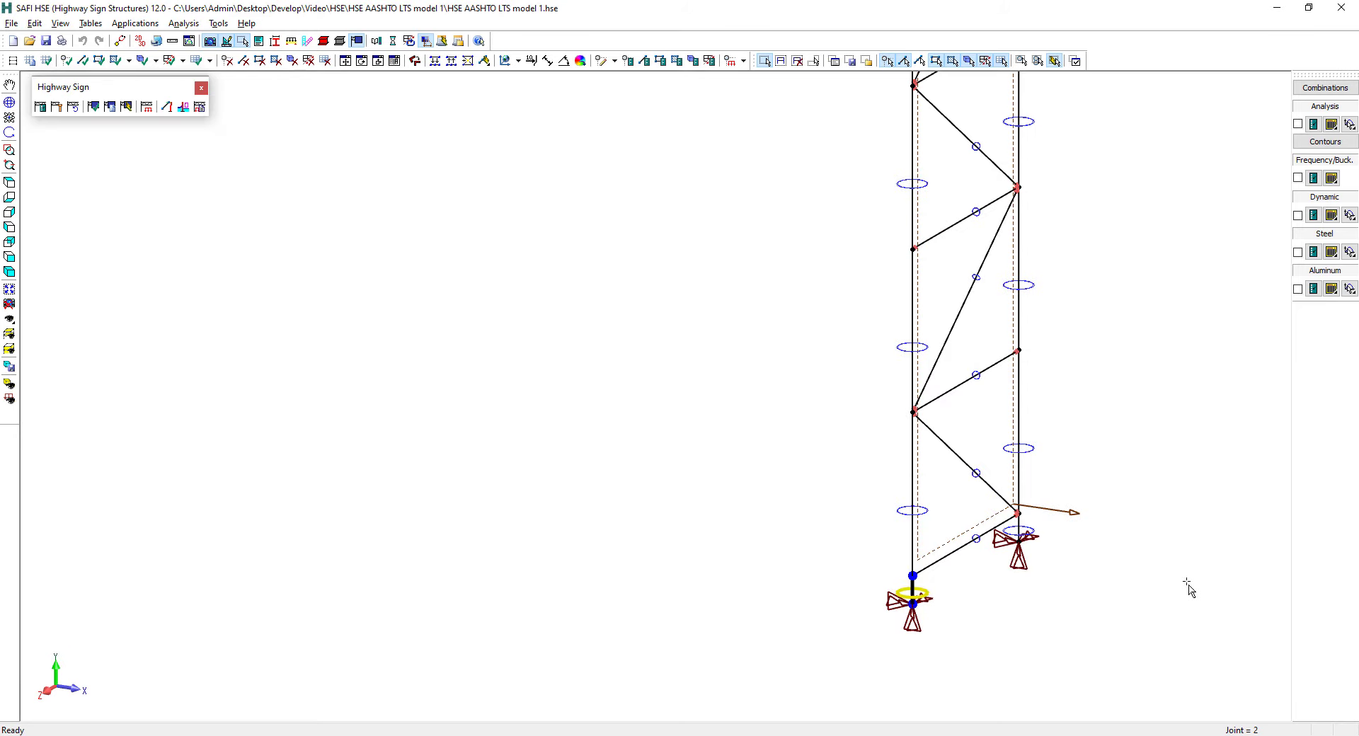
Display the graphical steel limit states on the whole sign structure
click(1297, 252)
click(9, 289)
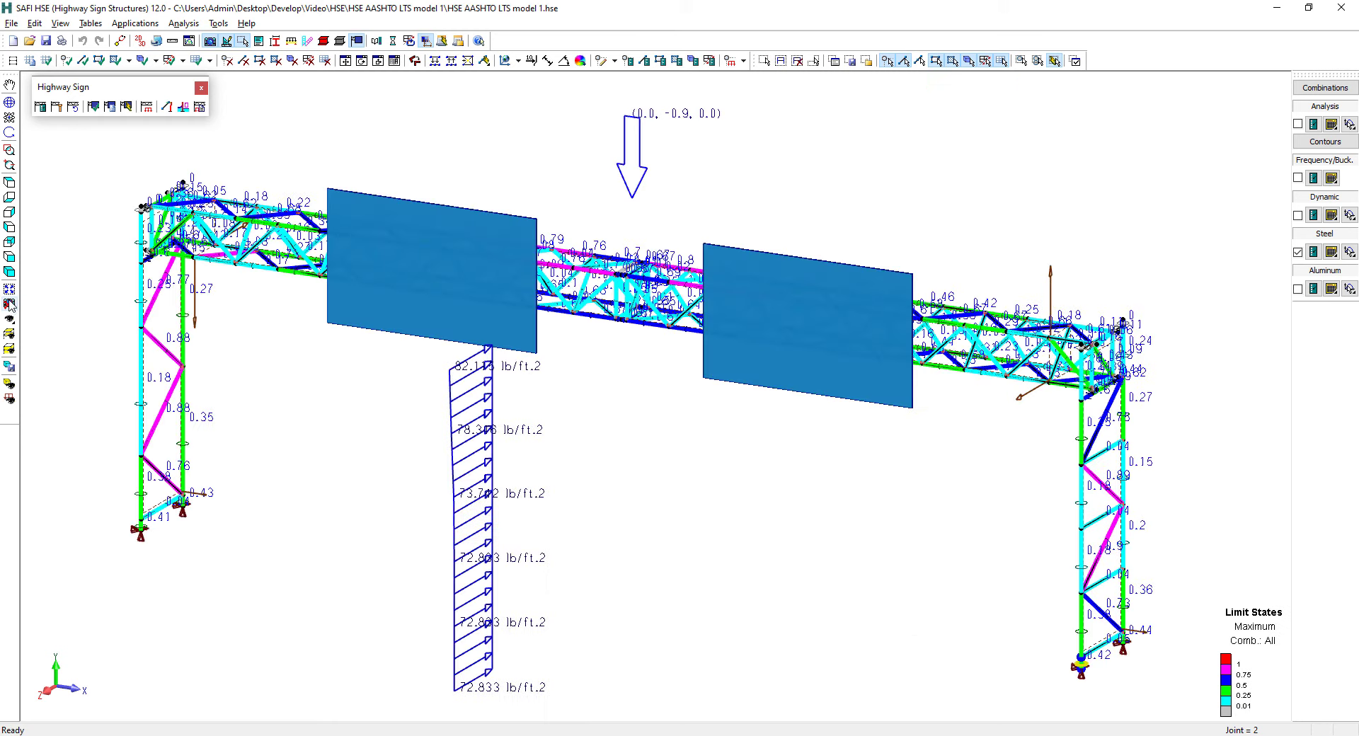